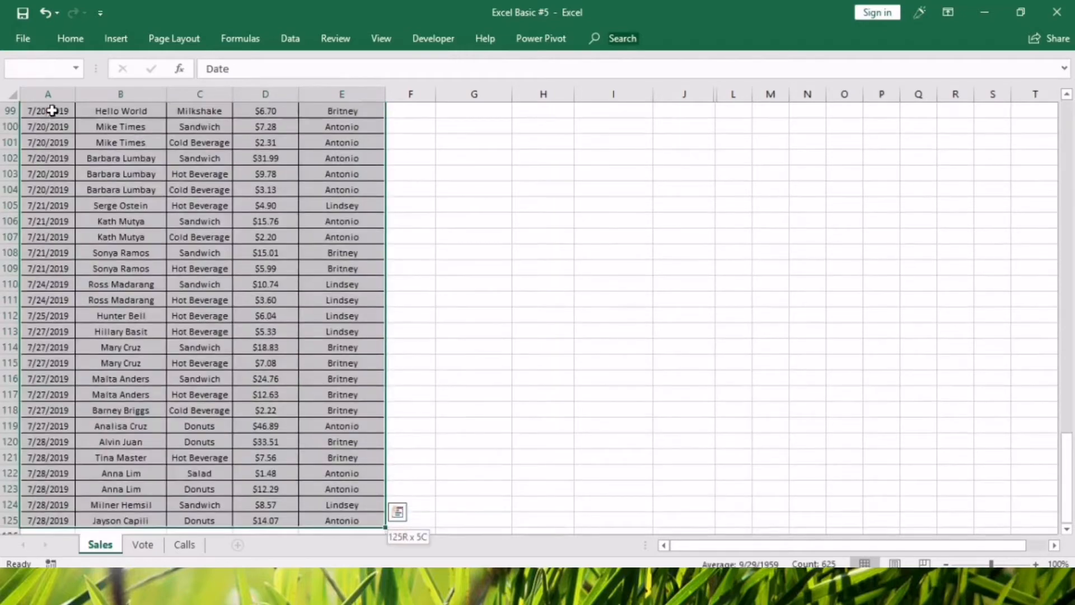
Insert a pivot table from Sales!$A$1:$E$125 into the existing worksheet at cell G4.
left_click(116, 38)
left_click(29, 76)
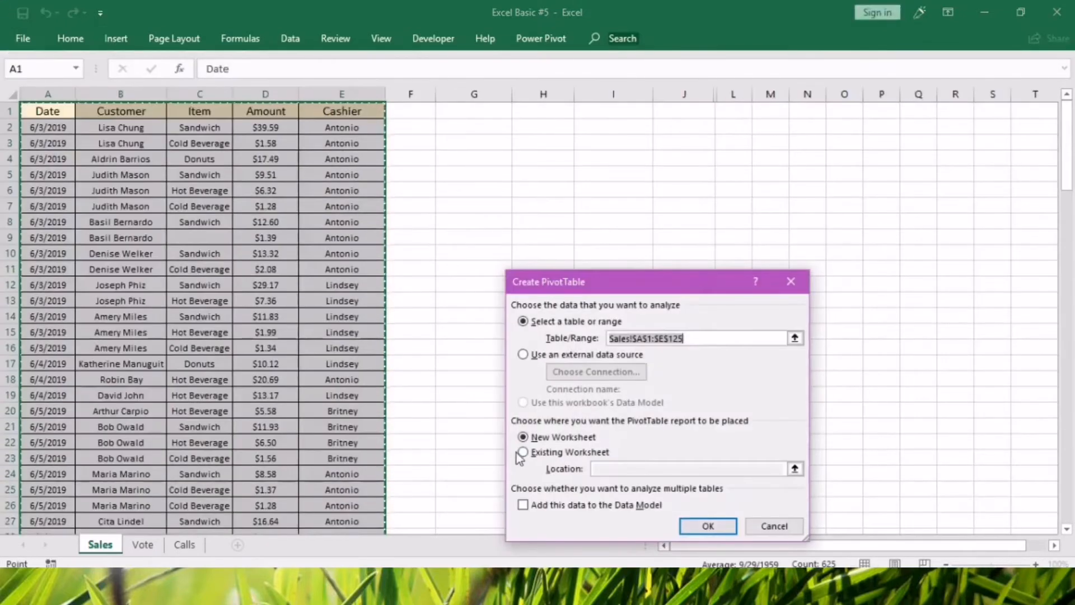
left_click(524, 453)
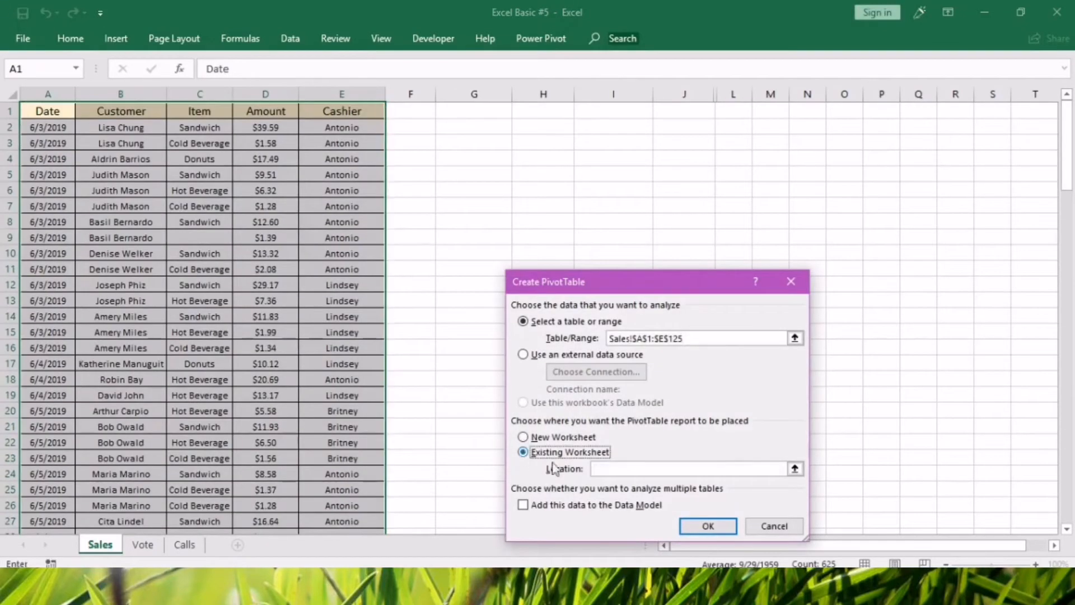
left_click(794, 469)
left_click(485, 163)
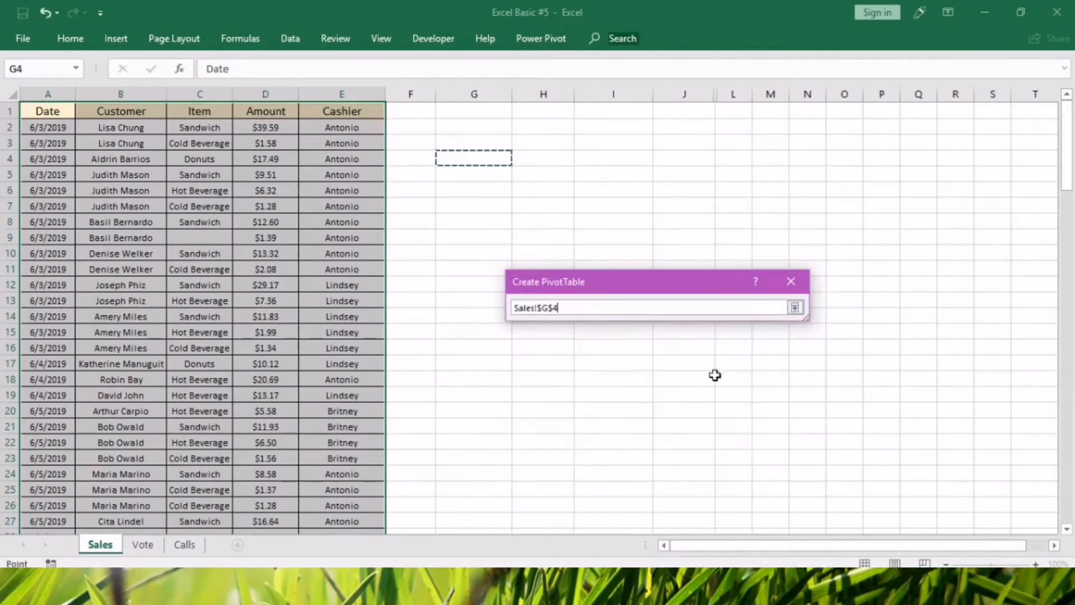
left_click(801, 318)
left_click(795, 307)
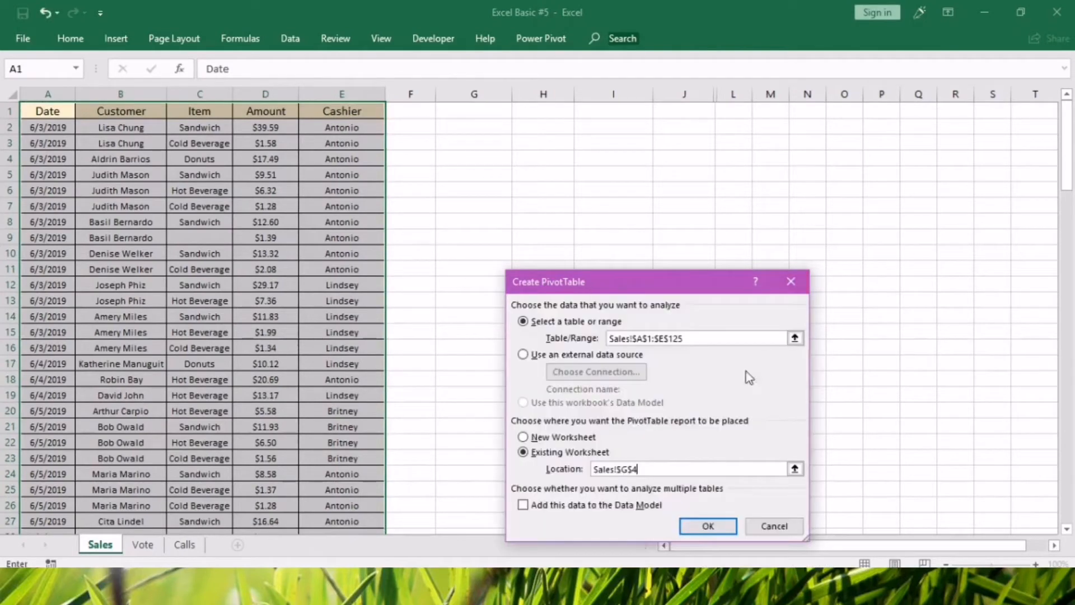
left_click(707, 526)
left_click(485, 170)
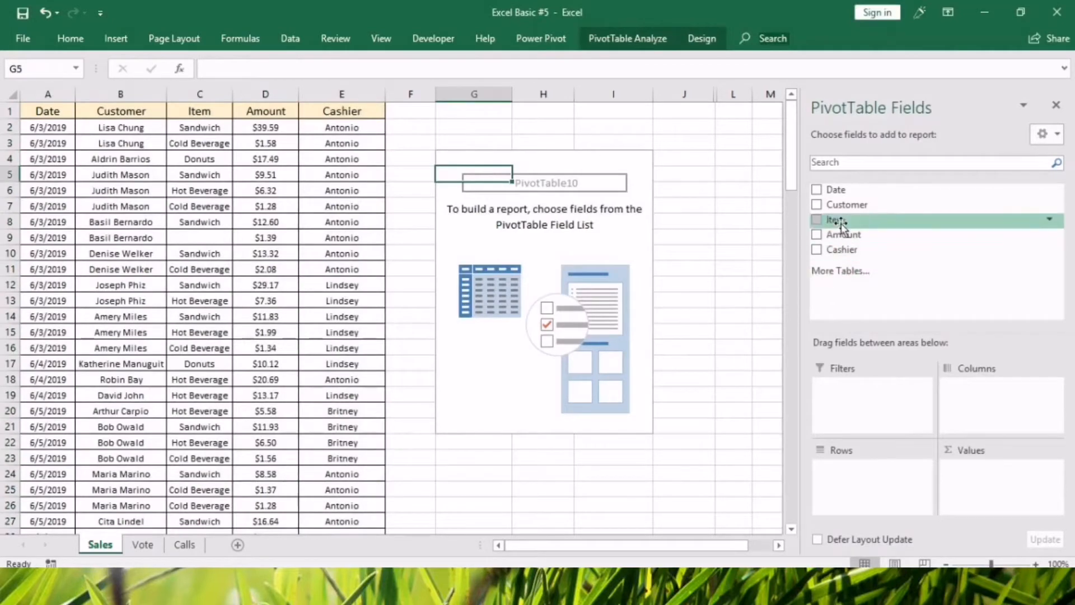
Lay out the pivot table with Item as rows, Cashier as columns and Count of Item as values.
left_click_drag(840, 224, 861, 468)
left_click_drag(842, 250, 957, 386)
left_click_drag(853, 223, 989, 469)
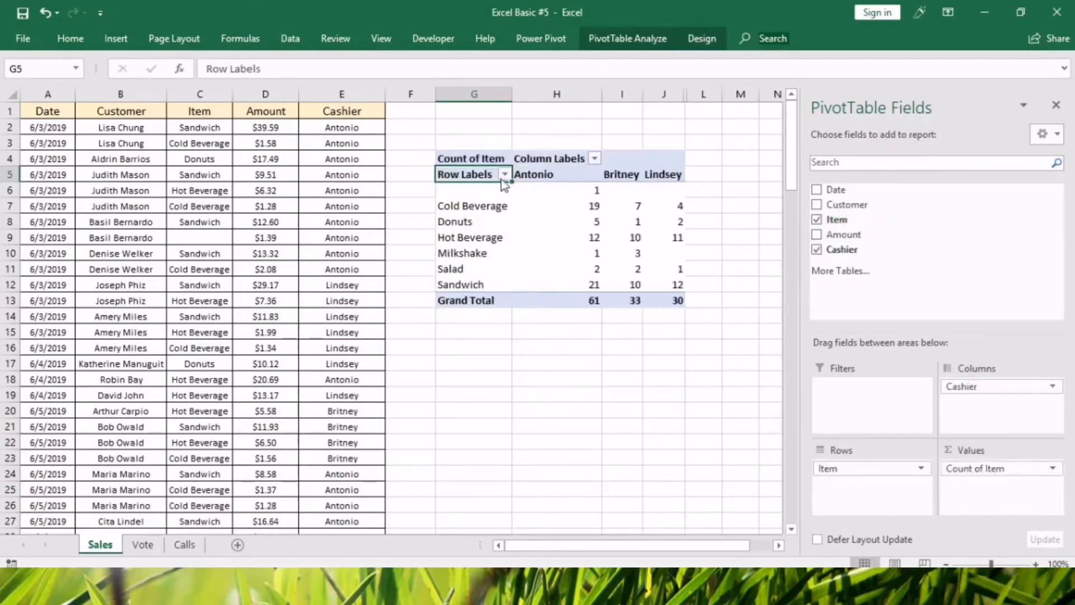
Copy the whole pivot table to G16 and replace the copy's Count of Item with Sum of Amount.
left_click(473, 152)
key("ctrl+c")
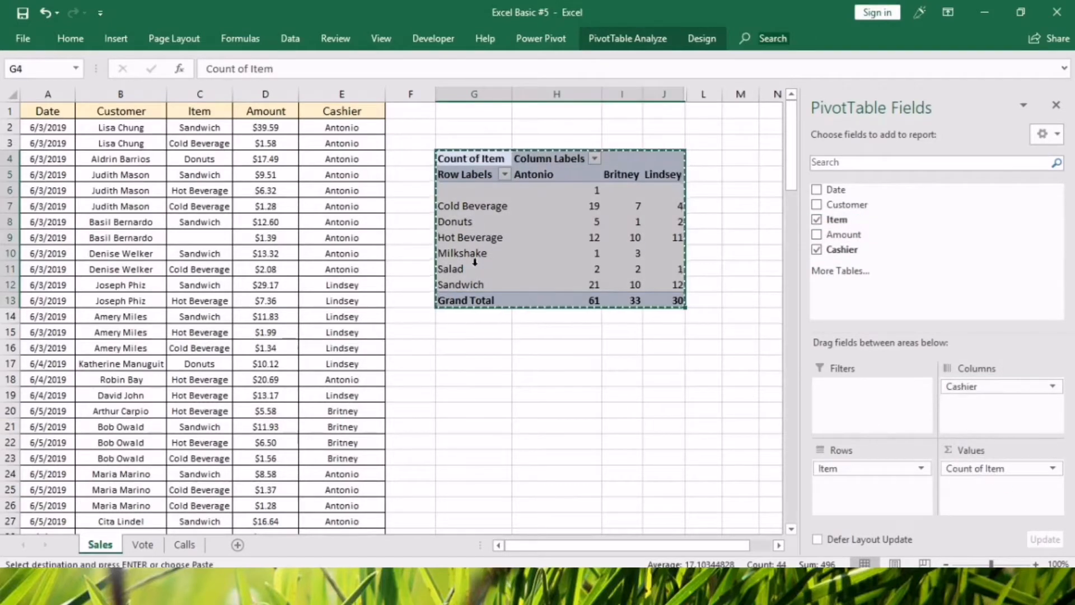
left_click(468, 346)
key("ctrl+v")
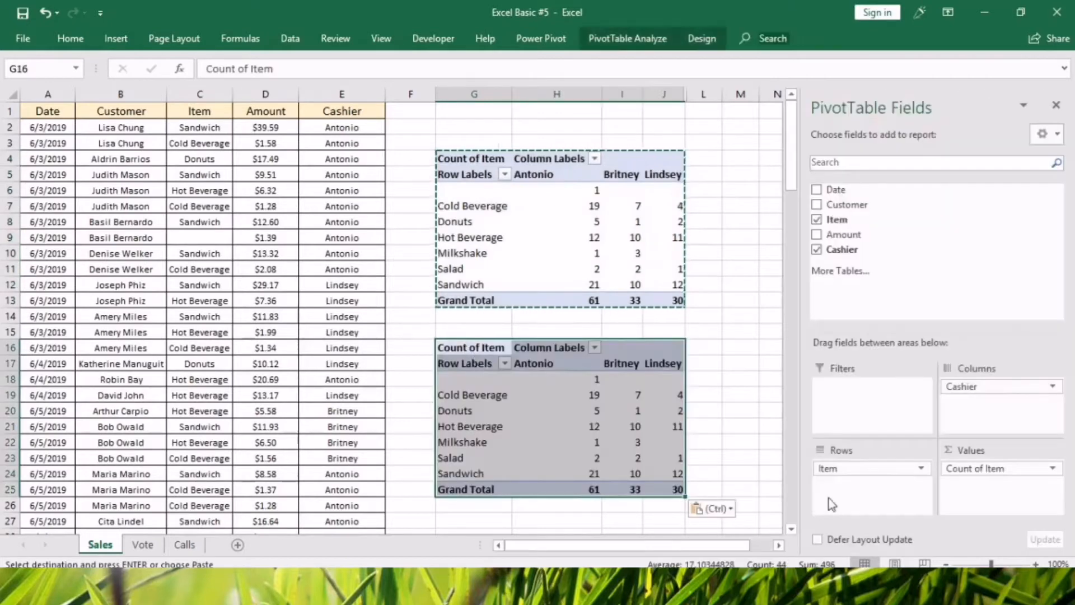
left_click_drag(983, 467, 949, 259)
left_click_drag(851, 233, 983, 464)
Format the Sum of Amount values as currency with the $ English (United States) symbol and 2 decimal places.
left_click(1054, 473)
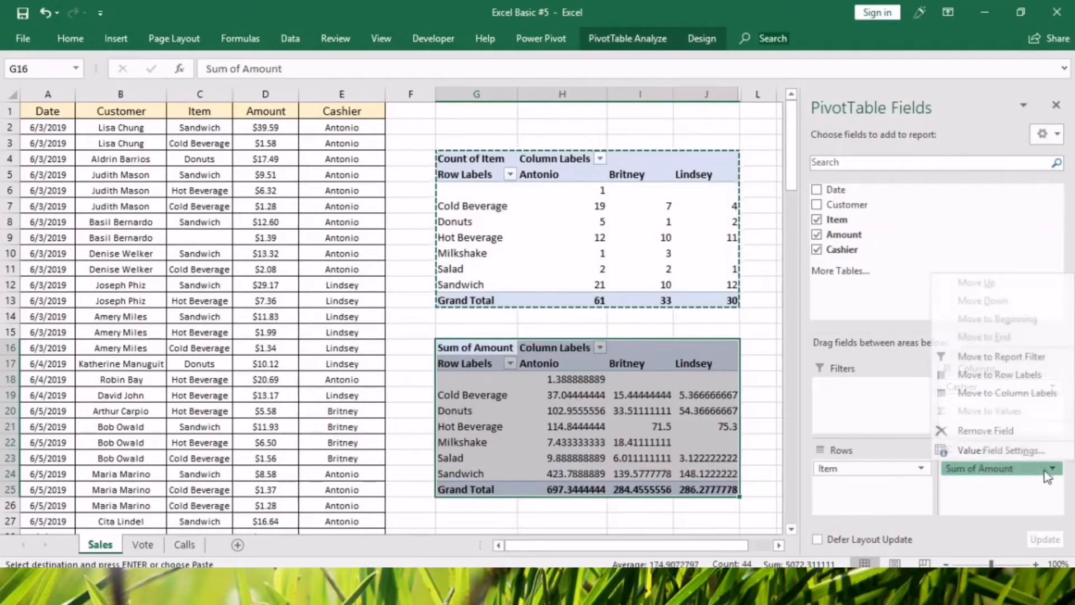
left_click(996, 453)
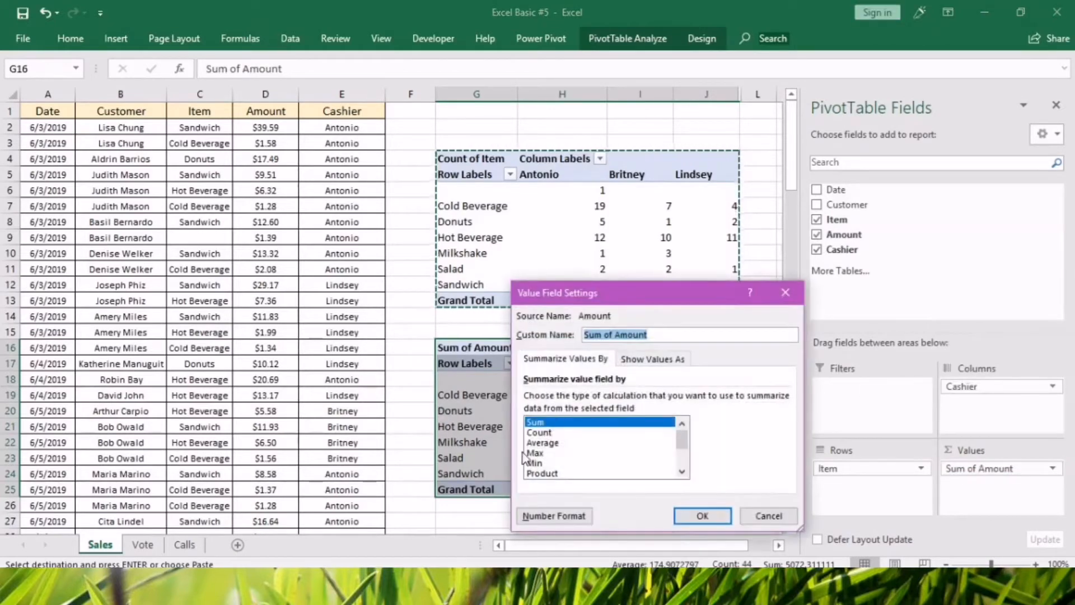
left_click(554, 515)
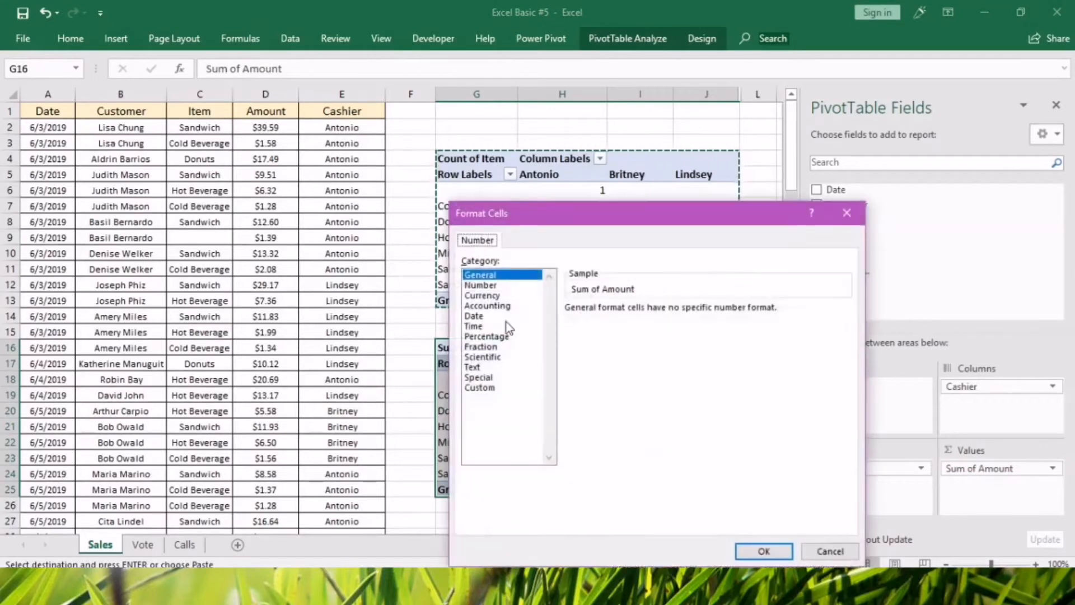
left_click(482, 295)
left_click(669, 328)
scroll(663, 485, "down", 2)
left_click(677, 527)
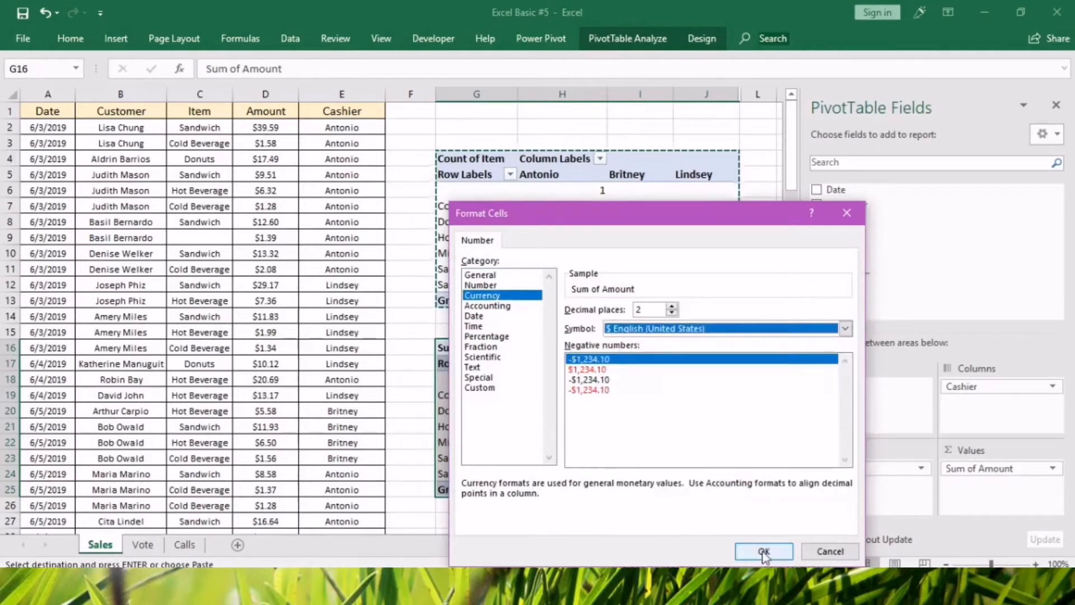
left_click(763, 551)
left_click(702, 516)
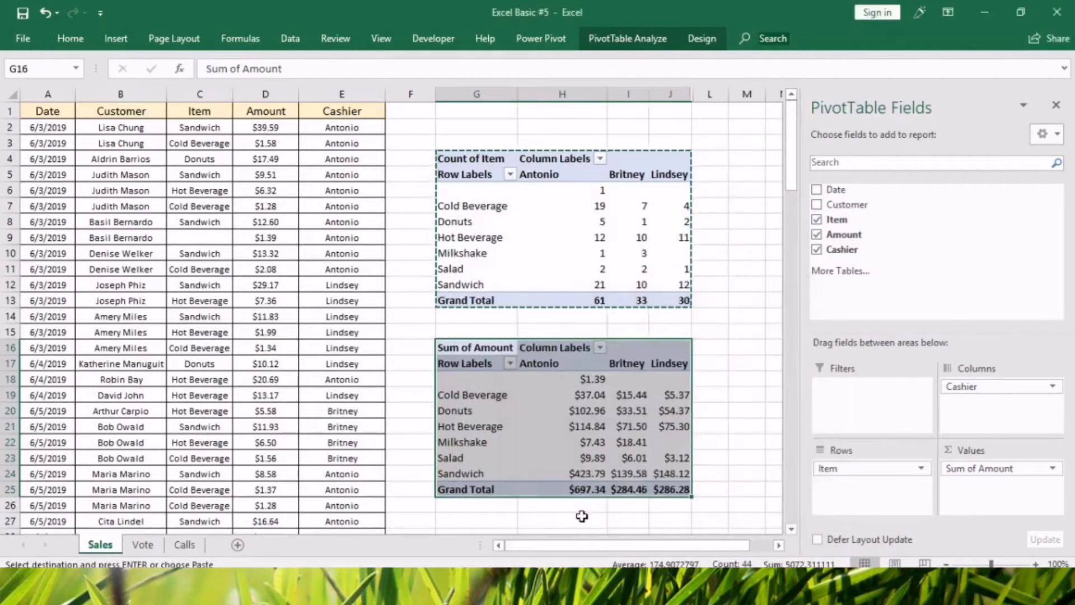
left_click(592, 272)
left_click(643, 279)
left_click(602, 234)
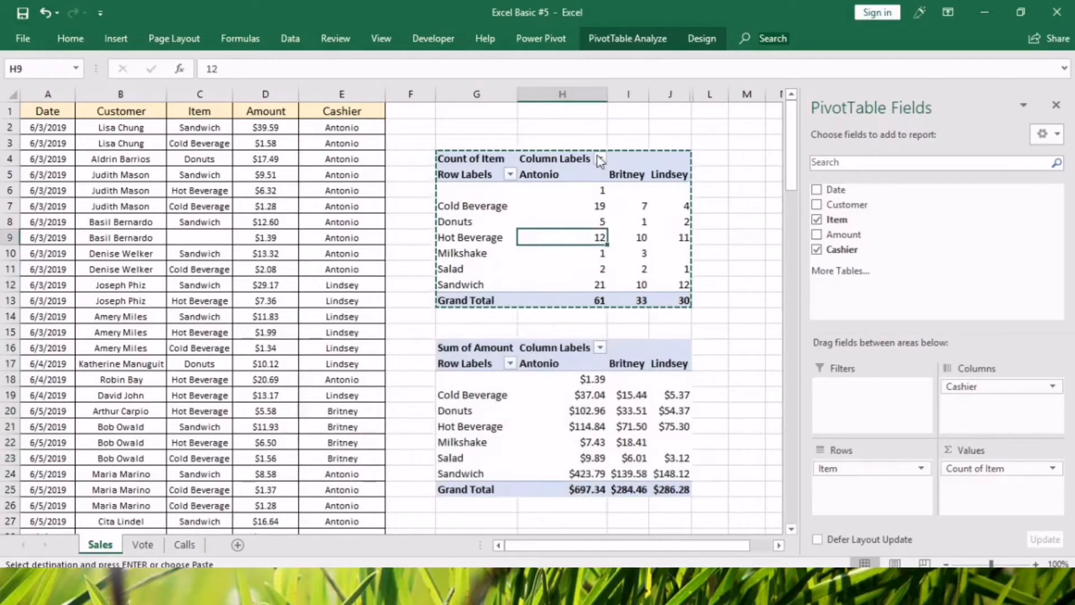
left_click(674, 237)
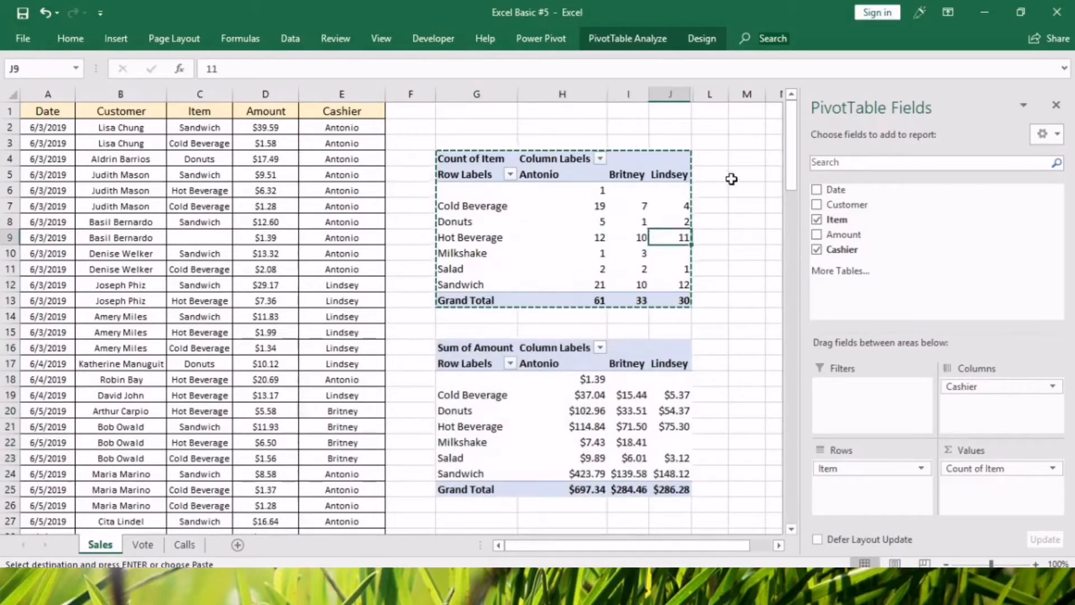
Unhide column K between columns J and L.
left_click_drag(680, 93, 708, 95)
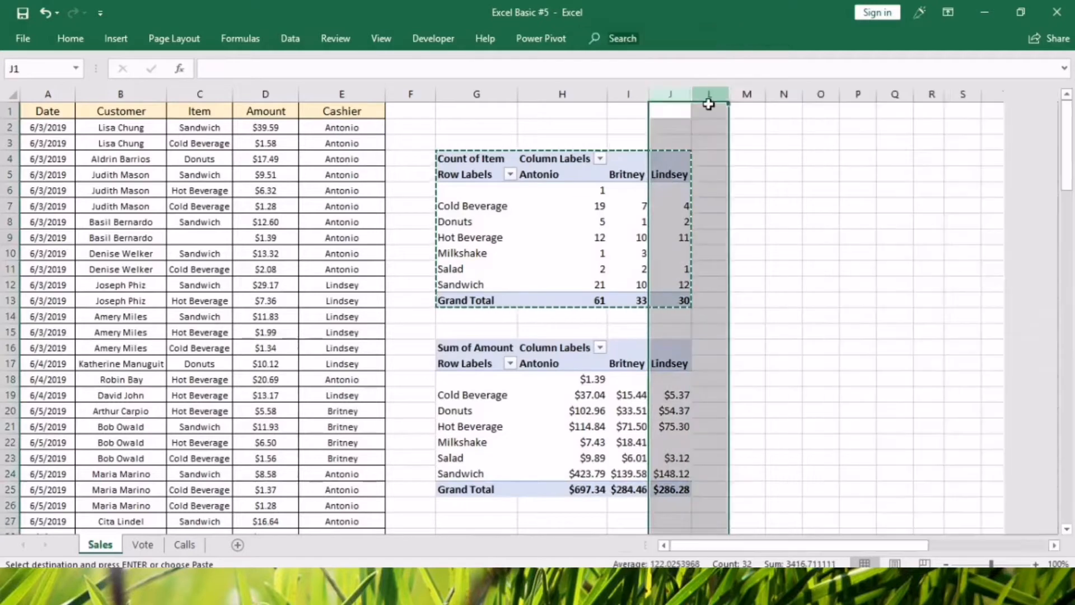
right_click(707, 96)
left_click(746, 329)
left_click(857, 331)
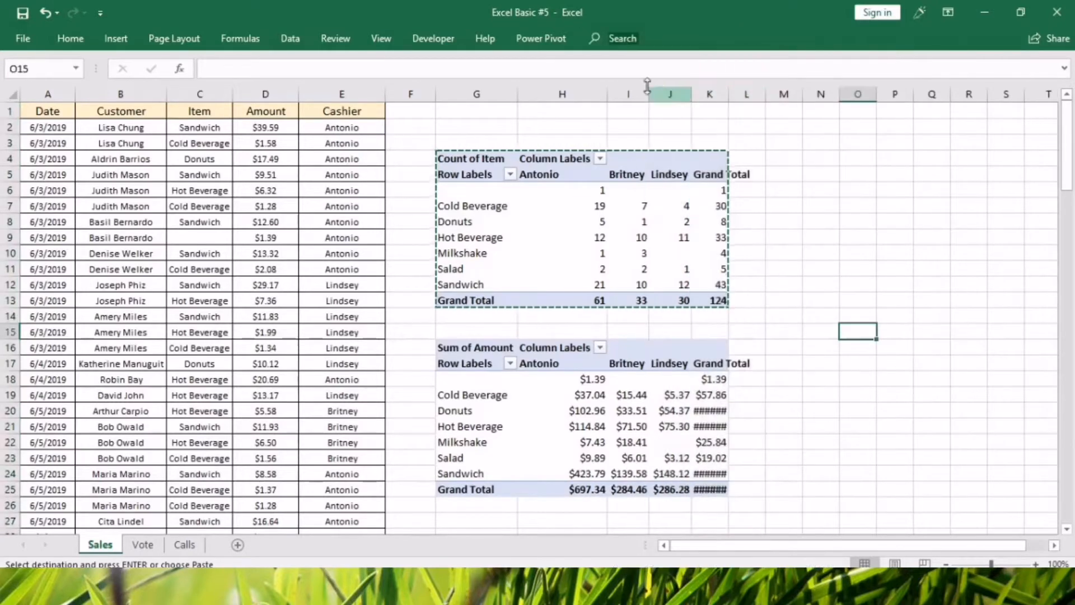
Widen column K to fit its Grand Total header and contents, and narrow column H to a width of 10.43.
left_click_drag(729, 99, 755, 99)
left_click(846, 252)
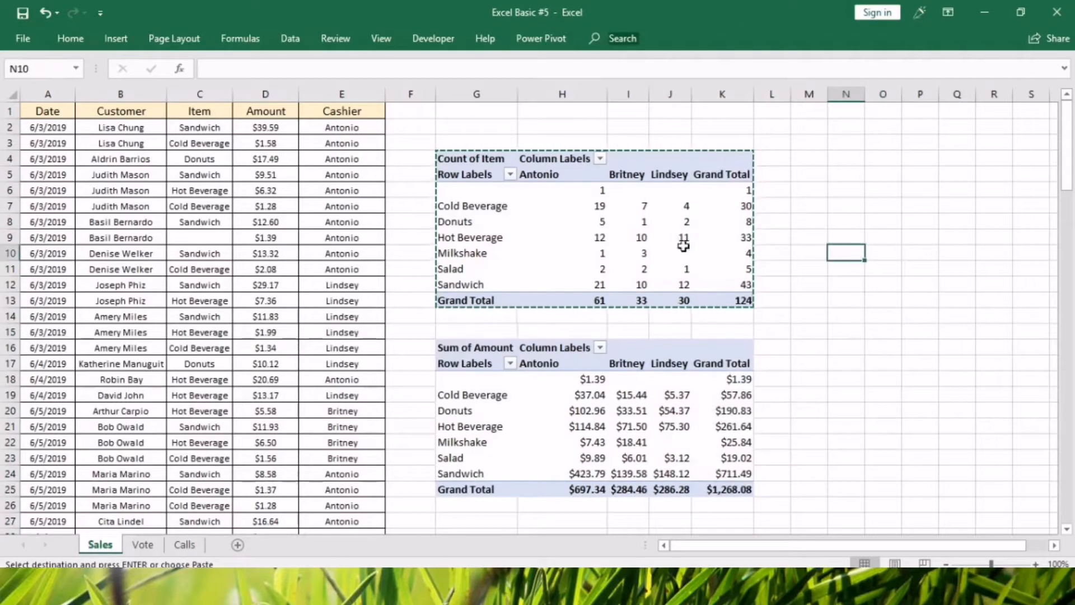
left_click_drag(607, 98, 581, 94)
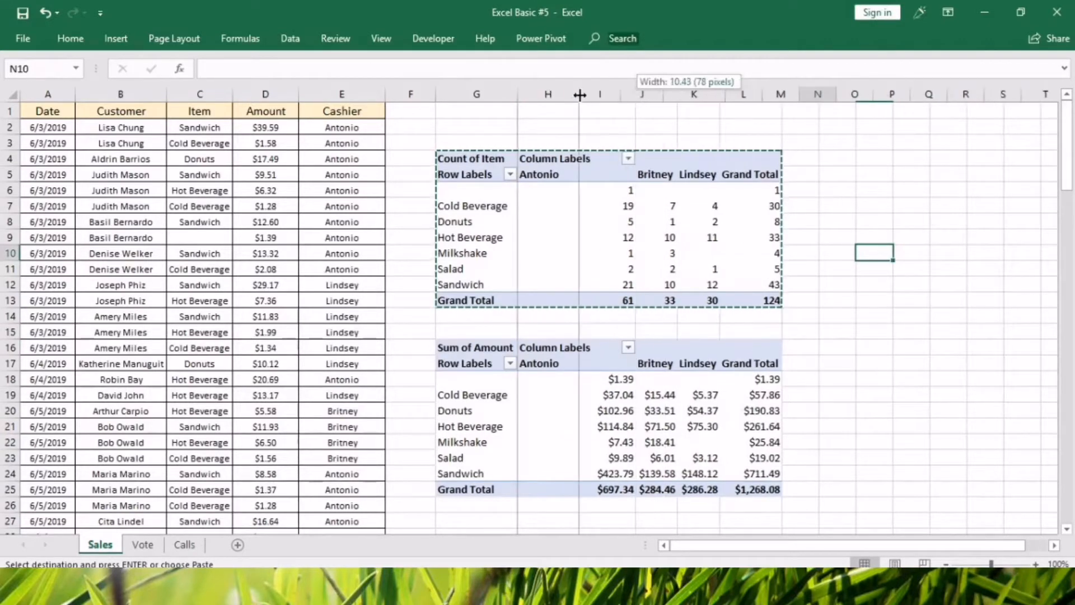
Examine the unnamed item row in the count pivot table, its row label filter list and the matching source cell C9.
left_click(642, 237)
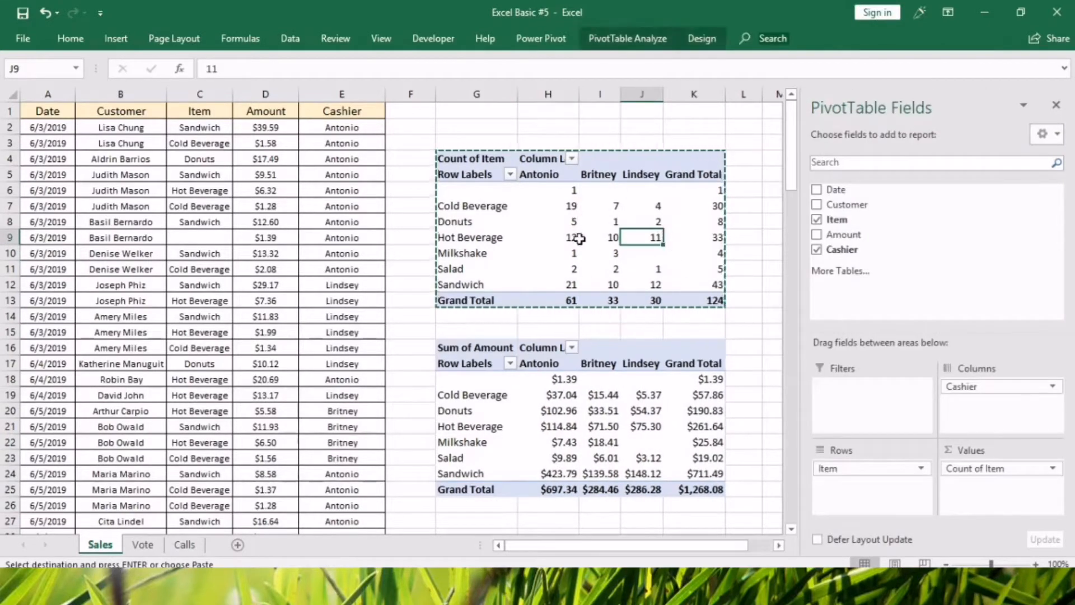
left_click(570, 240)
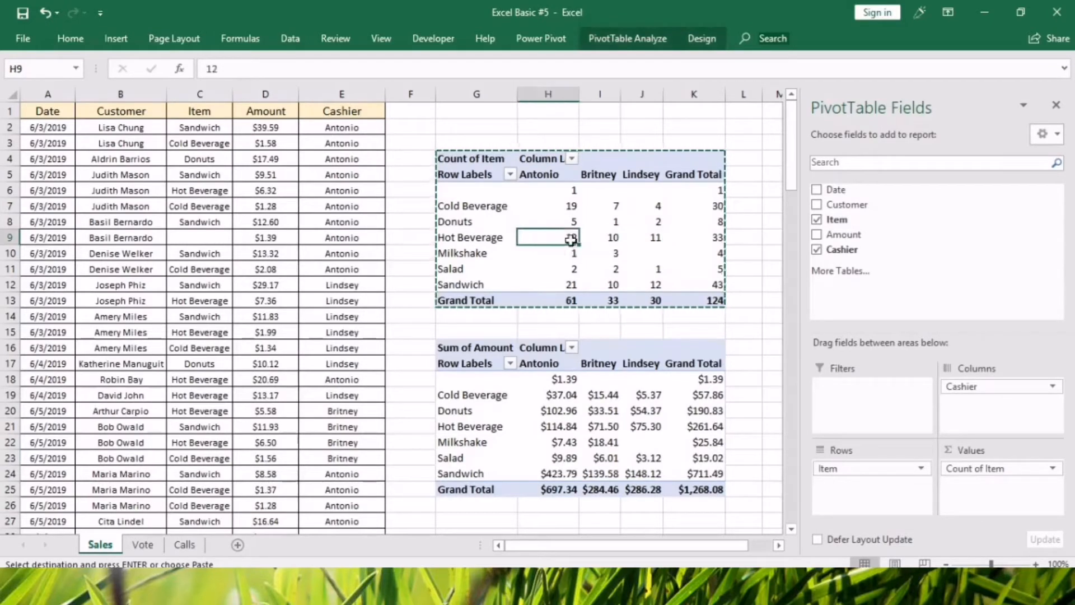
left_click(559, 192)
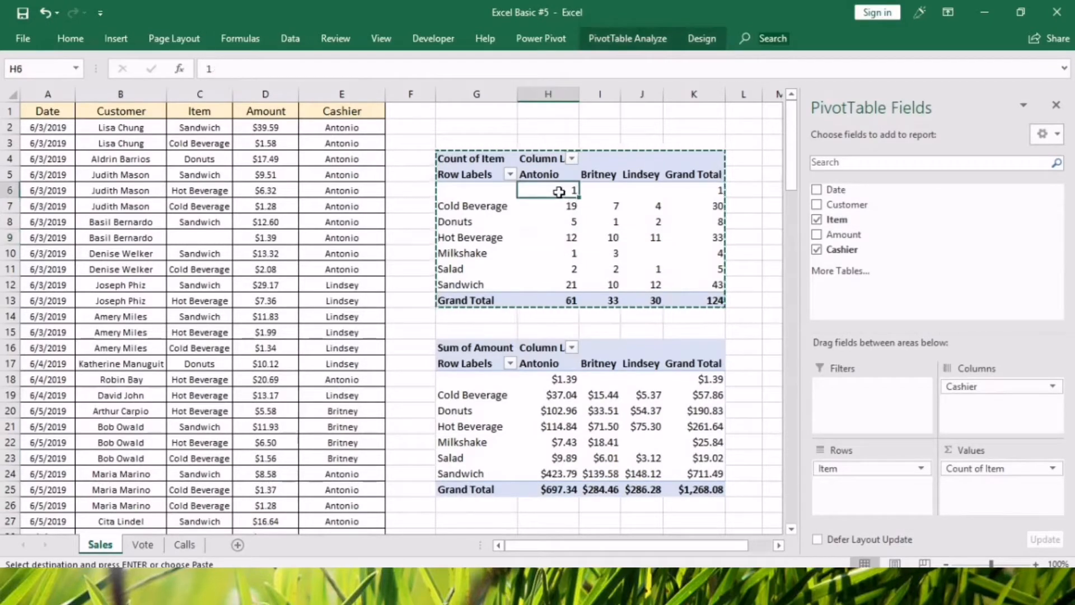
left_click(510, 175)
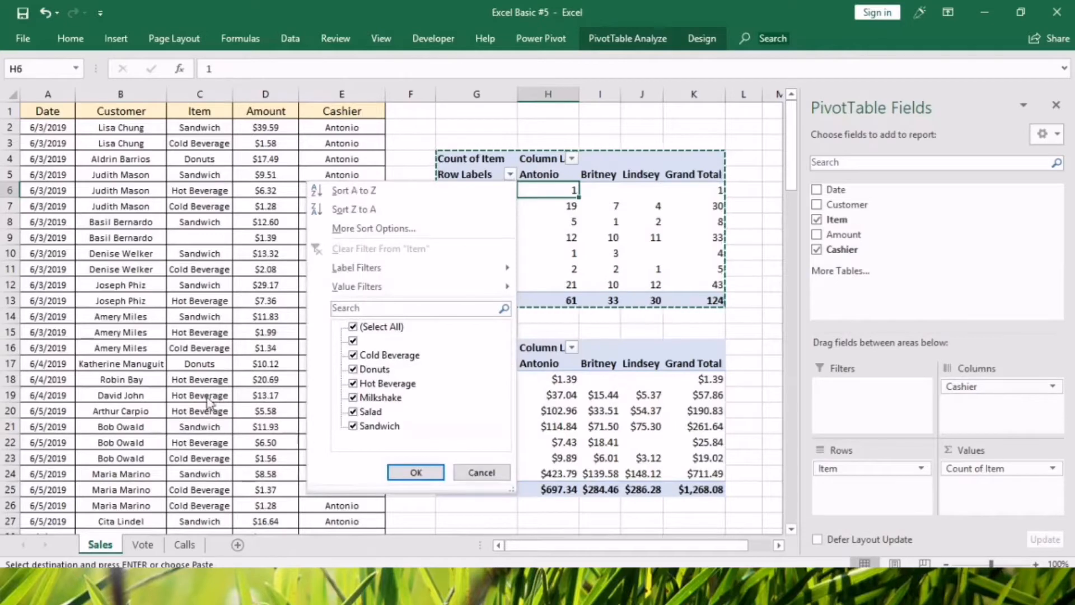
key("Escape")
left_click_drag(211, 239, 215, 226)
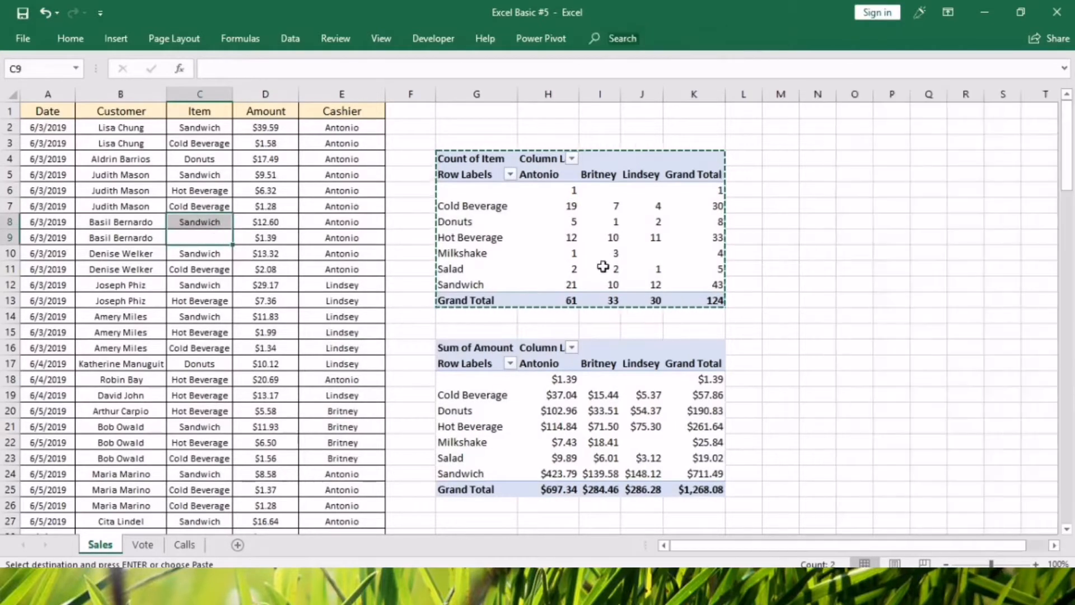
left_click(616, 237)
left_click(474, 196)
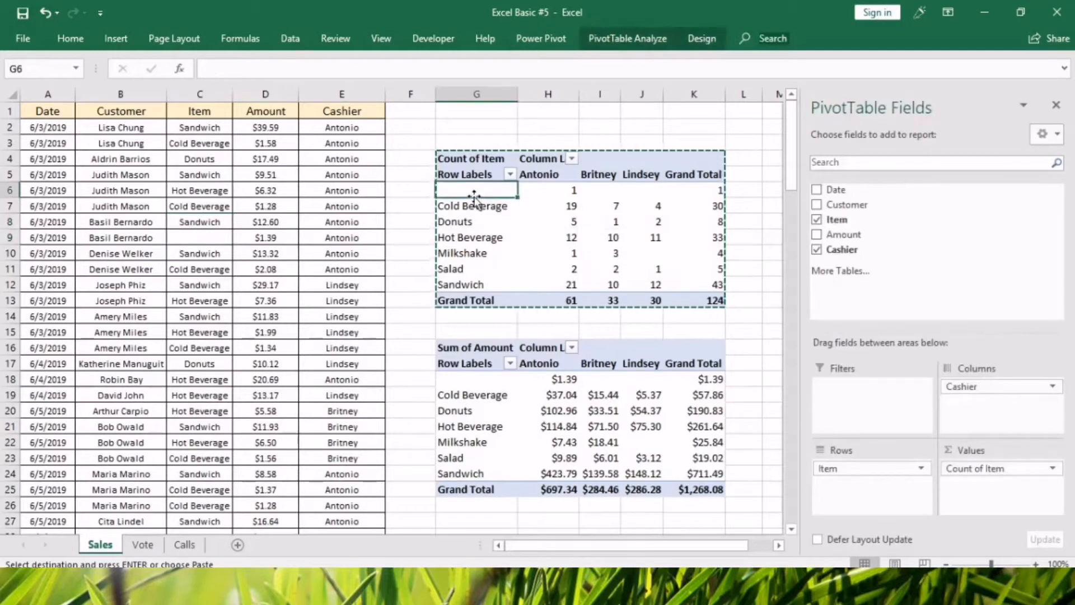
Fill the blank Item cell C9 with Cold Beverage, matching the capitalization of the other entries.
left_click(187, 238)
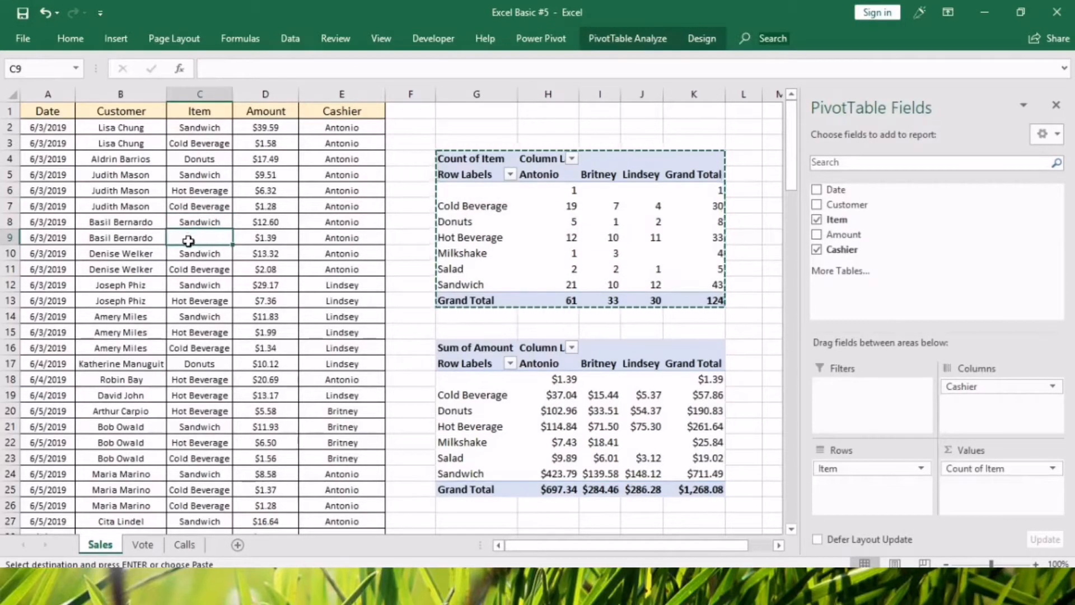
type("Cold beverage")
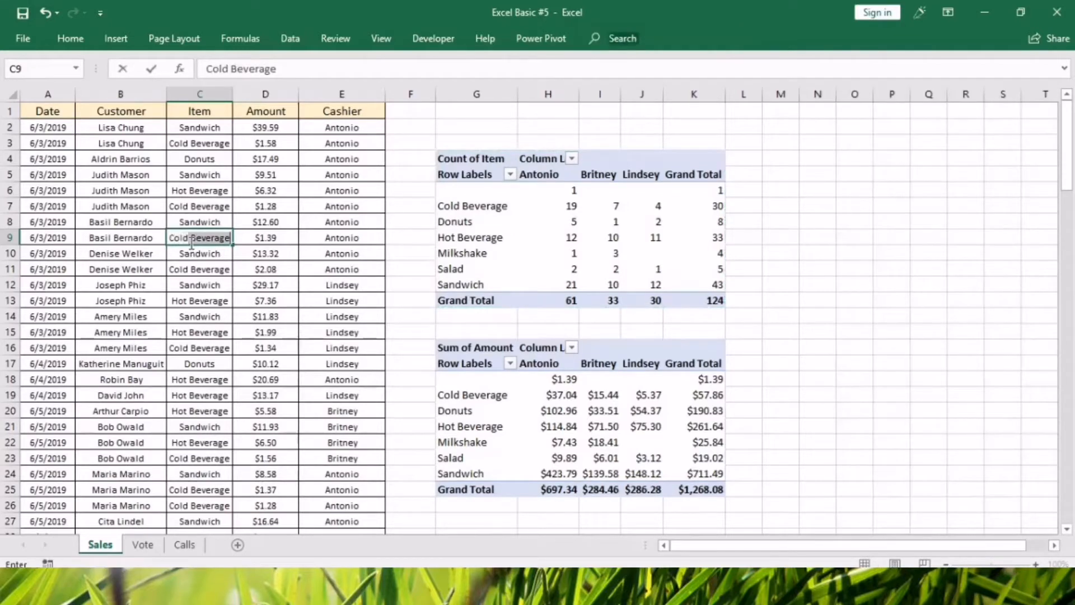
left_click(190, 316)
double_click(198, 239)
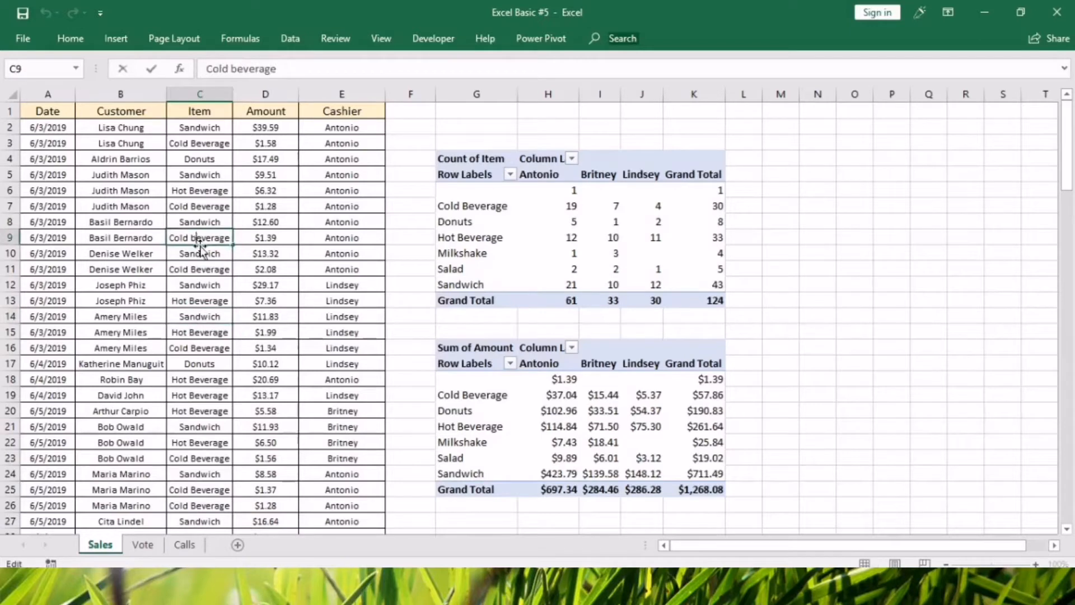
key("BackSpace")
type("B")
left_click(194, 266)
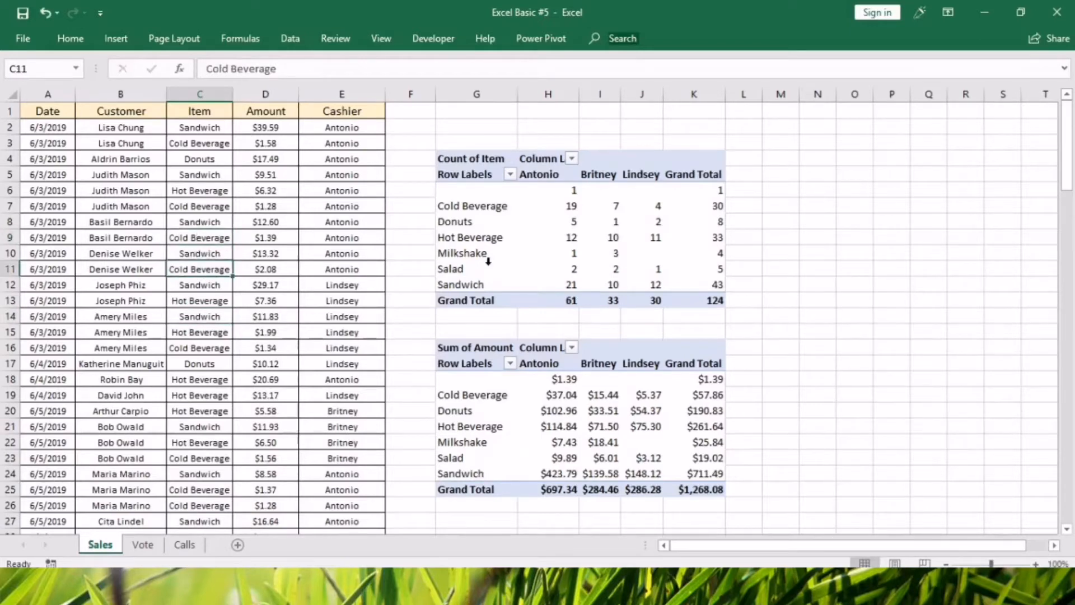
Refresh the pivot tables so they include the corrected source data.
right_click(488, 268)
left_click(518, 314)
left_click(525, 223)
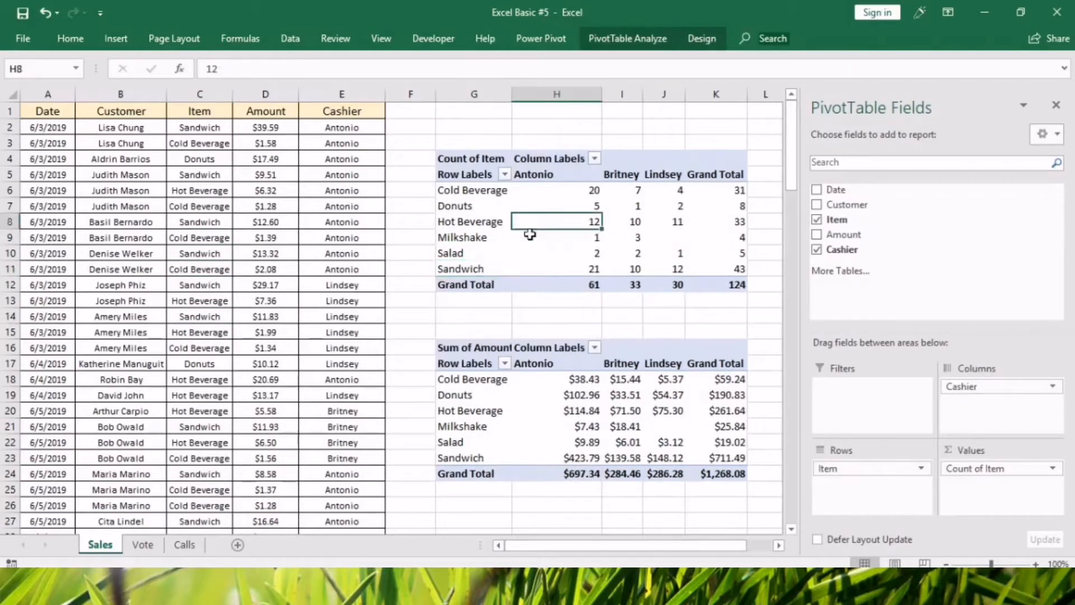
Review the item counts and sales amounts per cashier in both pivot tables.
left_click(521, 410)
left_click(622, 205)
left_click(660, 424)
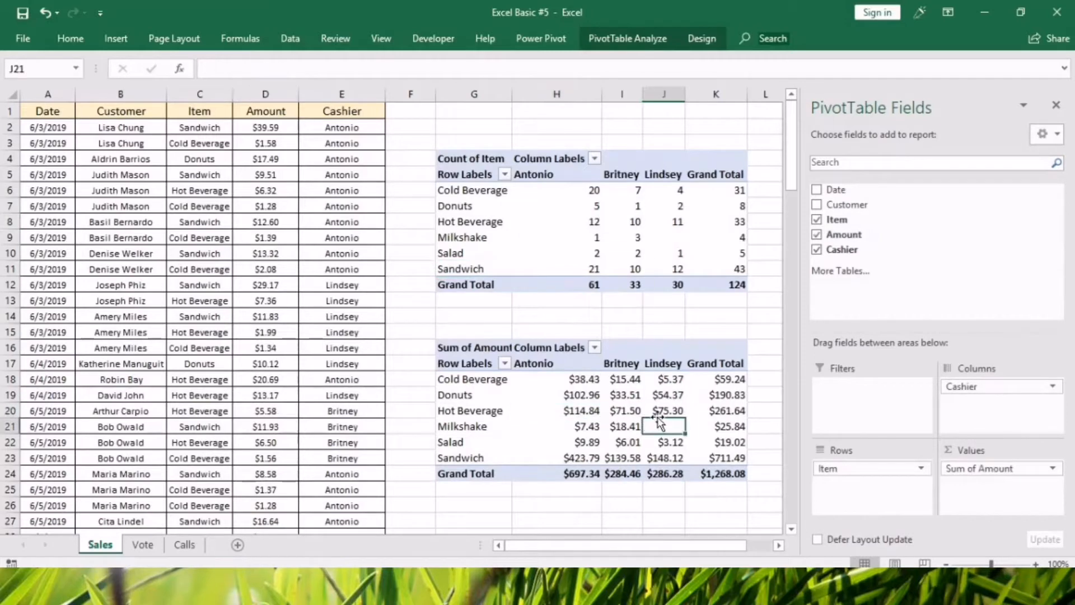
left_click(635, 411)
left_click(580, 218)
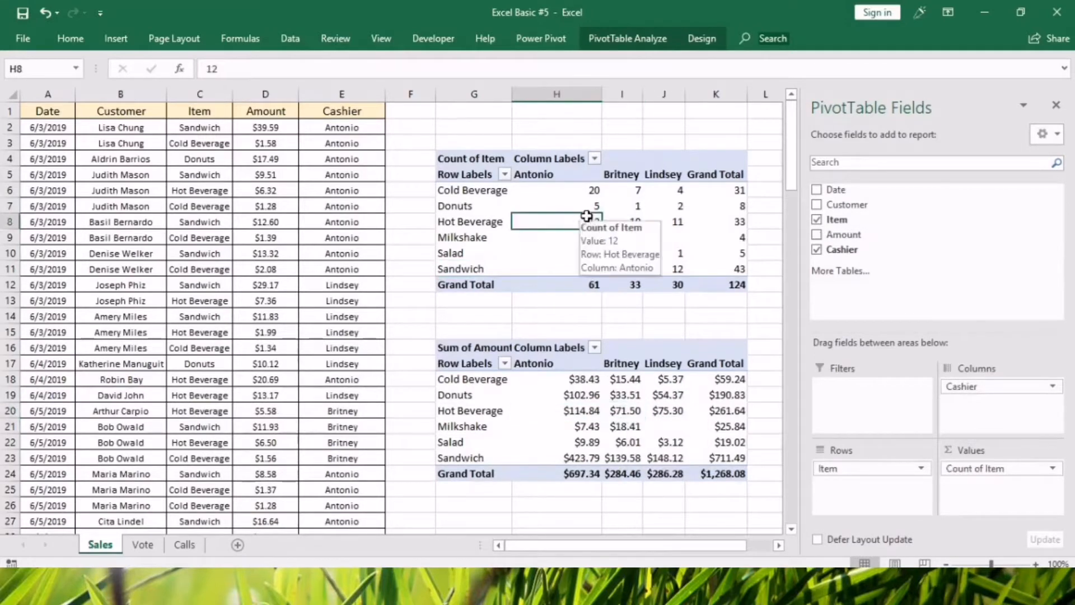
left_click(590, 398)
left_click(618, 429)
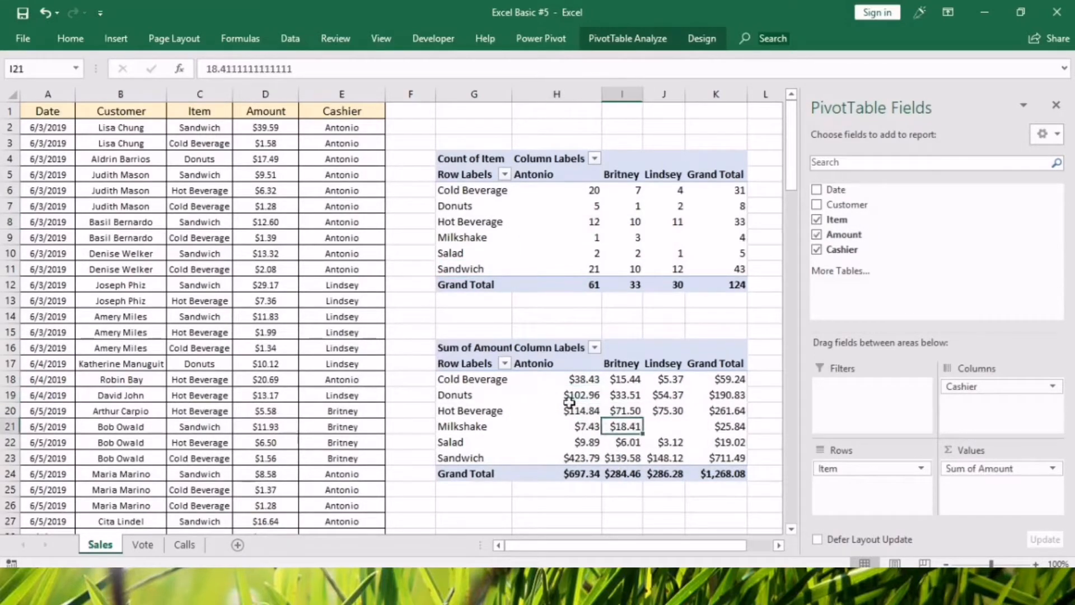
left_click(462, 329)
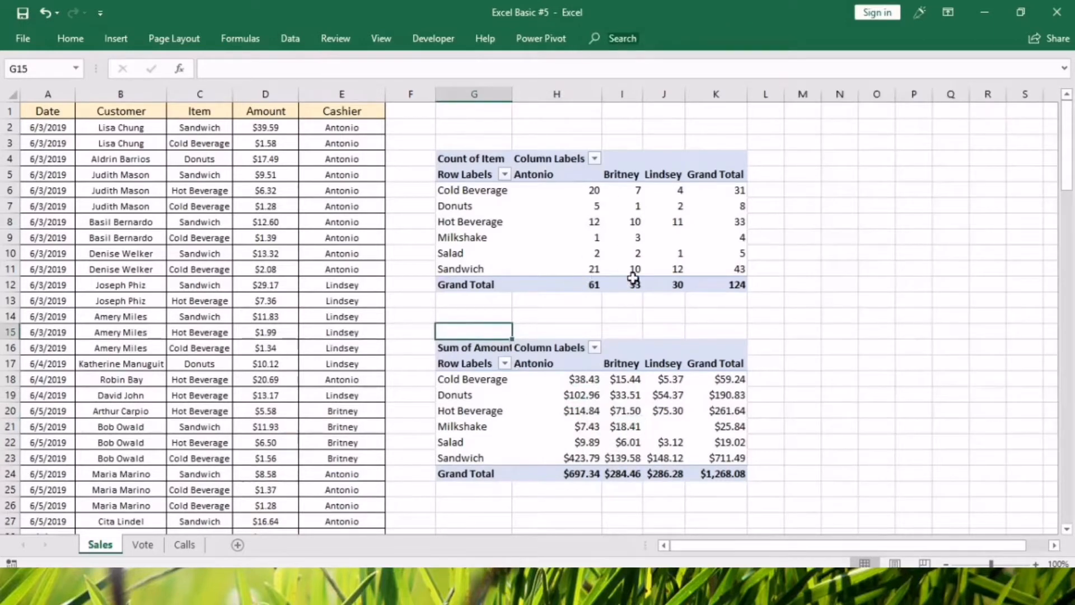
mouse_move(639, 395)
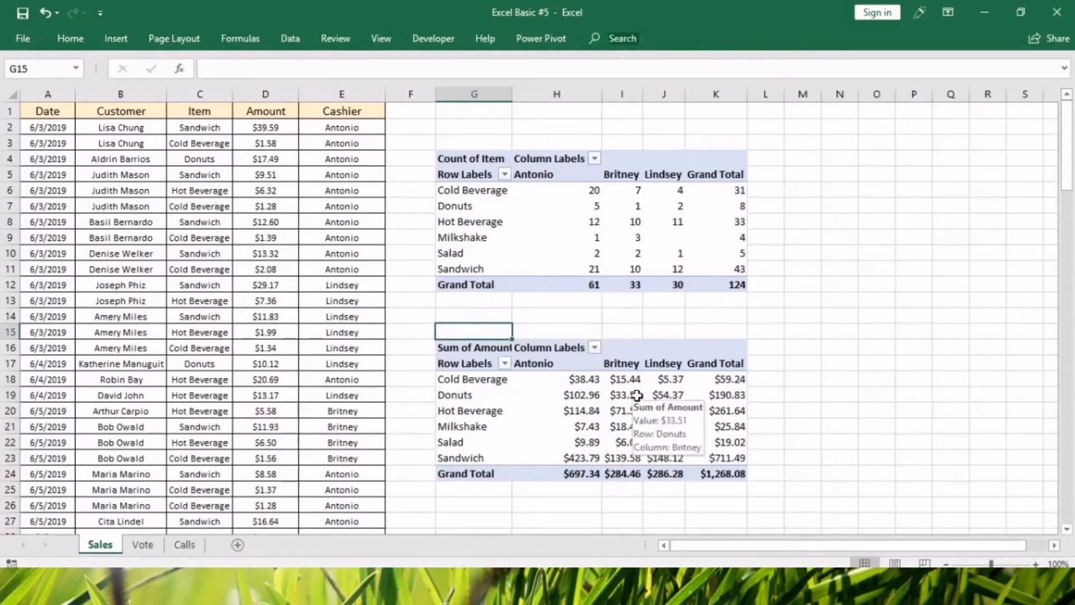
Delete the Sum of Amount pivot table below the item count pivot table.
left_click_drag(480, 330, 729, 507)
key("Delete")
left_click(564, 253)
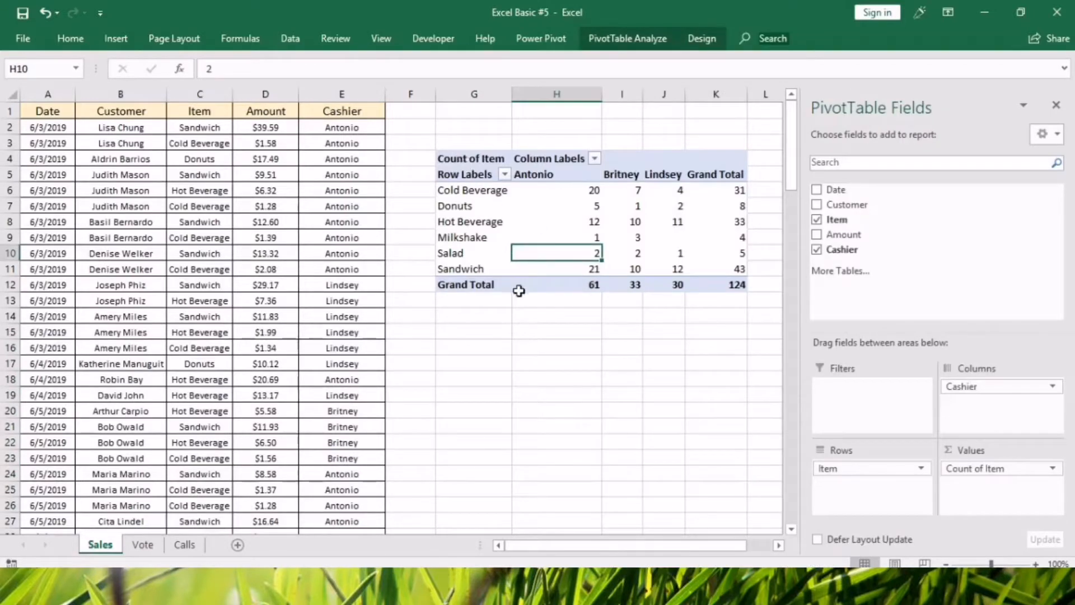
Narrow column H slightly and refresh the item count pivot table to test whether the column width holds.
left_click(547, 219)
left_click_drag(601, 100, 586, 99)
left_click(573, 298)
right_click(540, 209)
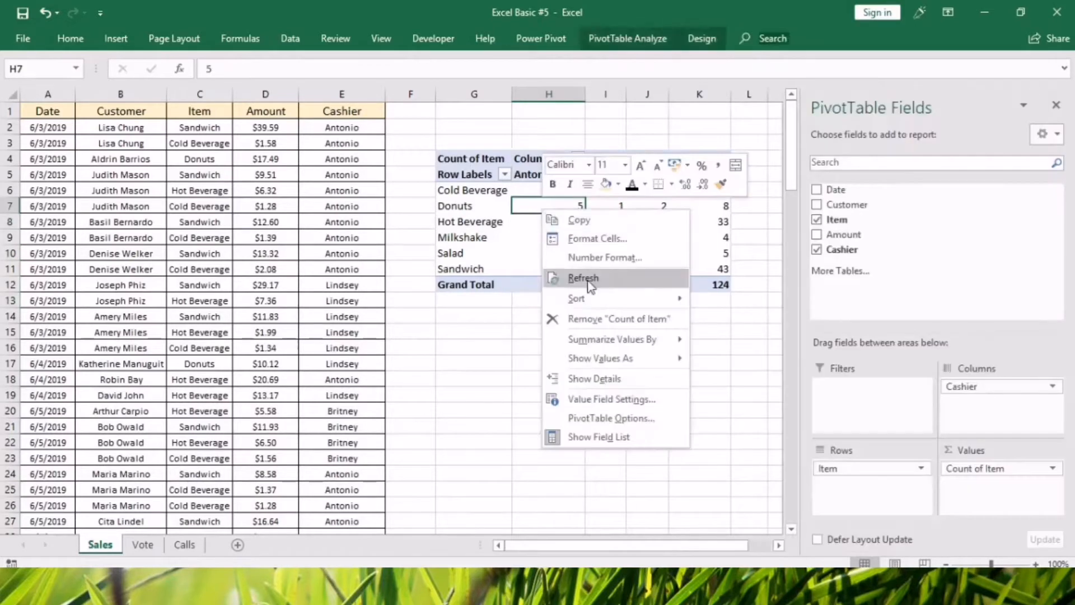
left_click(593, 281)
left_click(600, 343)
Widen columns I, J and K of the item count pivot table.
left_click(559, 222)
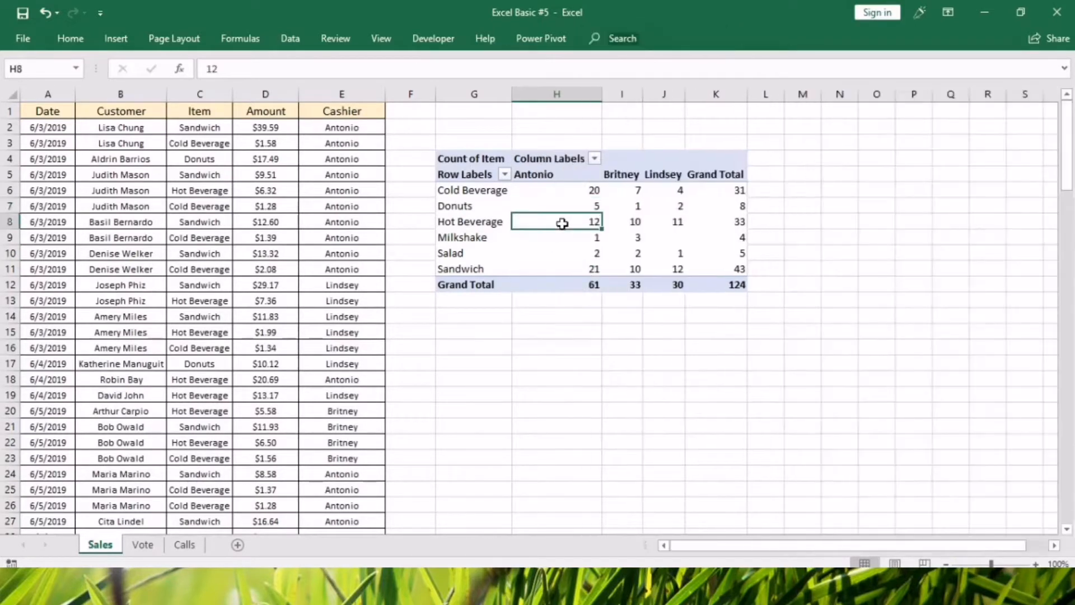
left_click(573, 94)
left_click(601, 95)
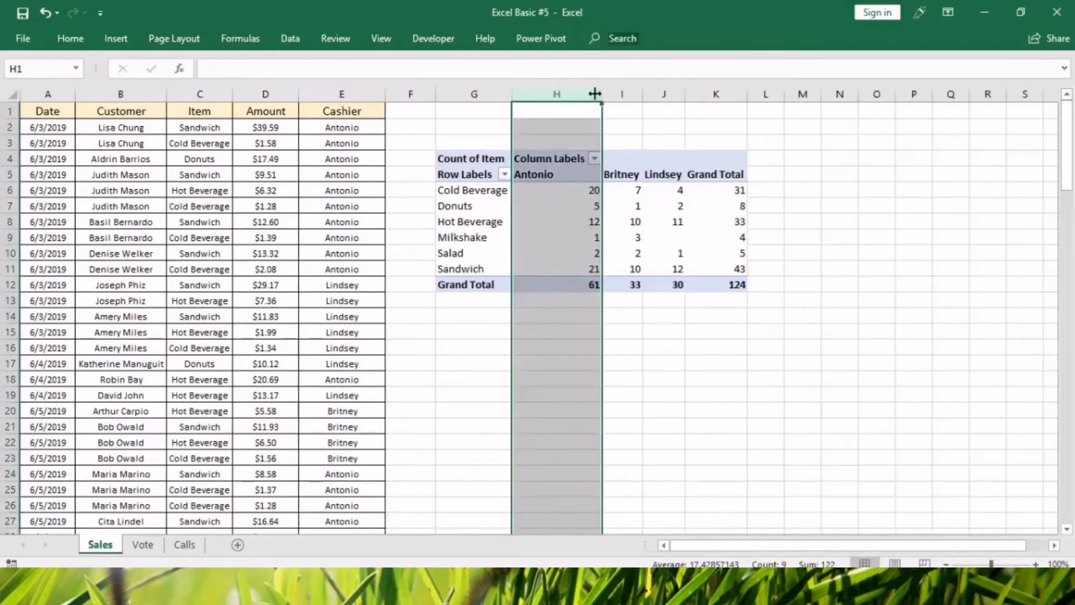
left_click_drag(642, 95, 797, 96)
Turn off Autofit column widths on update in the pivot table's options.
right_click(687, 208)
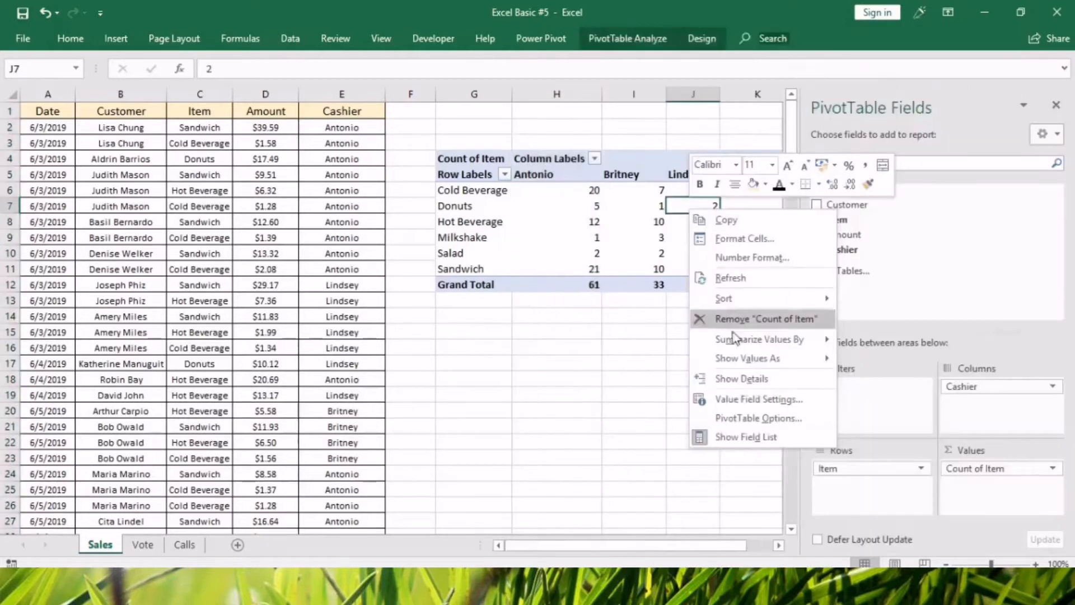
left_click(735, 413)
left_click(580, 438)
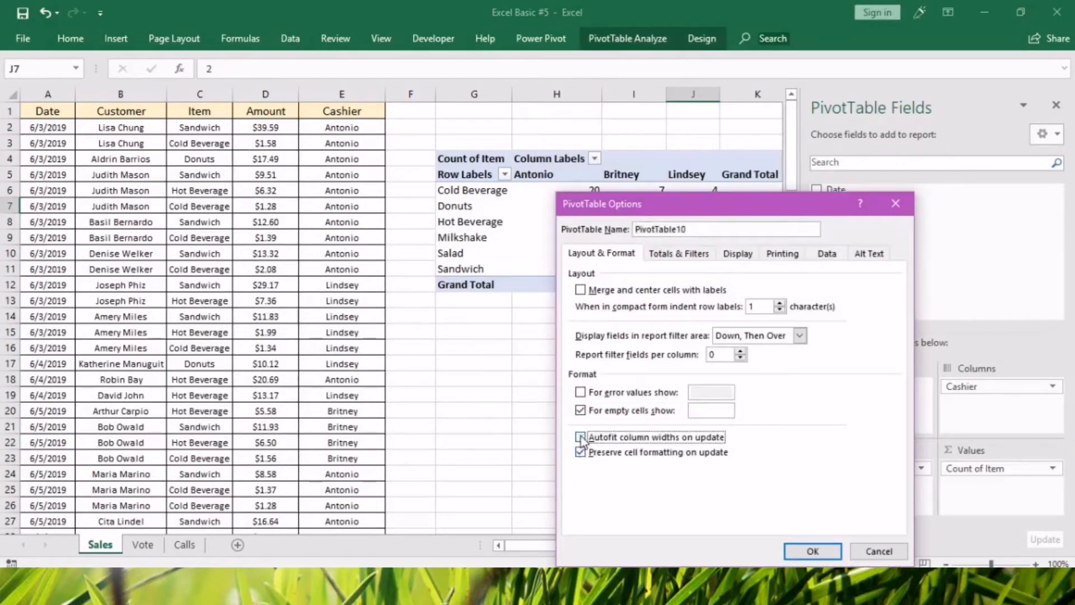
left_click(812, 551)
Refresh the pivot table to check that the adjusted column widths hold.
left_click(616, 218)
right_click(616, 218)
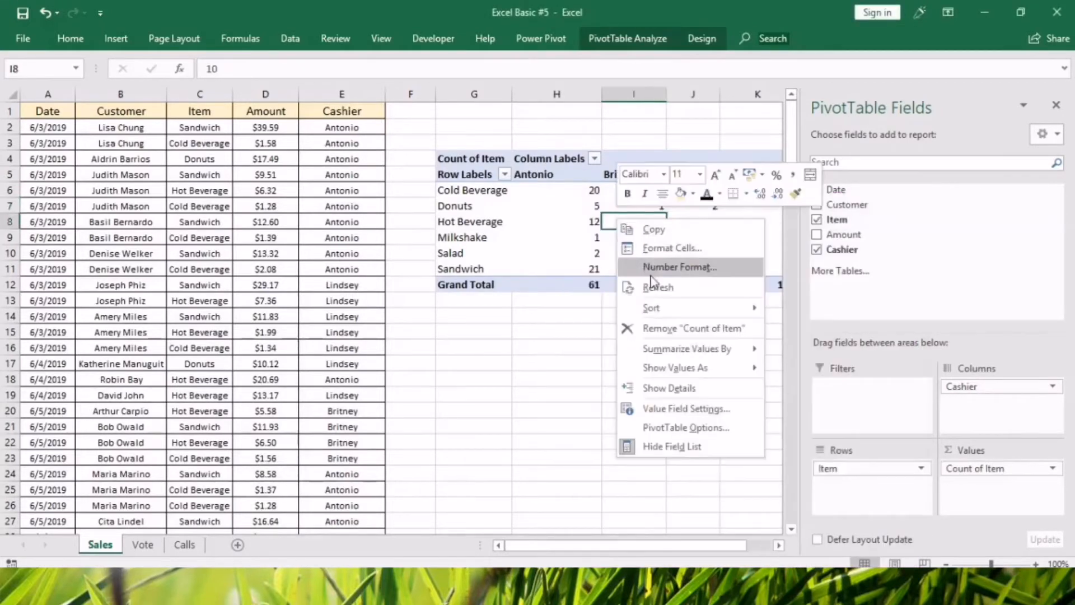
left_click(655, 285)
left_click(637, 385)
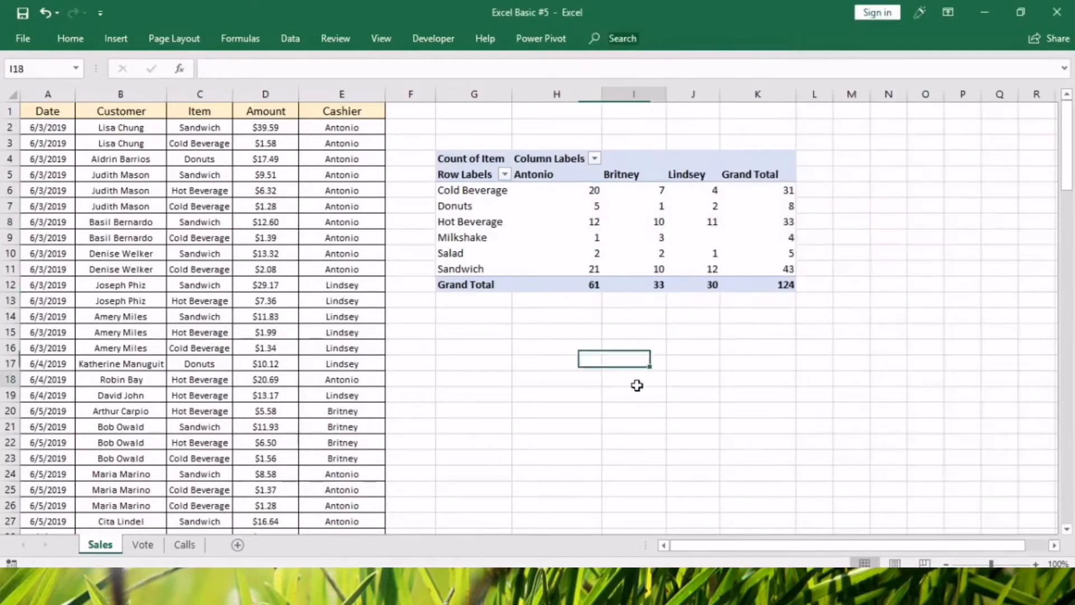
Hide the Row Labels and Column Labels field headers of the pivot table.
left_click(555, 142)
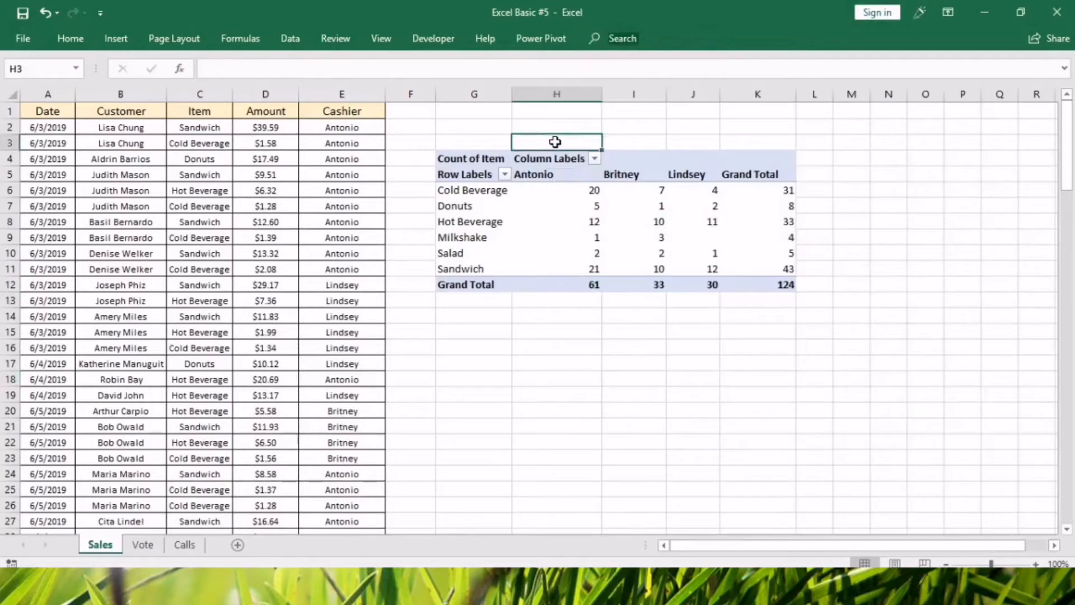
left_click(461, 172)
left_click(534, 160)
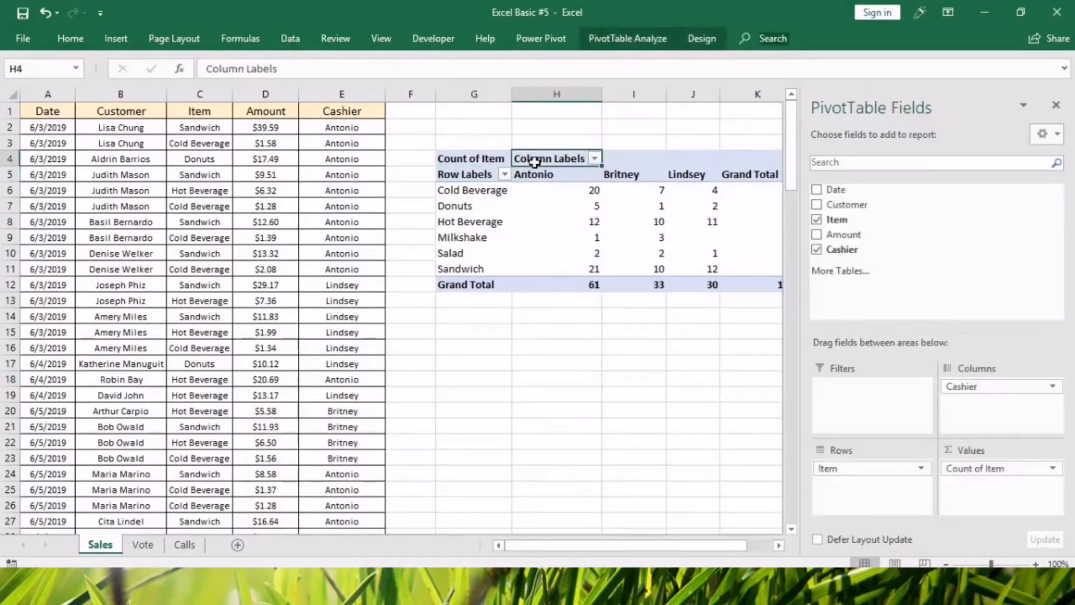
left_click(630, 40)
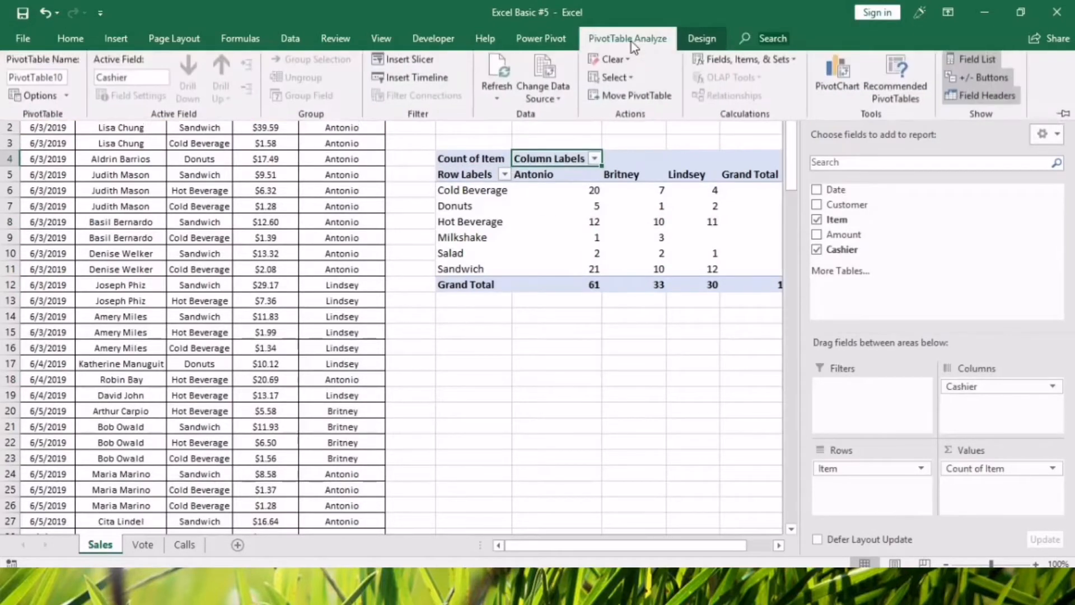
left_click(977, 99)
Rename the Count of Item heading in cell G4 as Item_.
left_click(493, 164)
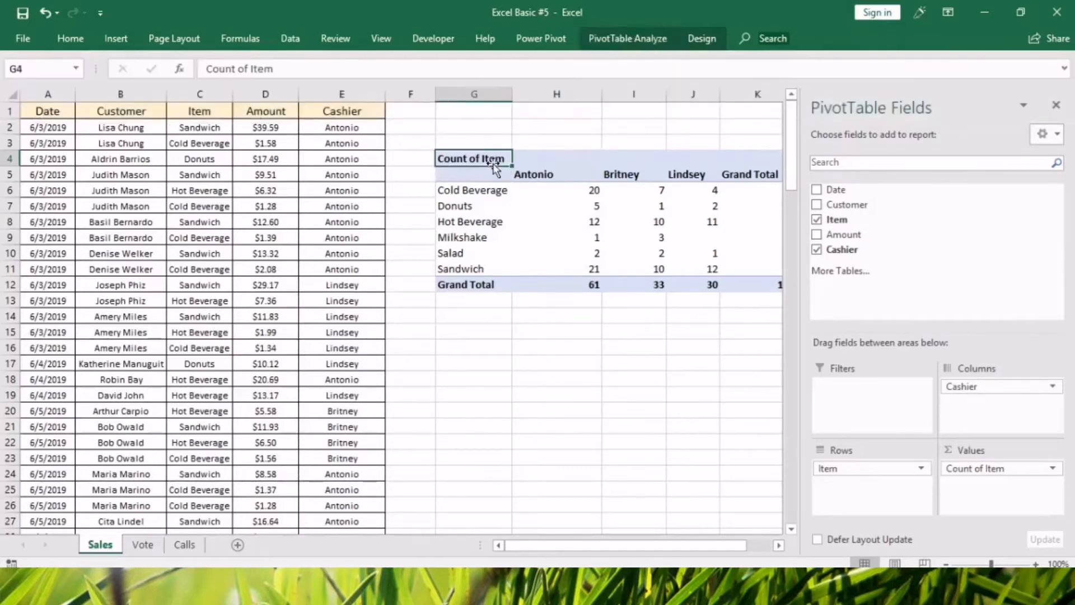
type("Ite")
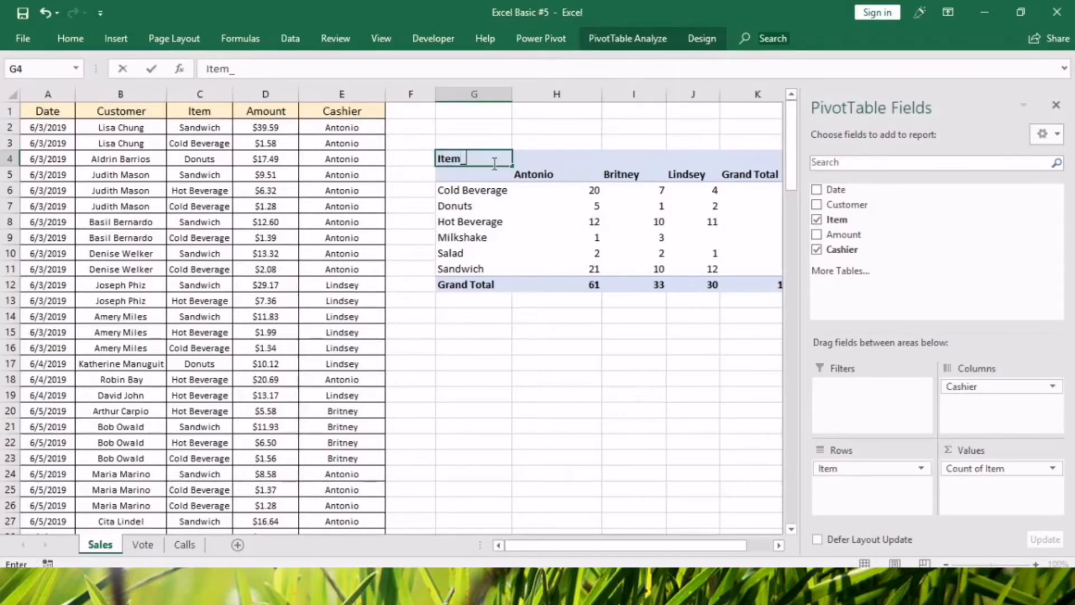
type("m_")
left_click(661, 471)
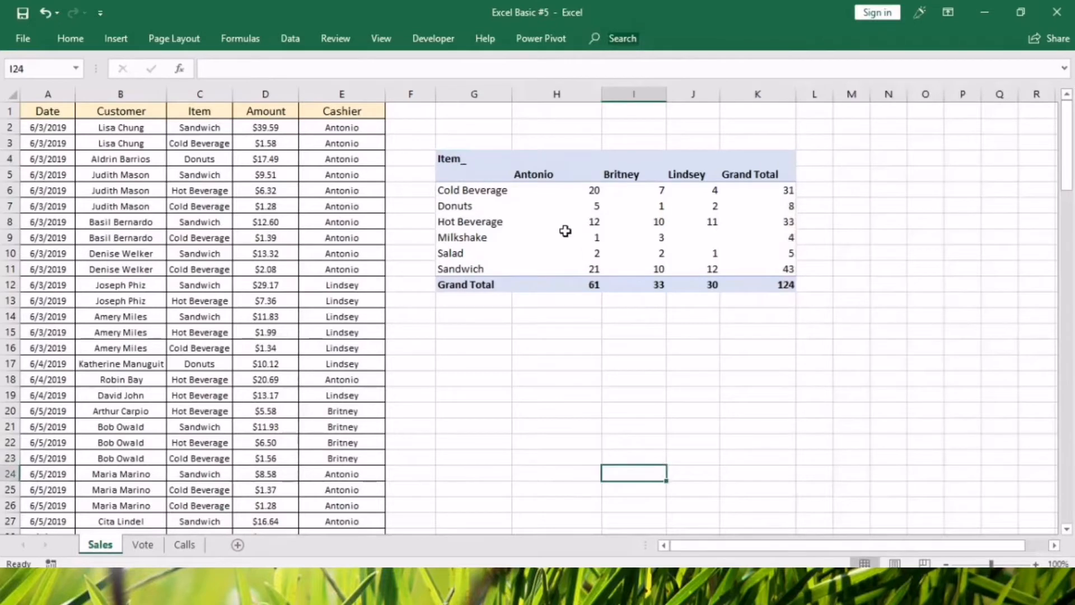
Review the pivot table's field header display setting and its layout and format options.
left_click(474, 161)
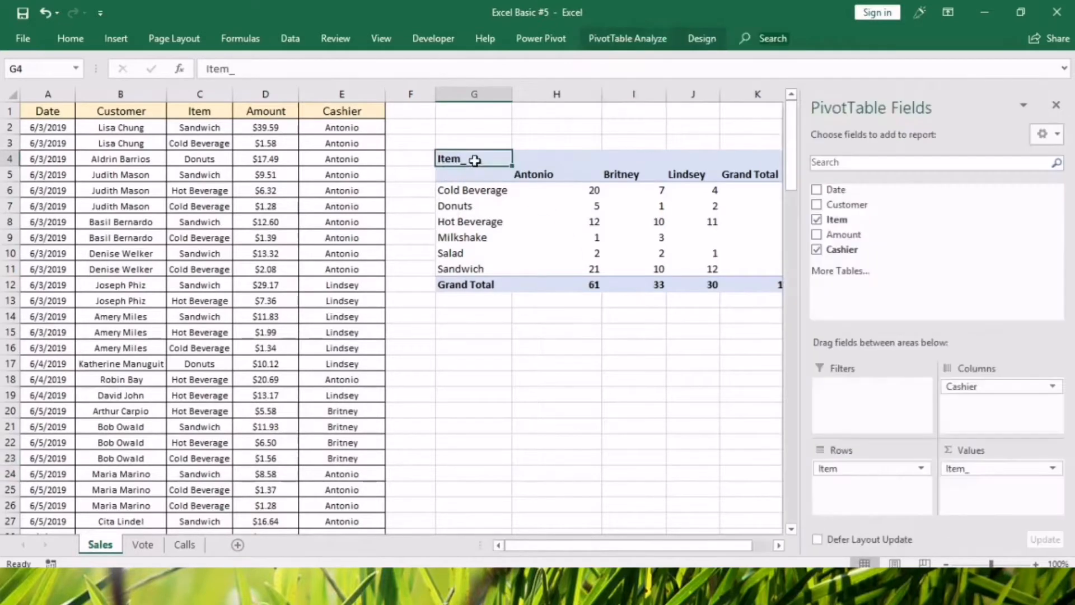
left_click(627, 38)
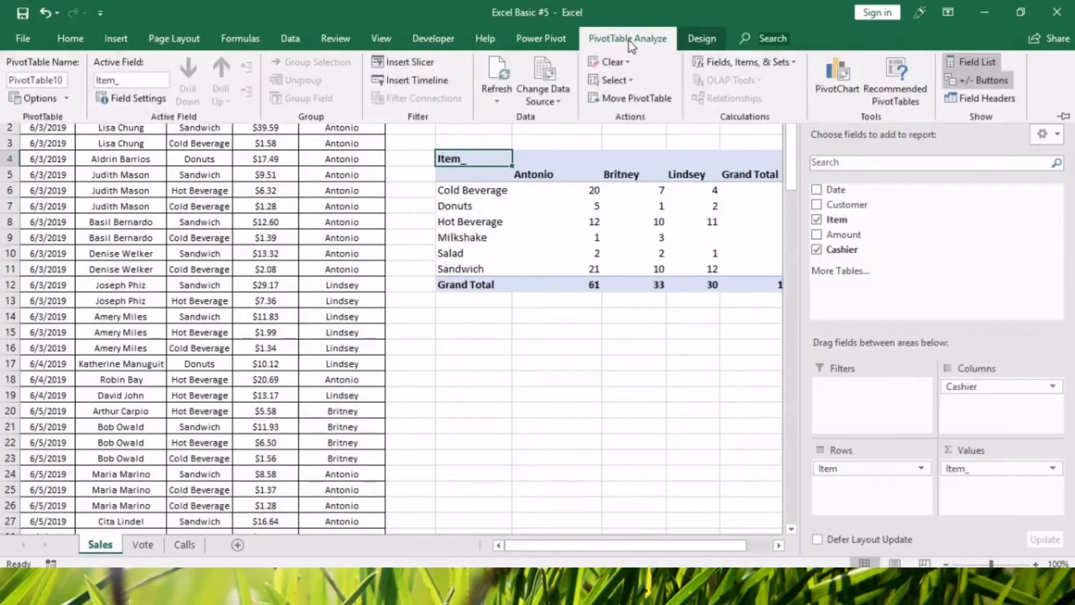
left_click(482, 375)
right_click(534, 240)
left_click(560, 451)
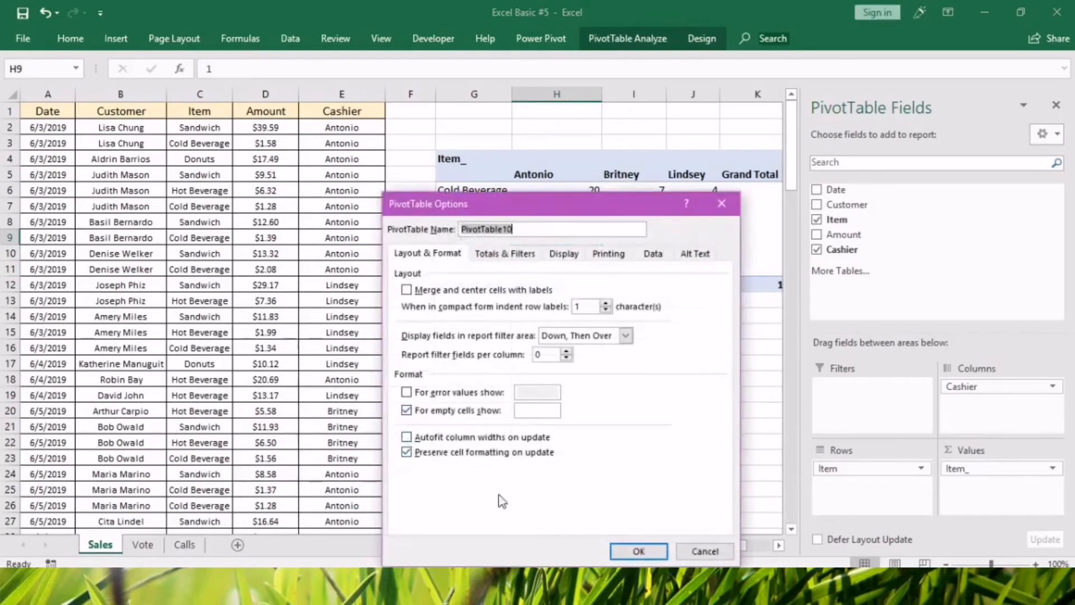
left_click(639, 551)
left_click(692, 442)
Examine the item rows and cashier columns of the whole pivot table.
left_click(456, 238)
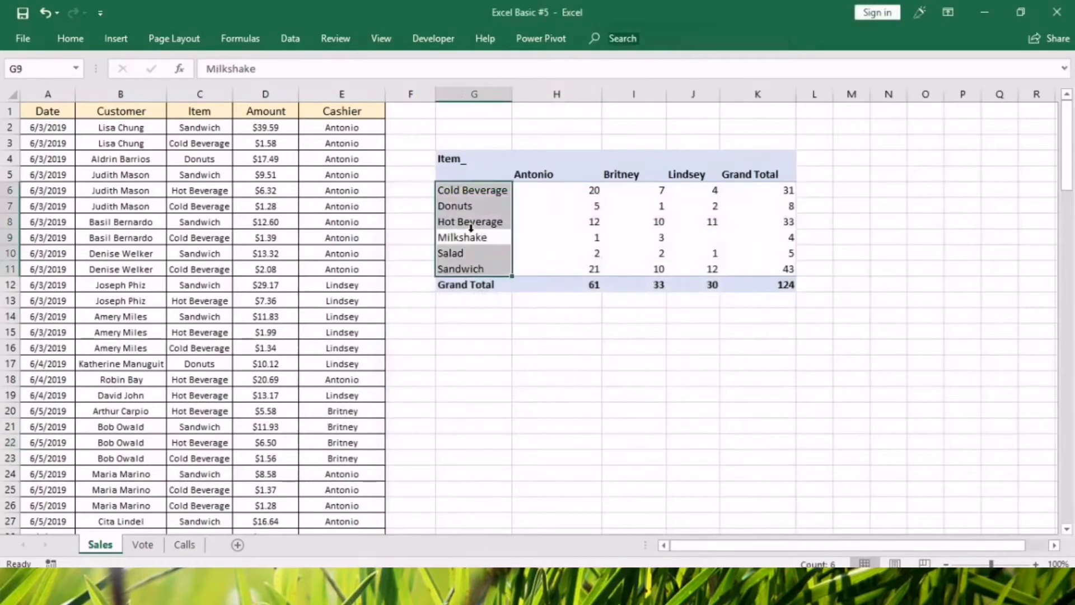
left_click_drag(475, 158, 763, 475)
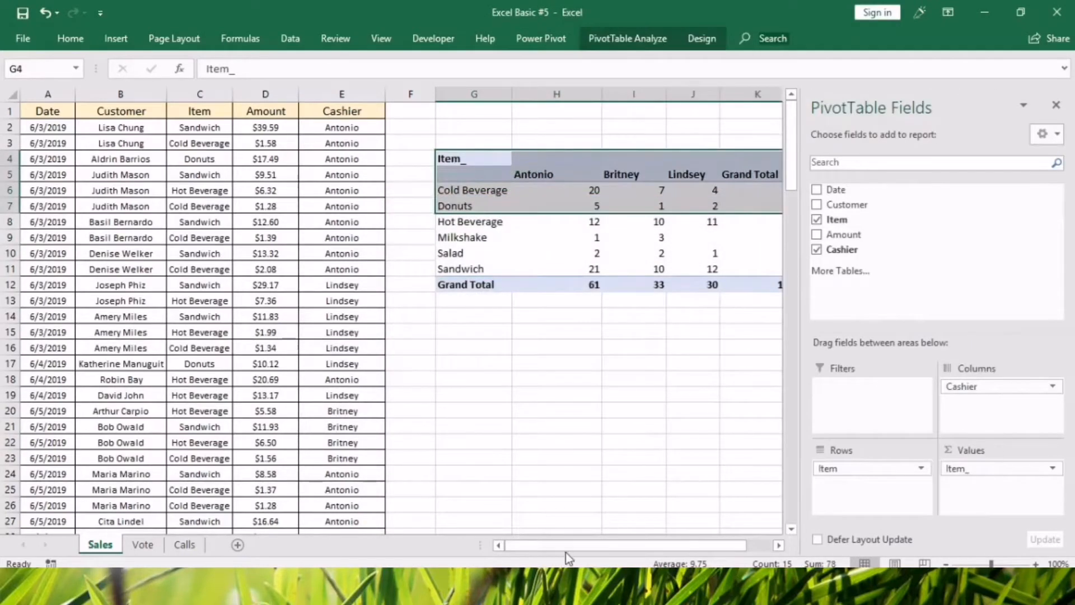
left_click_drag(566, 549, 596, 549)
left_click(534, 347)
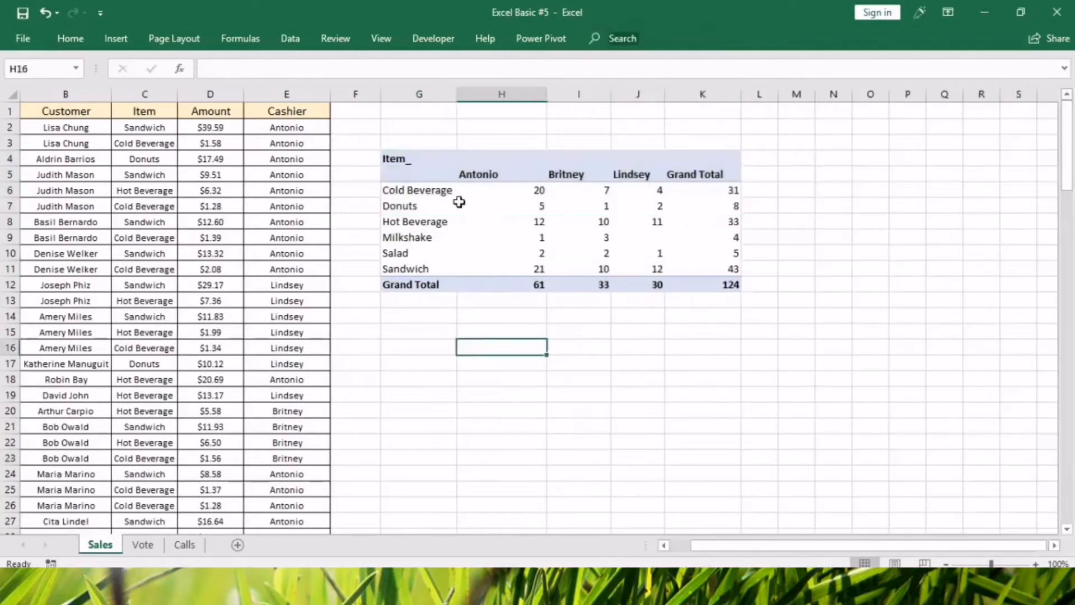
left_click(439, 170)
left_click(412, 190)
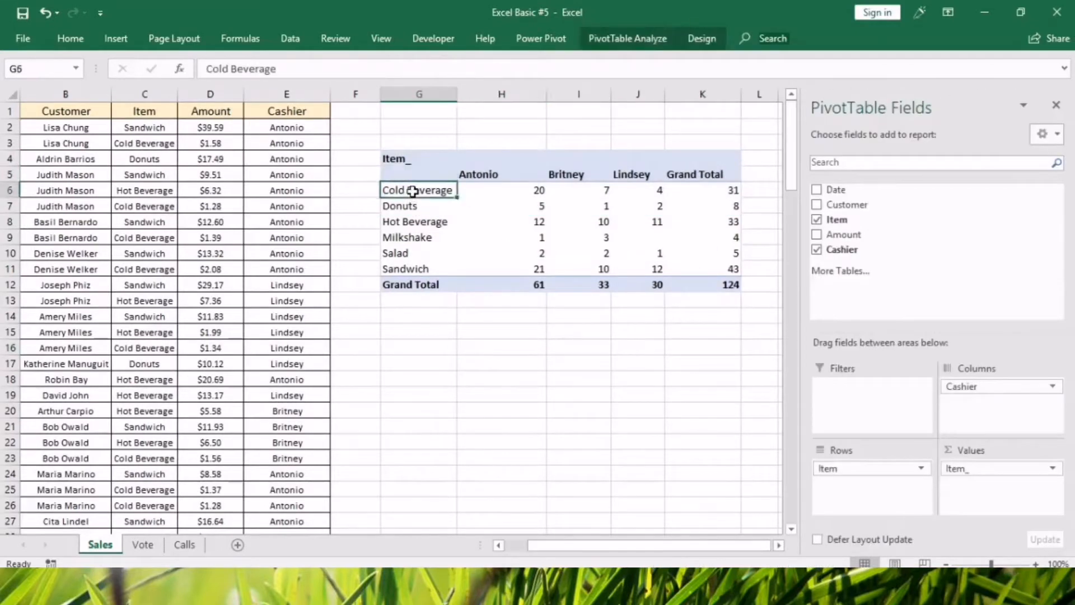
left_click(400, 208)
left_click(400, 234)
left_click(494, 156)
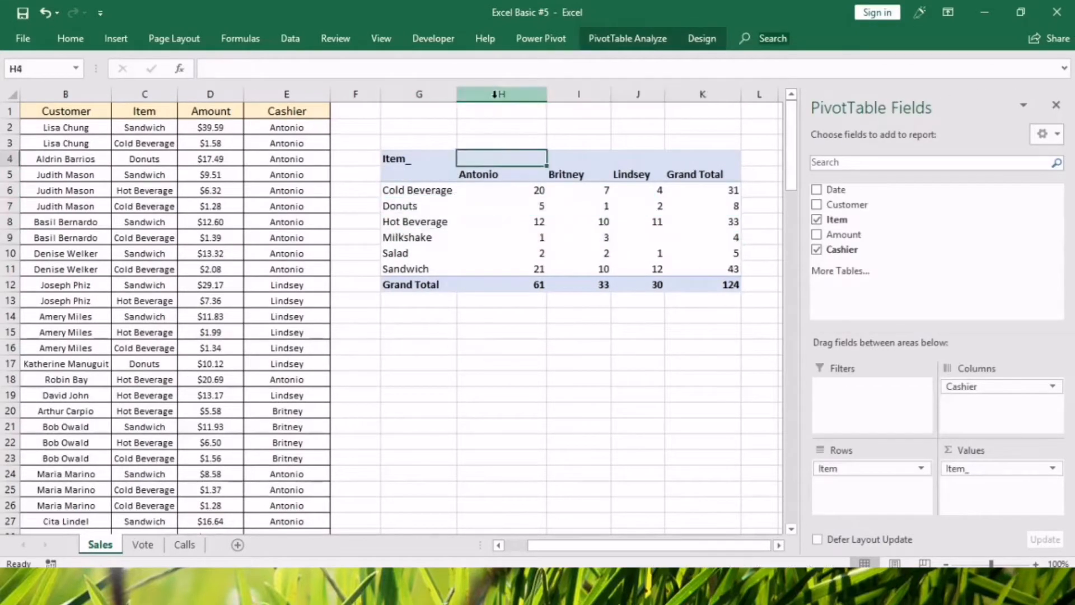
left_click_drag(493, 95, 702, 117)
left_click(563, 383)
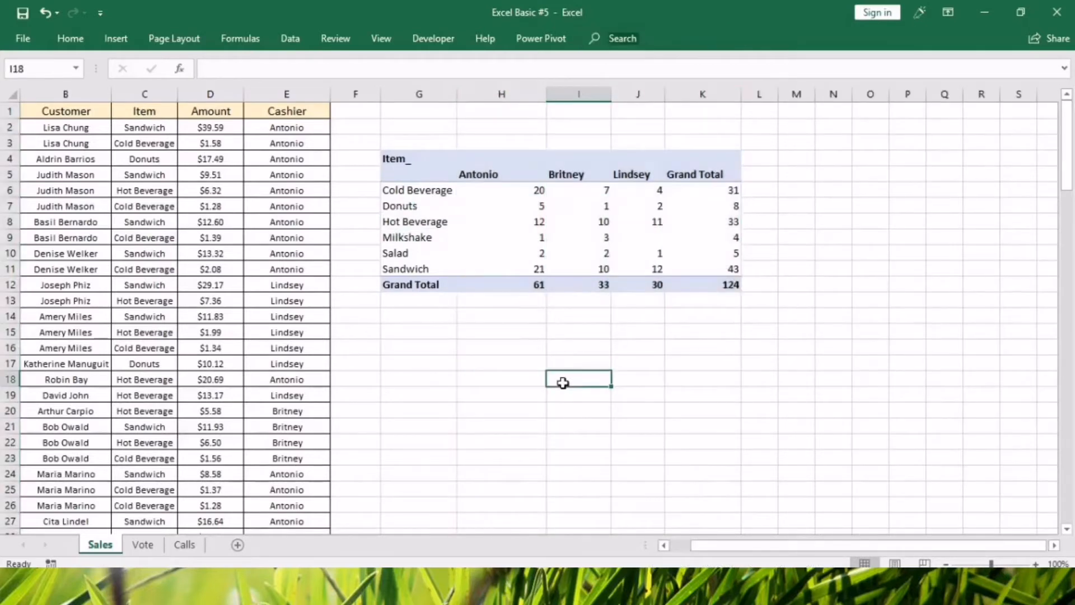
Examine the first cashier's counts in column H, comparing the individual items with the Grand Total.
left_click(537, 262)
left_click(560, 365)
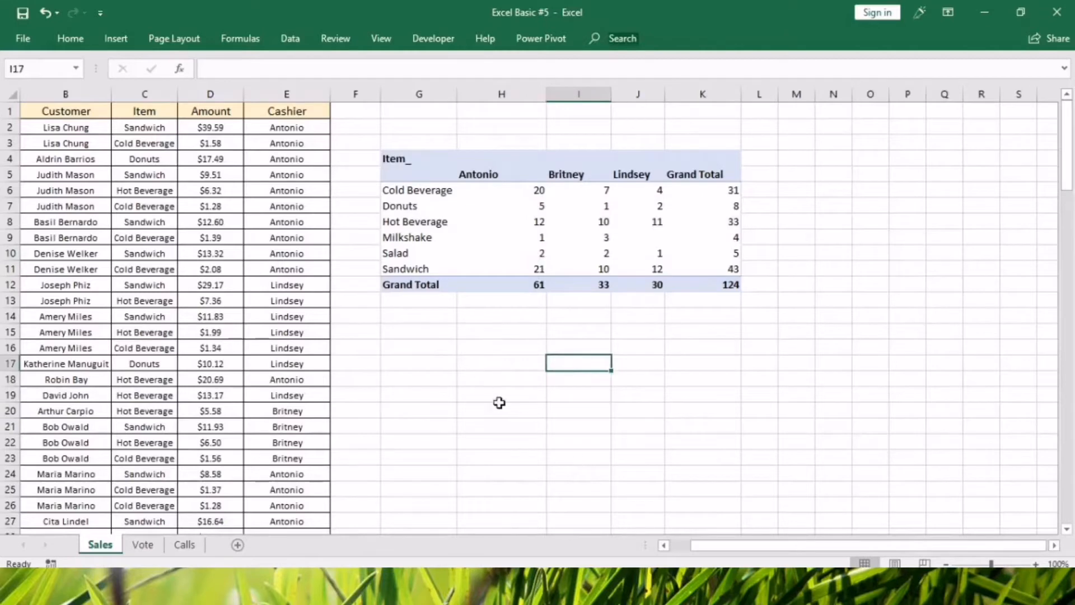
left_click(483, 408)
left_click(493, 95)
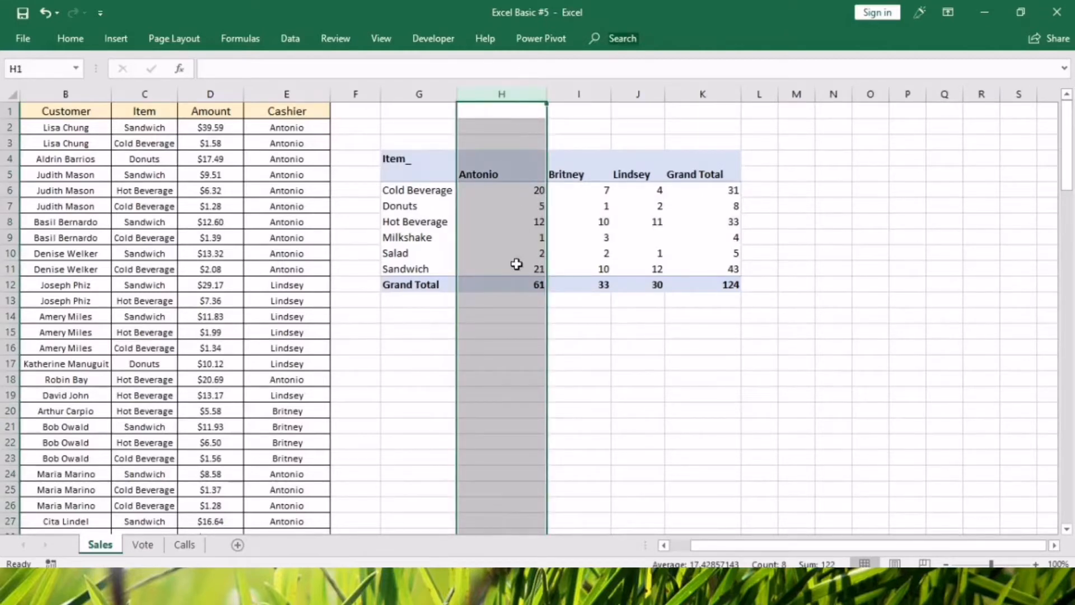
mouse_move(519, 289)
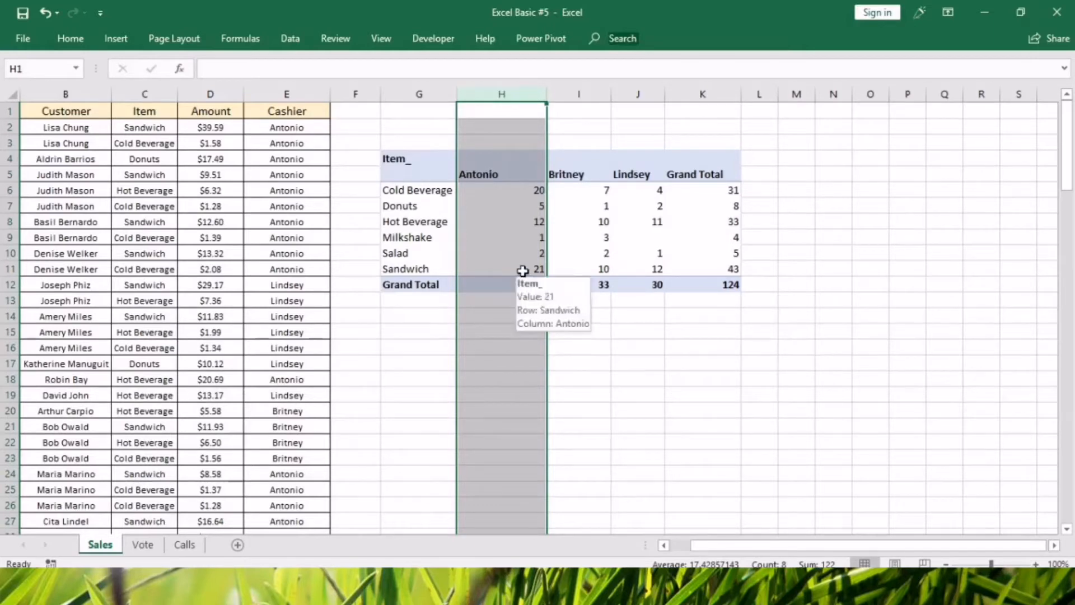
left_click(511, 253)
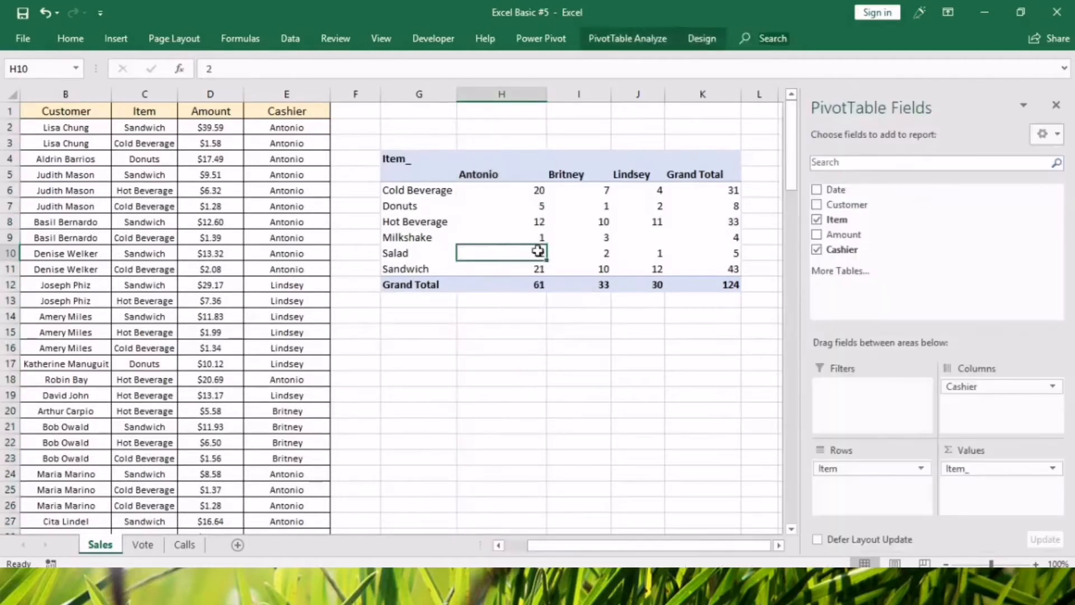
left_click(508, 311)
left_click(495, 264)
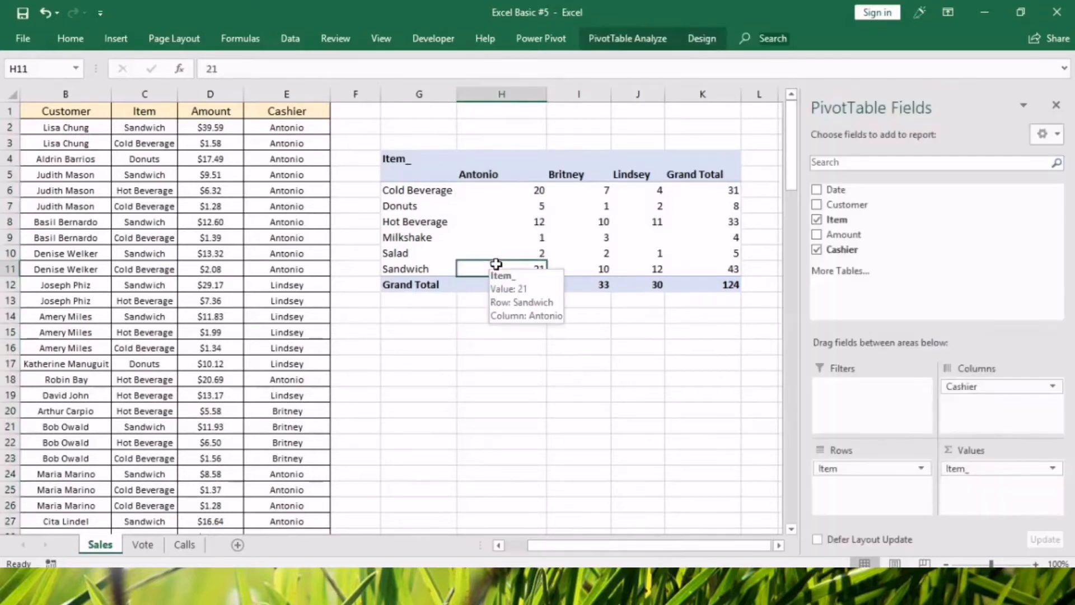
left_click(504, 287)
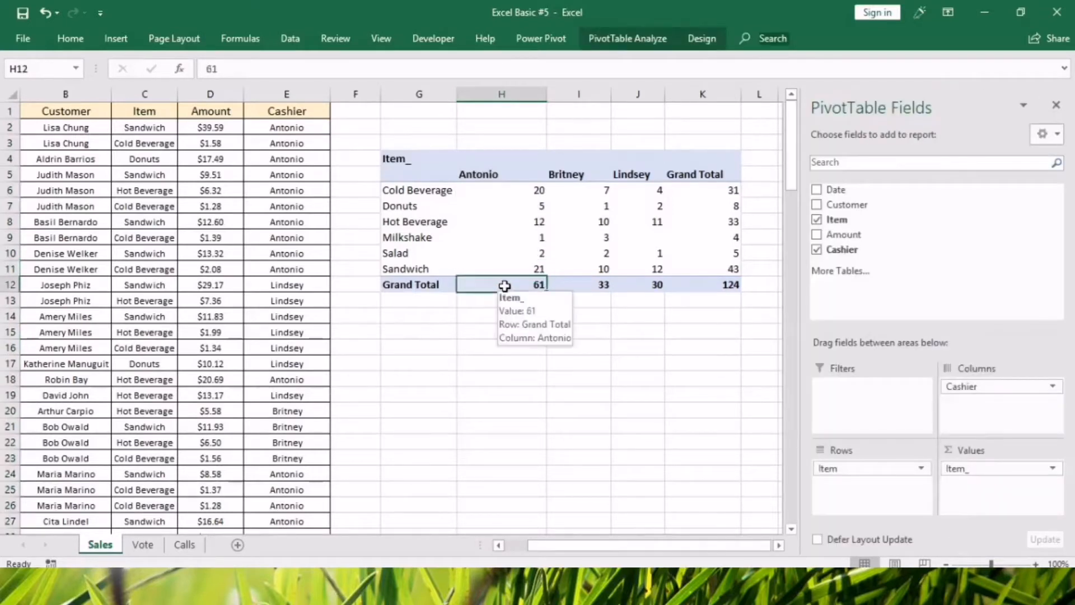
left_click(503, 268)
left_click(503, 207)
left_click(509, 330)
Copy the entire pivot table and paste the duplicate at cell G16.
left_click(400, 159)
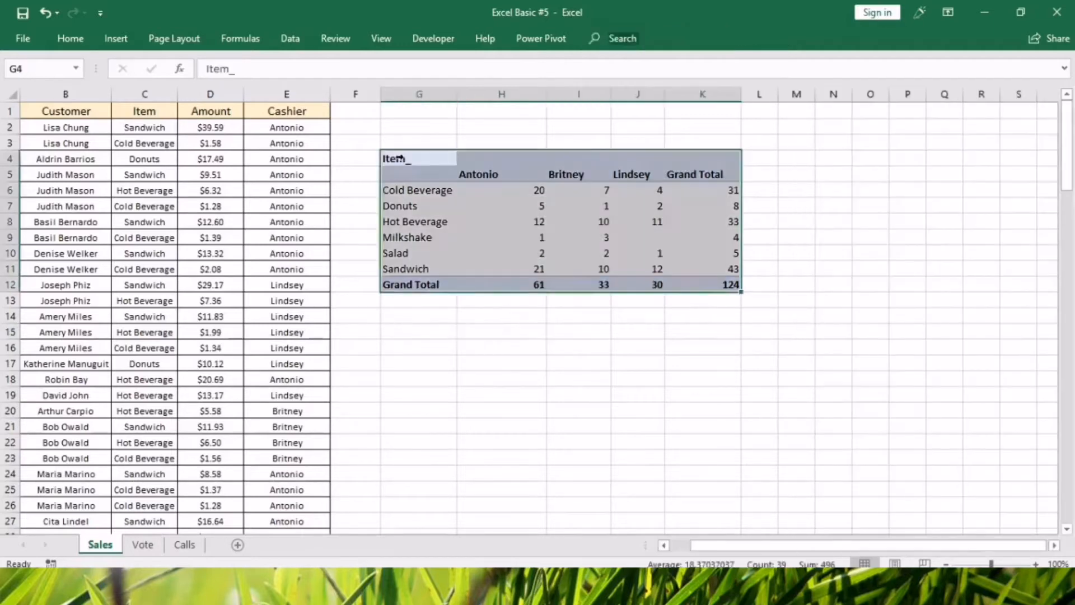
key("ctrl+c")
left_click(407, 344)
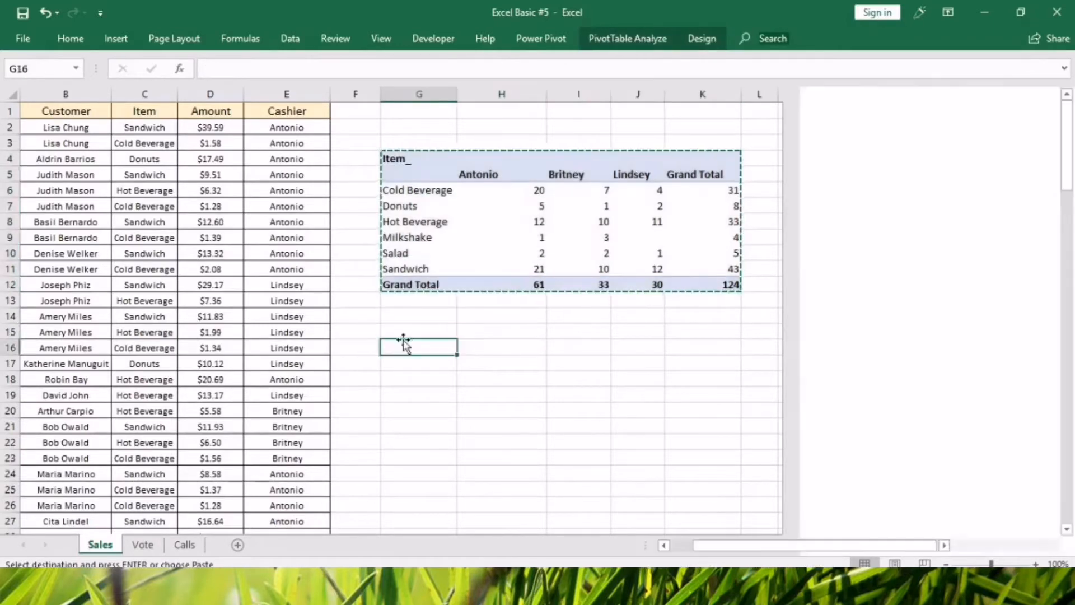
key("ctrl+v")
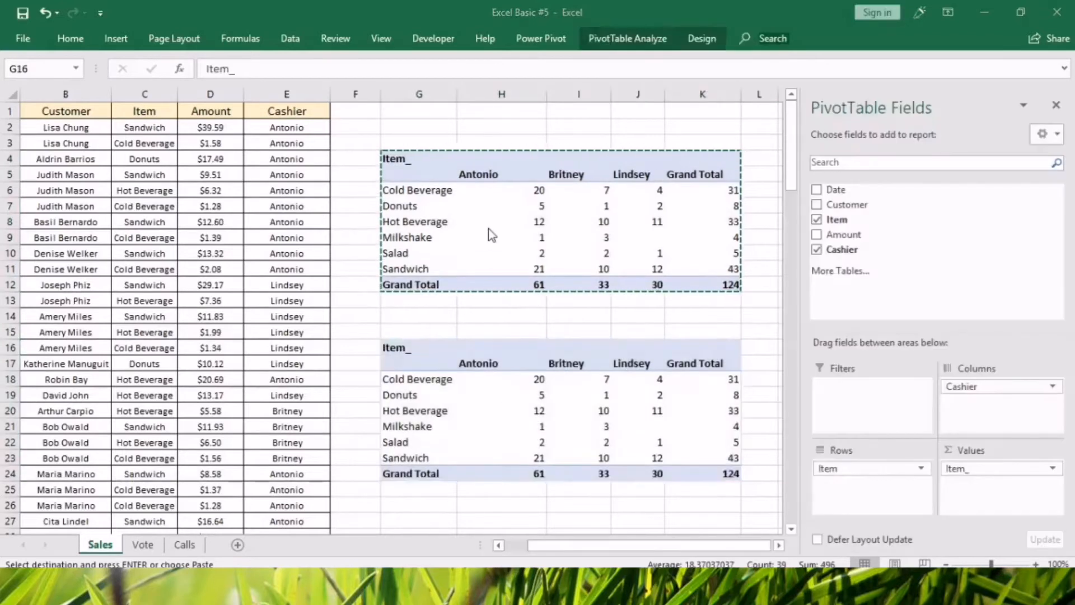
Show the copied pivot table's values as % of Column Total.
left_click(482, 235)
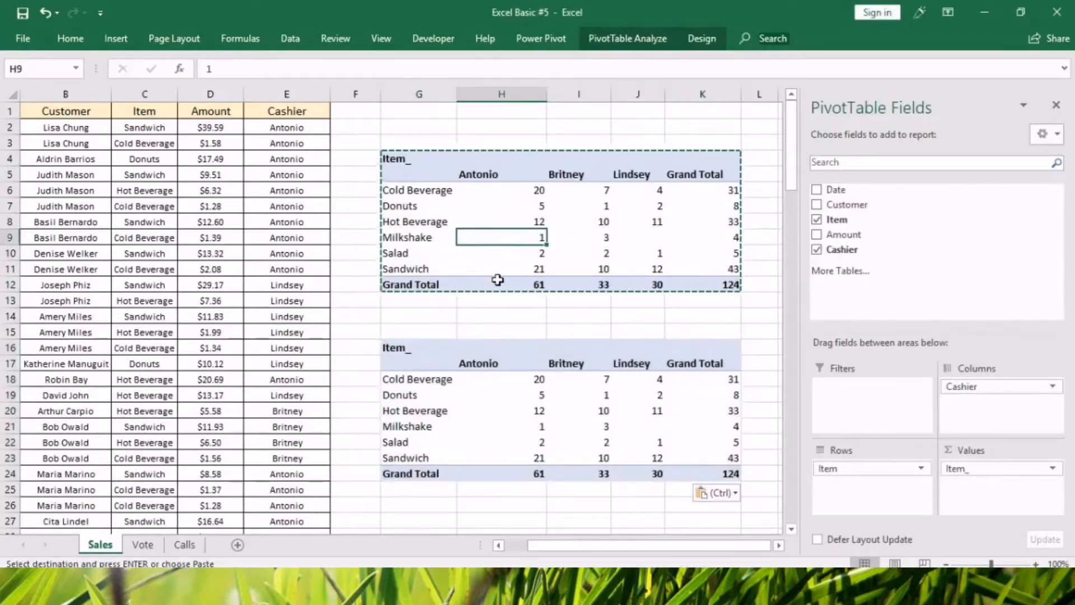
left_click(535, 412)
right_click(534, 413)
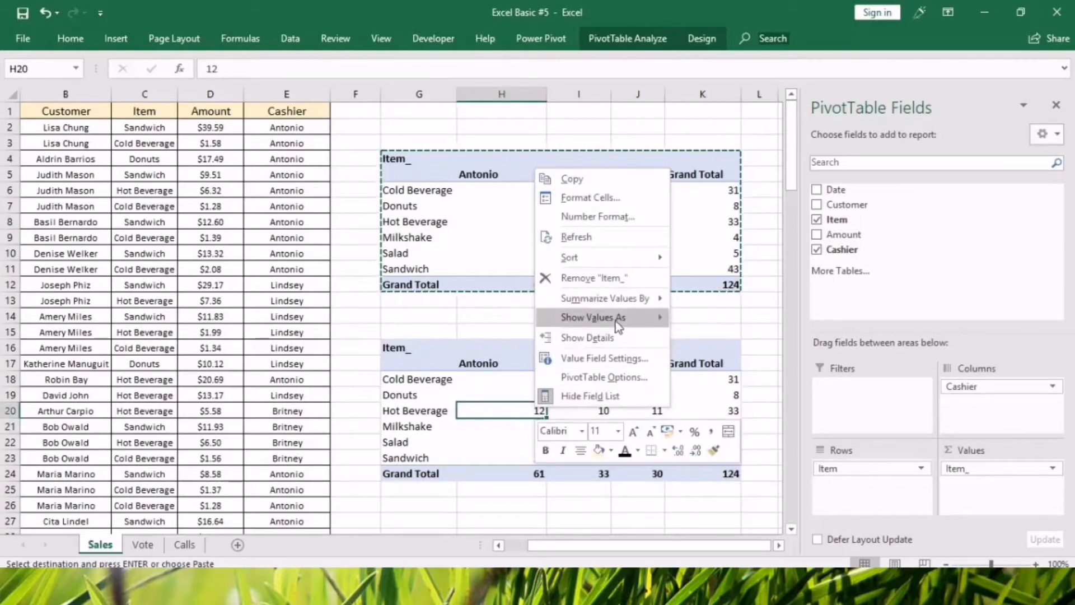
mouse_move(619, 324)
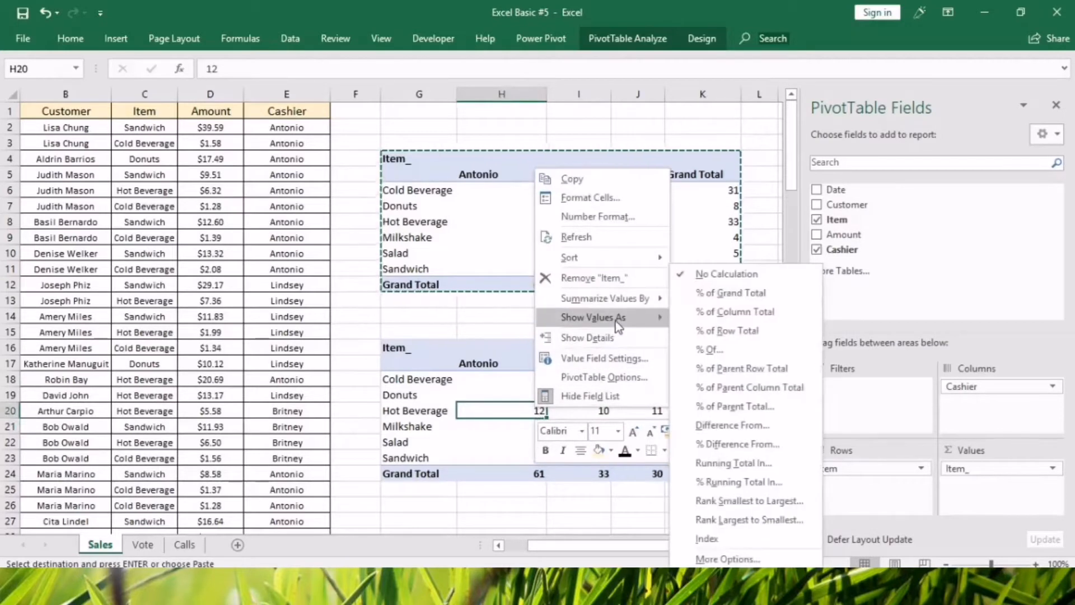
left_click(699, 314)
Examine the first cashier's column percentages down to the Grand Total, comparing the Sandwich count in H11 with its percentage in H23.
left_click(529, 472)
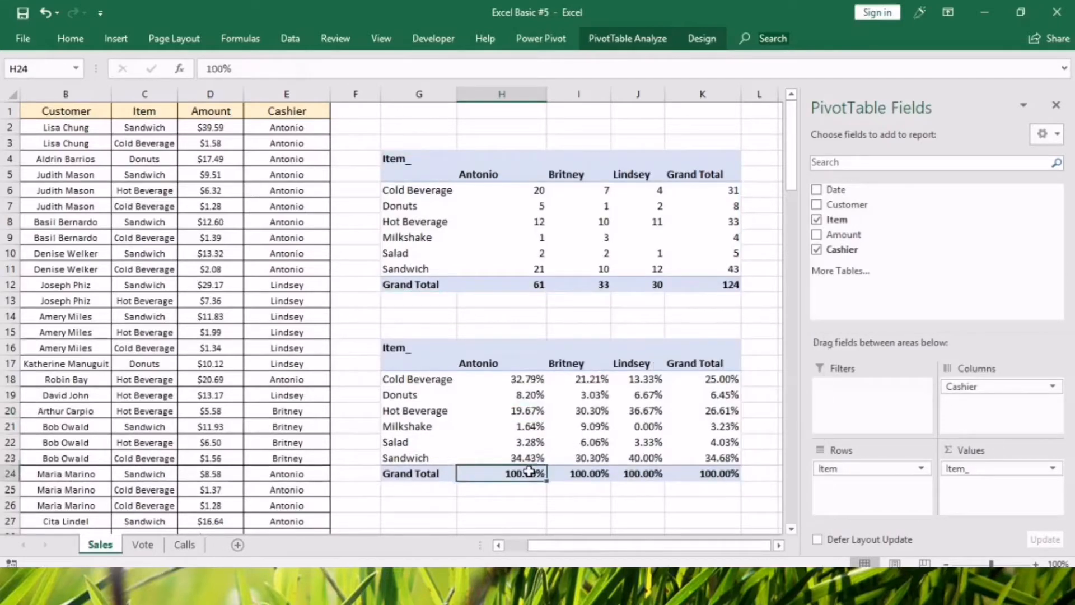
left_click(498, 380)
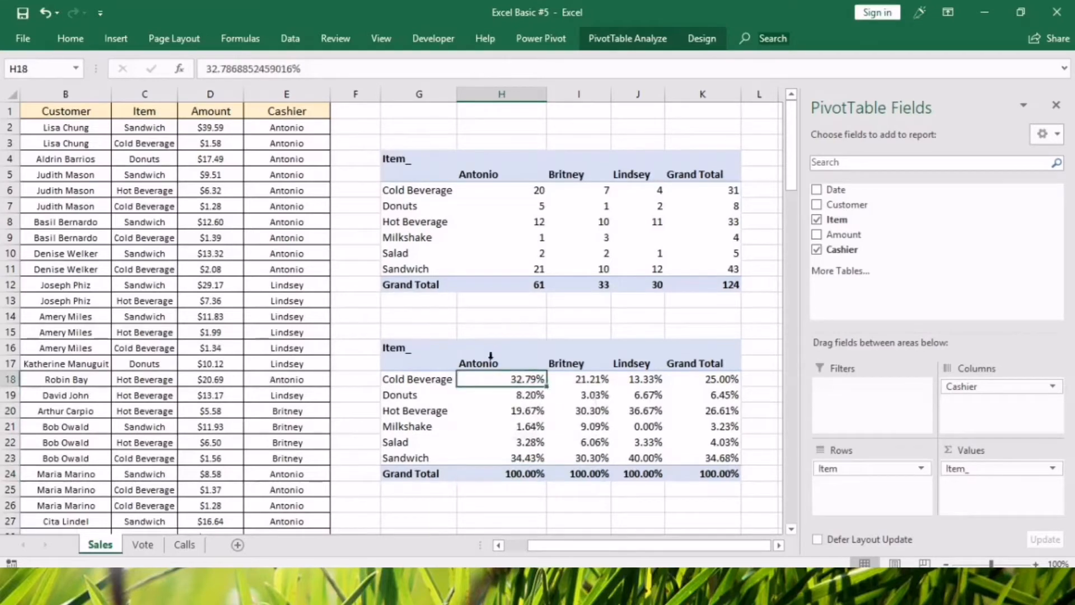
left_click(490, 362)
left_click_drag(491, 363, 510, 474)
left_click(510, 474)
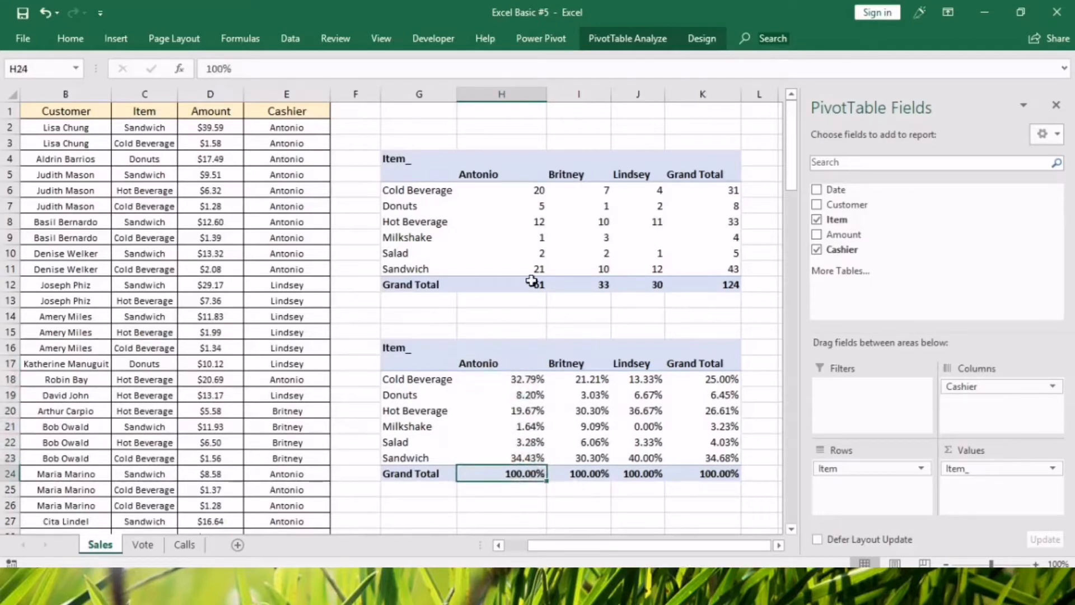
mouse_move(532, 281)
left_click(537, 269)
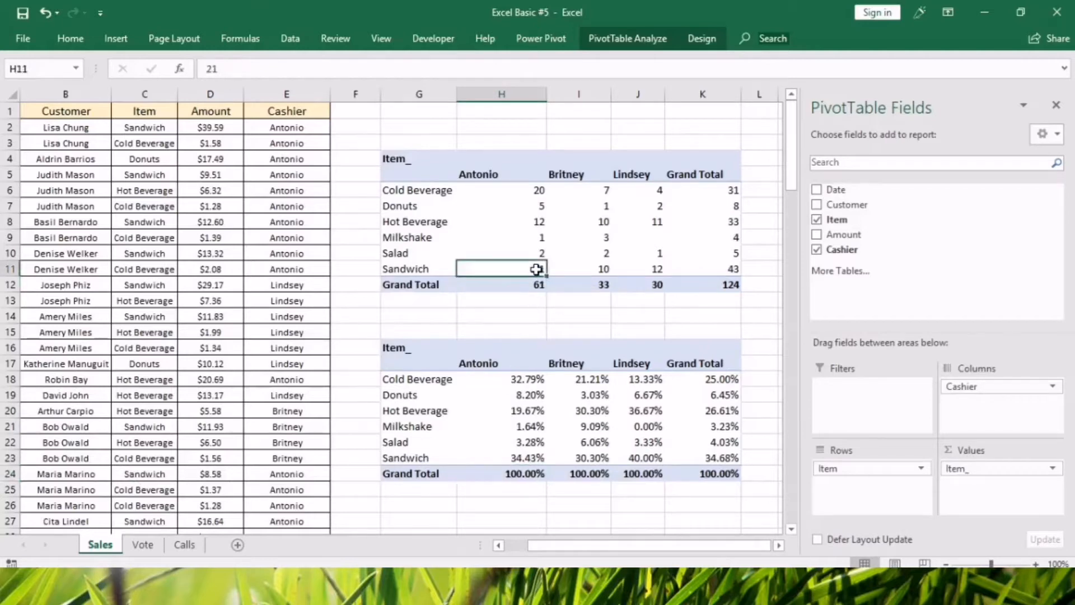
left_click(512, 458)
Enter the check formula =21/61 in cell H27 below the percentage pivot table.
scroll(521, 493, "down", 3)
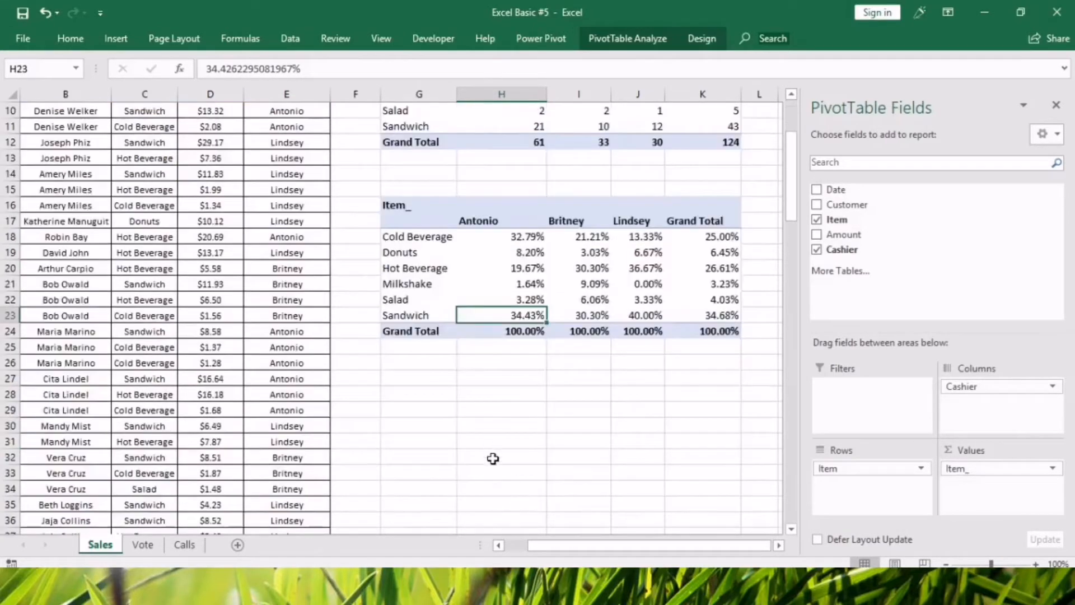
scroll(493, 462, "up", 1)
scroll(493, 462, "up", 1)
left_click(493, 472)
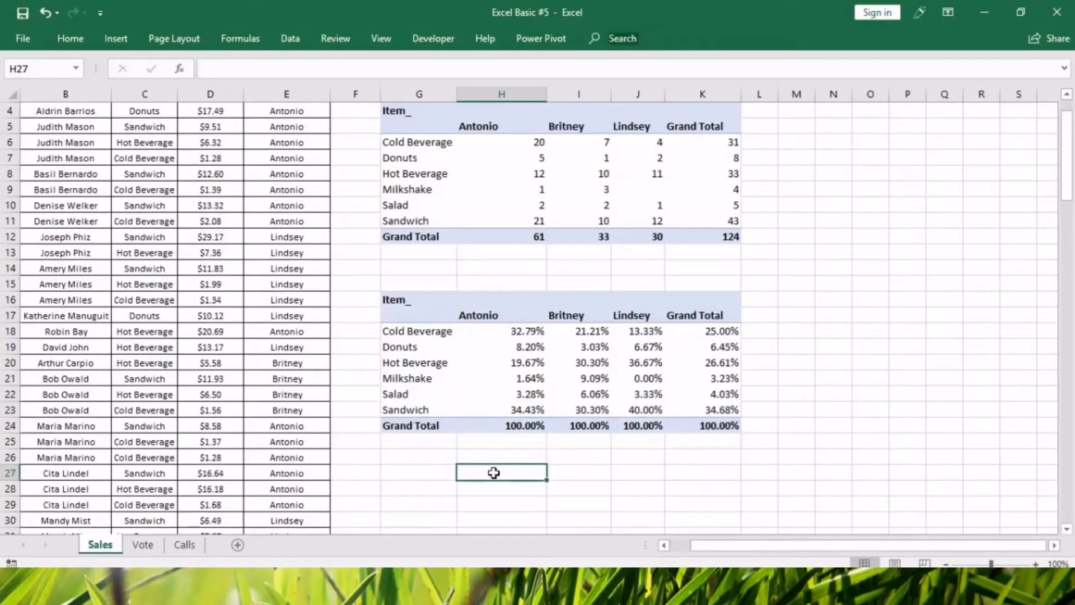
type("=21/61")
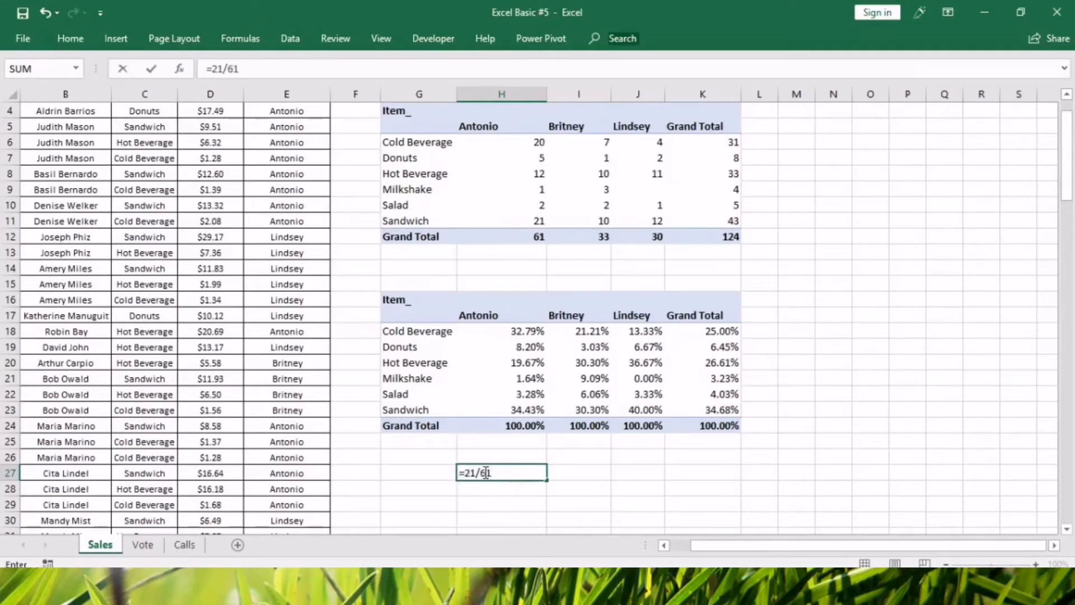
key("Return")
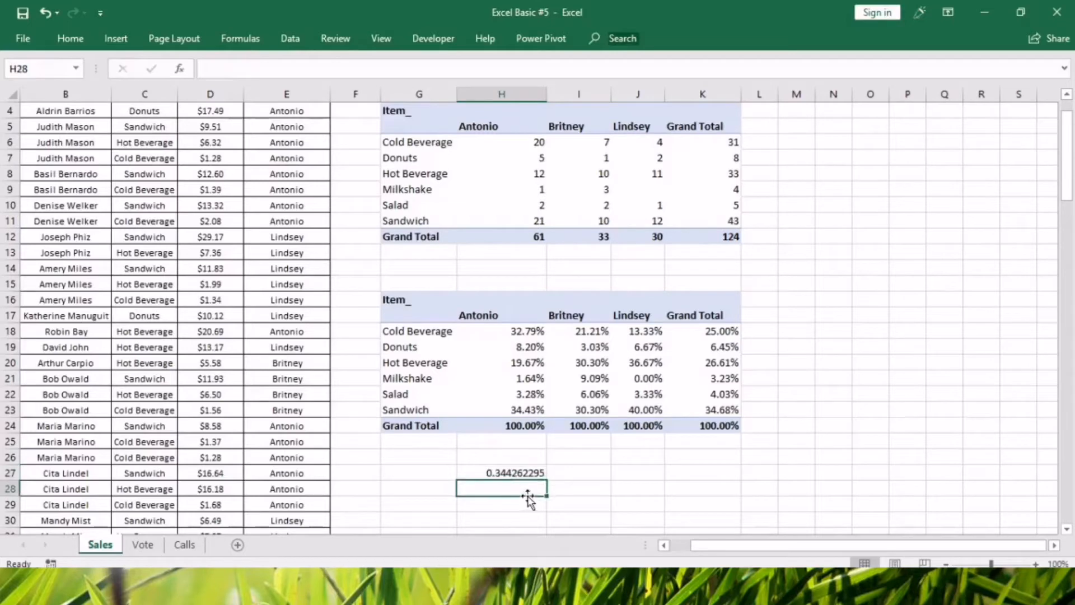
Format cell H27 as a percentage with two decimal places.
right_click(524, 478)
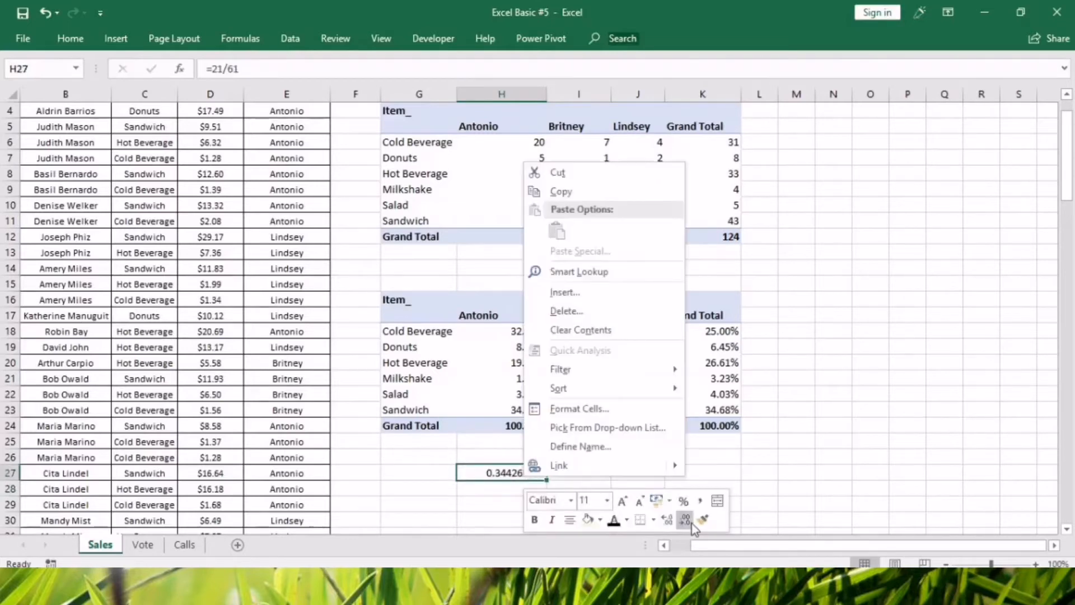
left_click(683, 501)
left_click(668, 521)
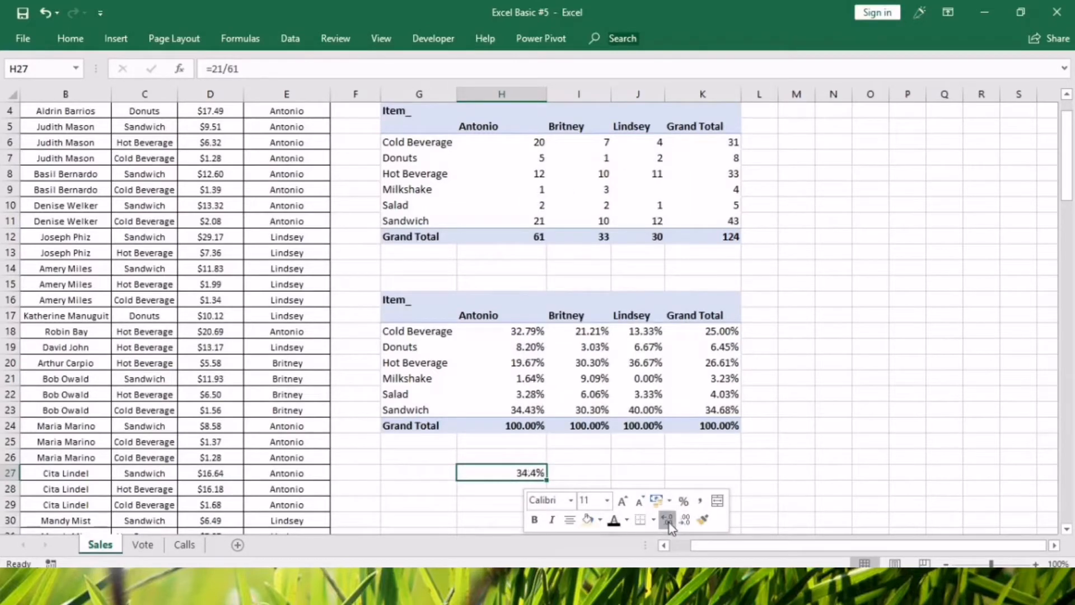
left_click(853, 471)
left_click(510, 474)
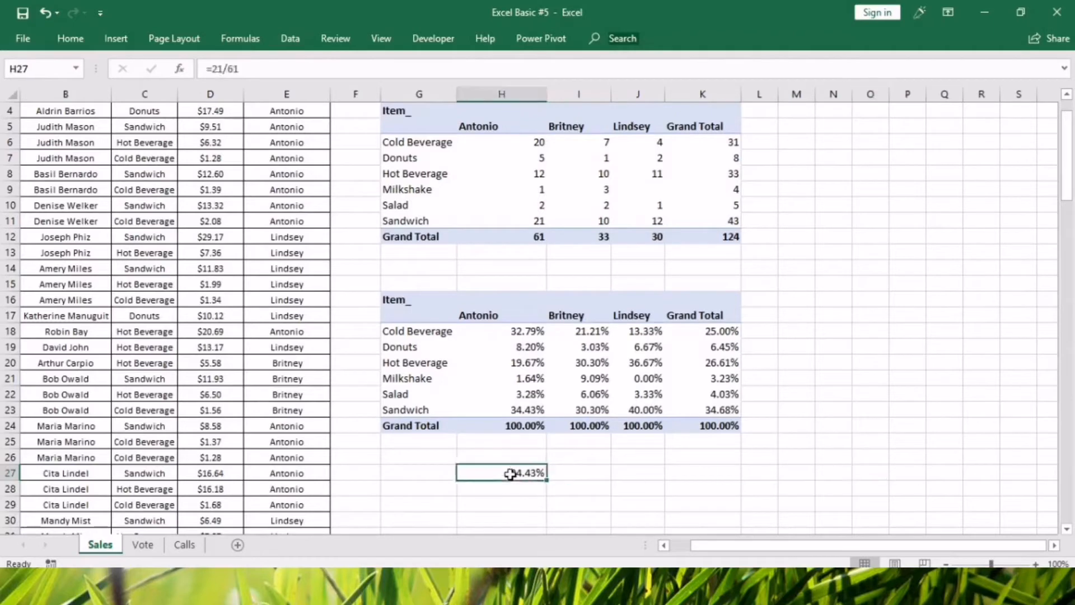
Compare the check result in H27 with the Sandwich percentage in H23 and review the other percentages in that column.
left_click(525, 410)
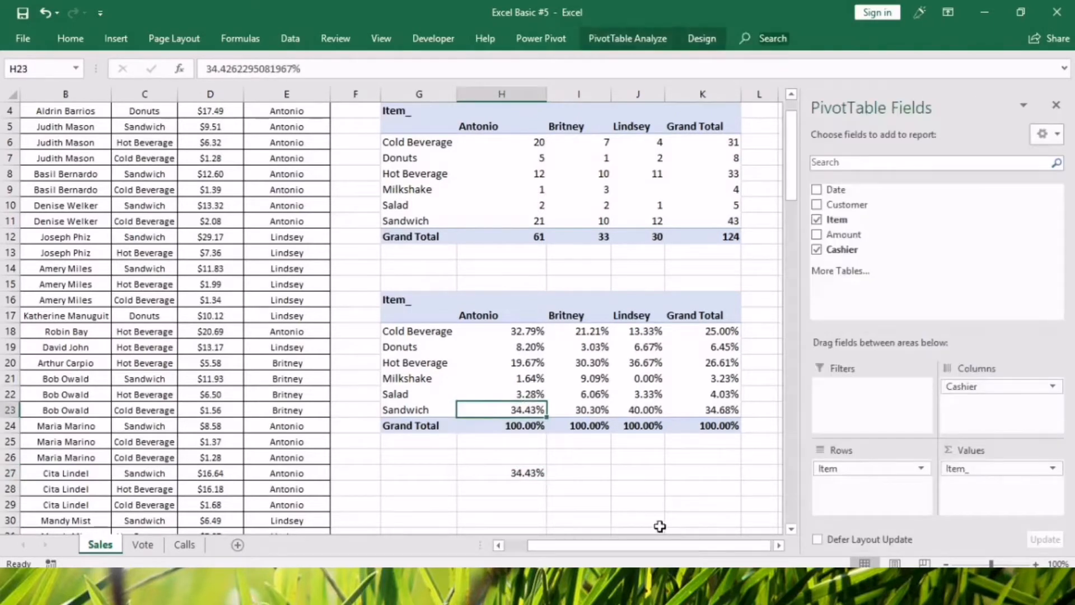
left_click(502, 477)
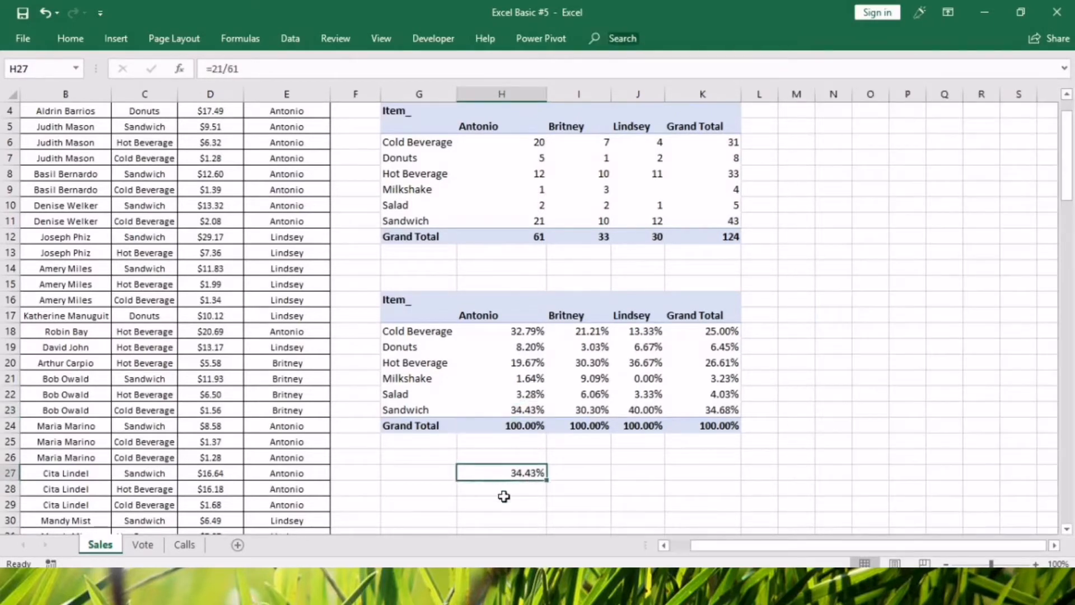
left_click(510, 331)
left_click(512, 378)
left_click(515, 410)
left_click(519, 441)
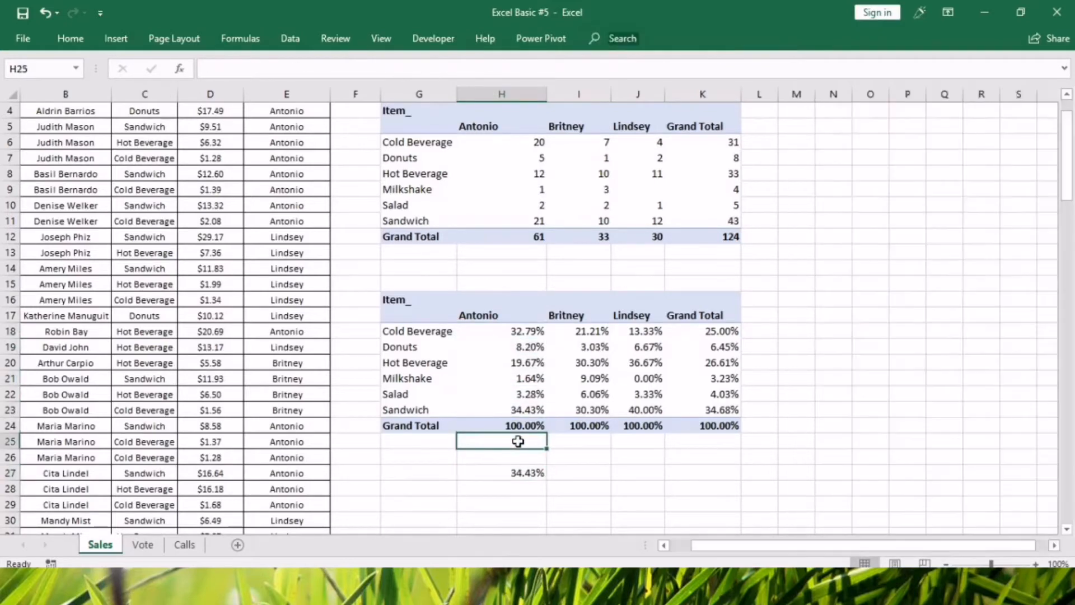
left_click(767, 96)
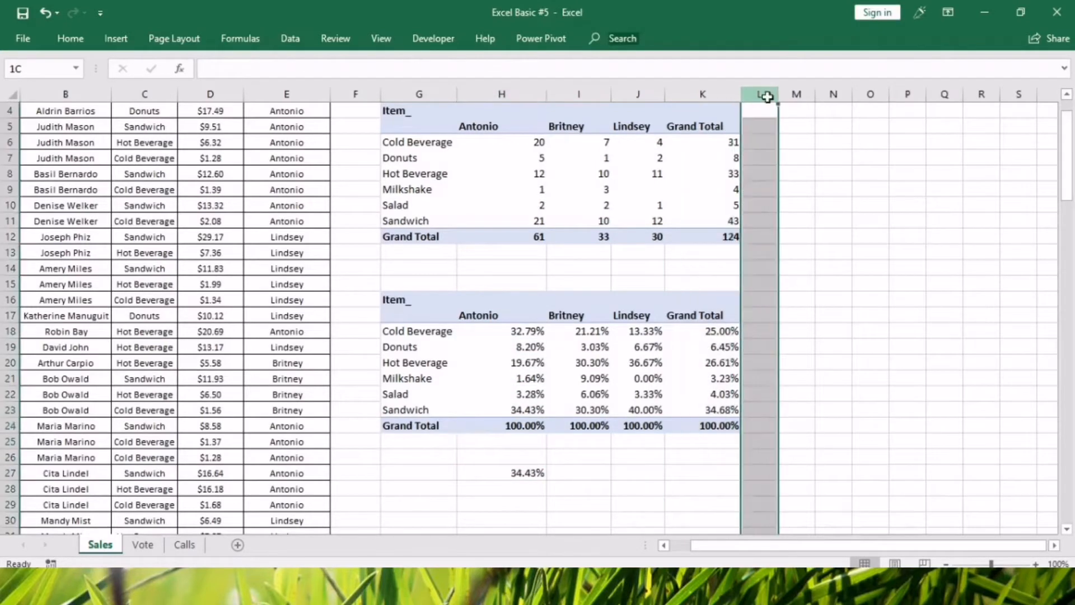
left_click(636, 501)
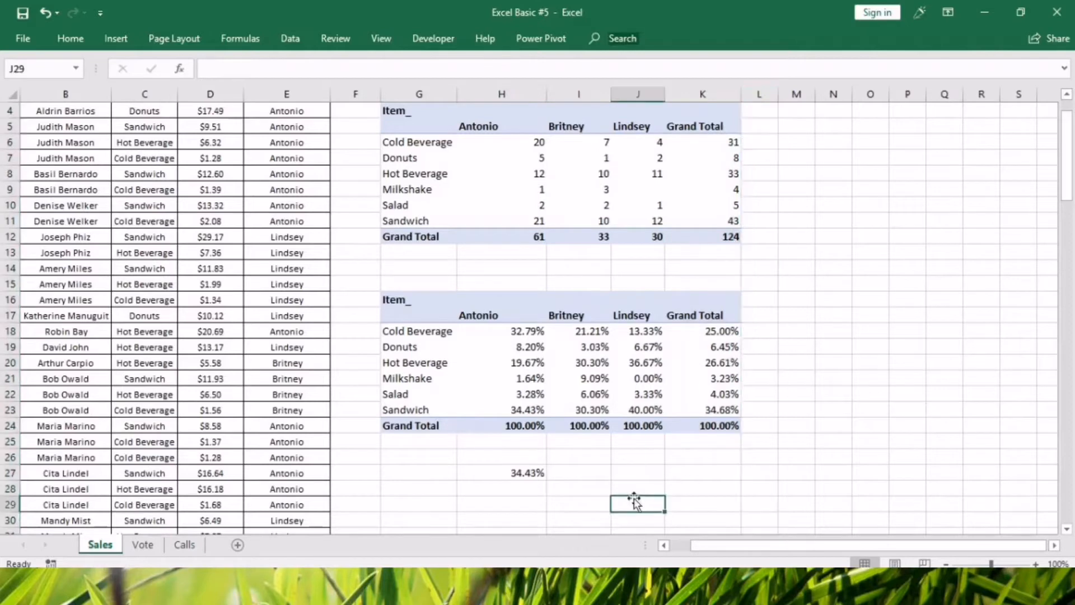
Examine the Cold Beverage percentages across all cashiers and the first cashier's column down to its Grand Total.
left_click(511, 330)
left_click_drag(510, 331, 729, 330)
left_click(431, 402)
left_click(421, 348)
left_click(452, 411)
left_click(480, 315)
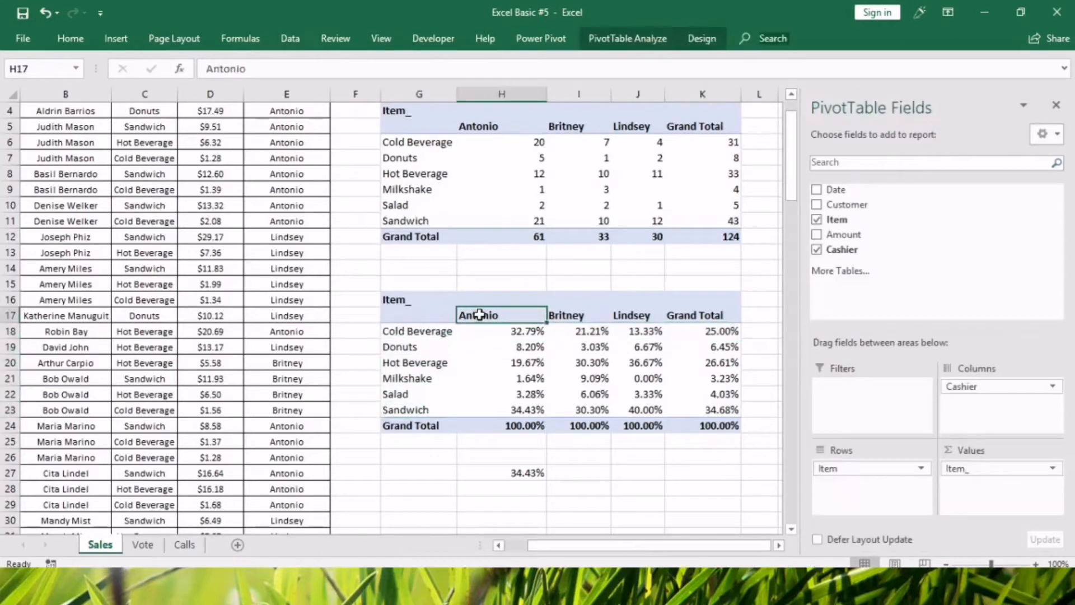
left_click_drag(480, 315, 483, 423)
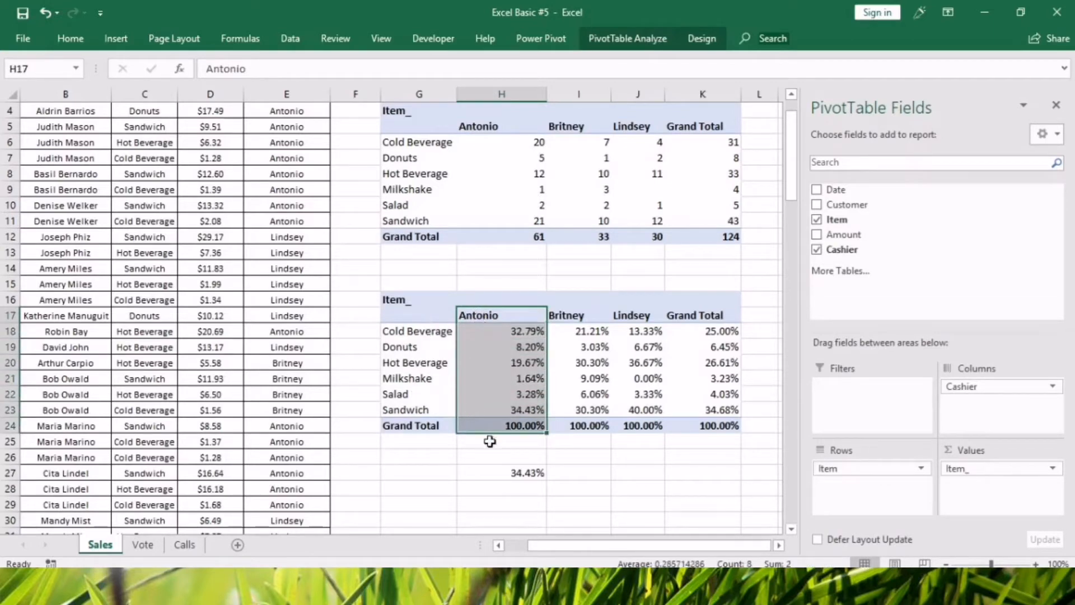
left_click(492, 426)
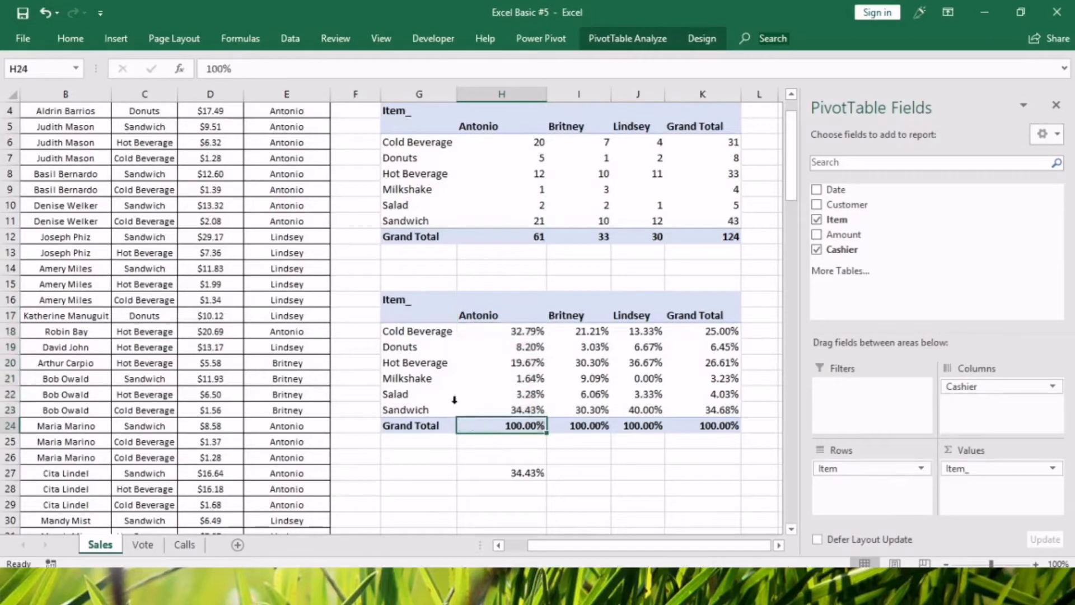
left_click(390, 331)
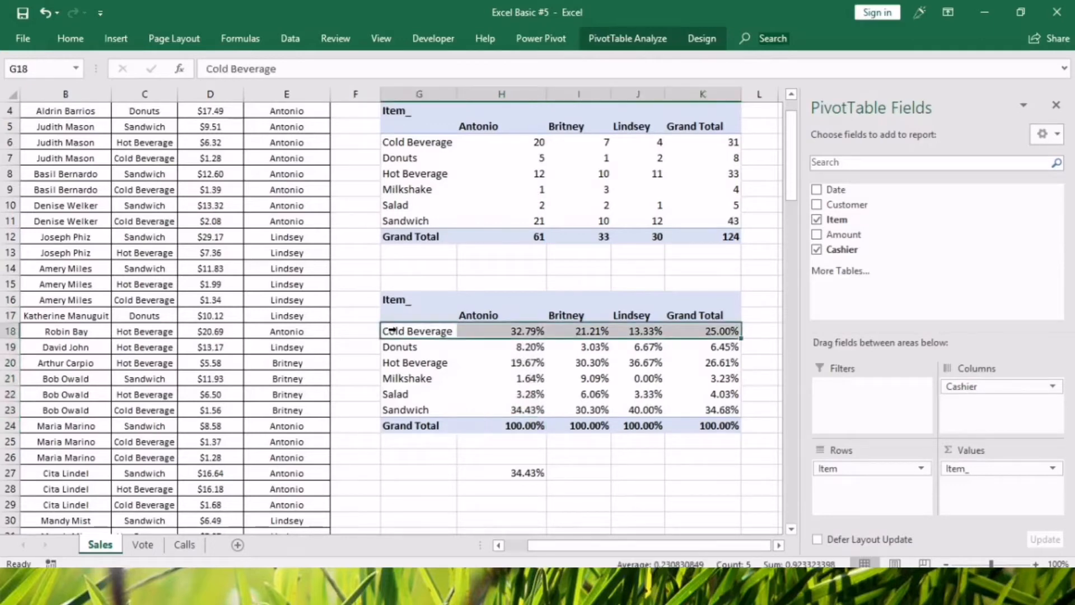
left_click(419, 331)
left_click_drag(419, 331, 725, 329)
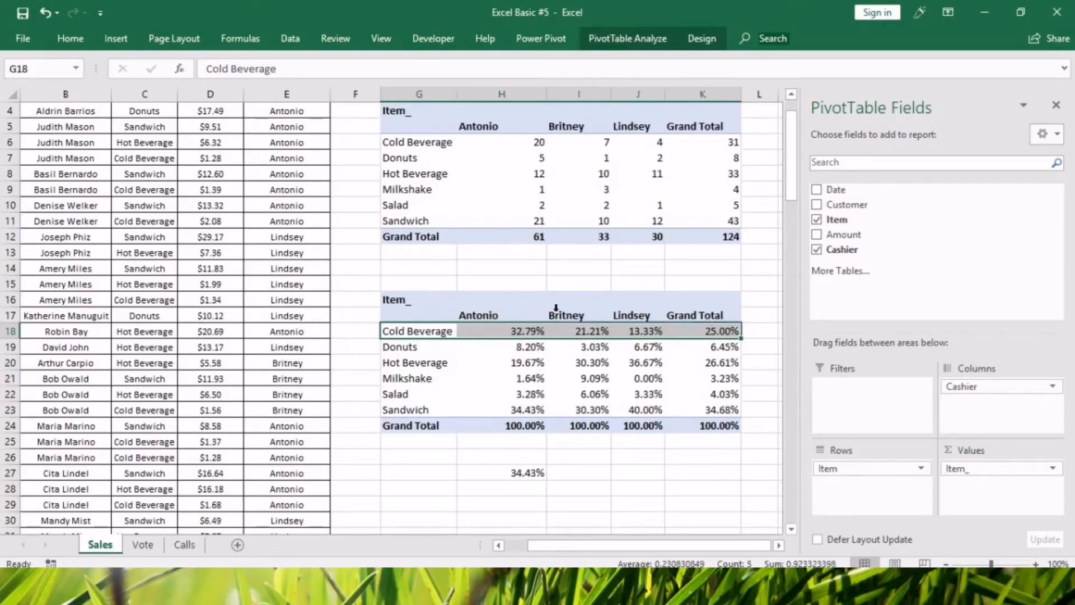
Change the lower pivot table's values to show as % of Row Total.
left_click(524, 331)
right_click(522, 333)
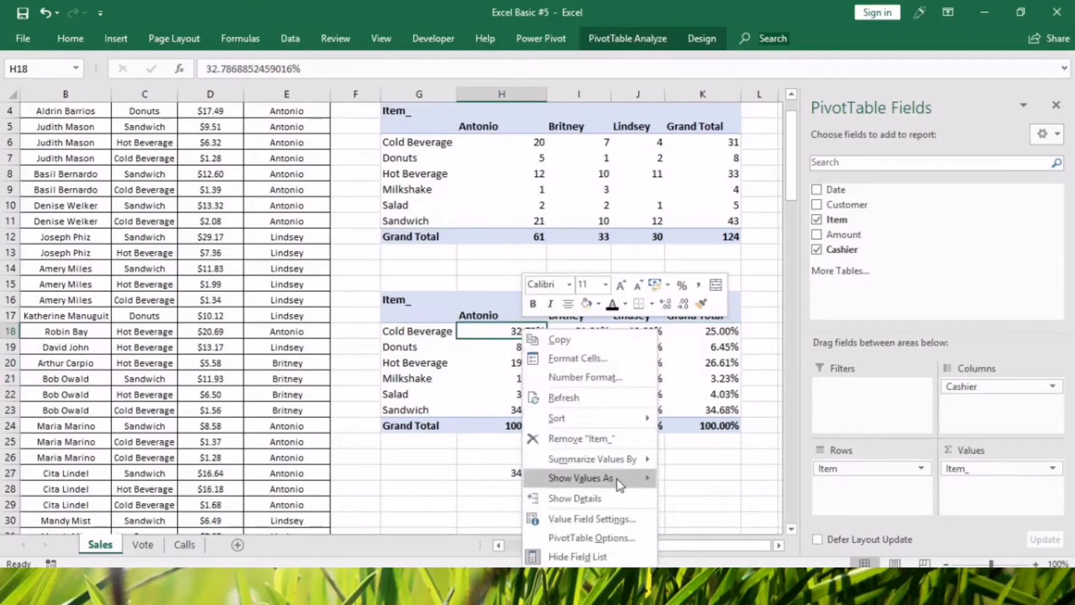
mouse_move(616, 479)
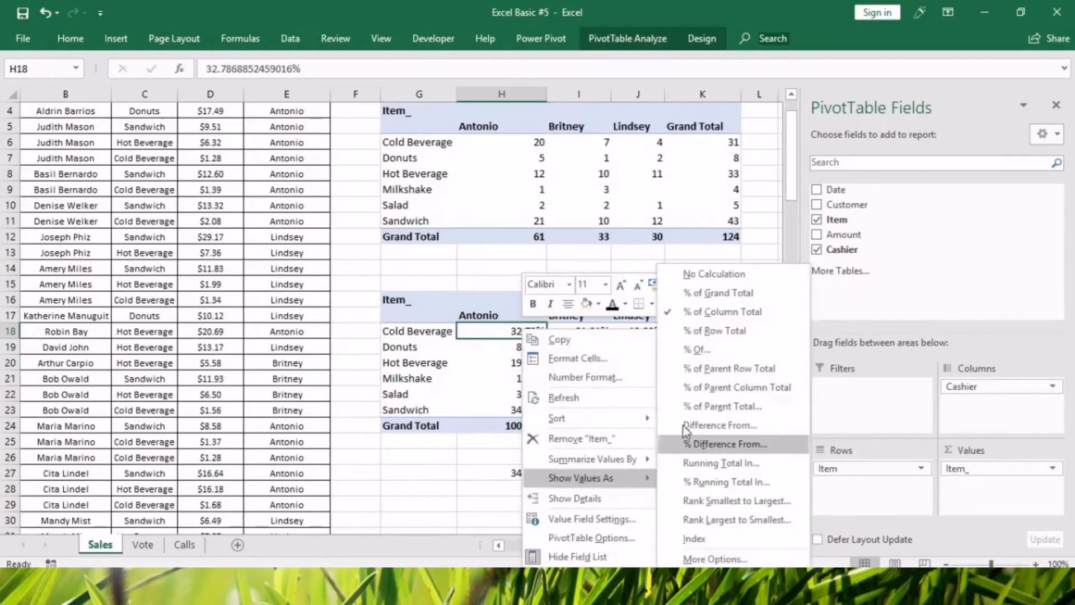
left_click(694, 332)
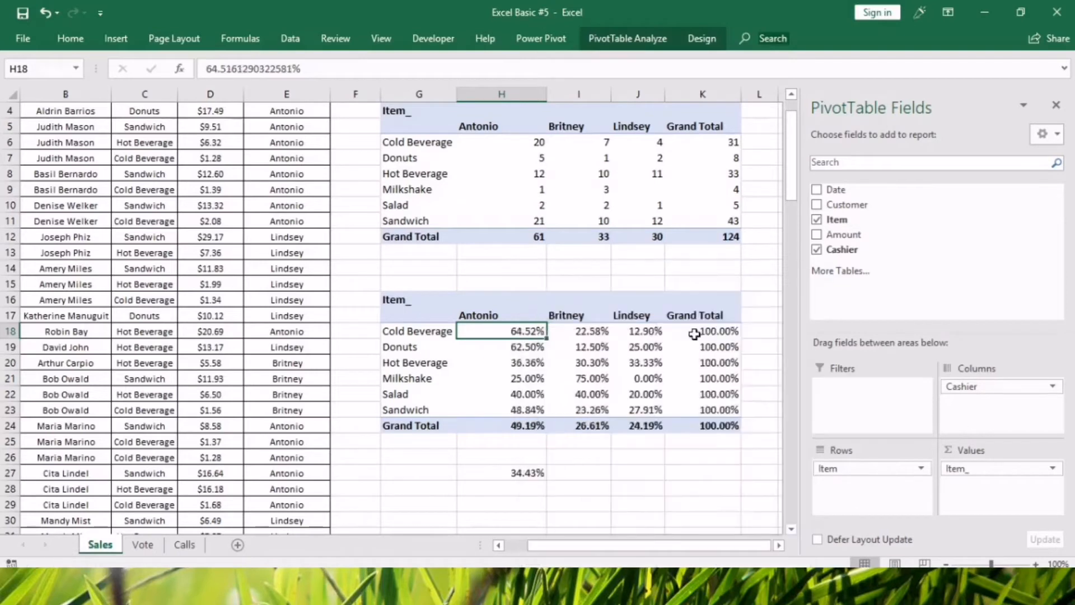
Examine the row percentages in the Grand Total column and the Cold Beverage row, comparing them with the counts above.
left_click(714, 330)
left_click_drag(714, 330, 720, 427)
left_click(690, 487)
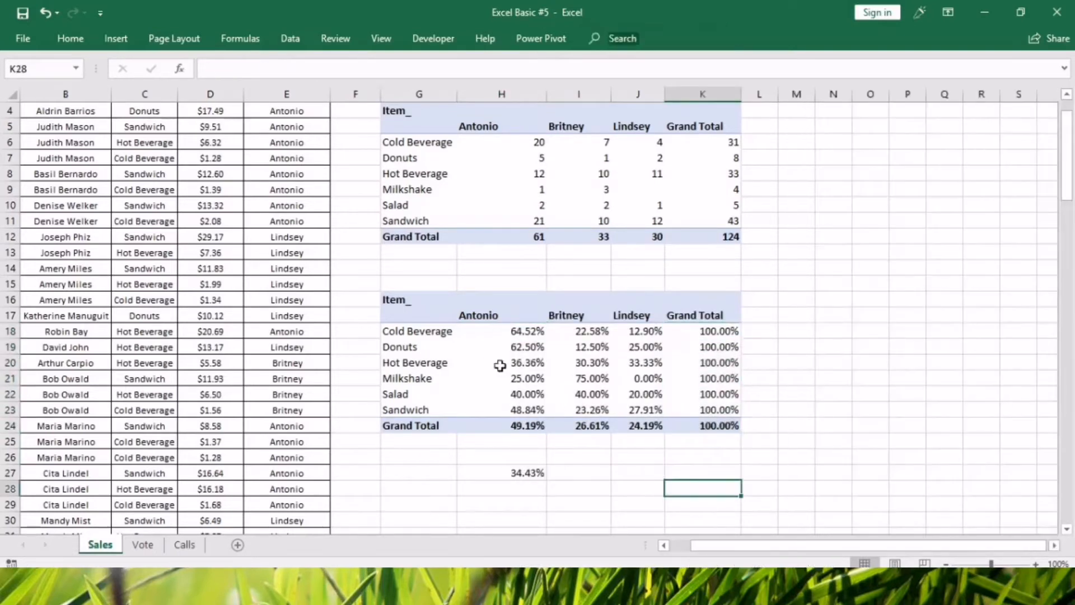
left_click_drag(439, 331, 698, 333)
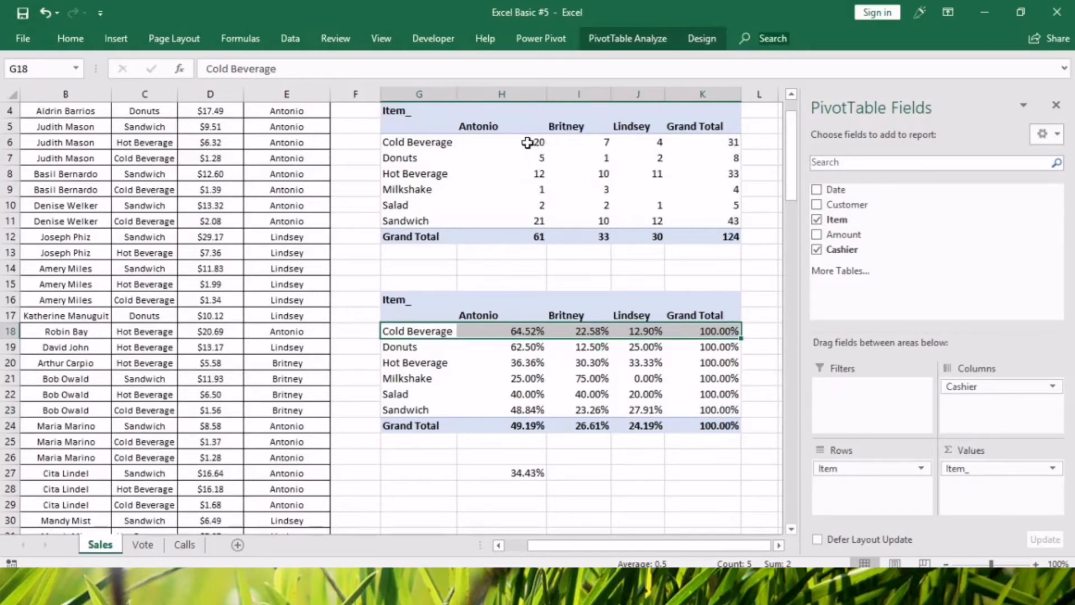
mouse_move(528, 142)
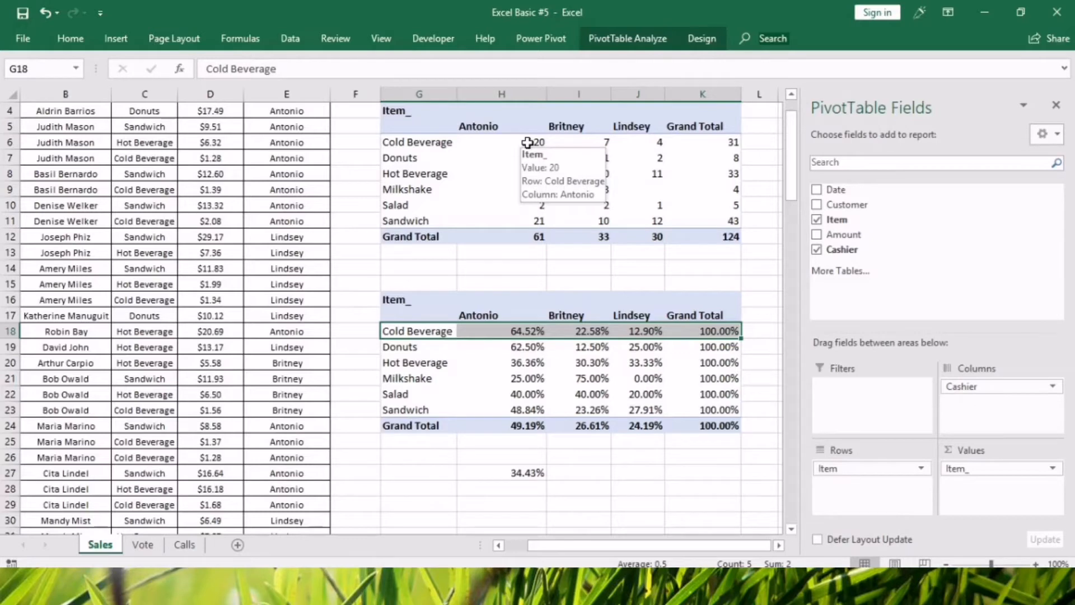
left_click(507, 335)
Enter the check formula =21/31 in cell H28.
left_click(518, 489)
type("=21/31")
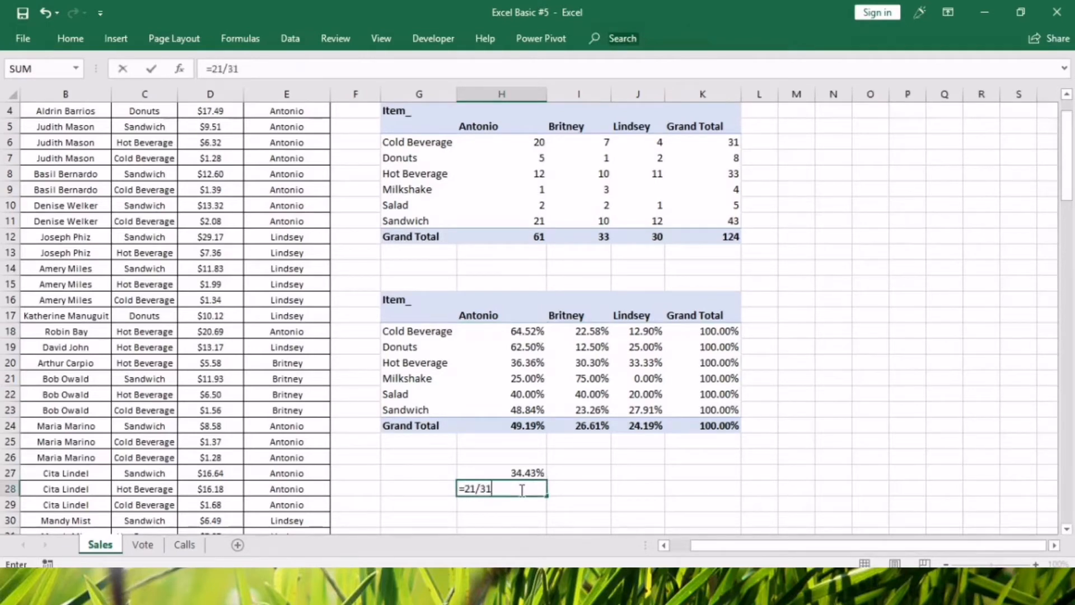
key("Return")
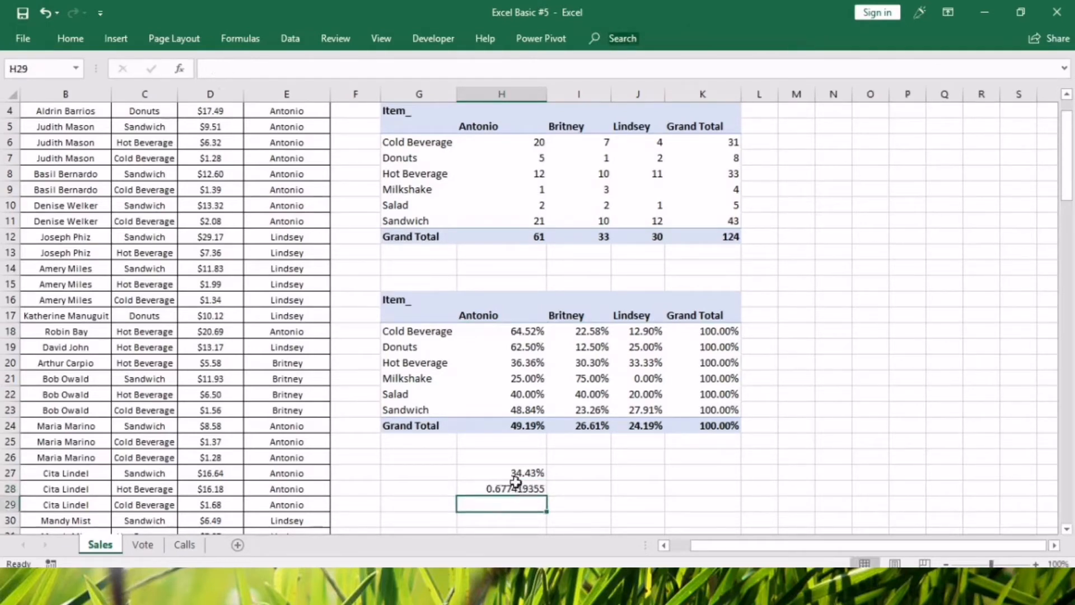
Try applying the percentage format of cell H27 to H28 with Paste Special Formats, and undo the paste.
left_click(516, 473)
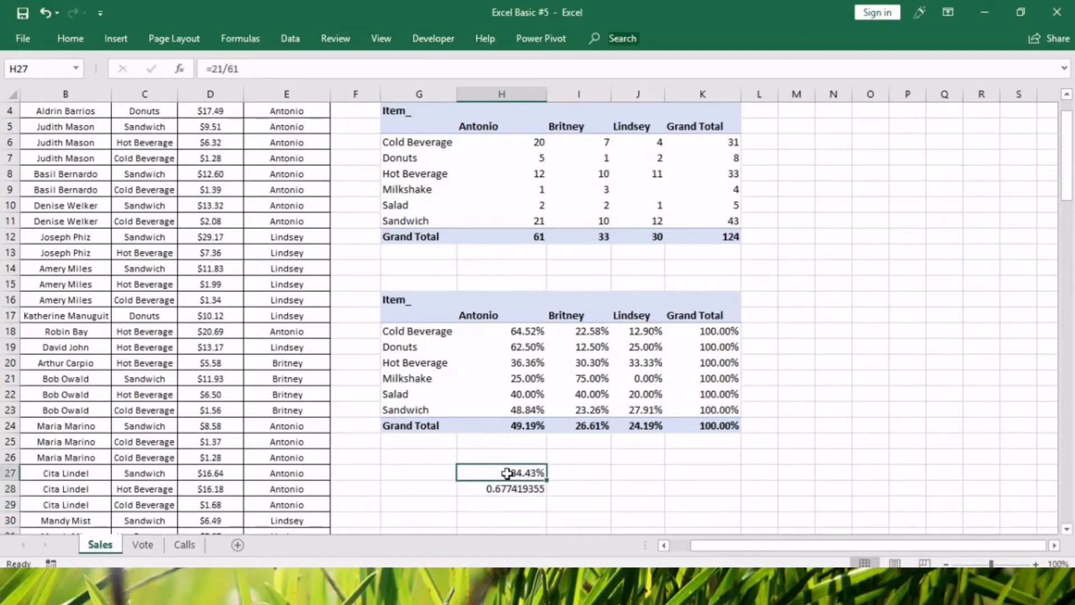
key("ctrl+c")
left_click(510, 492)
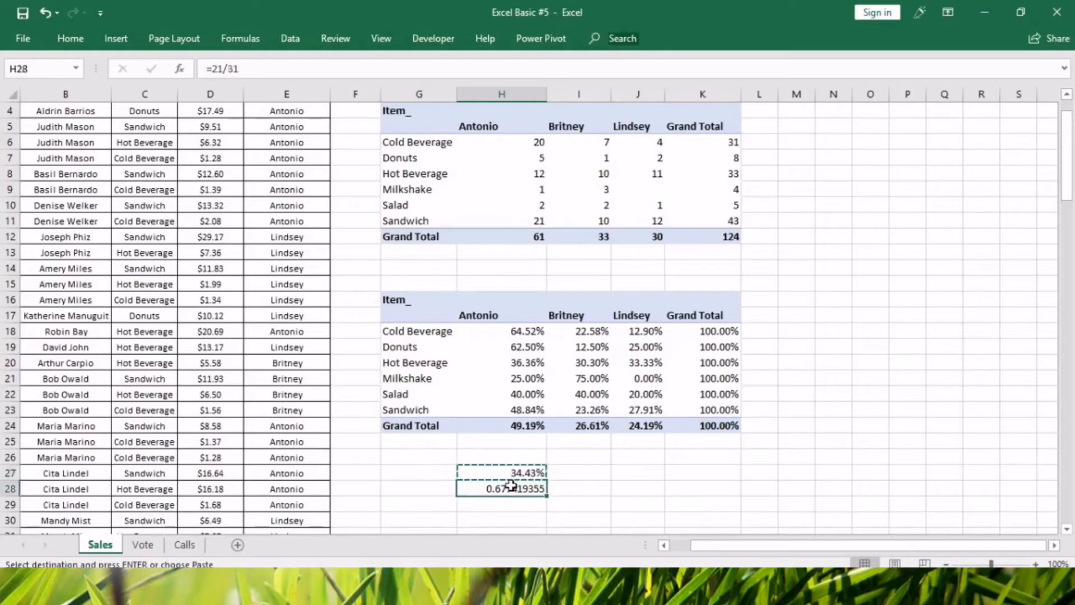
key("ctrl+alt+v")
key("t")
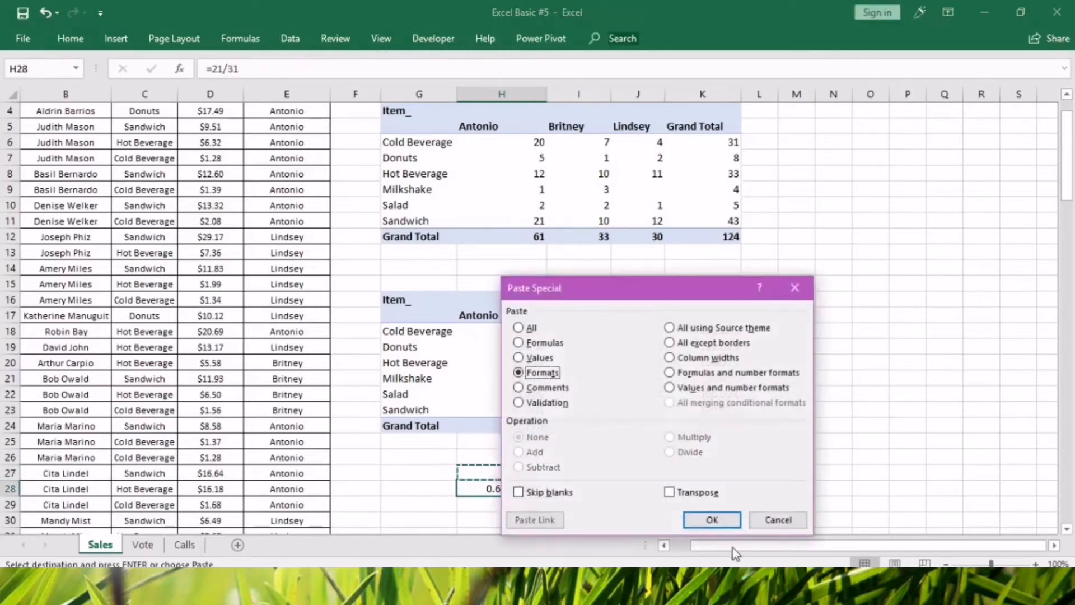
left_click(713, 520)
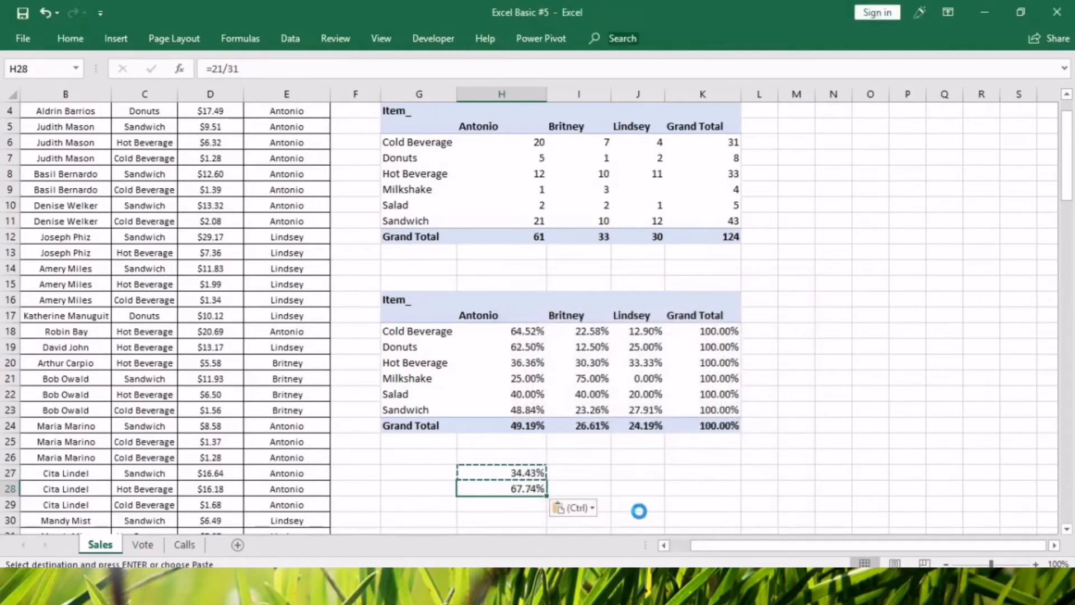
key("ctrl+z")
Copy the percentage format of cell H27 onto cell H28 with Format Painter.
left_click(515, 474)
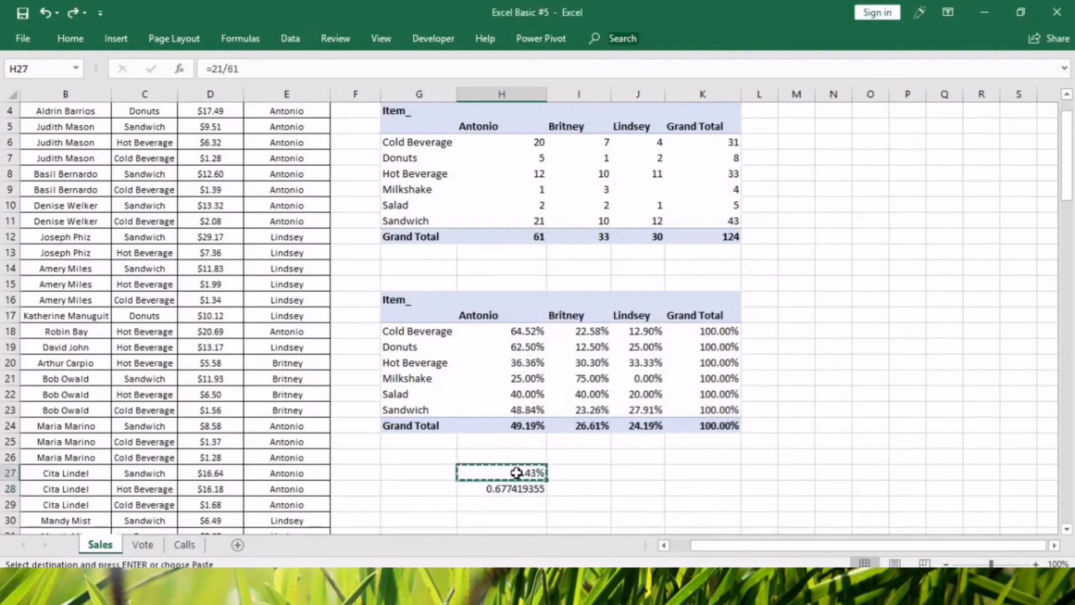
double_click(515, 474)
left_click(608, 461)
left_click(524, 474)
left_click(70, 39)
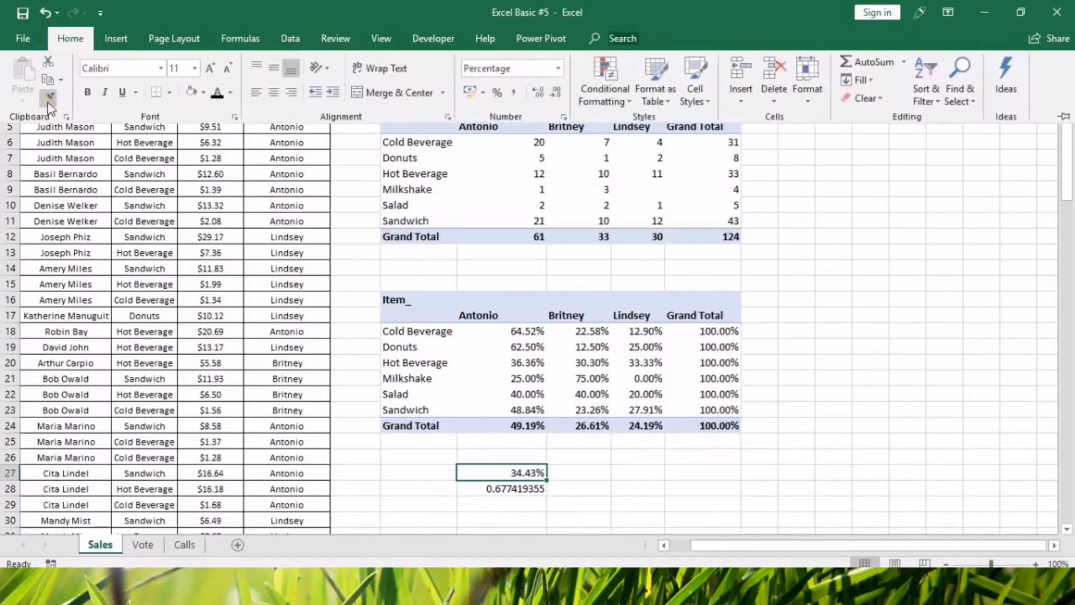
left_click(44, 102)
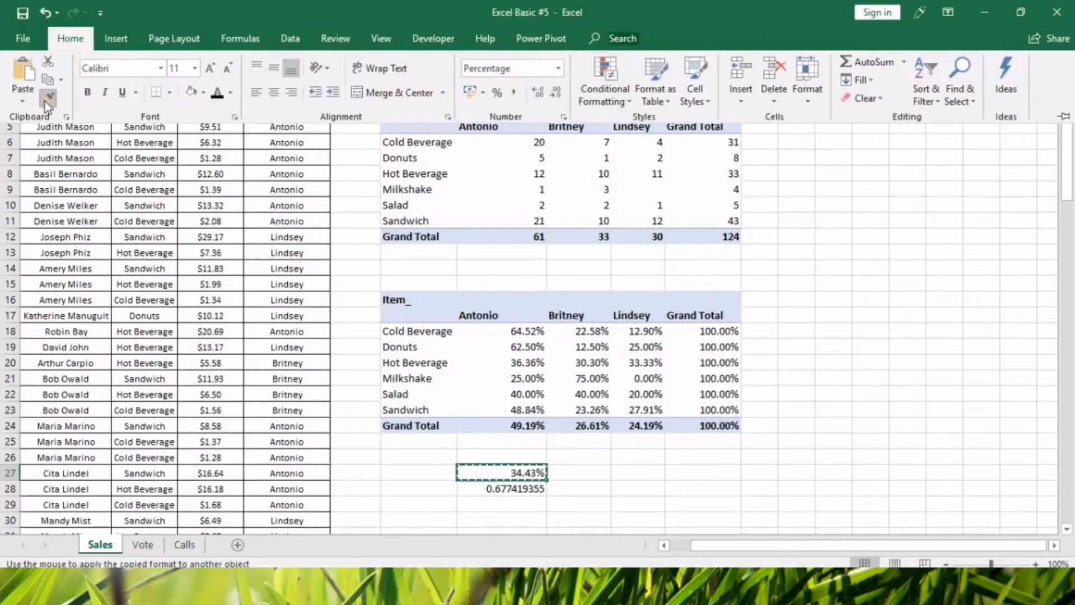
left_click(512, 491)
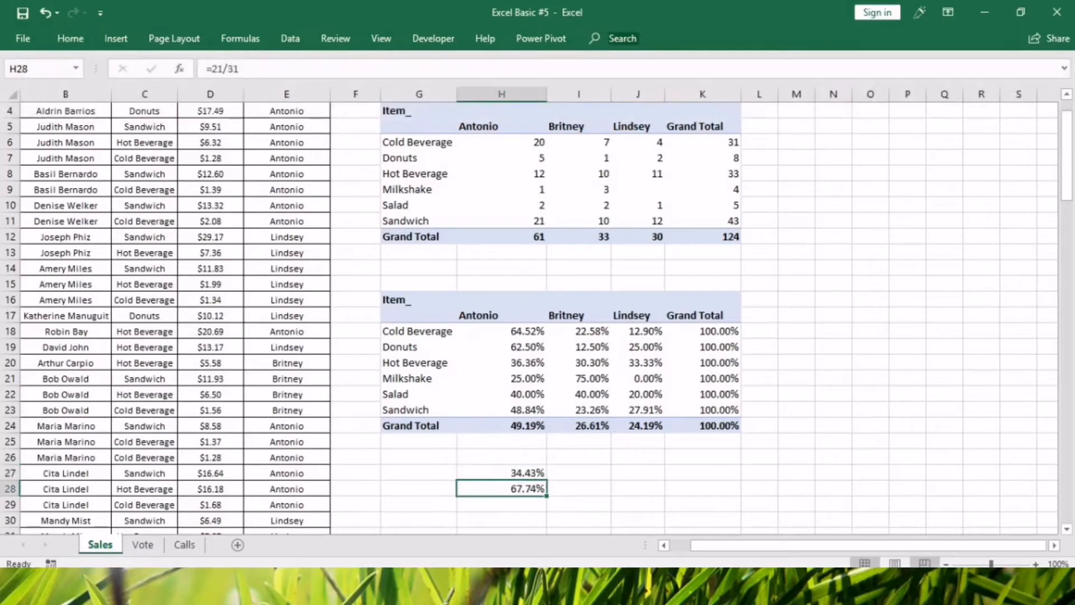
Compare the check formulas and percentages in cells H27 and H28.
left_click(527, 473)
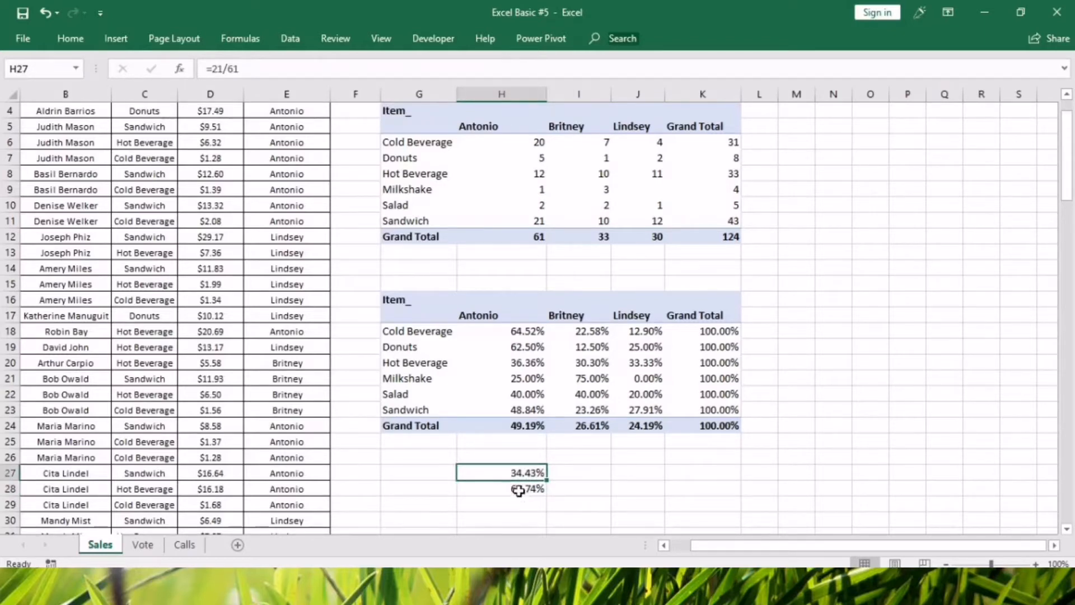
left_click(518, 490)
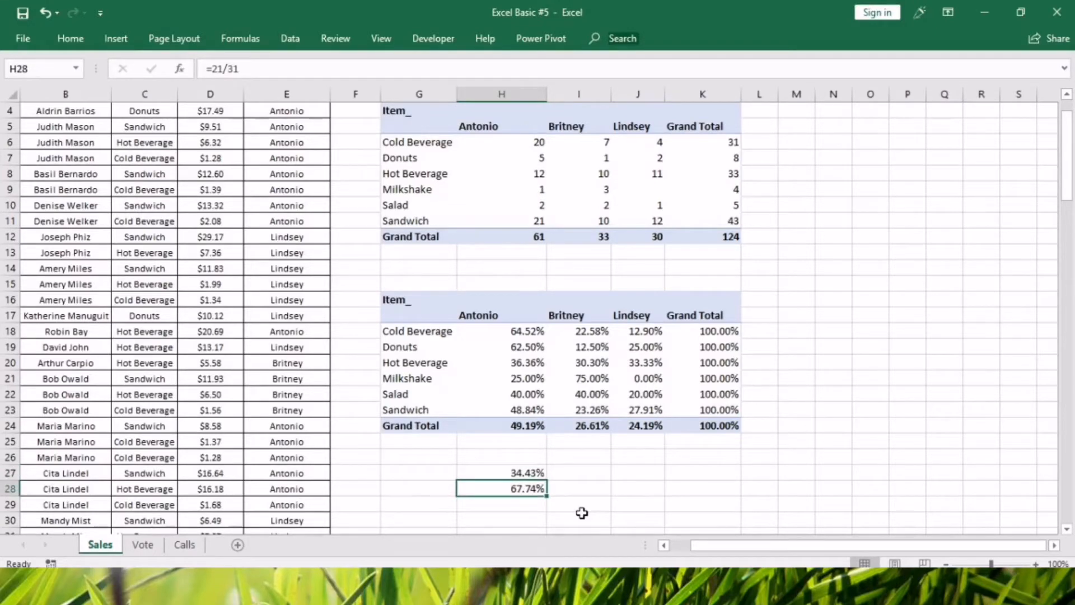
key("Right")
key("Right")
left_click(817, 470)
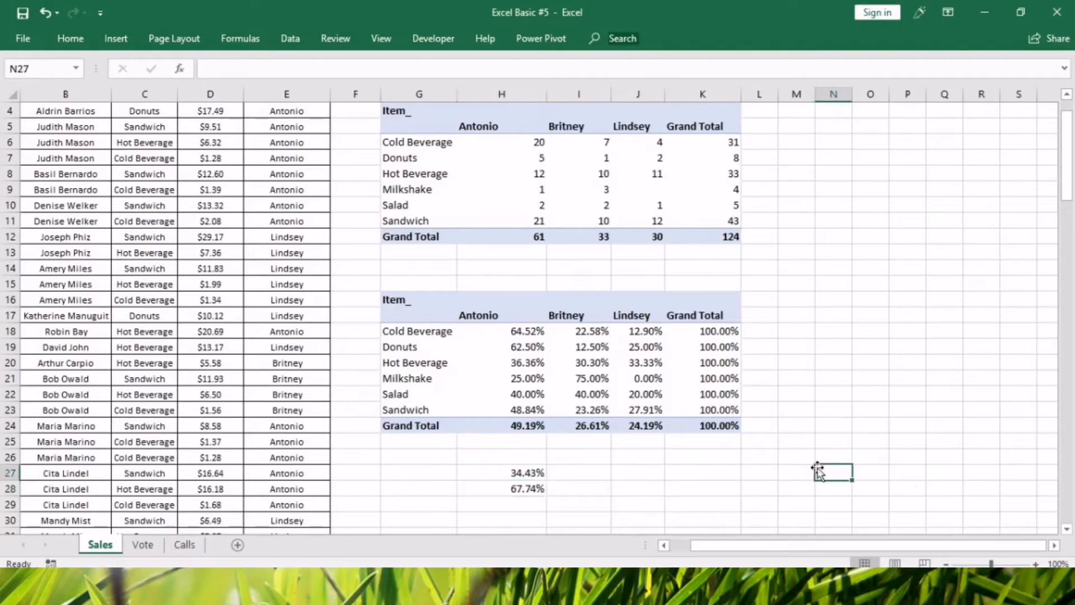
left_click(671, 487)
Replace the Cashier column field of the lower pivot table with the dates grouped by Months.
left_click(539, 393)
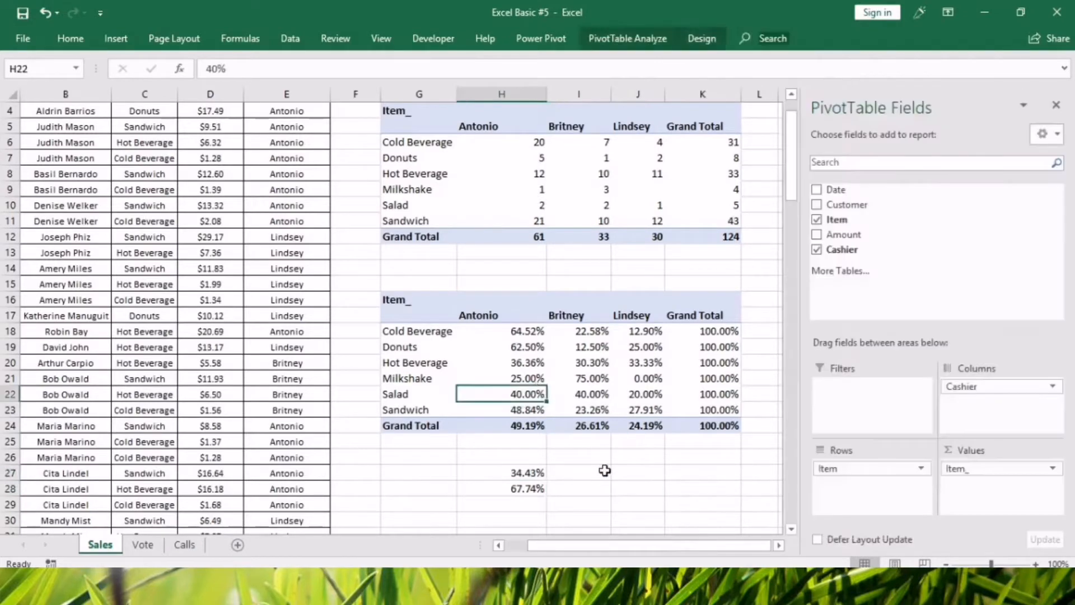
left_click(859, 472)
left_click_drag(961, 386, 946, 236)
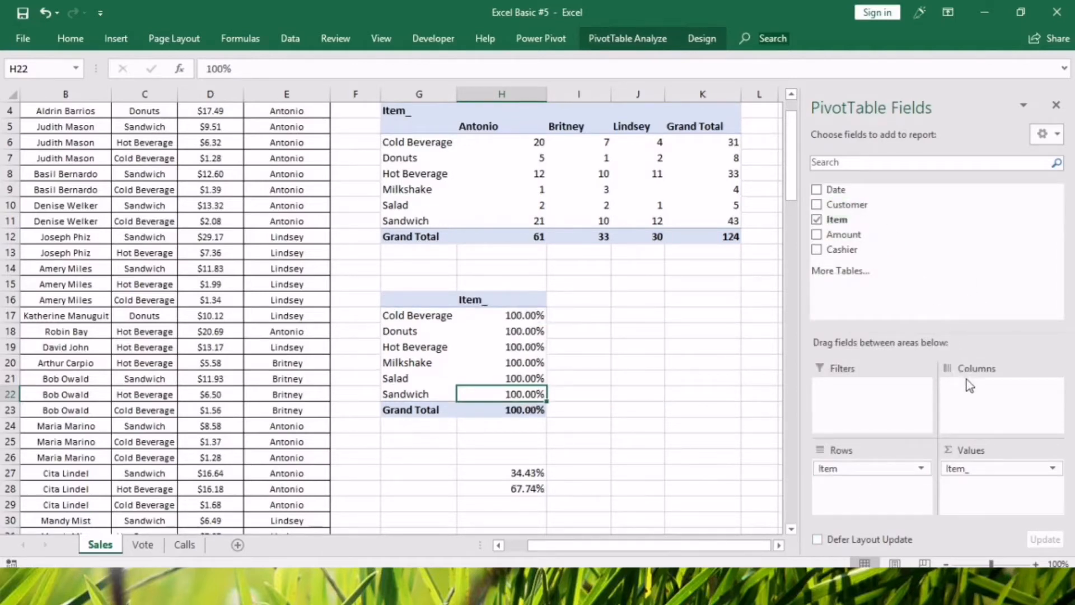
left_click_drag(844, 193, 946, 240)
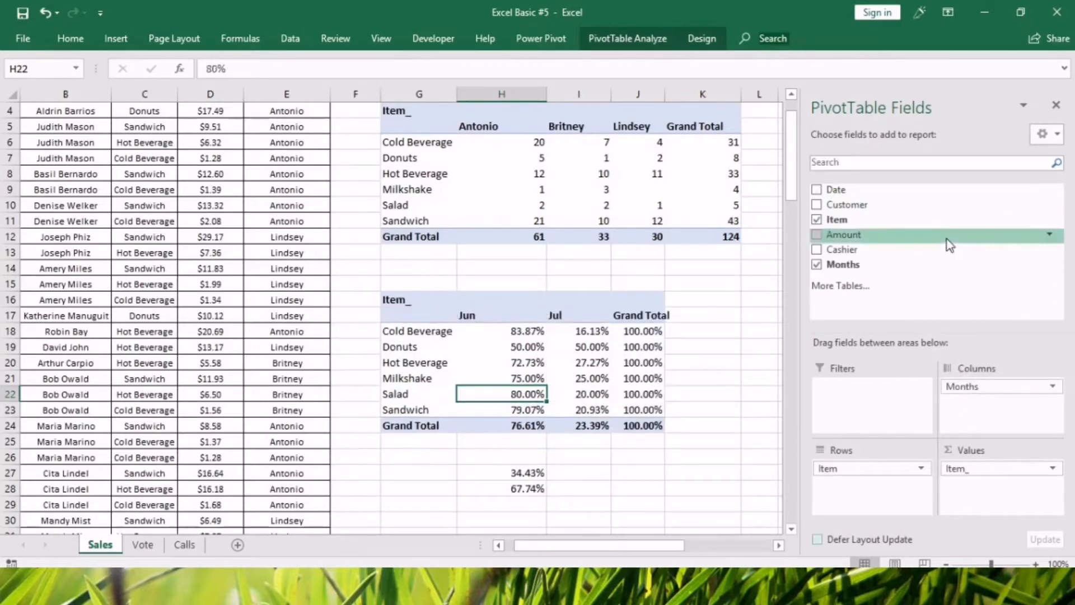
Clear the check formulas below the lower pivot table in cells H25:H29.
left_click(673, 489)
left_click_drag(529, 442, 528, 507)
key("Delete")
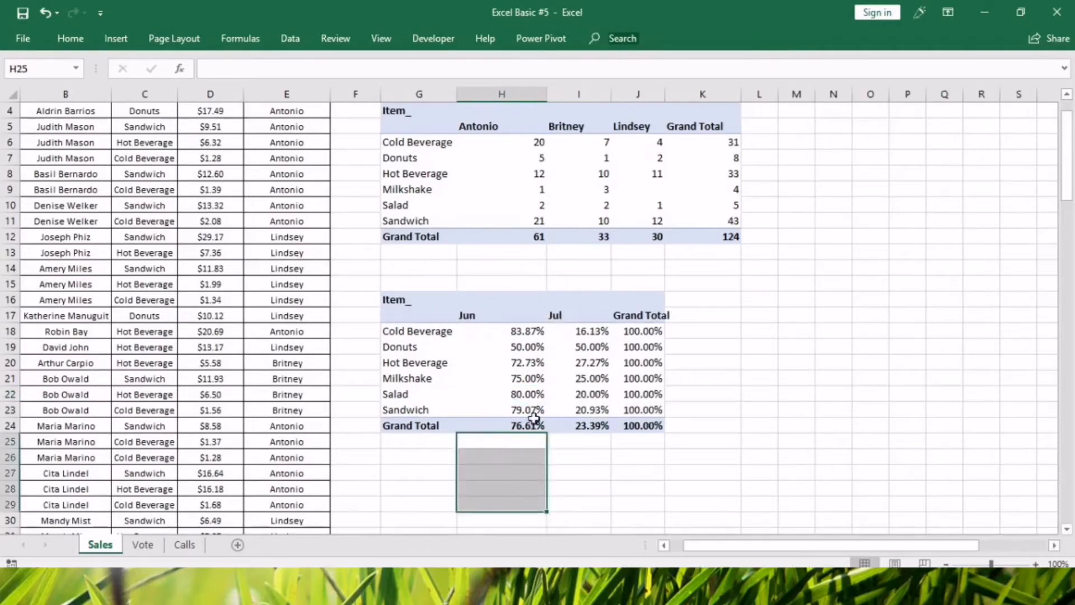
Set the lower pivot table's values to show with No Calculation.
left_click(532, 379)
right_click(536, 381)
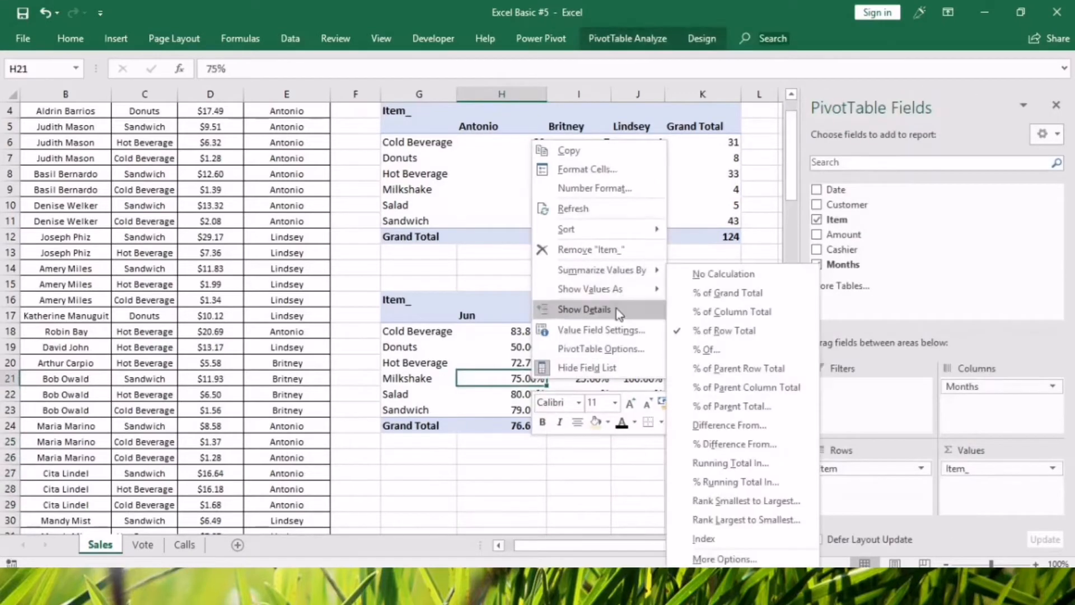
mouse_move(614, 288)
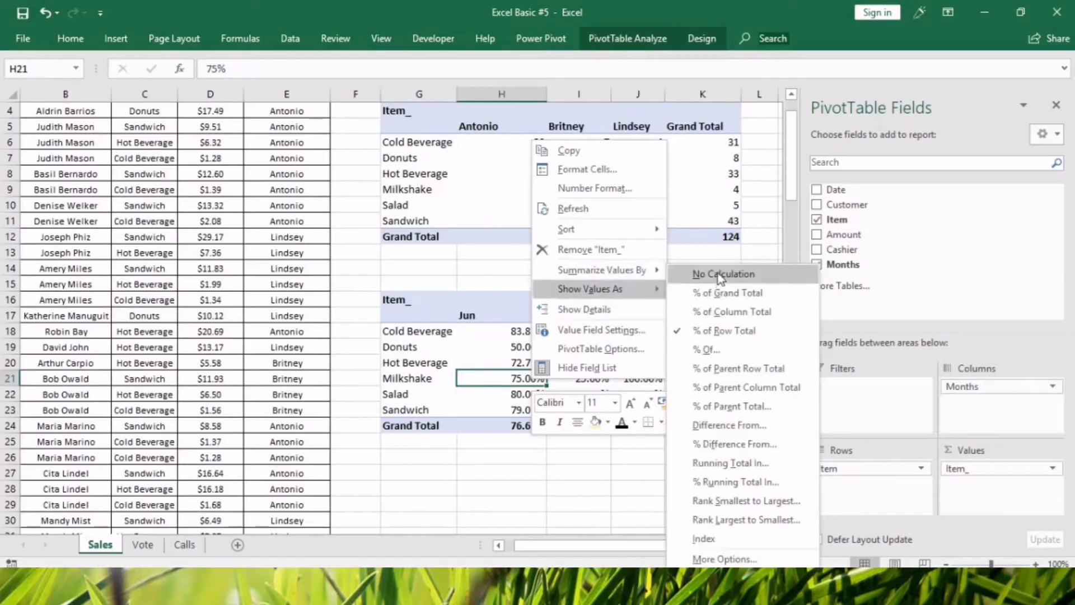
left_click(721, 274)
left_click(653, 492)
left_click(789, 474)
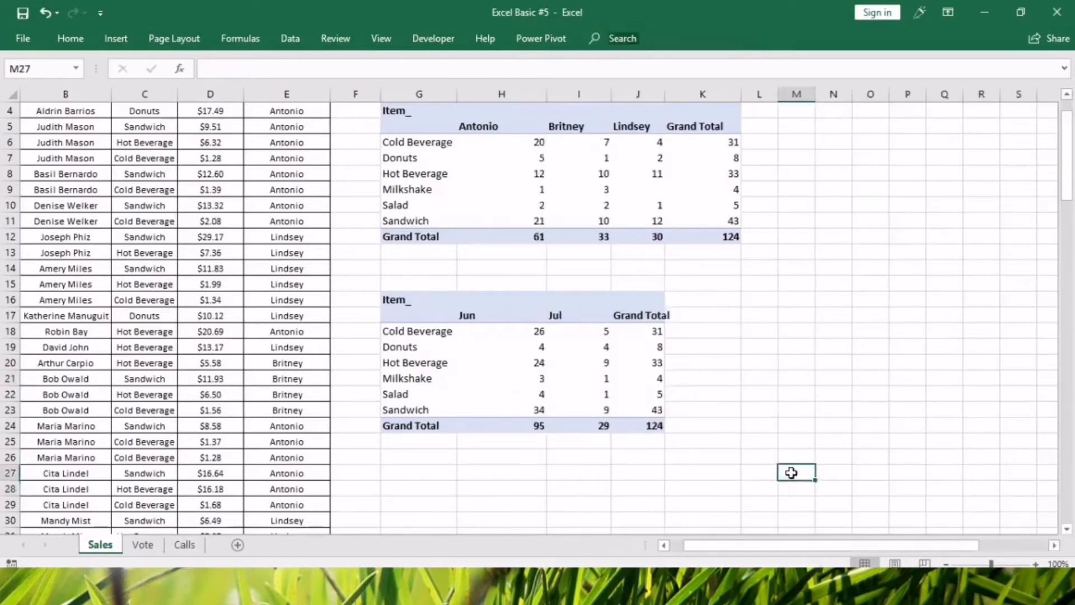
Compare the Cold Beverage counts for June and July in the lower pivot table with the row's Grand Total.
left_click(510, 331)
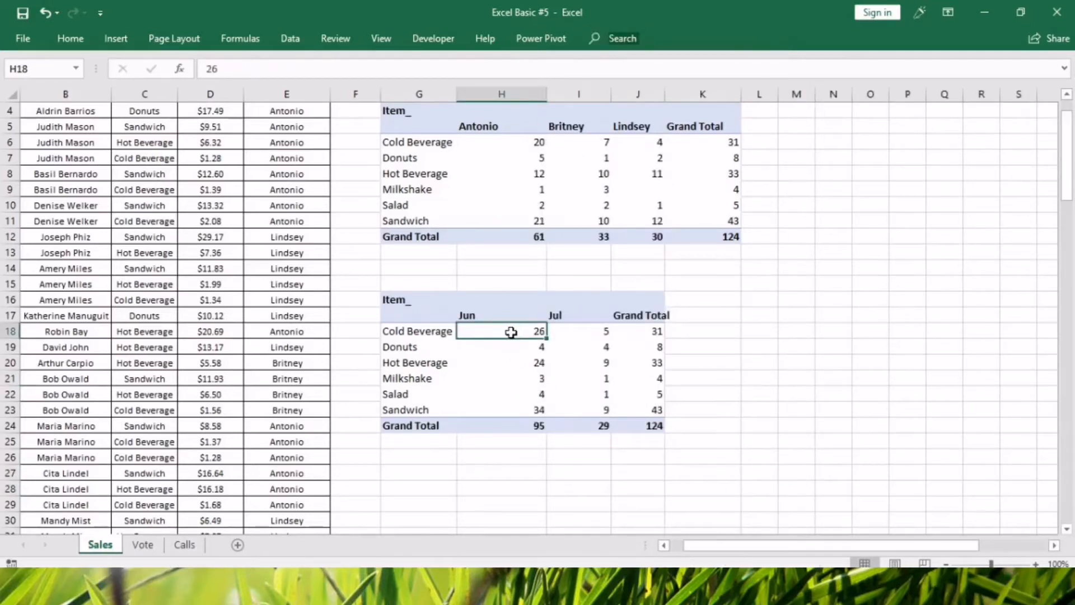
left_click(576, 331)
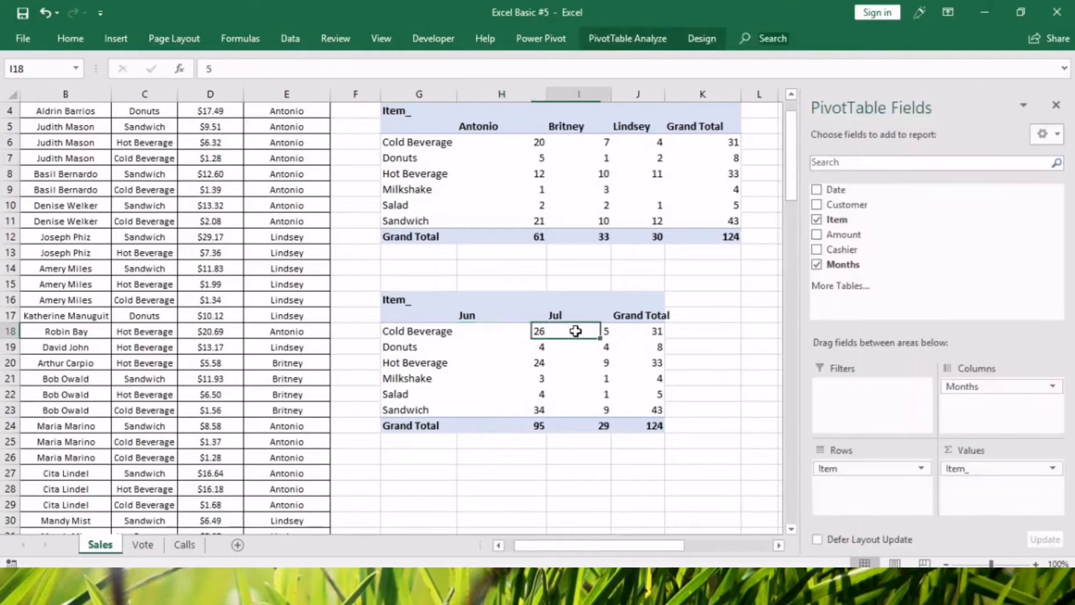
left_click(578, 487)
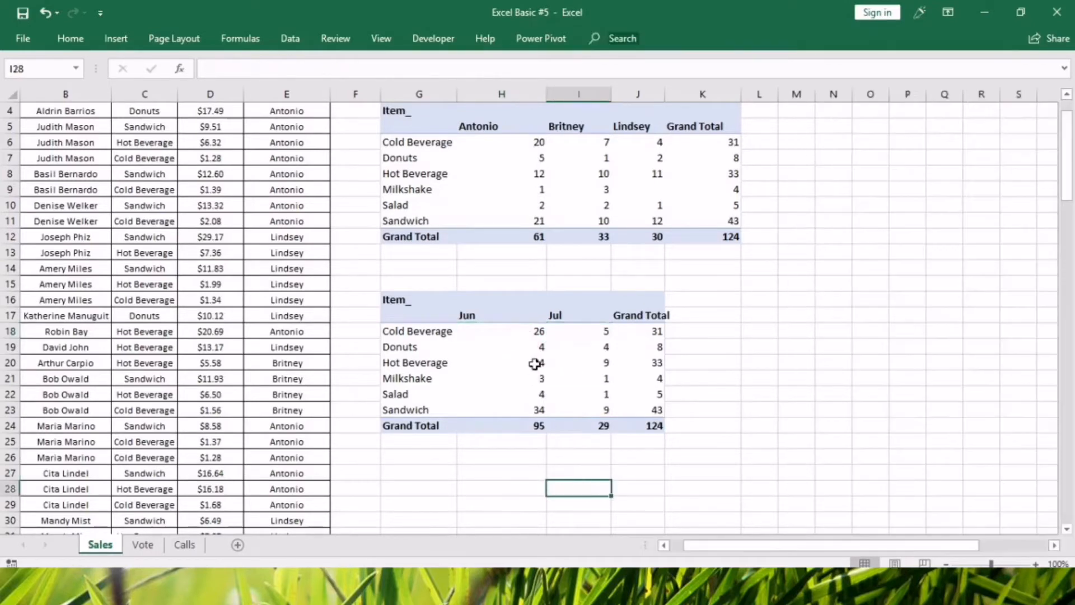
left_click(539, 332)
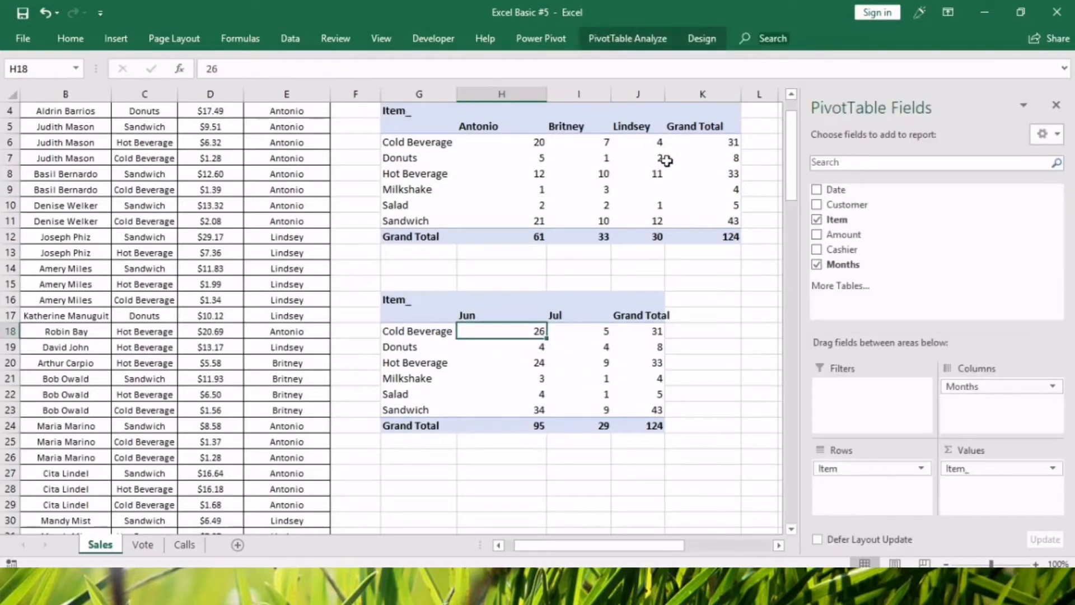
left_click(641, 333)
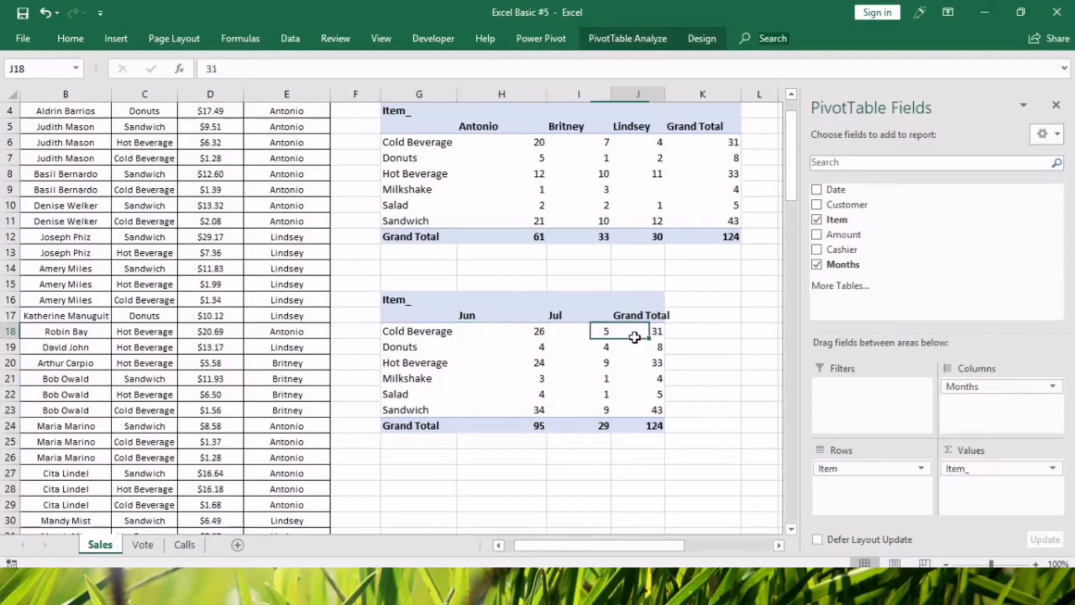
left_click(579, 364)
right_click(508, 347)
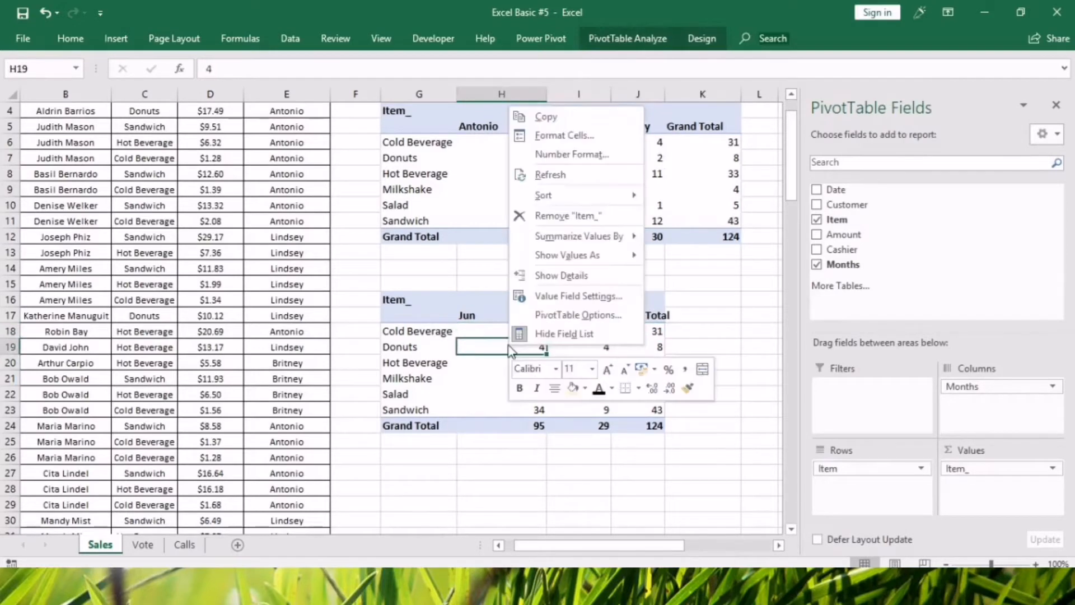
mouse_move(633, 257)
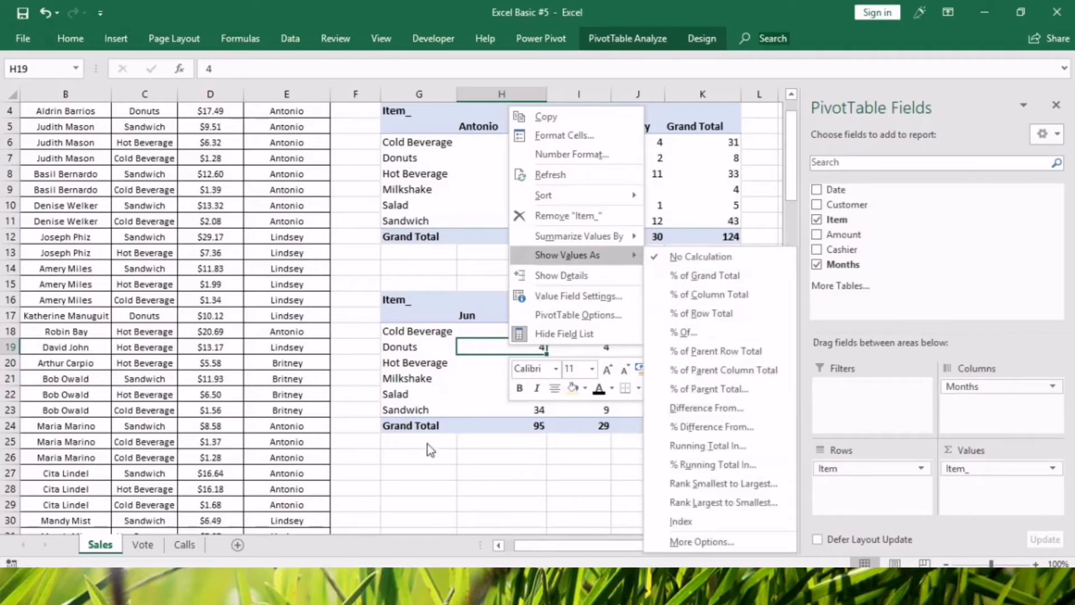
left_click(469, 346)
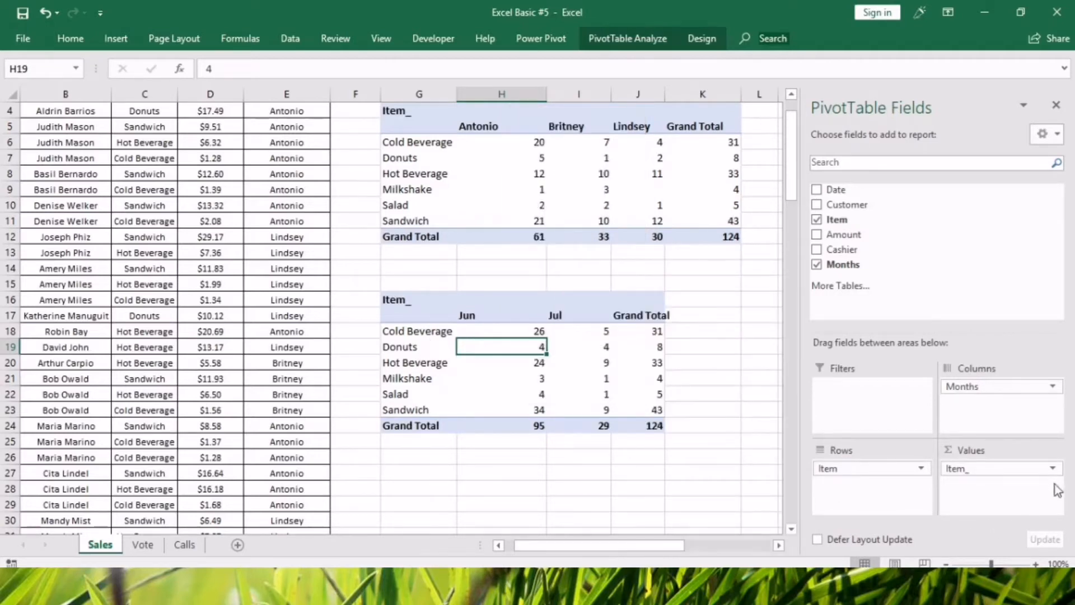
left_click(1007, 468)
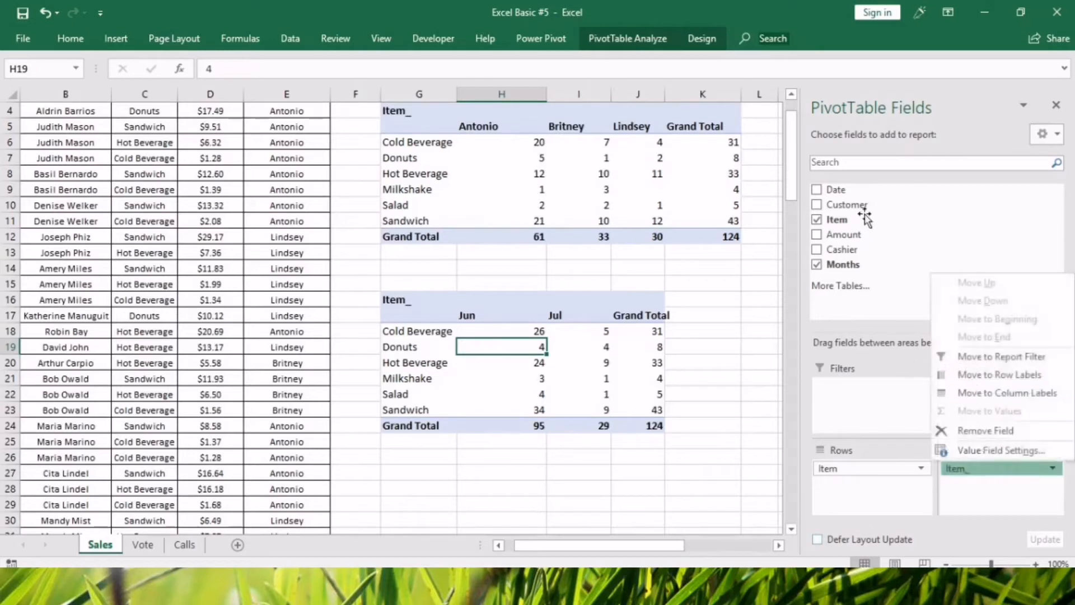
left_click(855, 219)
Add Item to the lower pivot table's values a second time and compare the duplicated monthly counts.
left_click_drag(857, 219, 1009, 489)
left_click(528, 319)
left_click_drag(527, 318, 528, 378)
left_click_drag(687, 335, 690, 362)
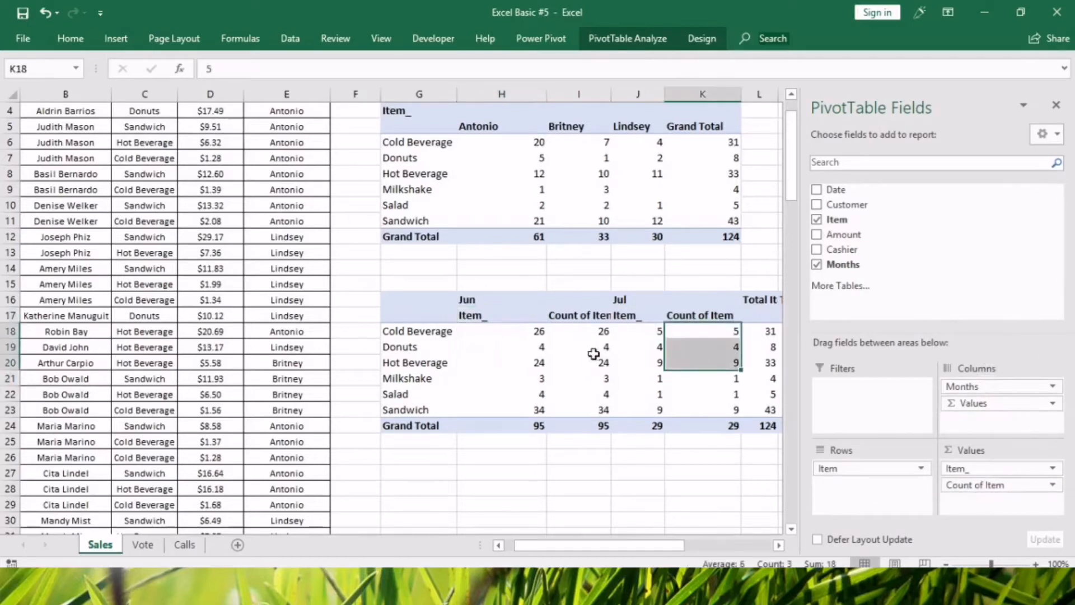
Show the lower pivot table's second Item count as Difference From, with base field Months and base item (previous).
left_click(1052, 485)
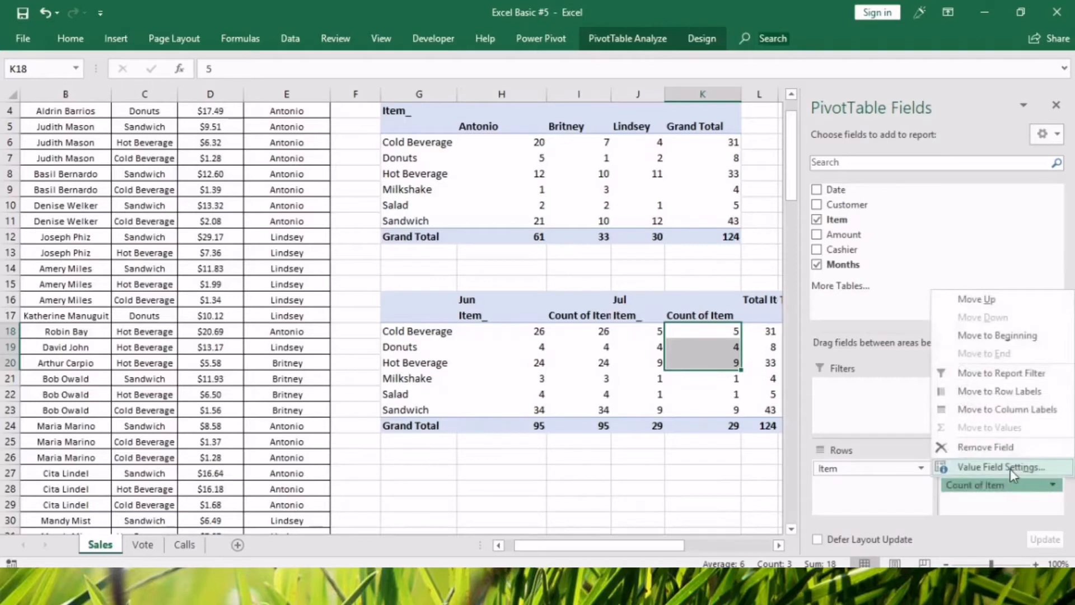
left_click(1010, 469)
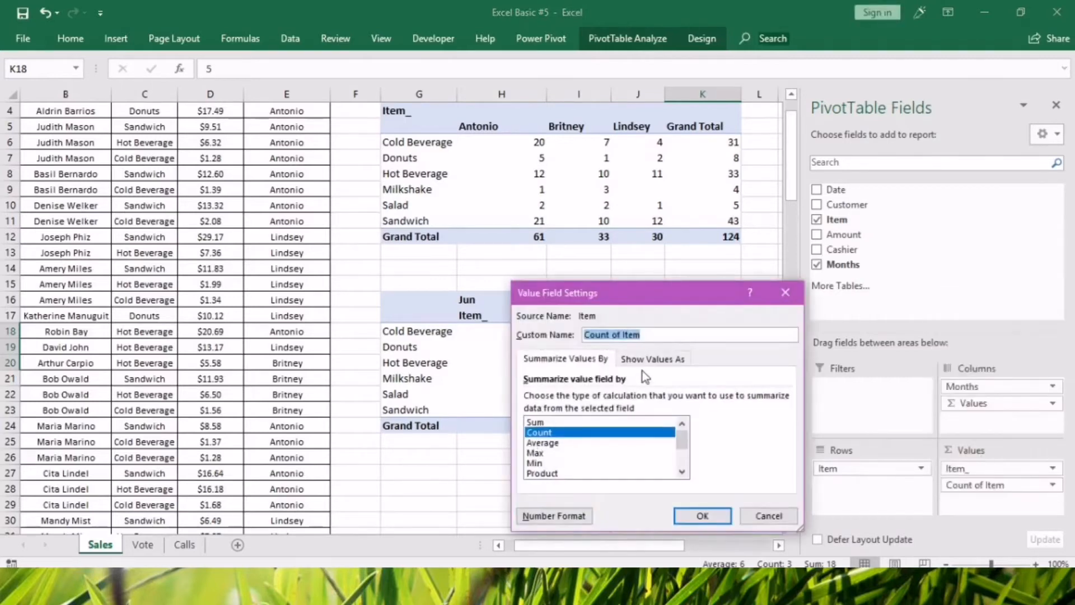
left_click(653, 359)
left_click(784, 399)
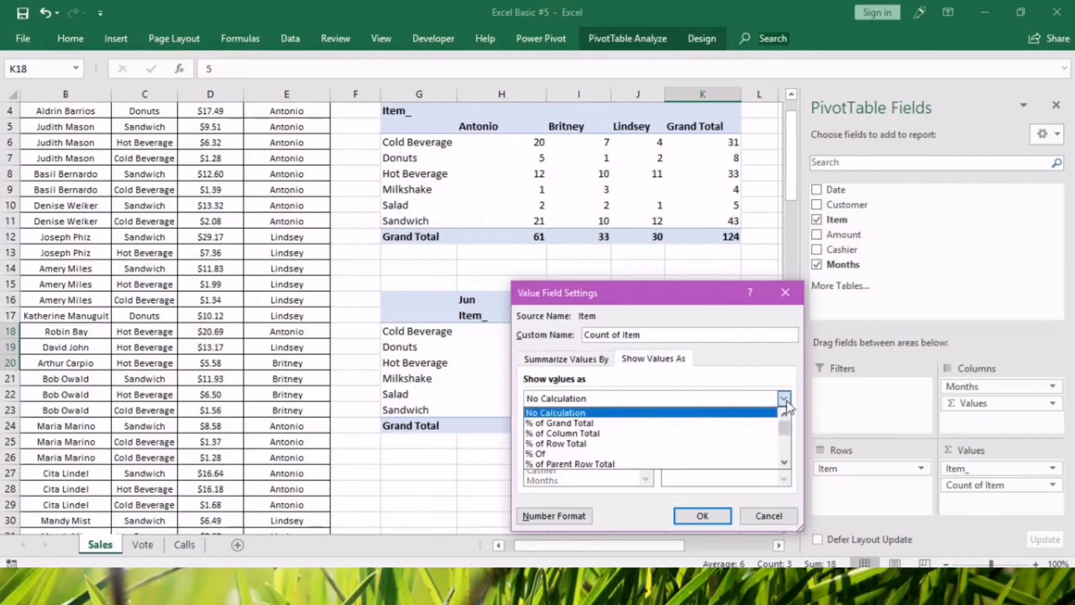
scroll(584, 454, "down", 3)
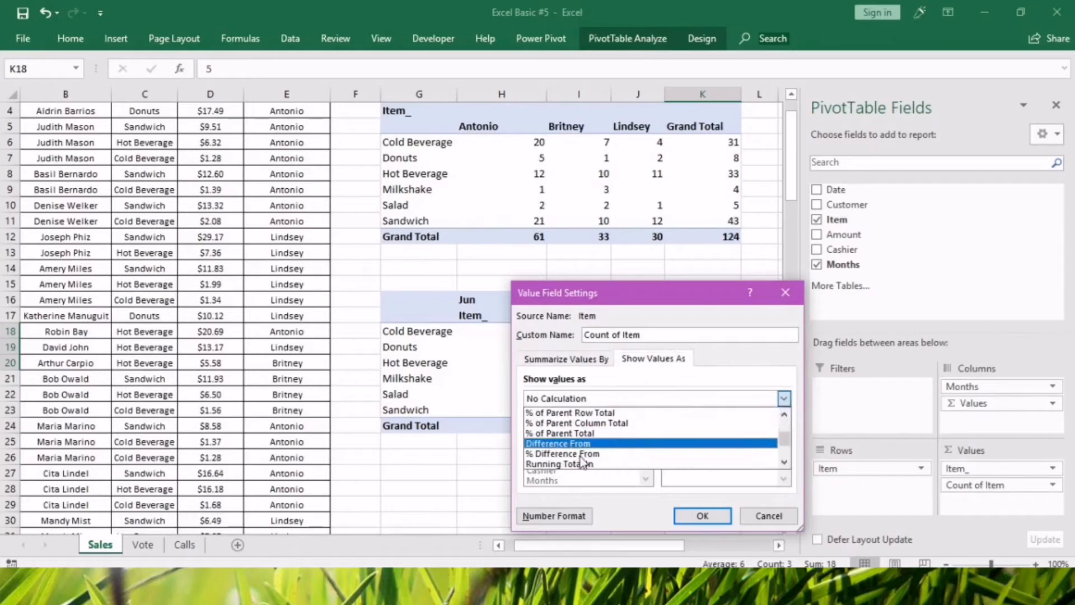
left_click(580, 445)
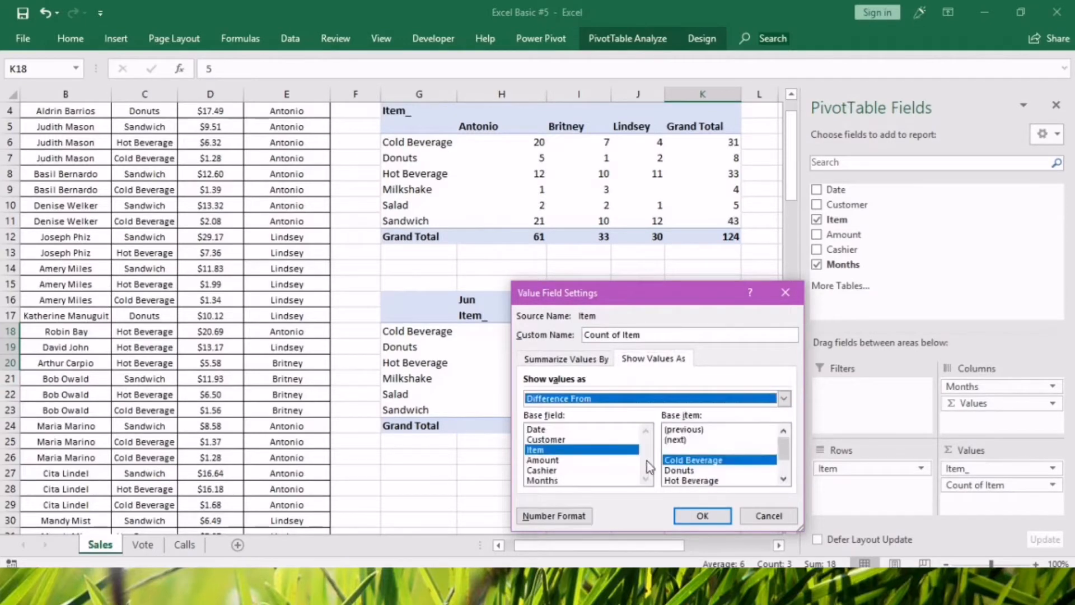
left_click(540, 481)
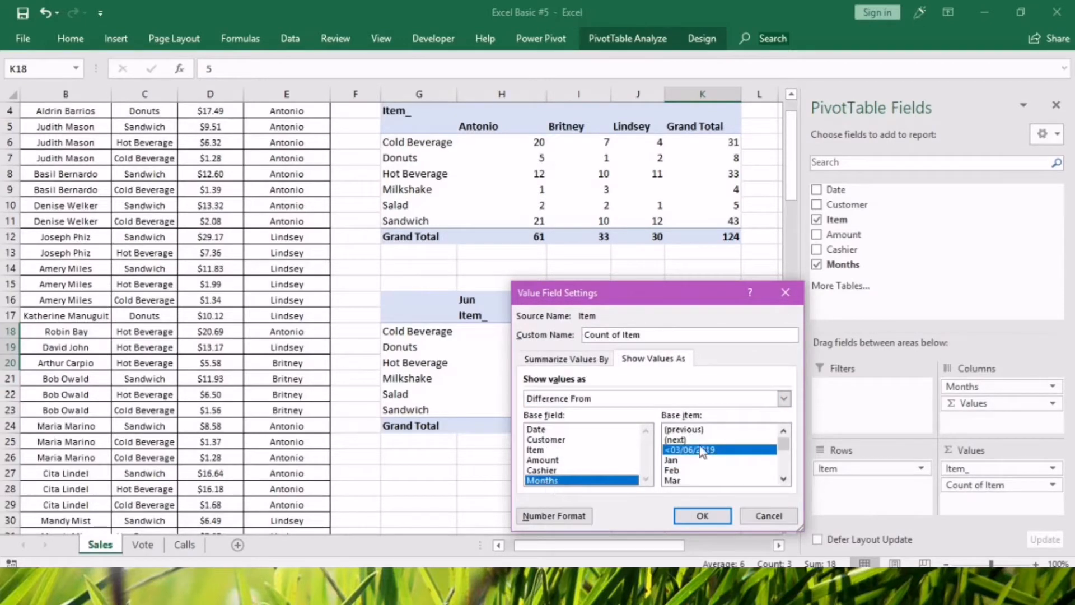
left_click(688, 429)
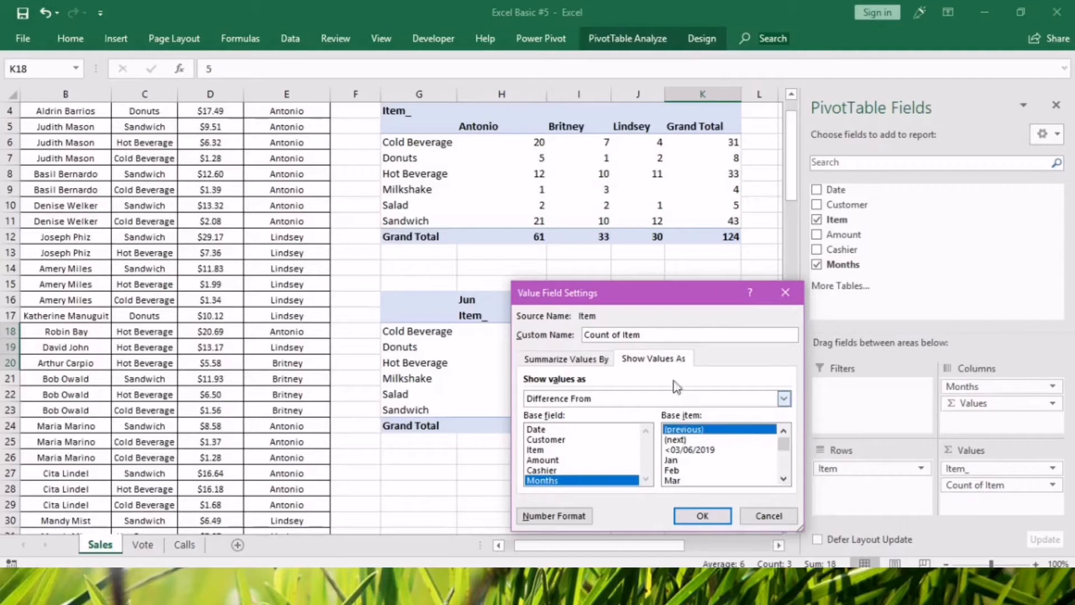
left_click_drag(624, 297, 849, 274)
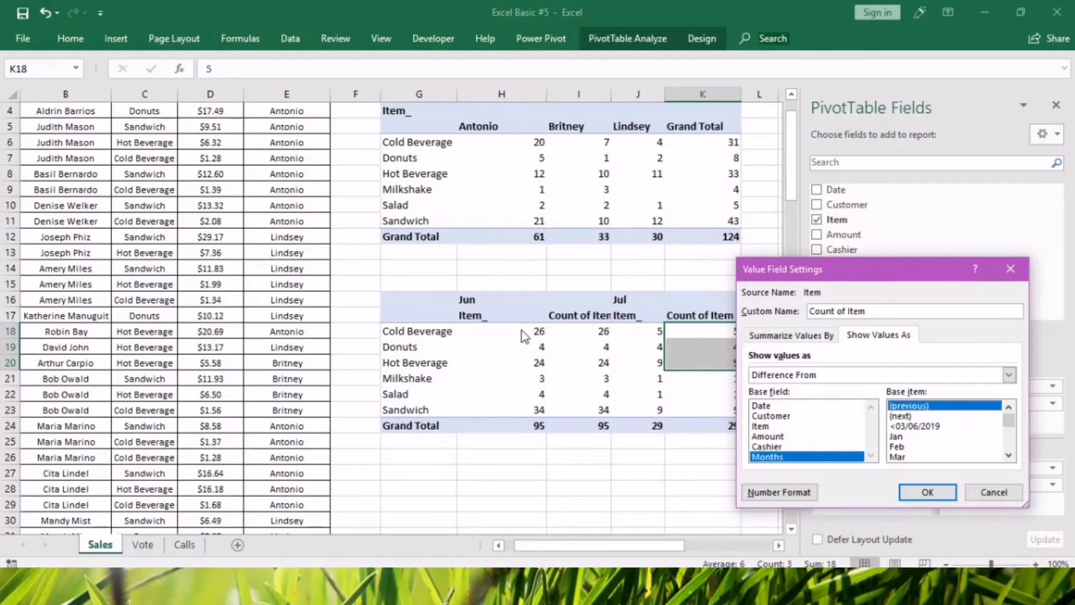
left_click(925, 500)
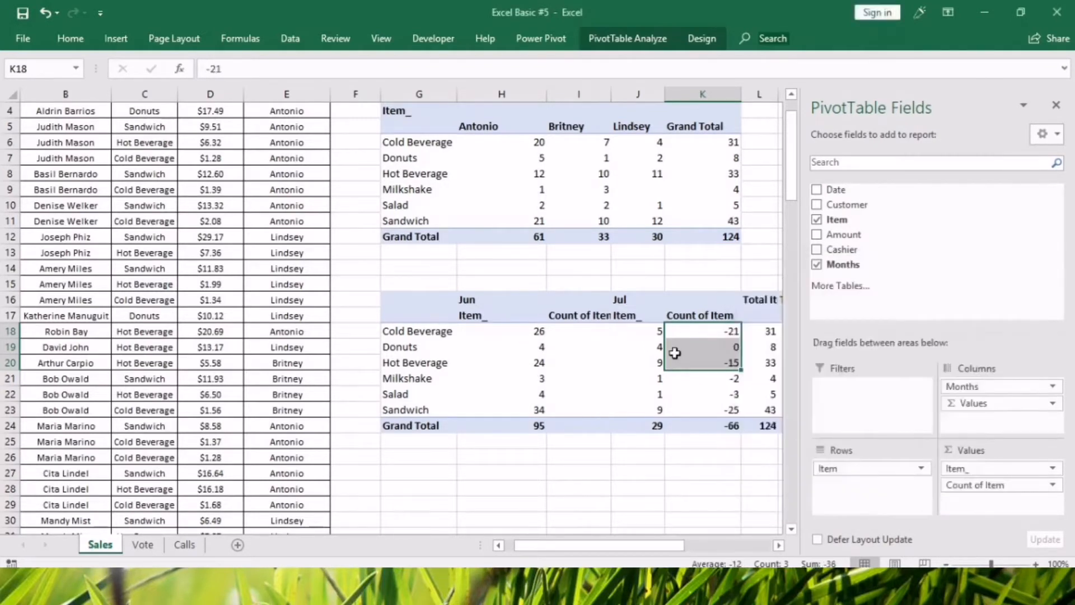
Compare the July difference for Cold Beverage with its June and July counts in the lower pivot table.
left_click(709, 335)
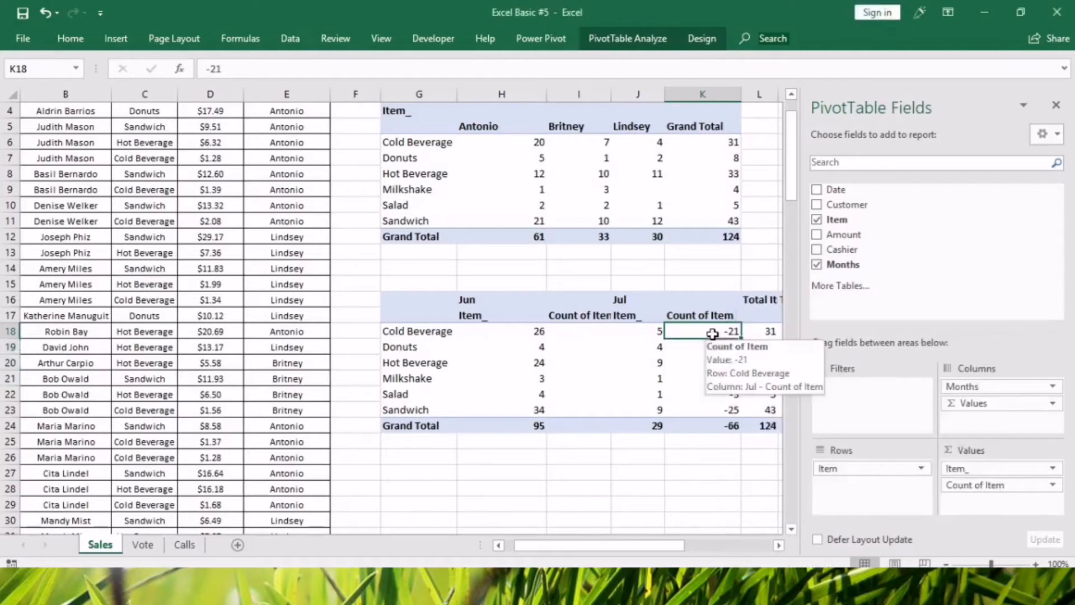
left_click(641, 331)
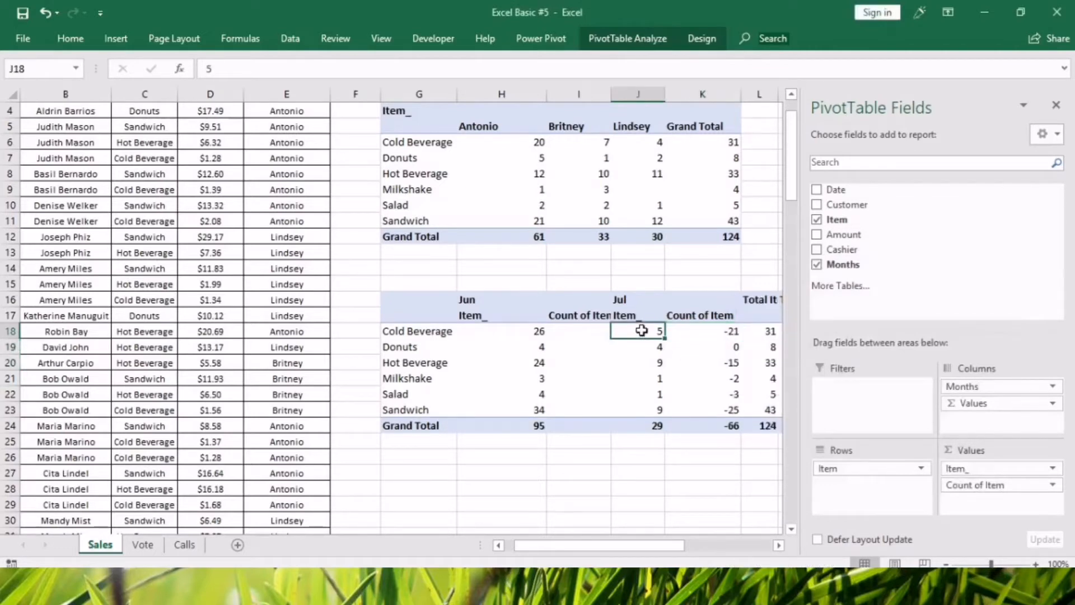
left_click(717, 333)
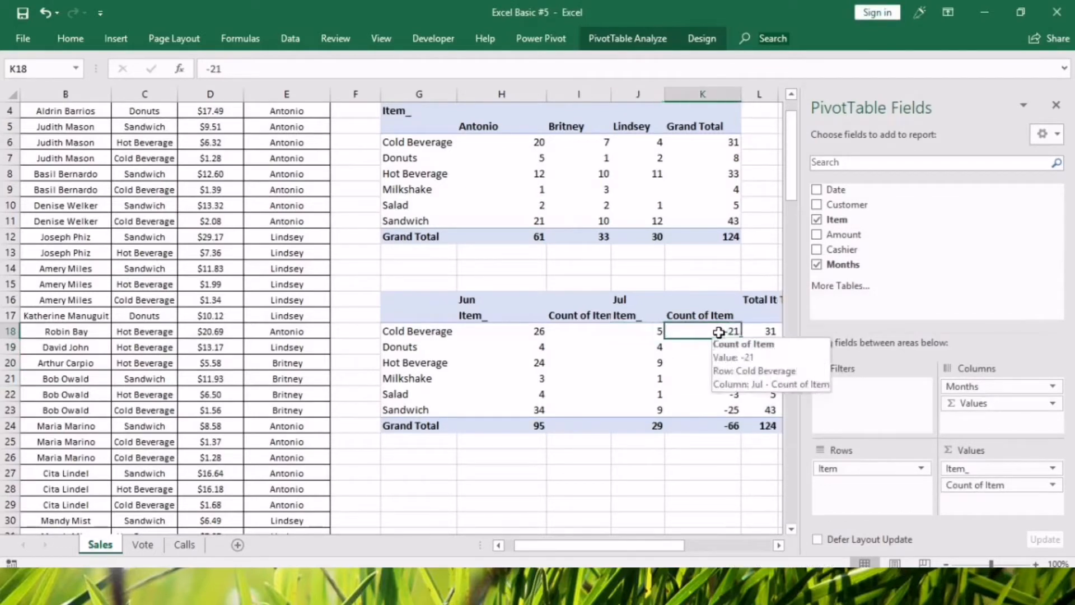
left_click(537, 332)
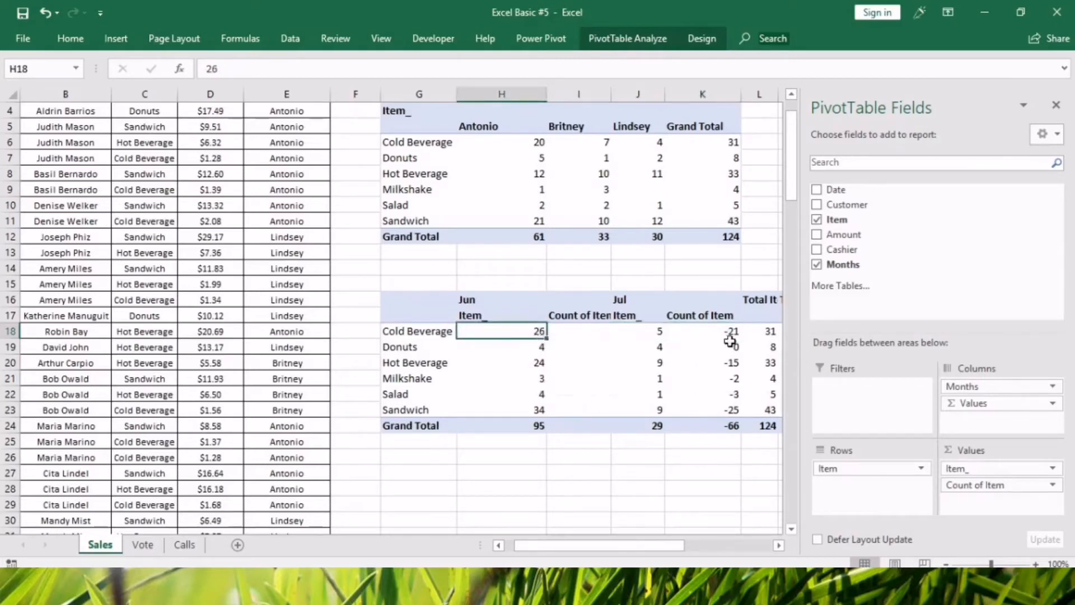
Switch the base item of the lower pivot table's monthly Difference From calculation to (next).
left_click(1055, 485)
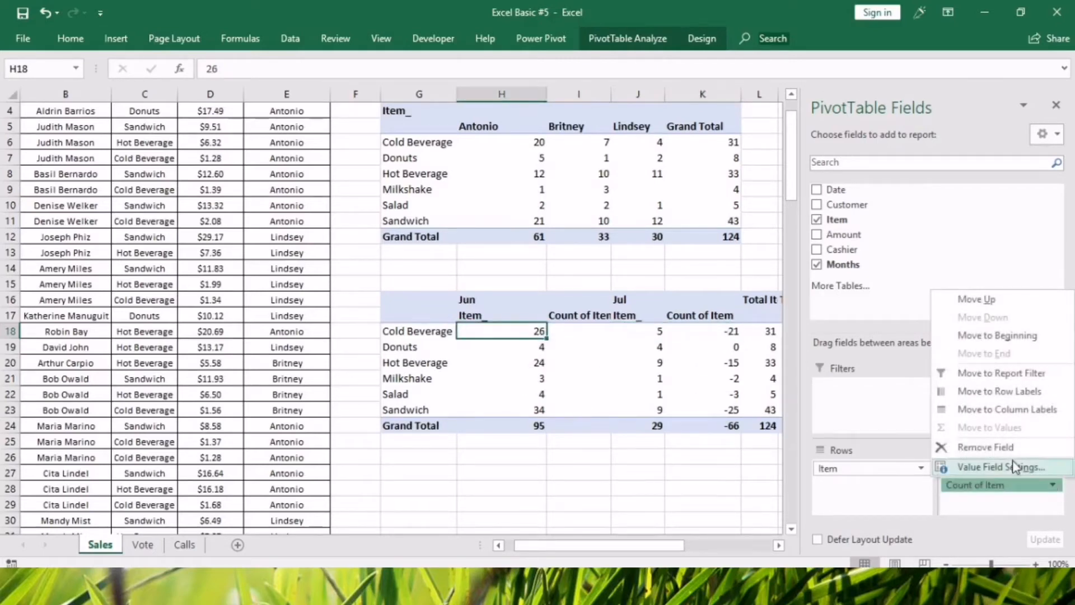
left_click(1011, 462)
left_click(873, 335)
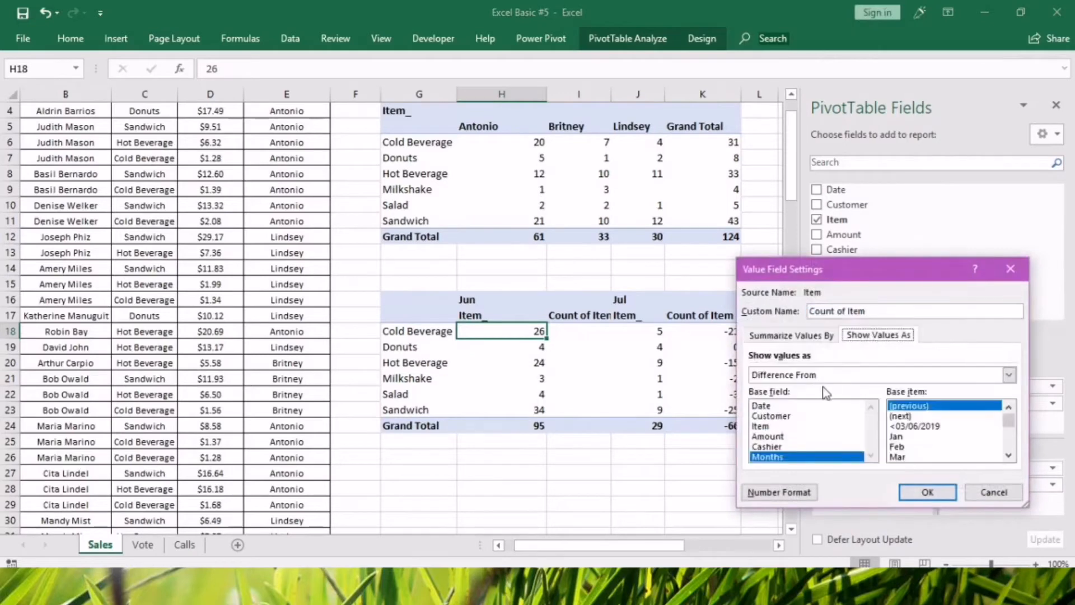
left_click(902, 416)
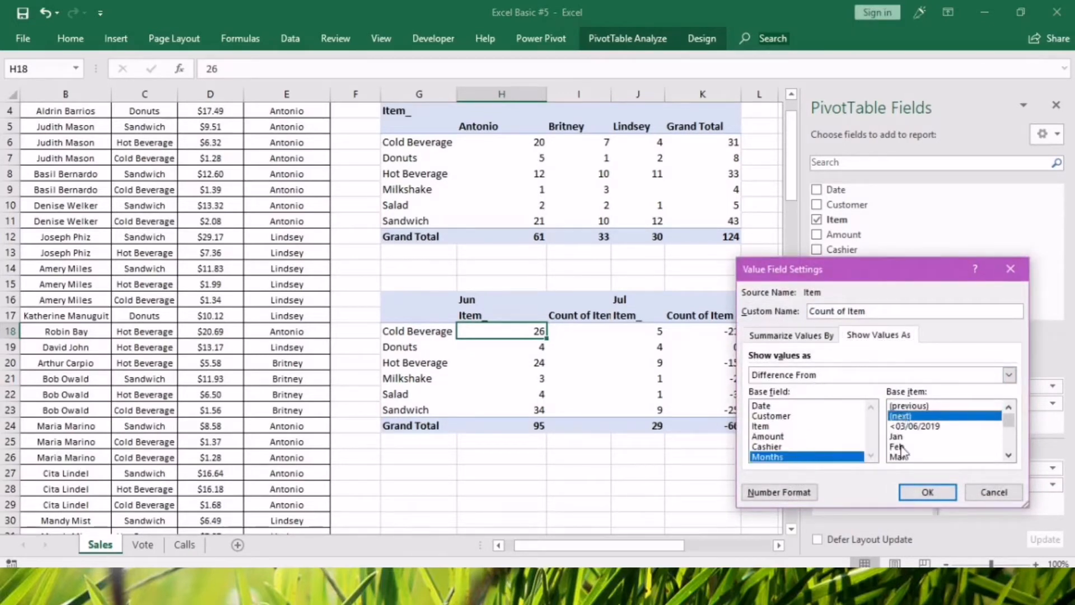
left_click(911, 495)
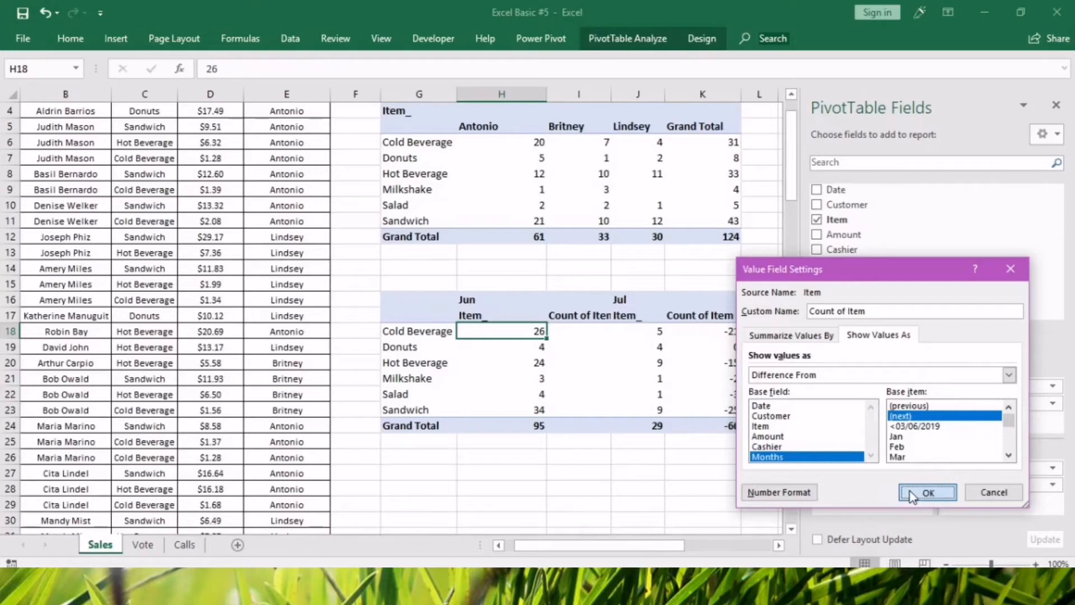
Compare the June difference for Cold Beverage with the June and July counts in row 18.
mouse_move(487, 333)
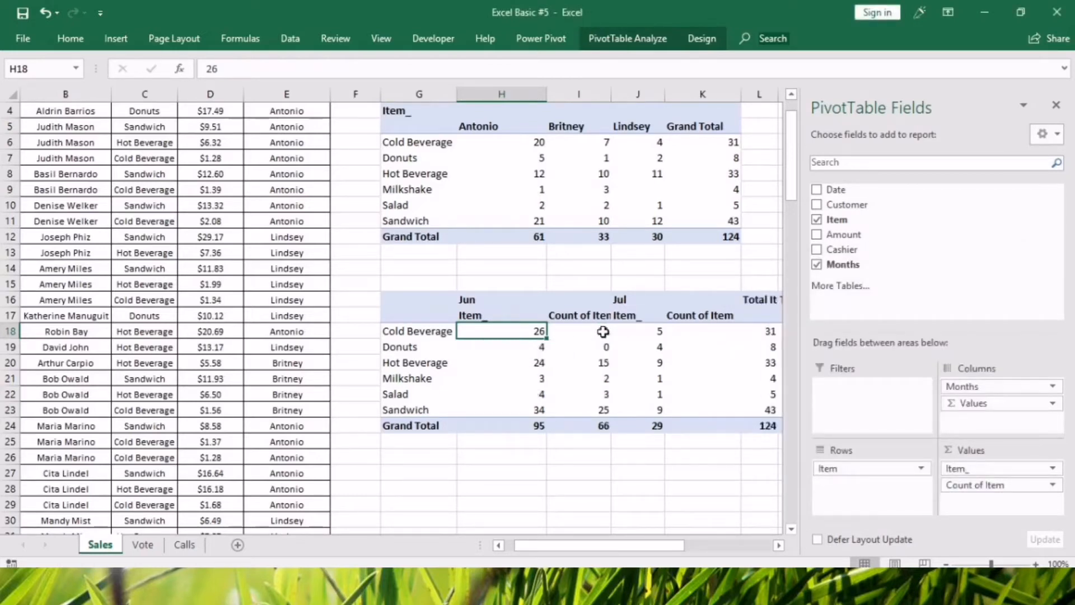
left_click(630, 329)
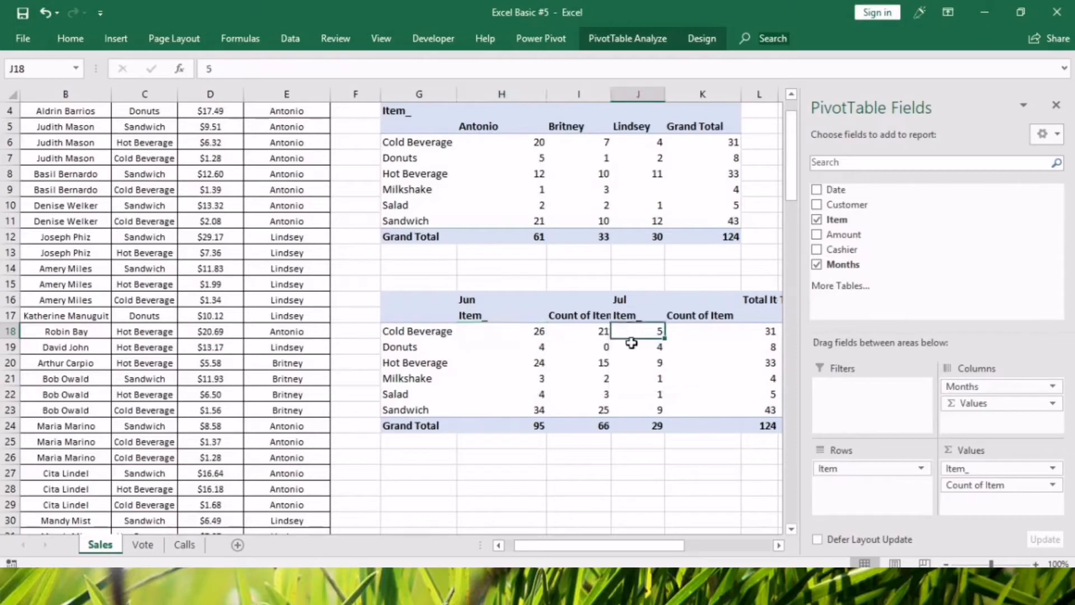
left_click(491, 330)
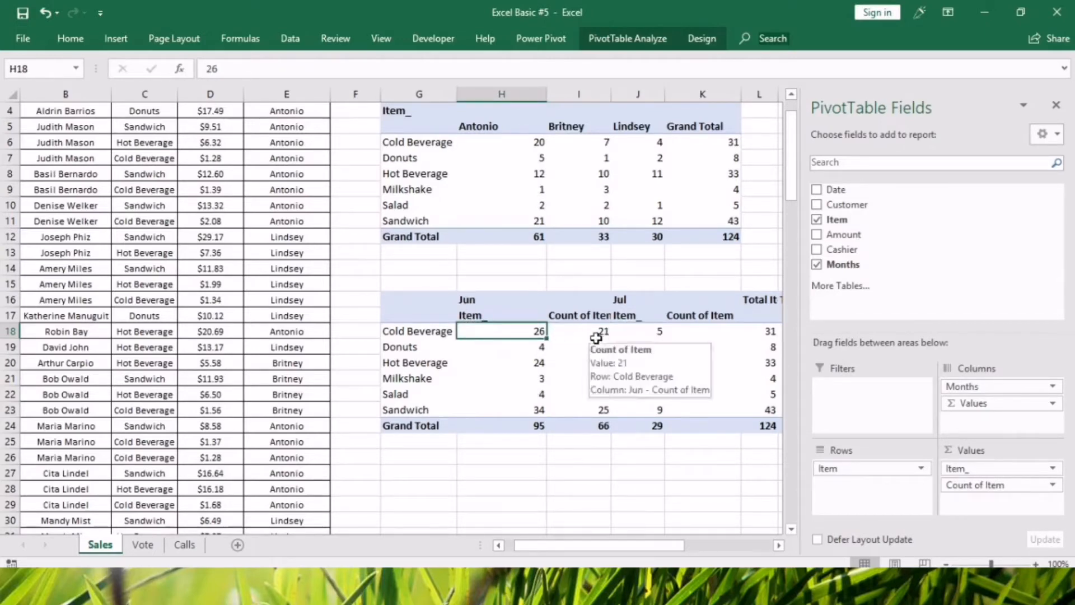
mouse_move(509, 333)
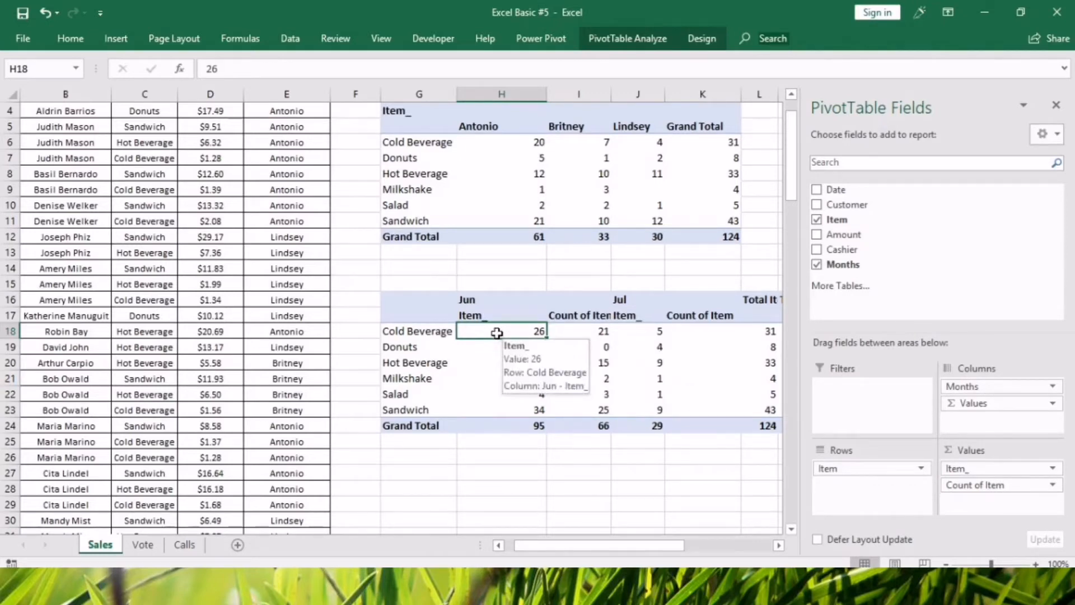
left_click(586, 332)
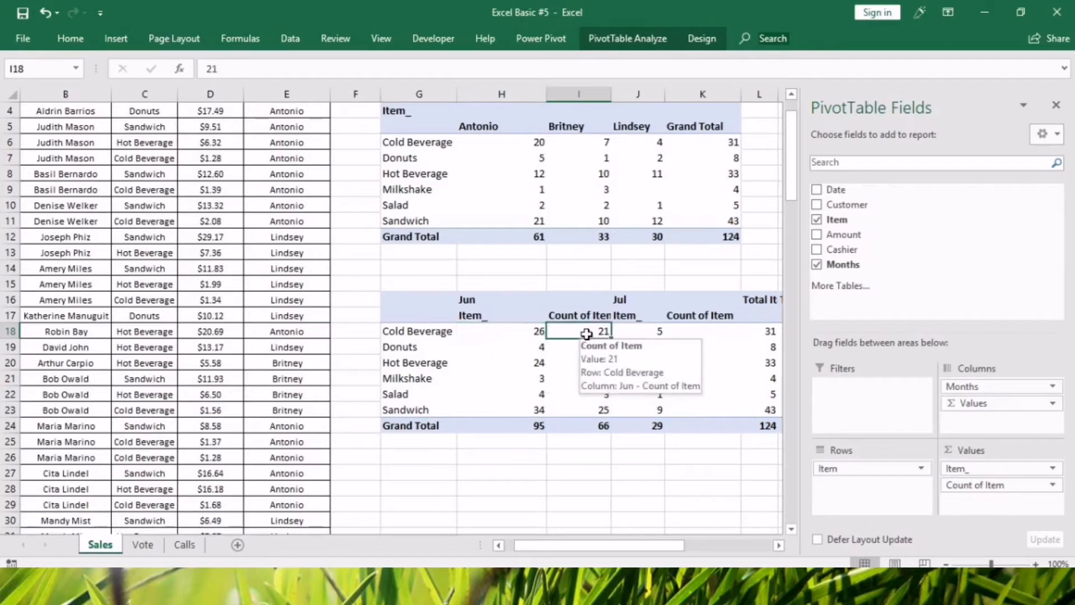
left_click(650, 332)
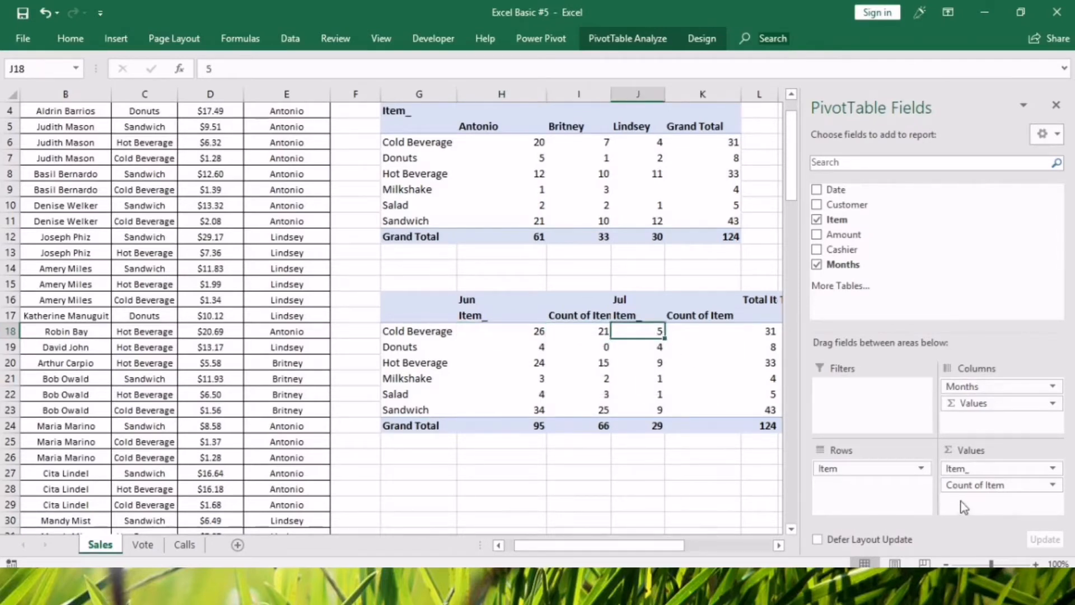
Remove the duplicate Count of Item field from the lower pivot table's values.
left_click_drag(971, 485, 924, 285)
left_click(604, 485)
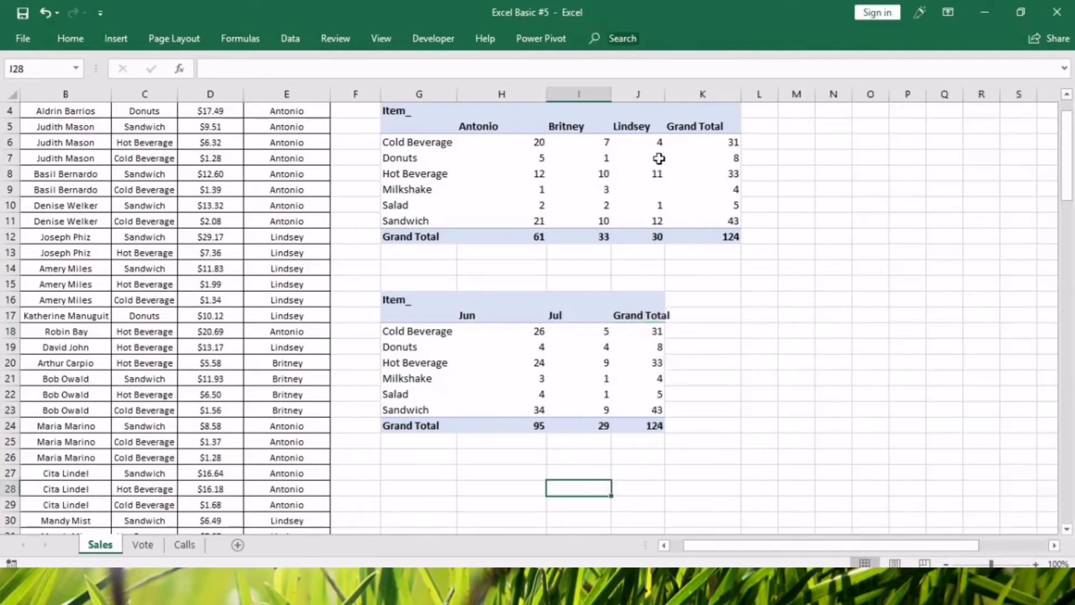
left_click(539, 330)
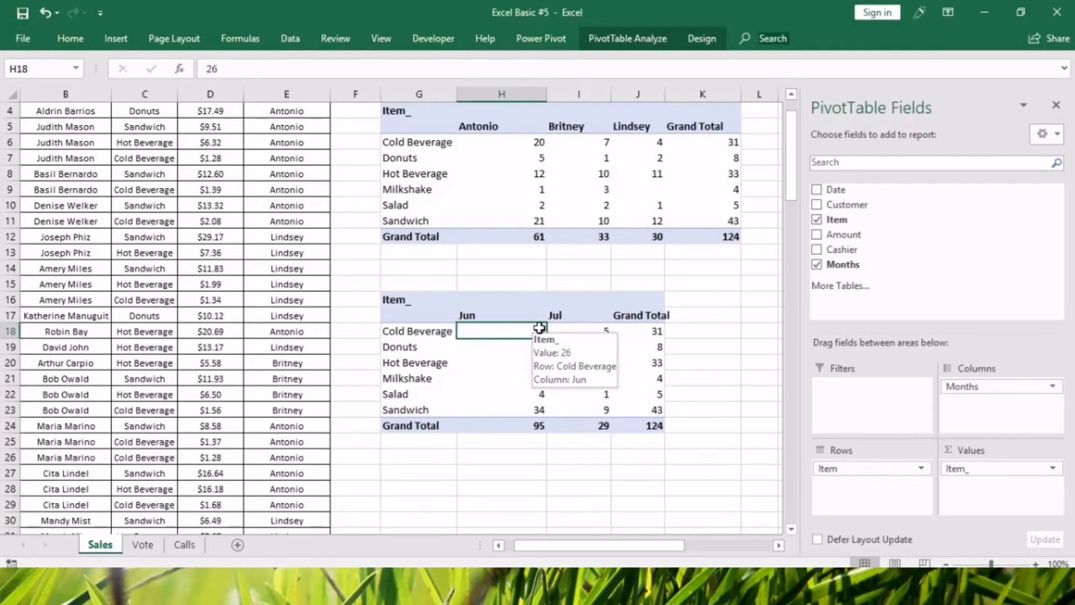
Delete the entire lower pivot table of monthly item counts below the cashier pivot table.
left_click(252, 378)
left_click(439, 363)
left_click(407, 282)
left_click_drag(408, 283, 680, 492)
key("Delete")
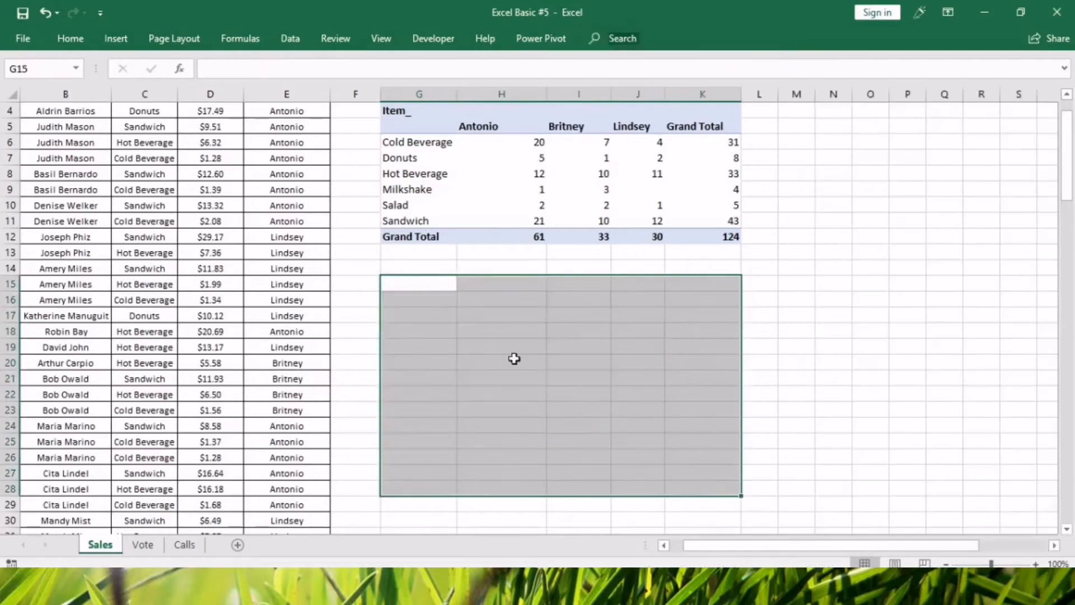
left_click(407, 299)
Enter a variant spelling of the cashier's name in E24 and fill it down through E29.
scroll(228, 447, "down", 5)
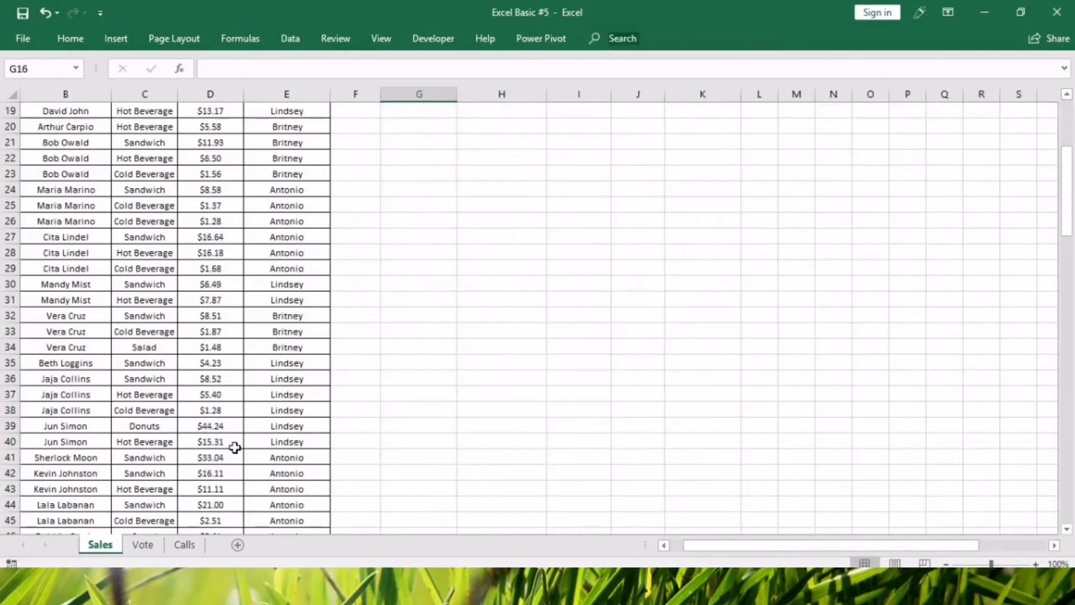
left_click(293, 205)
left_click(297, 189)
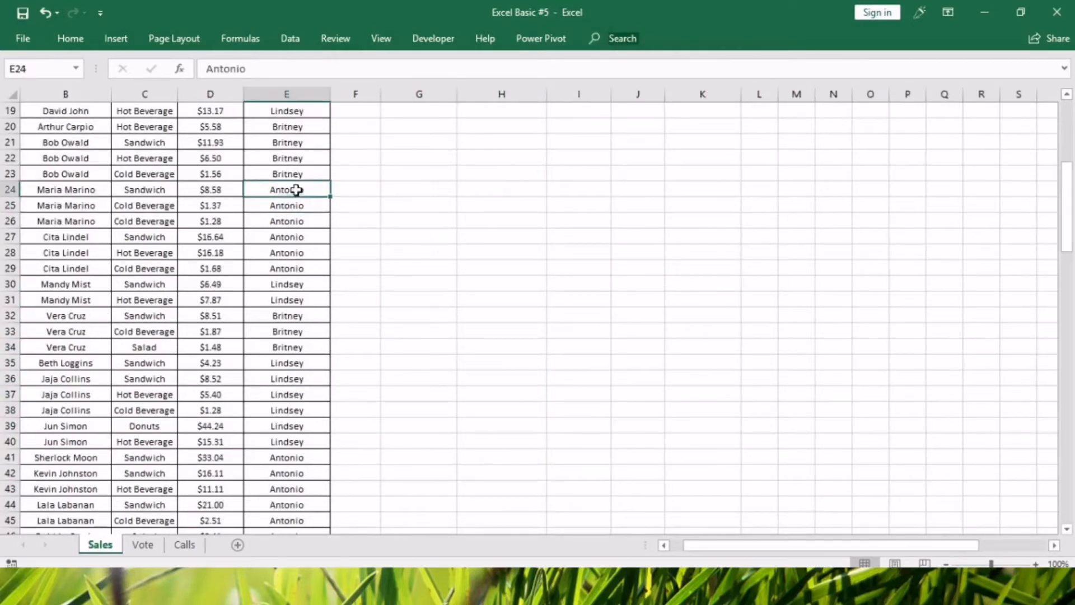
double_click(296, 190)
type("n")
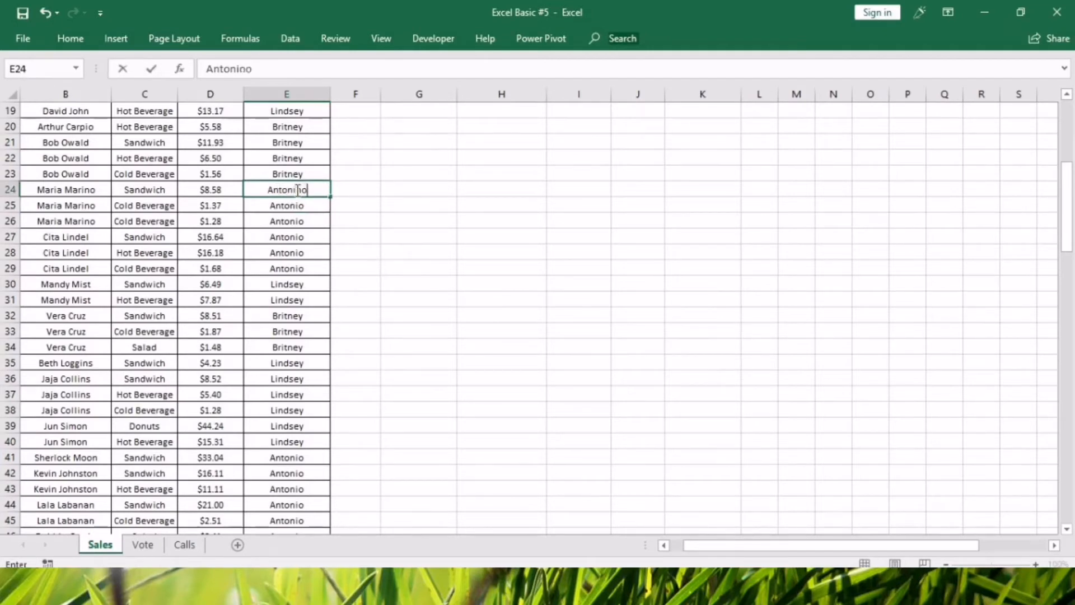
left_click(303, 265, "shift")
key("ctrl+d")
Copy the respelled cashier name from E28 into cells E70:E72.
left_click(303, 252)
key("ctrl+c")
scroll(300, 358, "down", 12)
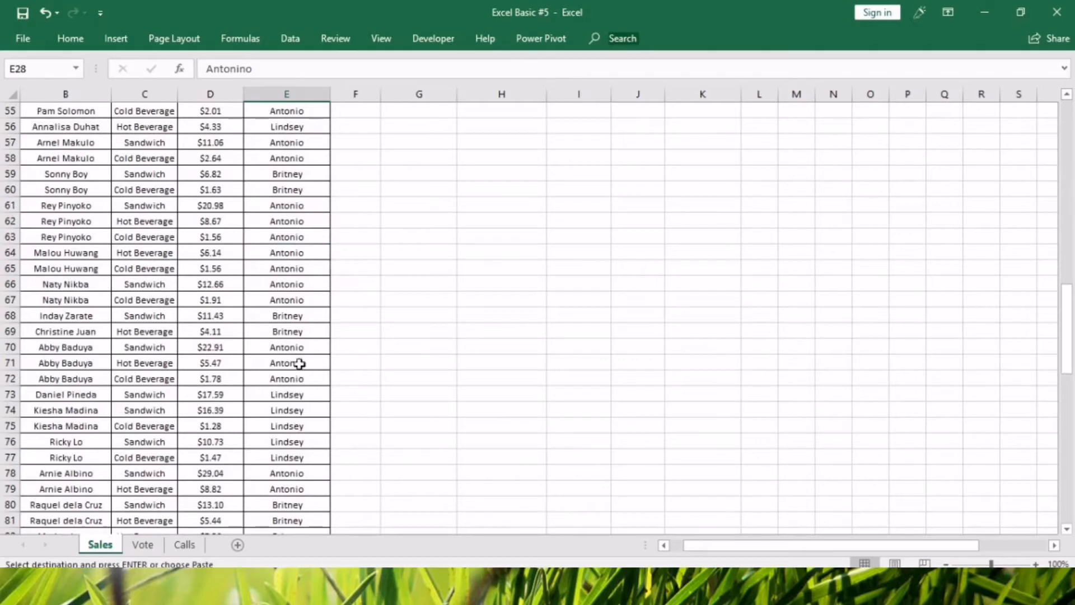
left_click_drag(300, 348, 300, 378)
key("ctrl+v")
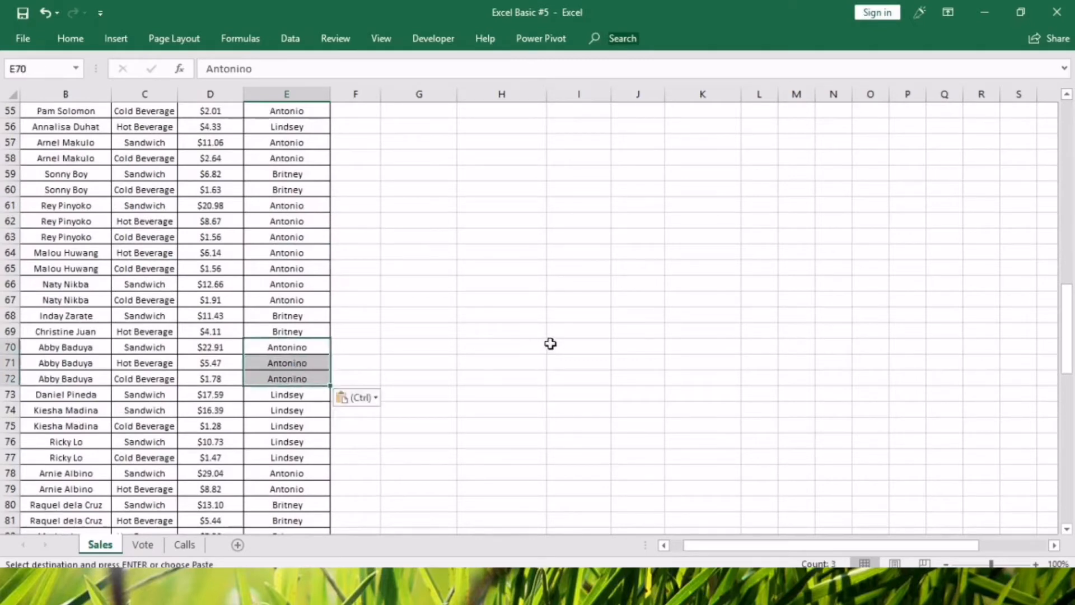
Refresh the cashier pivot table to pick up the changed cashier names in the source data.
left_click(551, 343)
scroll(585, 358, "up", 18)
right_click(557, 221)
left_click(607, 290)
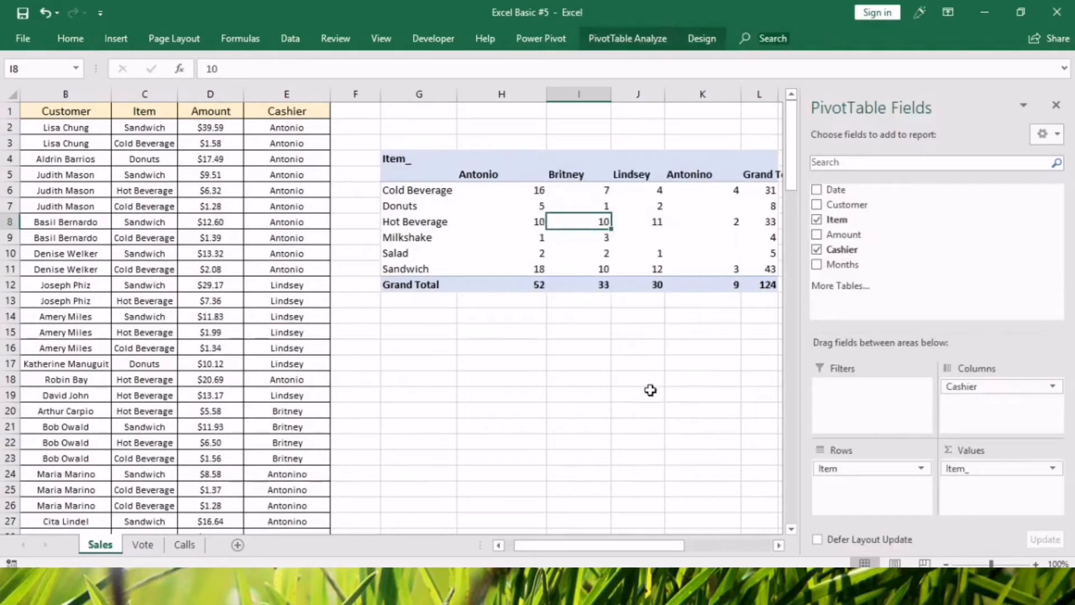
Compare the added cashier column K in the pivot table with the original cashier's column H.
left_click(702, 94)
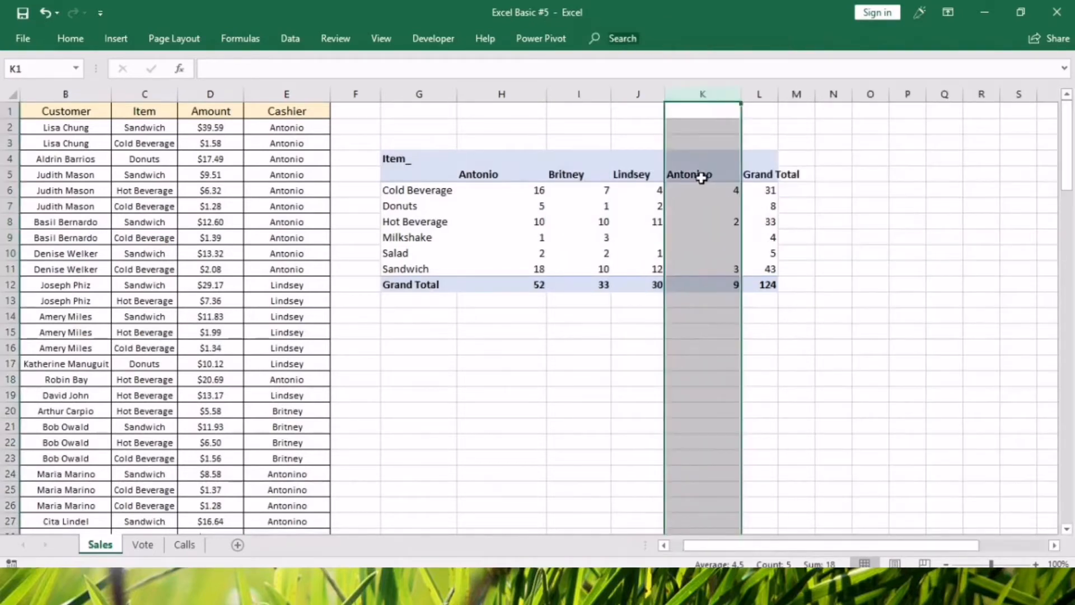
left_click(474, 176)
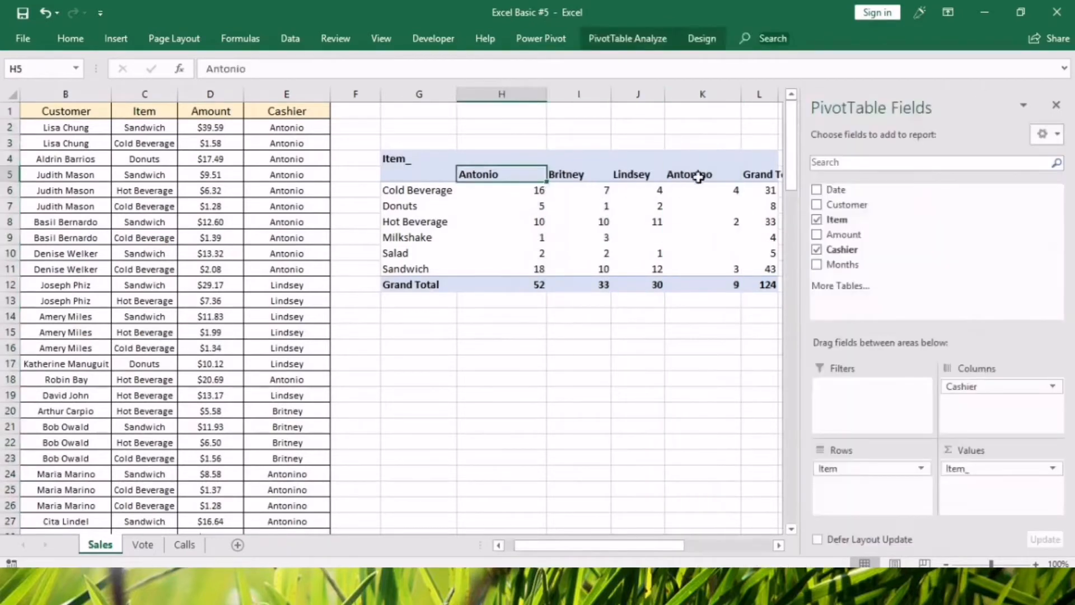
left_click(697, 175)
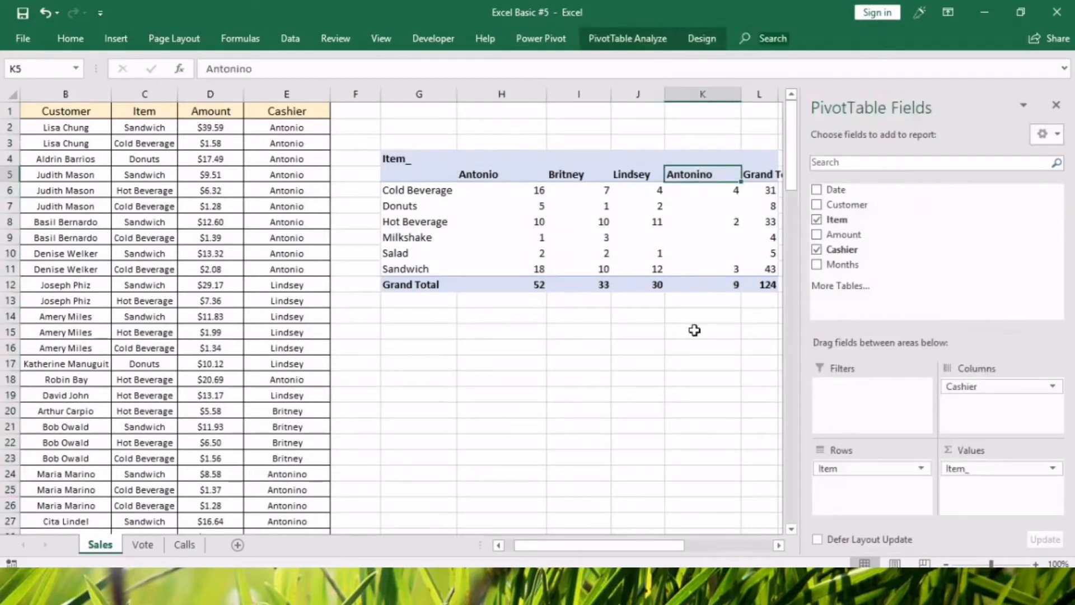
Replace every misspelled cashier name in column E with the original spelling using Find and Replace.
left_click(498, 176)
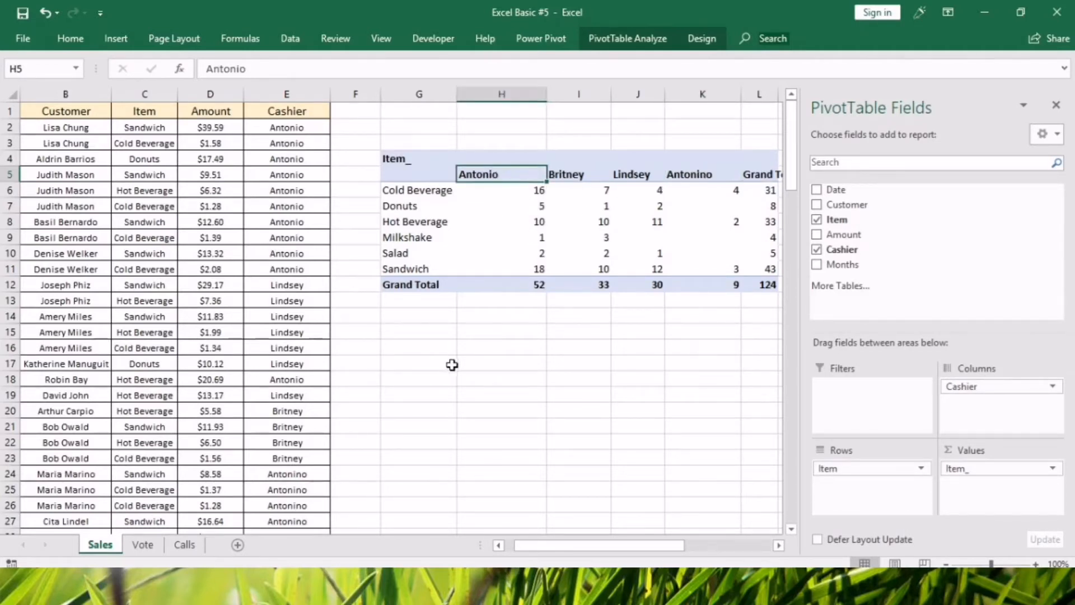
left_click(275, 287)
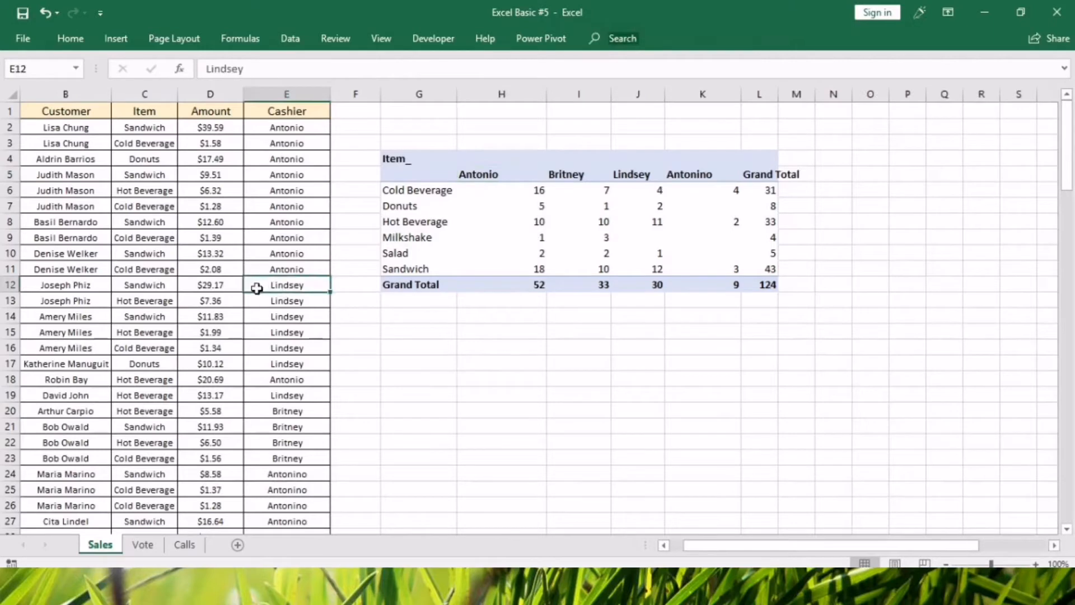
left_click(291, 88)
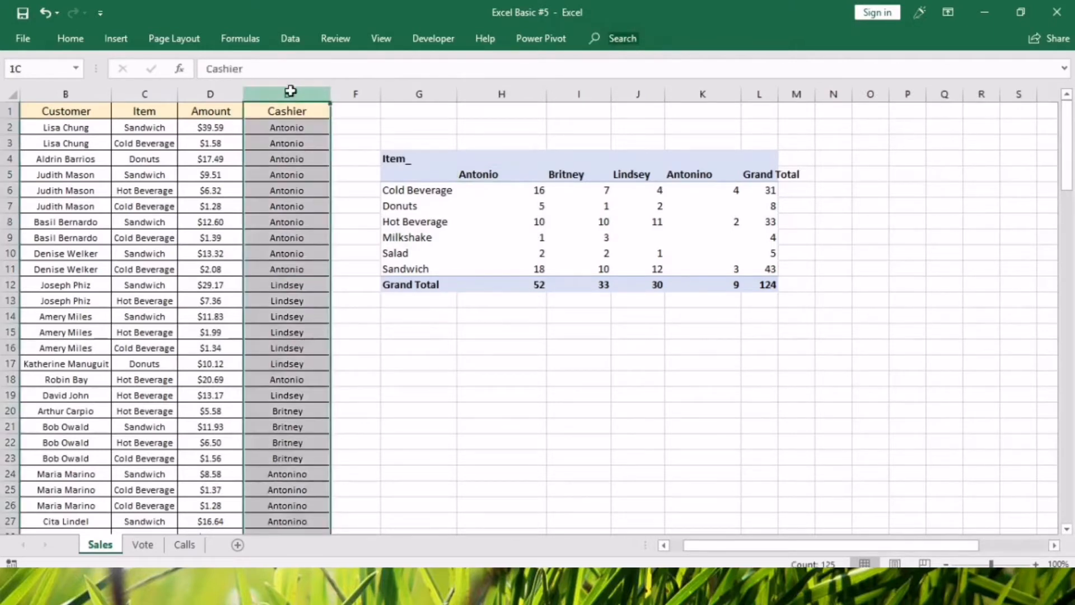
key("ctrl+h")
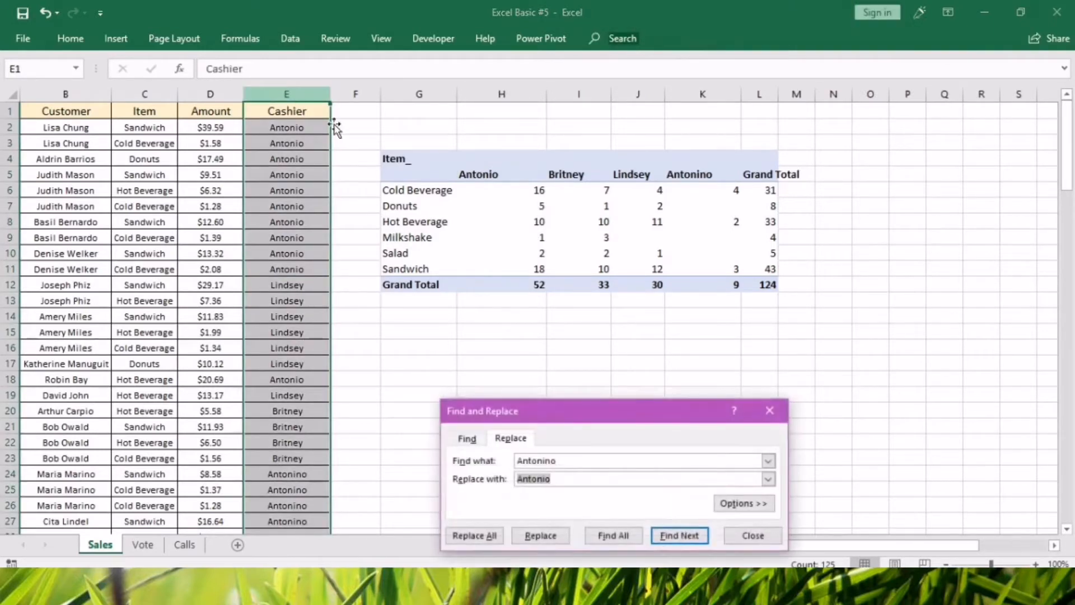
left_click_drag(564, 463, 514, 461)
type("Ac")
type("tonino")
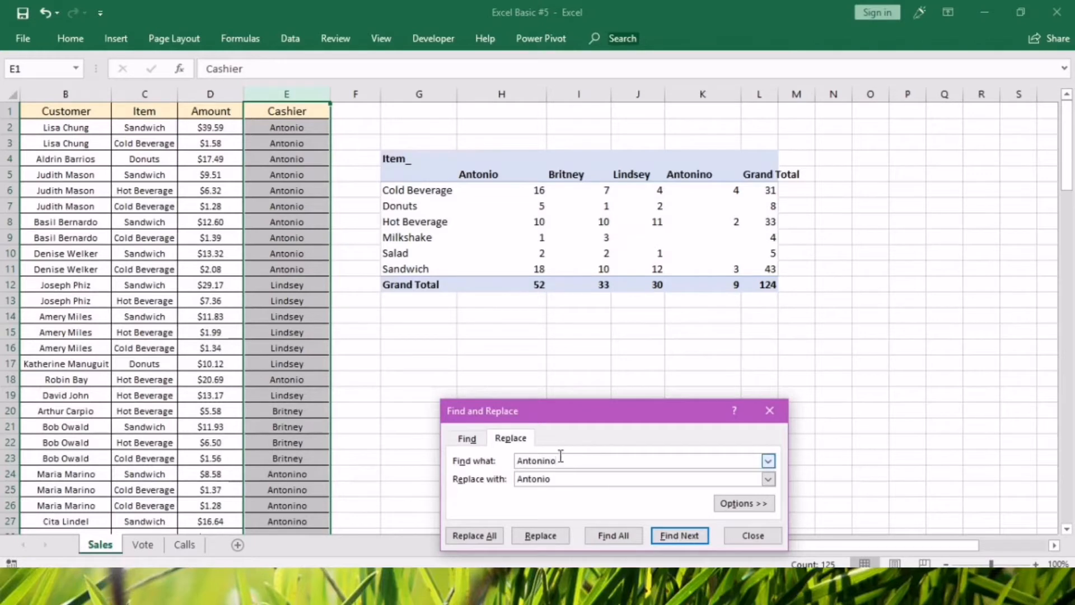
left_click_drag(561, 460, 515, 480)
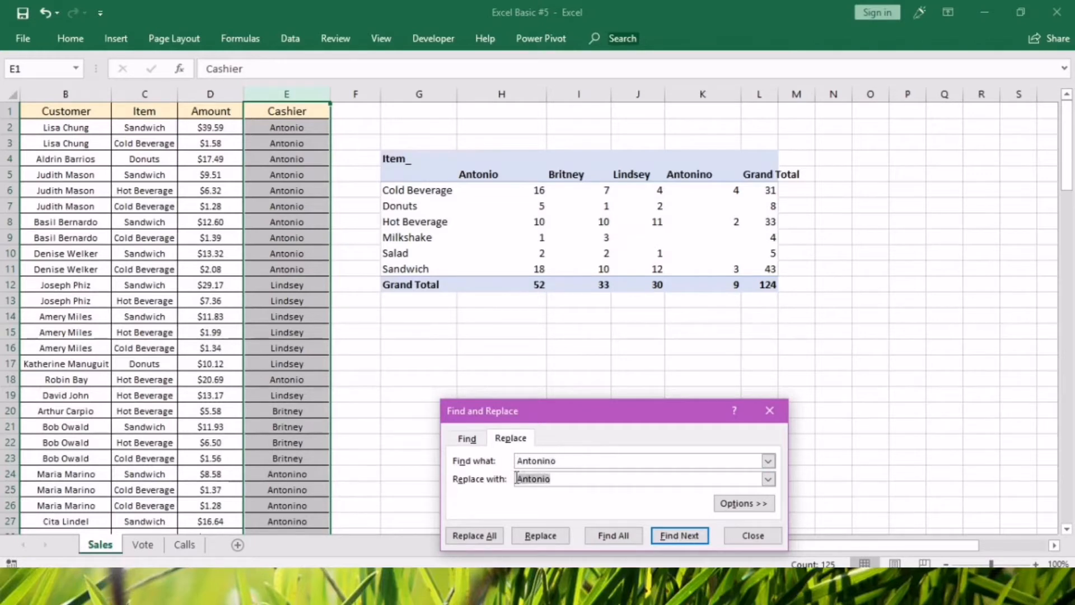
key("BackSpace")
type("Antonio")
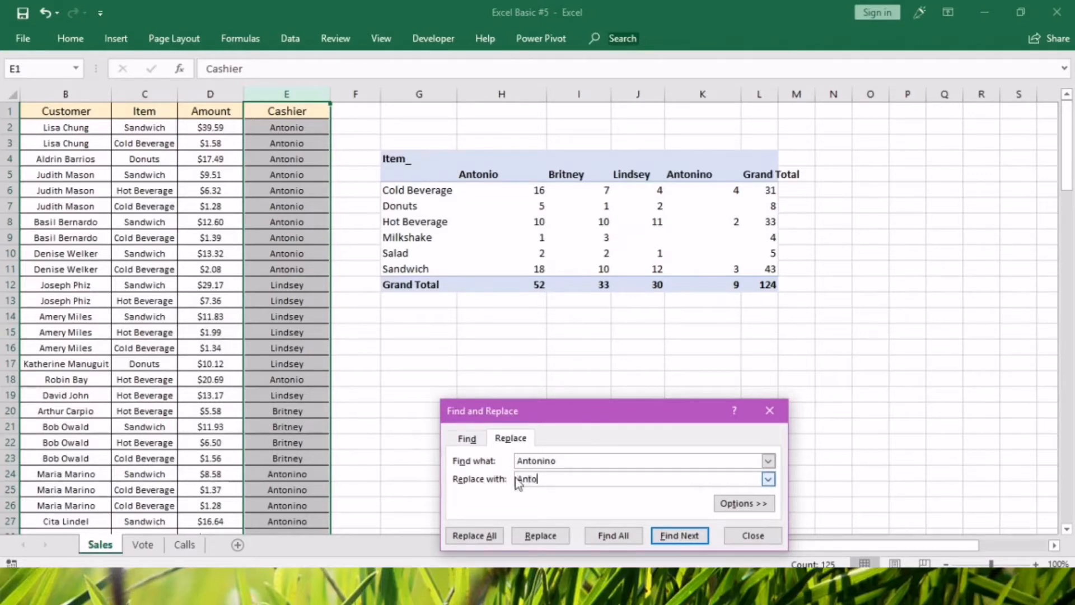
left_click(488, 532)
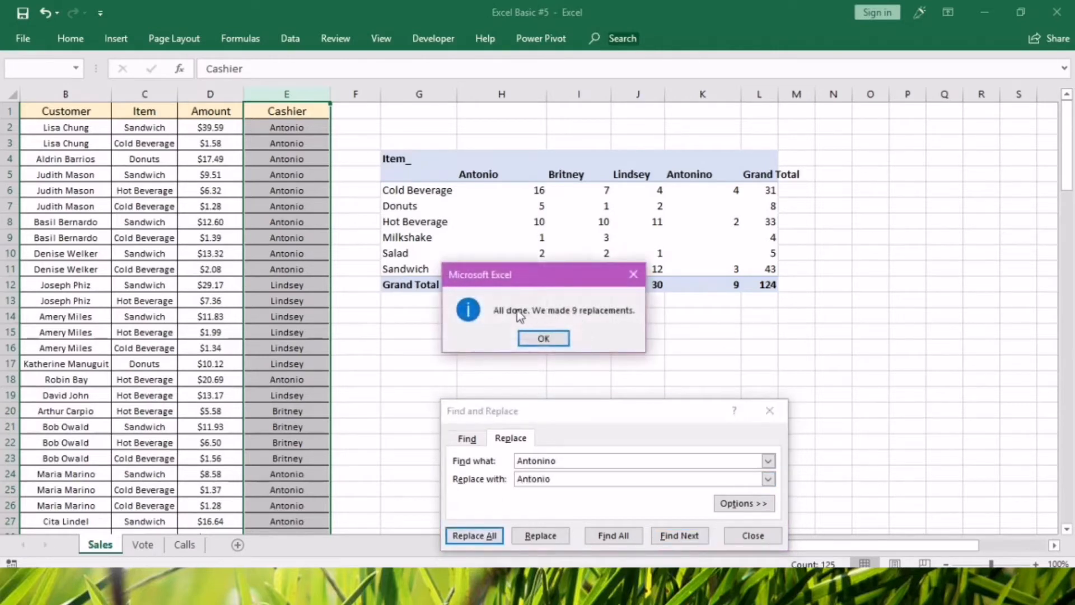
left_click(544, 339)
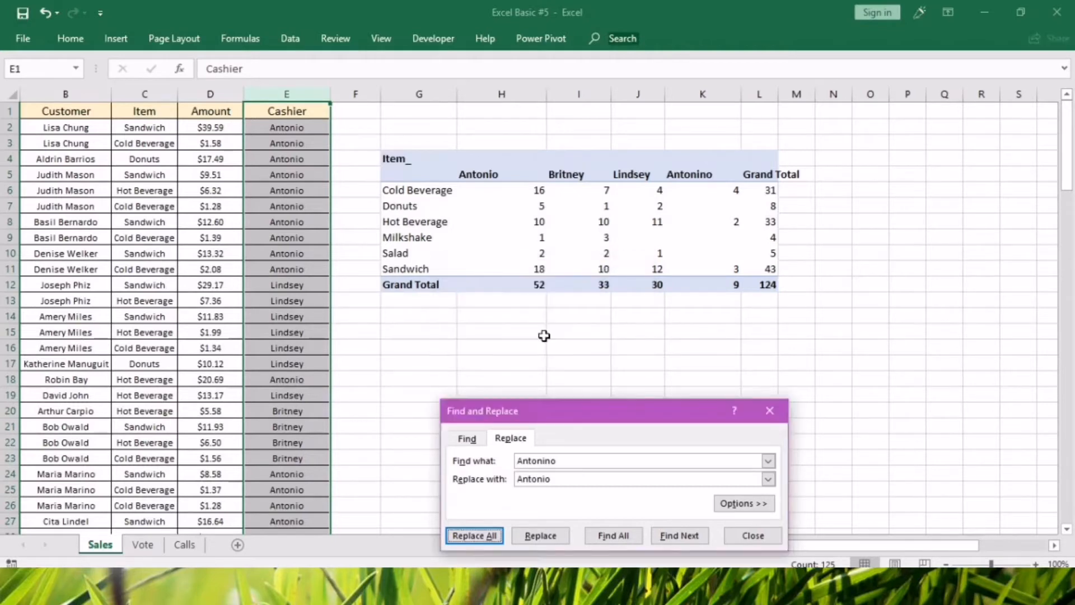
left_click(754, 536)
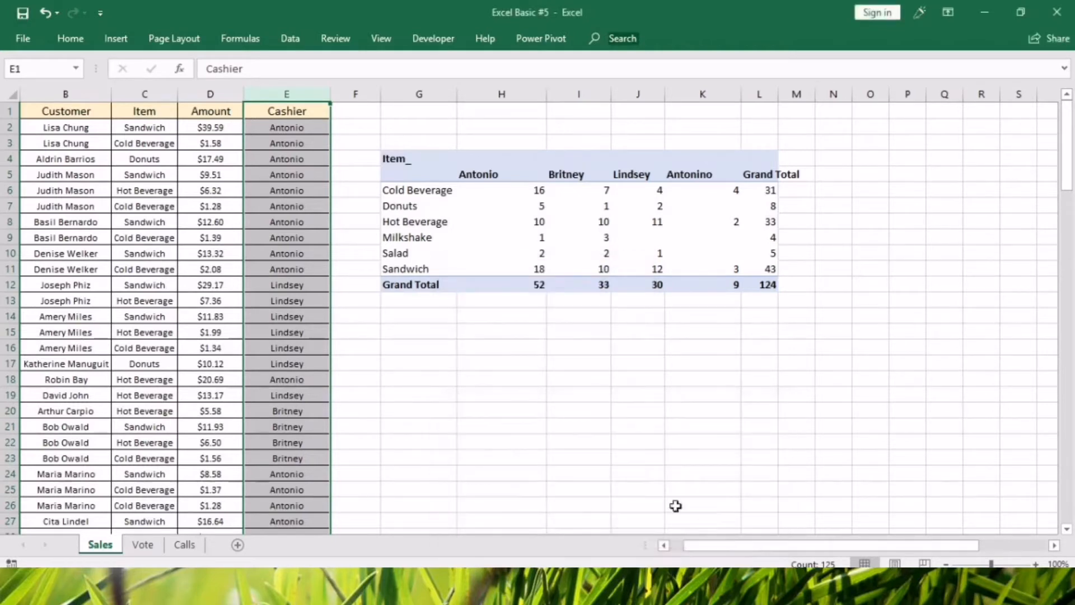
Refresh the cashier pivot table to merge the corrected names into the original cashier's column.
left_click(556, 223)
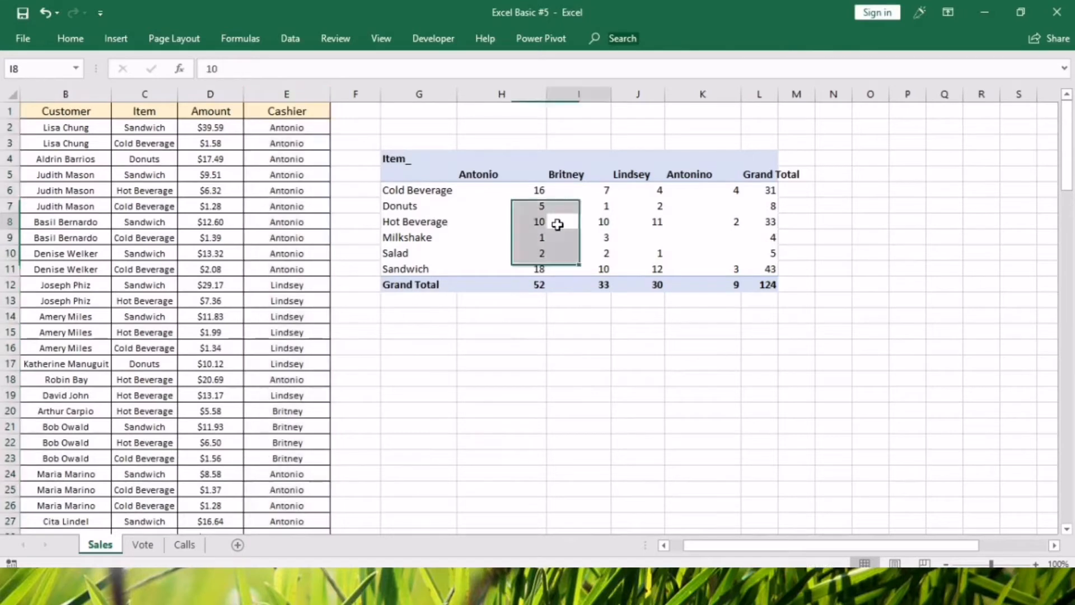
right_click(556, 223)
left_click(612, 300)
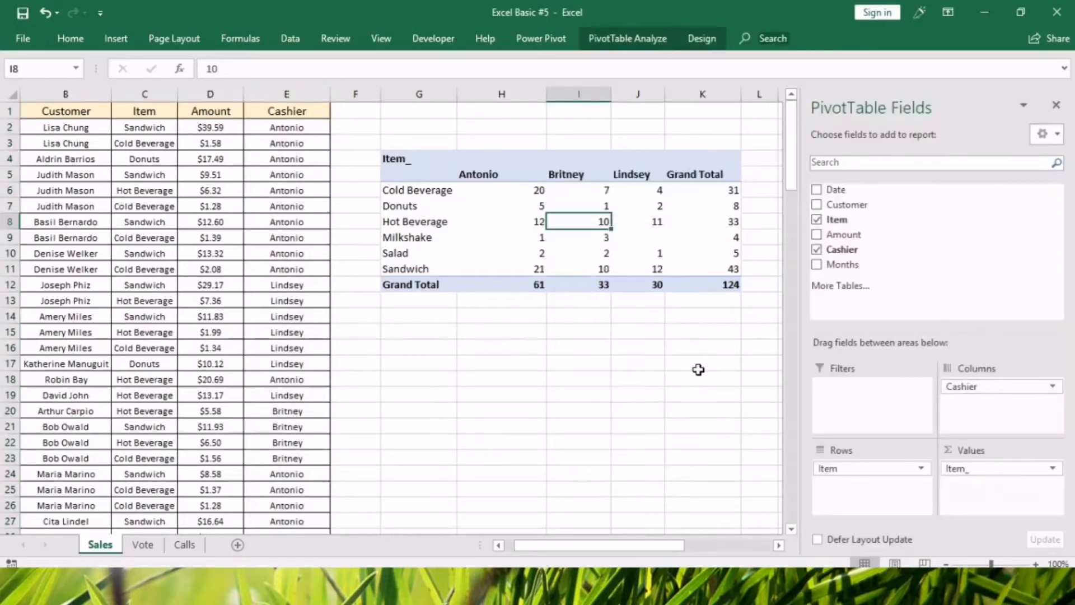
Check the cashier headings of the refreshed pivot table against the source Cashier column E.
left_click(644, 175)
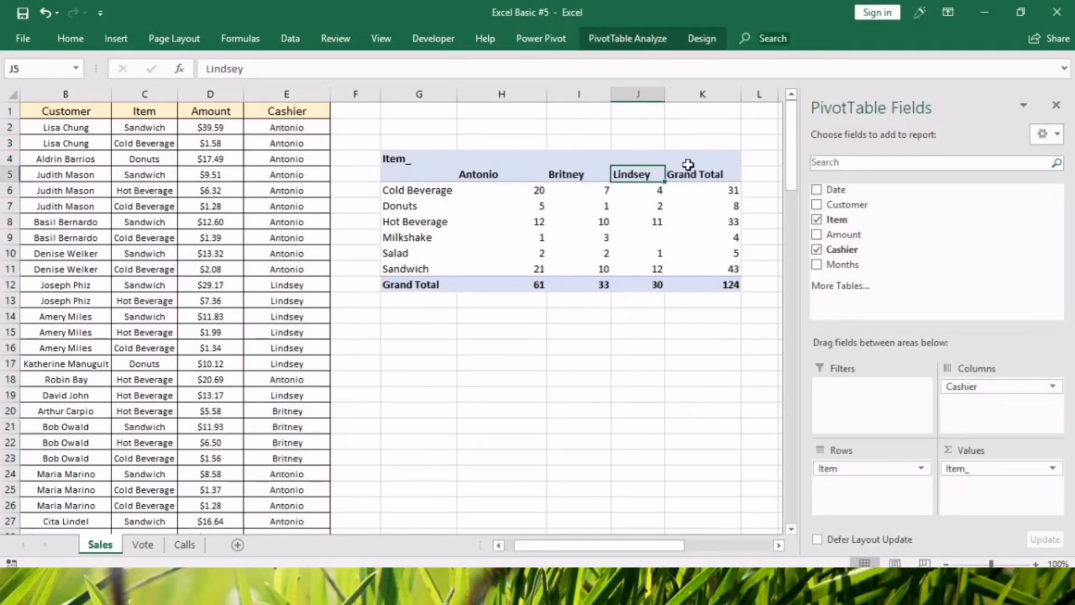
left_click(496, 177)
left_click(278, 93)
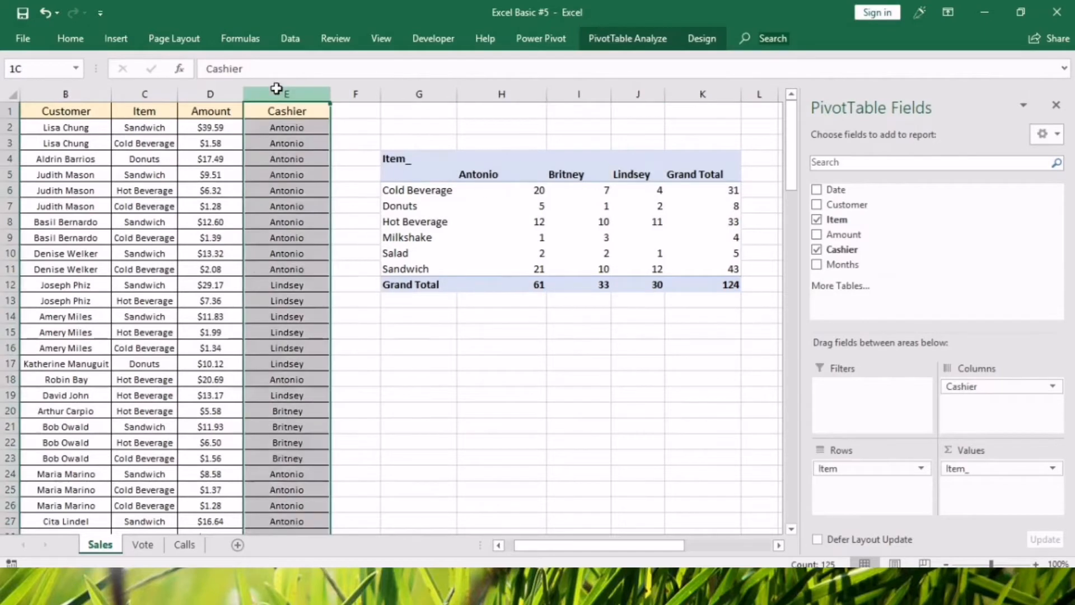
left_click(587, 409)
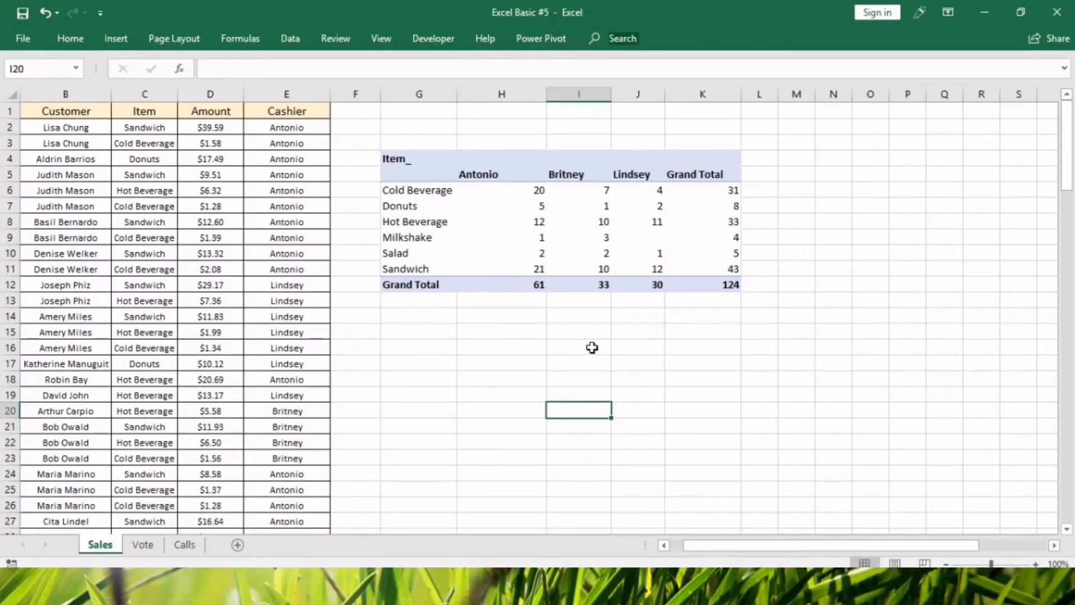
left_click(533, 239)
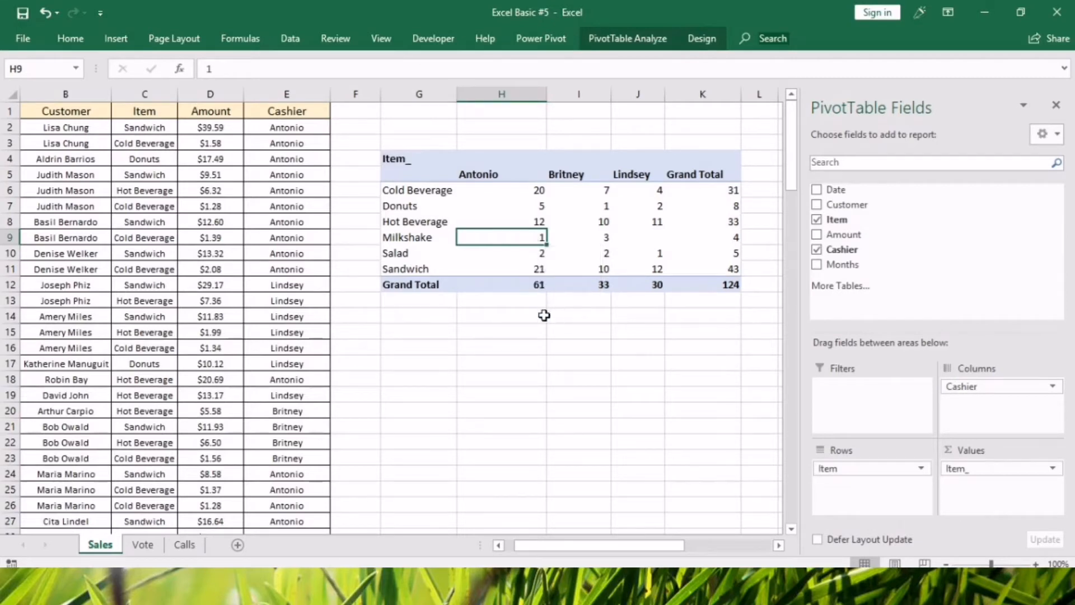
left_click(554, 365)
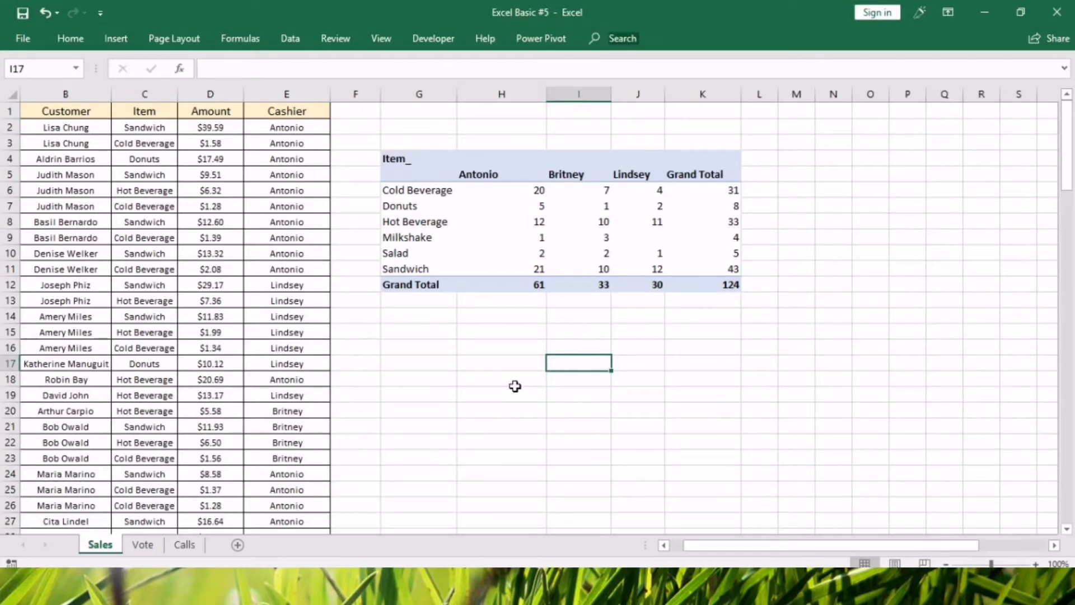
left_click(422, 222)
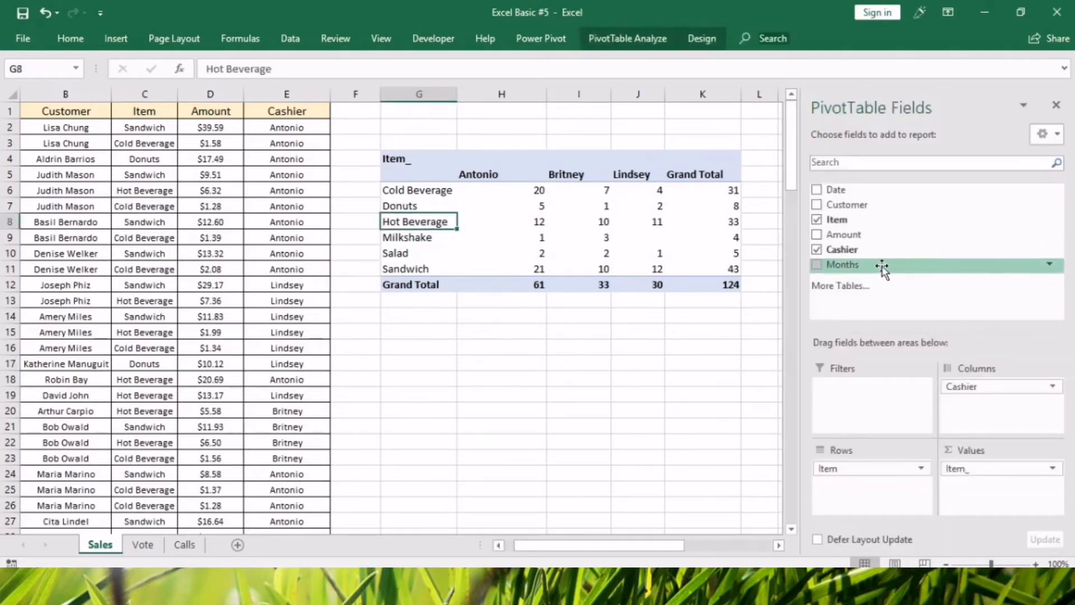
mouse_move(709, 280)
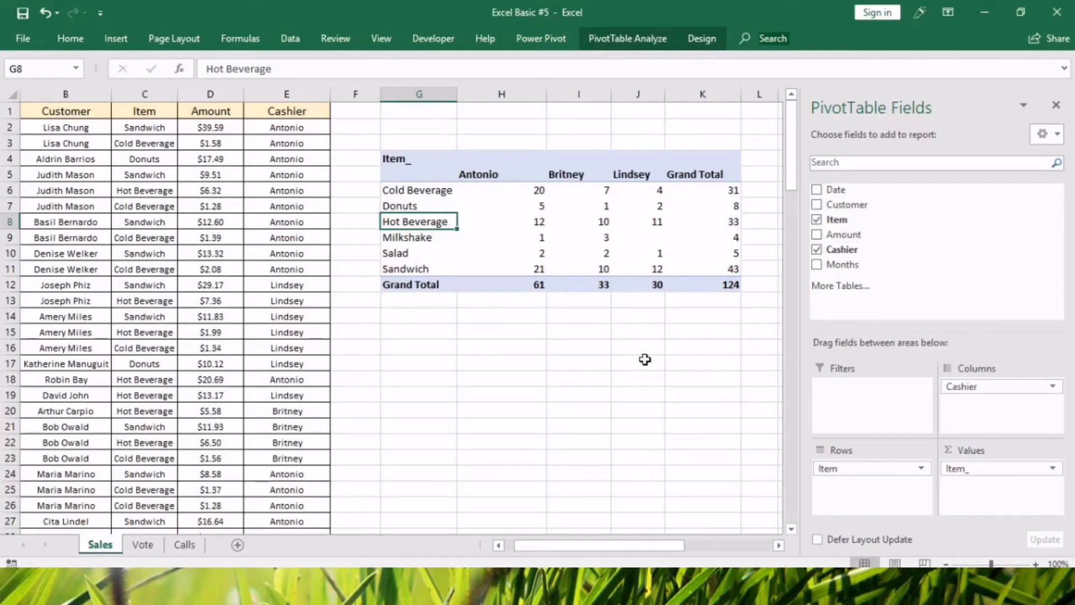
Add the Date field to the pivot table as a report filter and refresh the table.
left_click(541, 236)
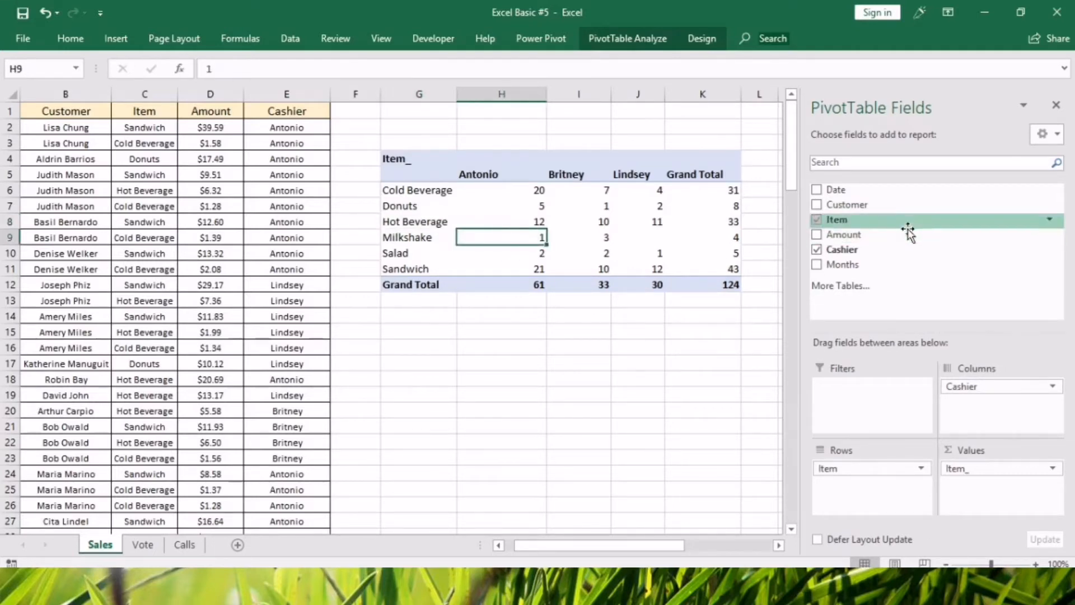
left_click_drag(839, 189, 848, 420)
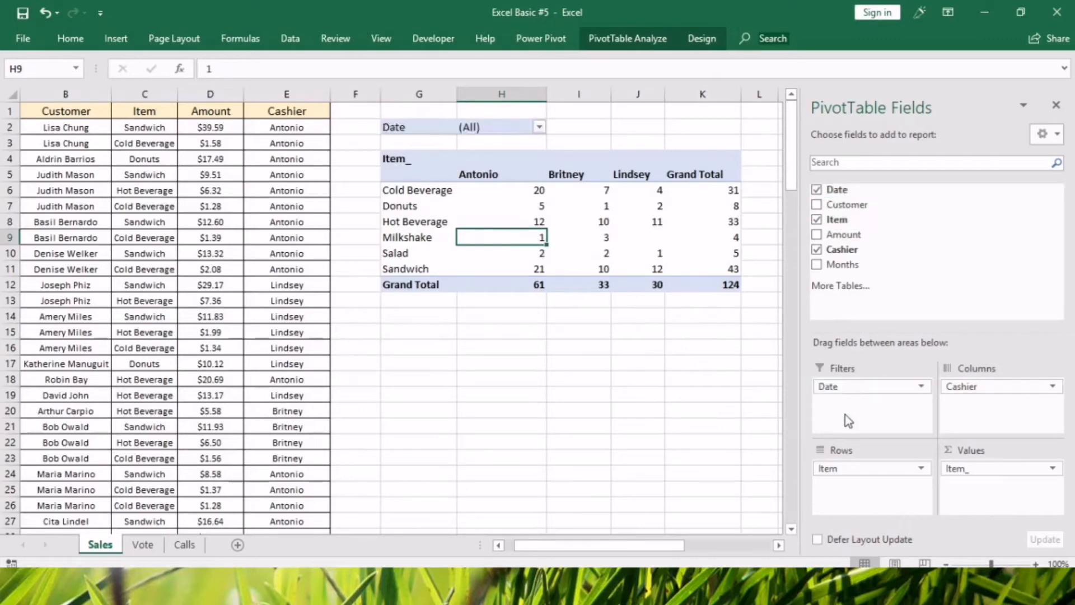
right_click(482, 222)
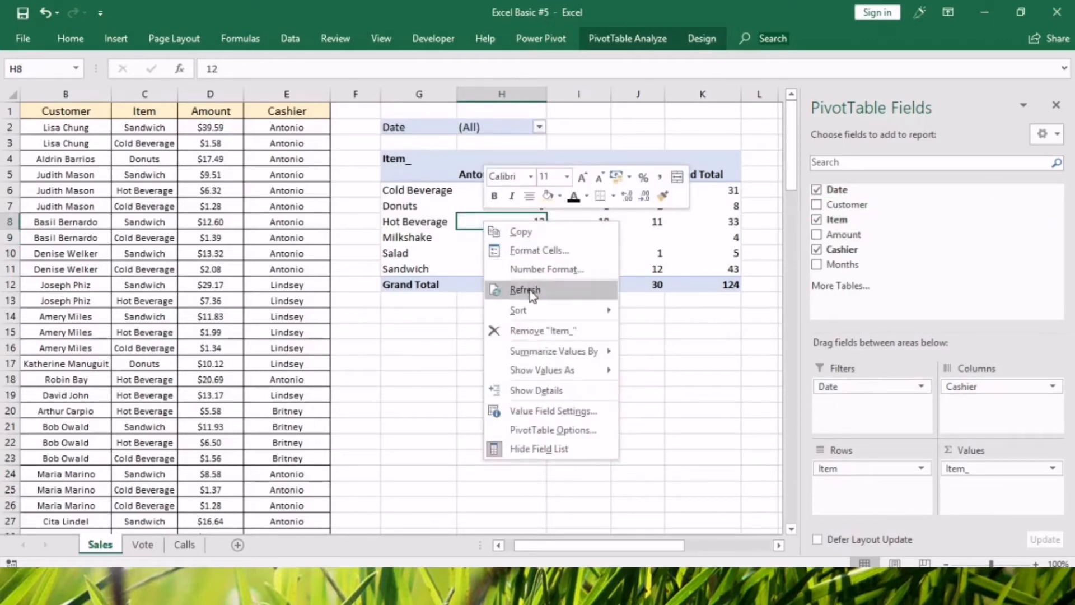
left_click(531, 290)
right_click(510, 221)
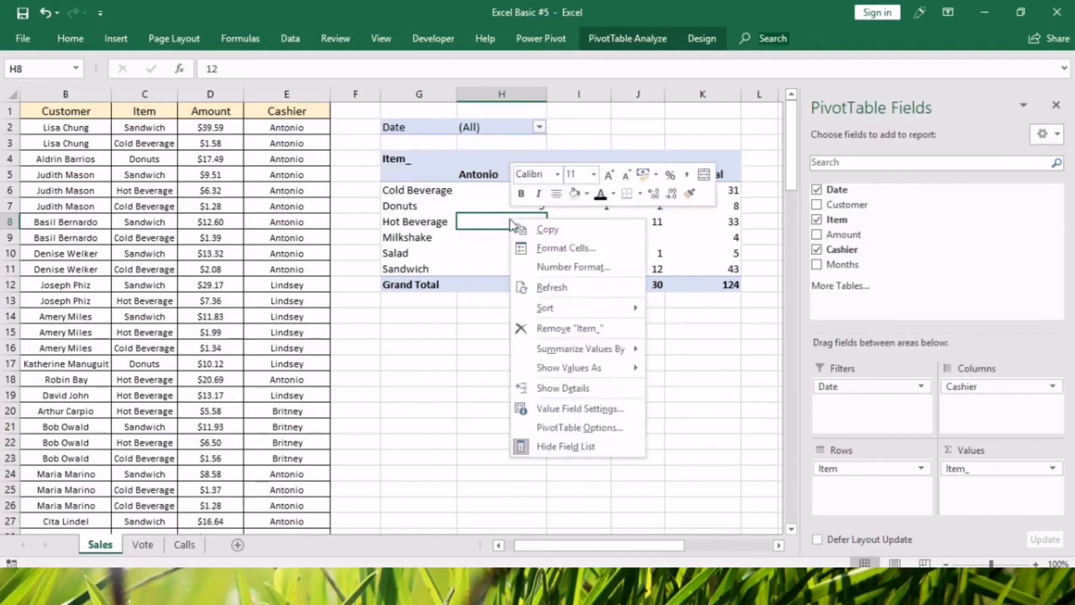
left_click(540, 288)
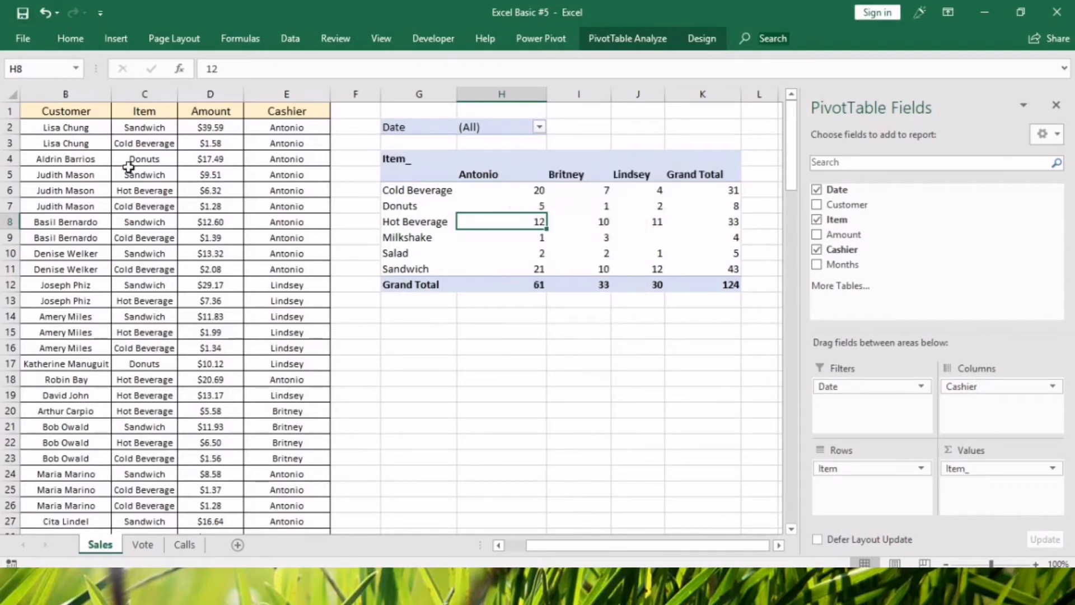
Clear the contents of source data columns B through E on the Sales sheet.
left_click(130, 177)
left_click_drag(65, 94, 286, 94)
key("Delete")
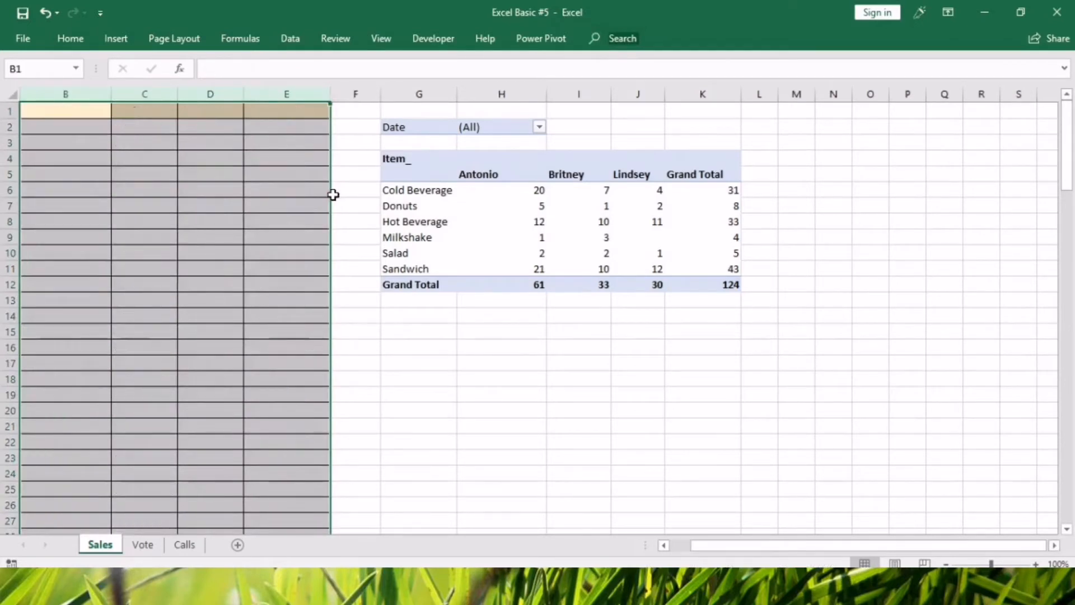
Try to refresh the pivot table with its source columns emptied.
left_click(463, 336)
right_click(467, 221)
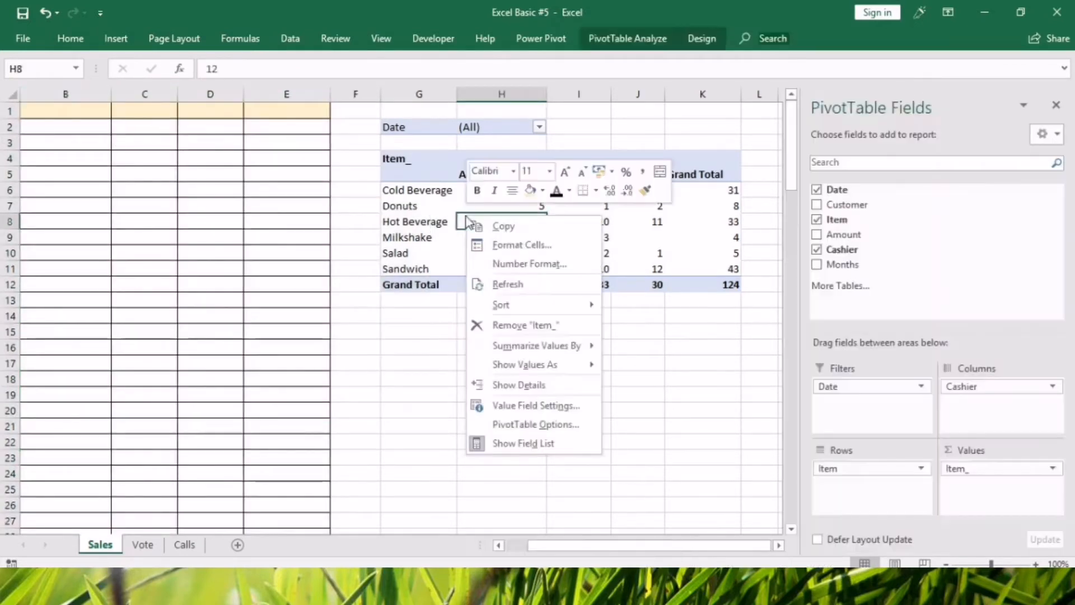
left_click(508, 284)
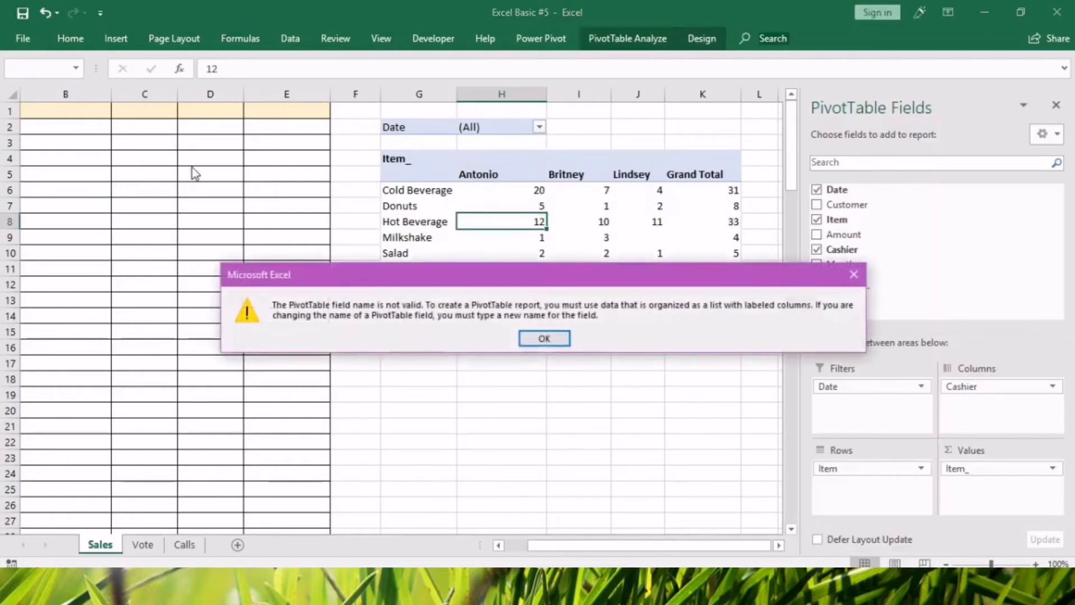
left_click(530, 337)
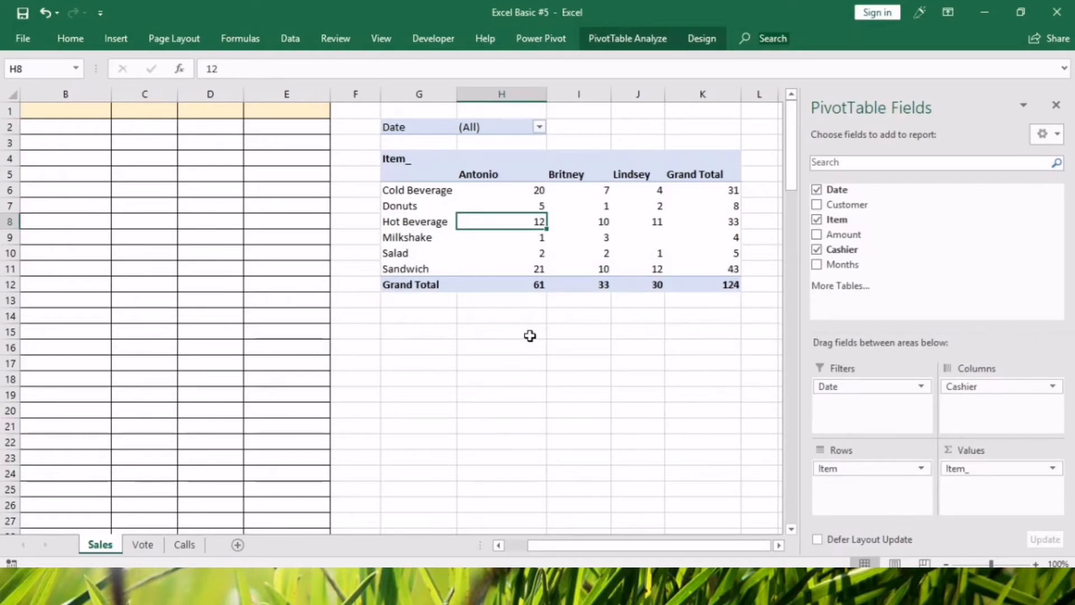
Filter the pivot table's Date field to the multiple items 01-Jan through 07-Jan.
left_click(540, 127)
left_click(365, 301)
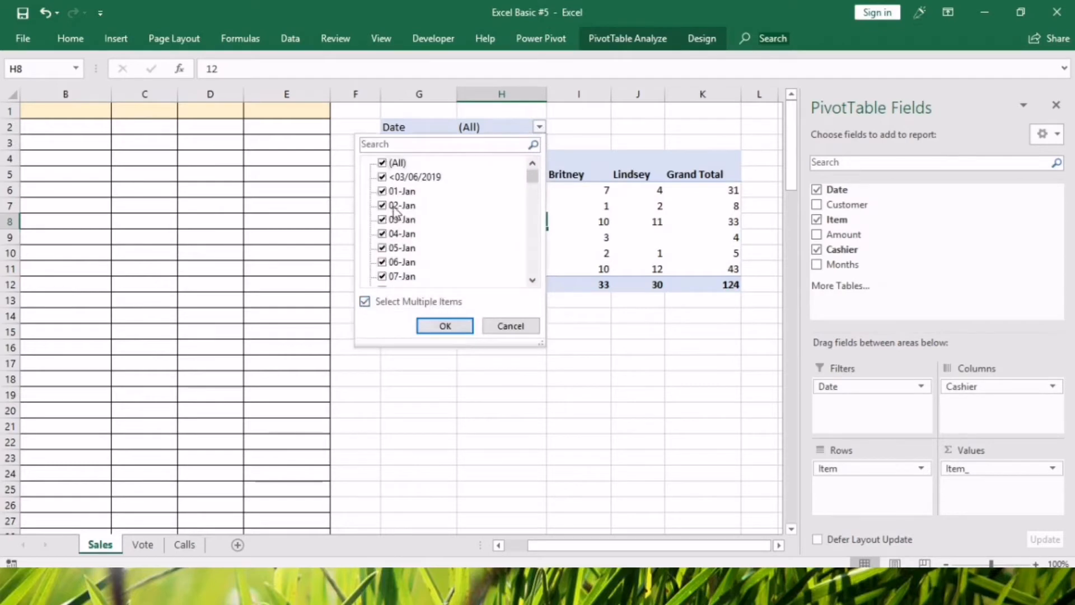
left_click(383, 163)
left_click(382, 191)
left_click(382, 205)
left_click(382, 220)
left_click(382, 234)
left_click(382, 247)
left_click(382, 262)
left_click(382, 276)
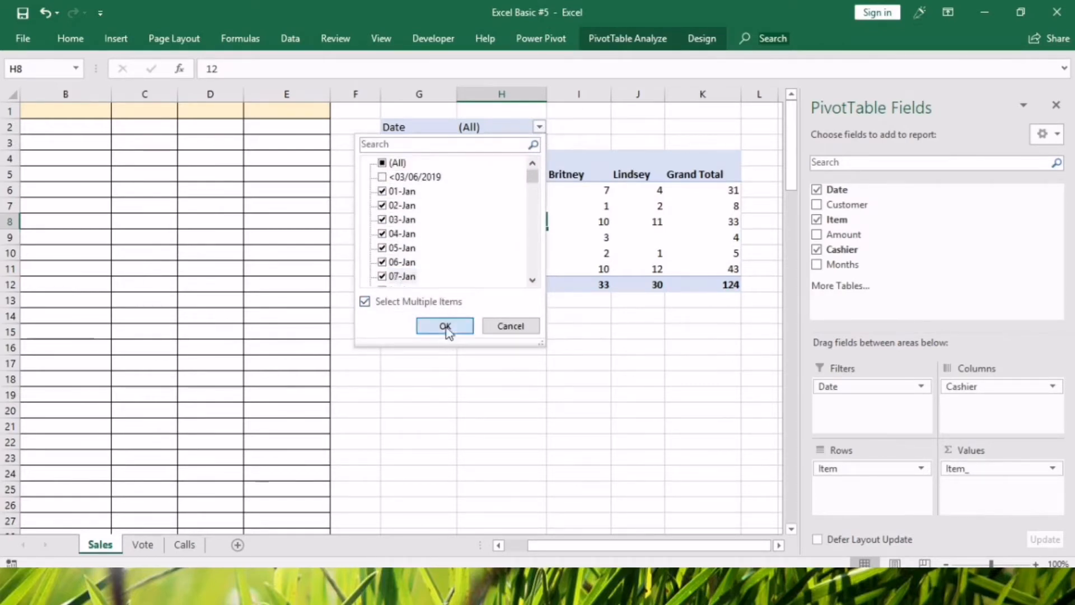
left_click(445, 332)
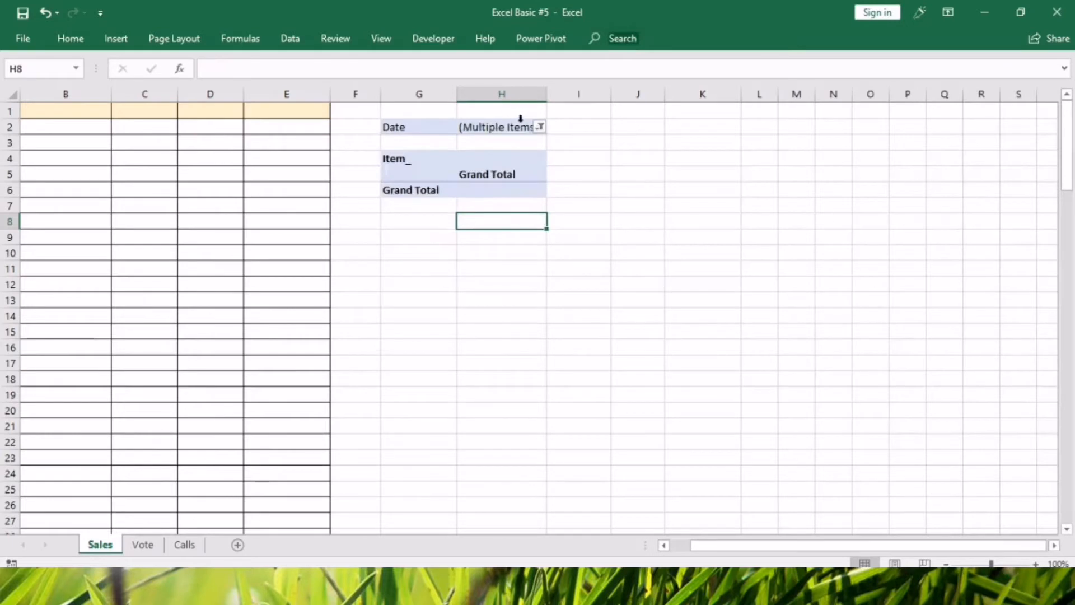
Change the Date filter to 09-Jul, 10-Jul and 12-Jul through 15-Jul only.
left_click(540, 127)
left_click(384, 164)
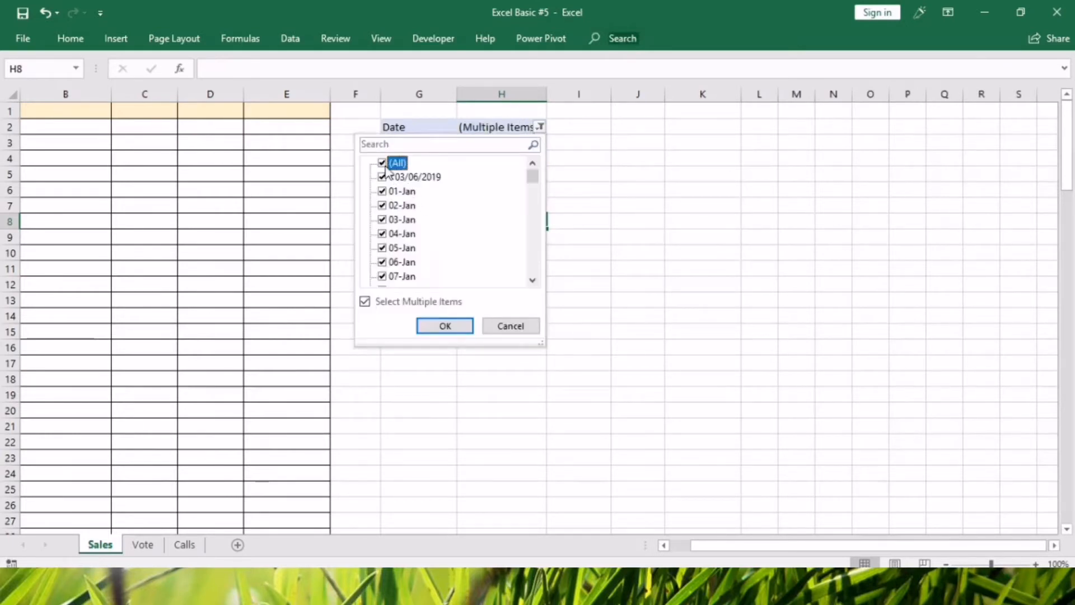
left_click(384, 164)
left_click_drag(532, 174, 532, 222)
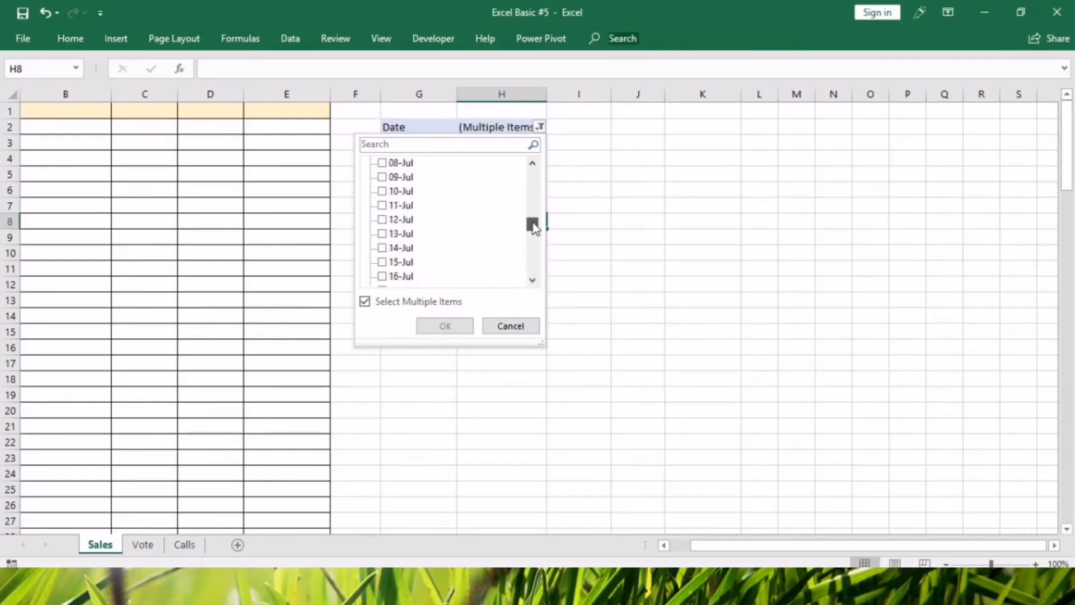
left_click(382, 177)
left_click(383, 192)
left_click(383, 219)
left_click(383, 234)
left_click(383, 248)
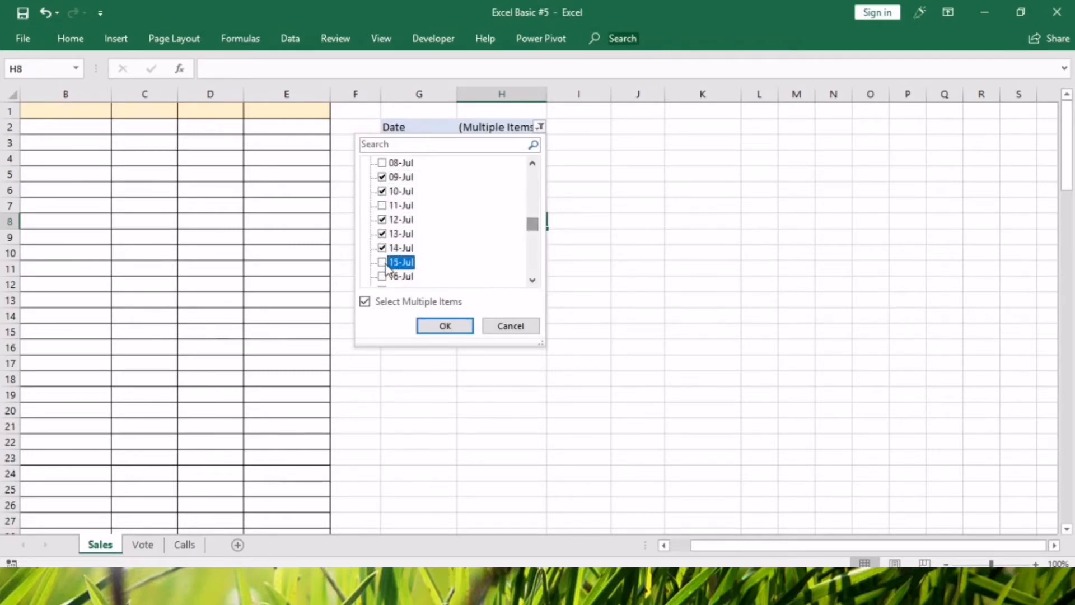
left_click(430, 325)
Reset the Date filter so that all dates are included.
left_click(540, 128)
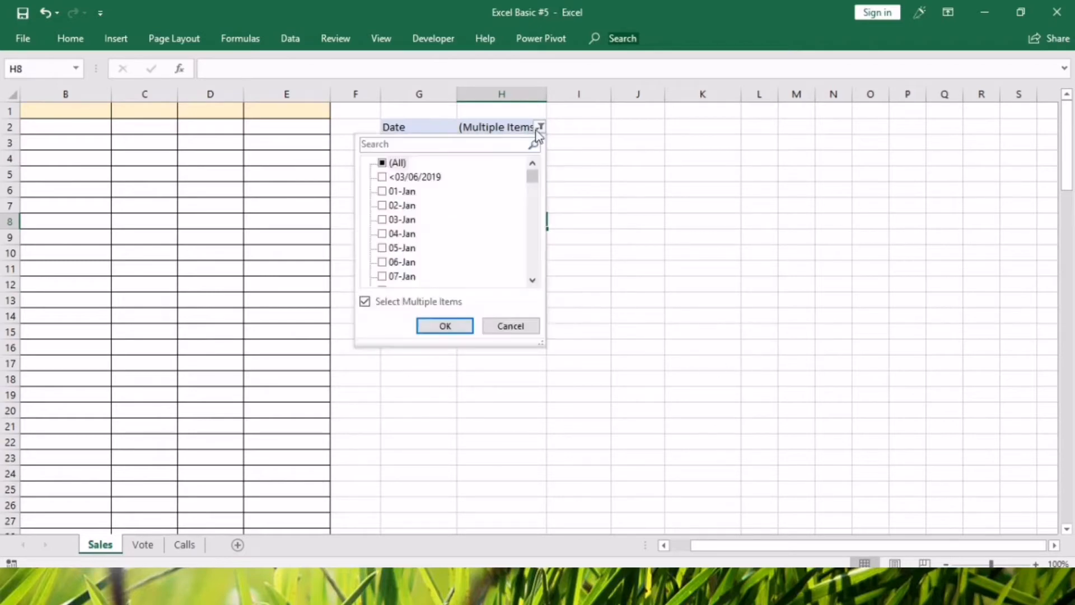
left_click(382, 163)
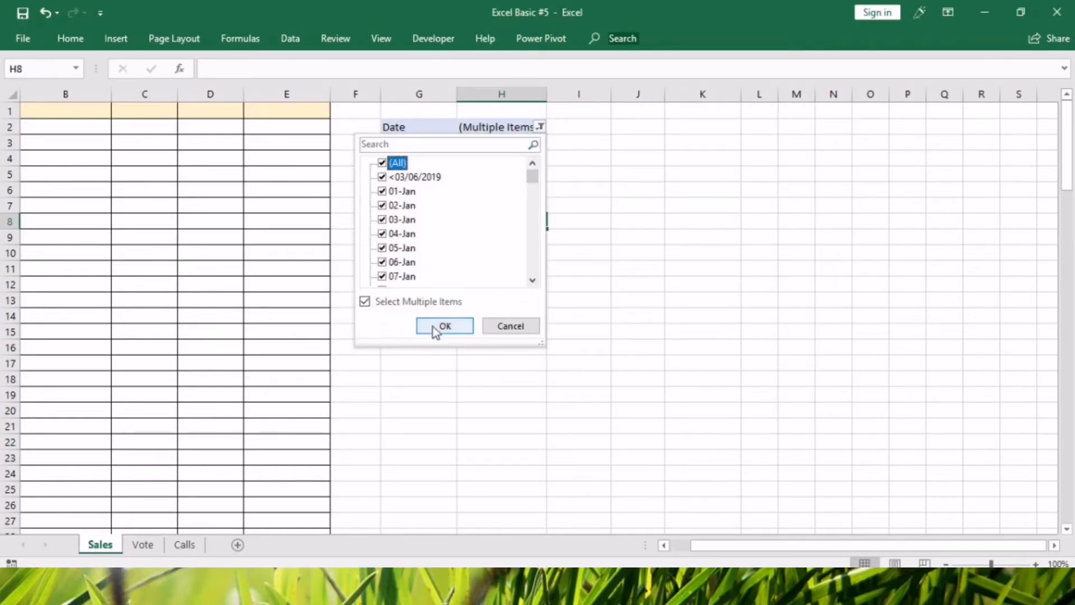
left_click(443, 327)
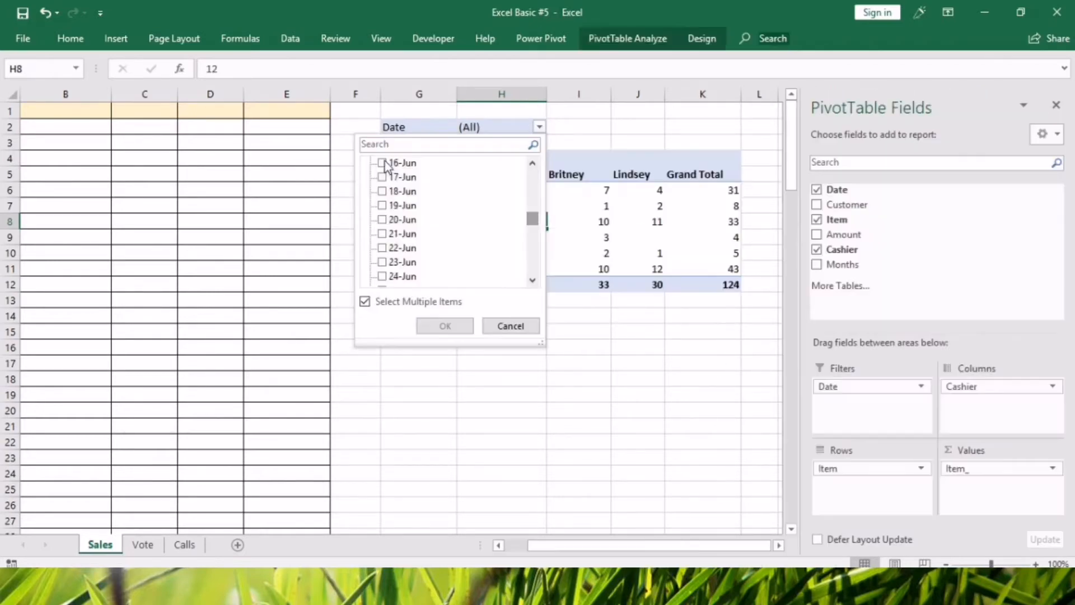
Filter the pivot table's Date field to multiple June dates, including 16-Jun through 20-Jun.
left_click(382, 162)
left_click(382, 177)
left_click(383, 205)
left_click(382, 220)
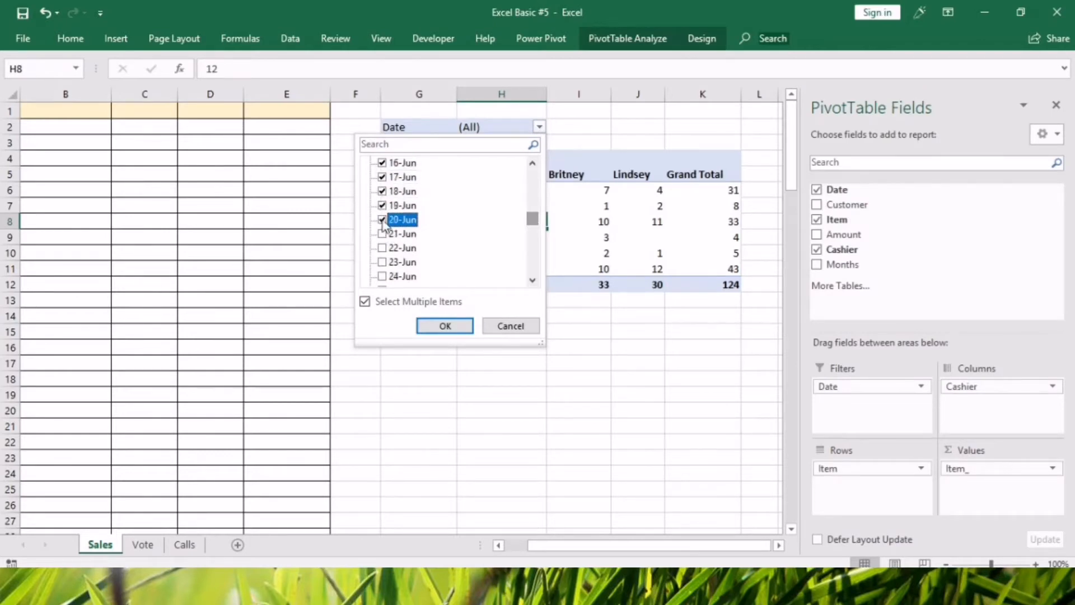
left_click(444, 328)
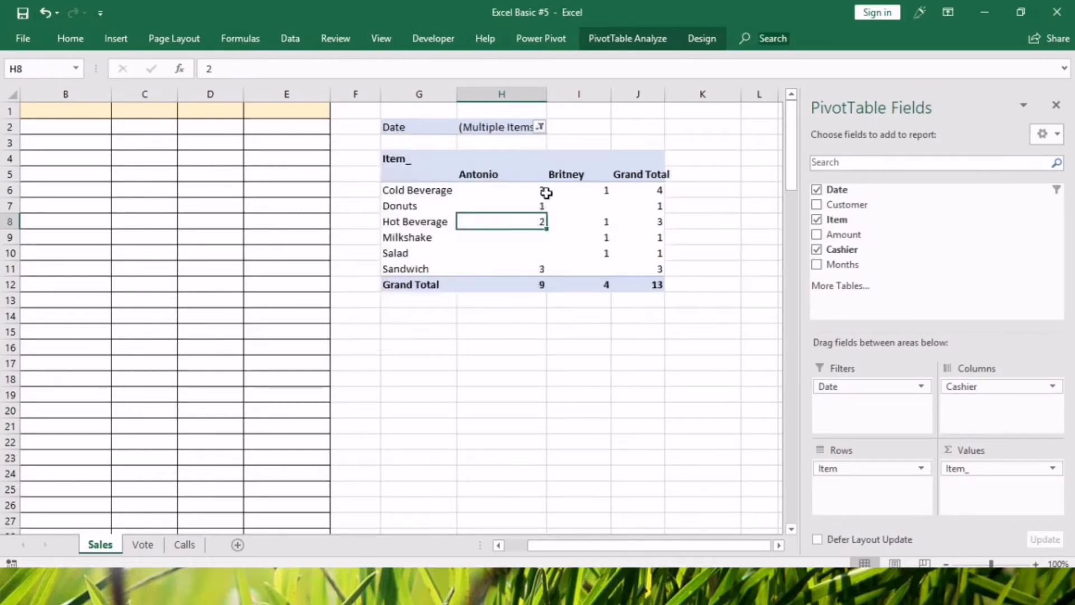
Check the first cashier's item counts in the date-filtered pivot table.
mouse_move(537, 203)
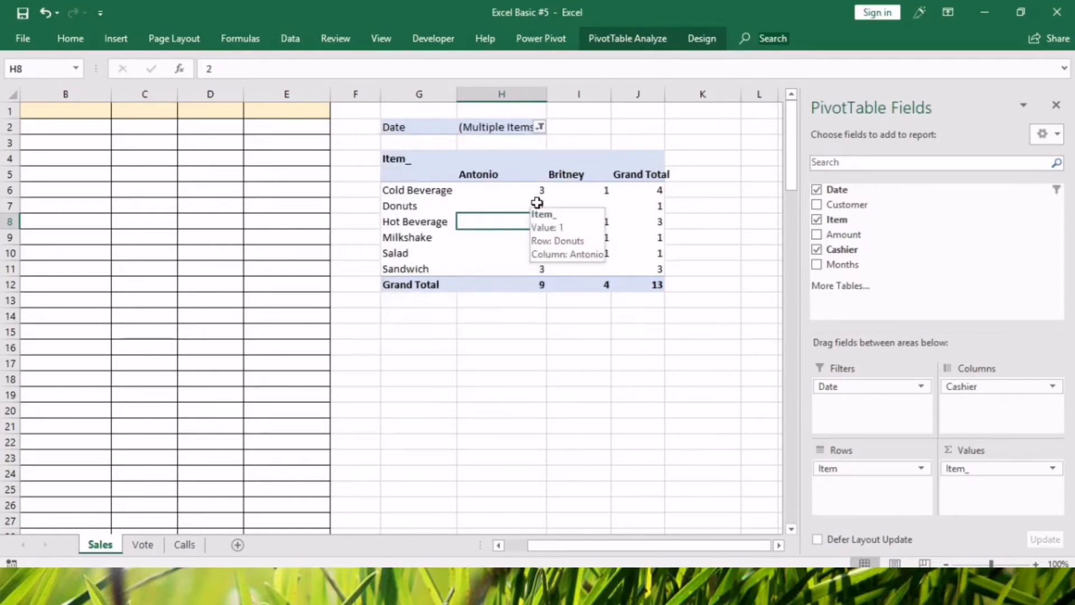
left_click(536, 205)
key("Down")
key("Down")
key("Down")
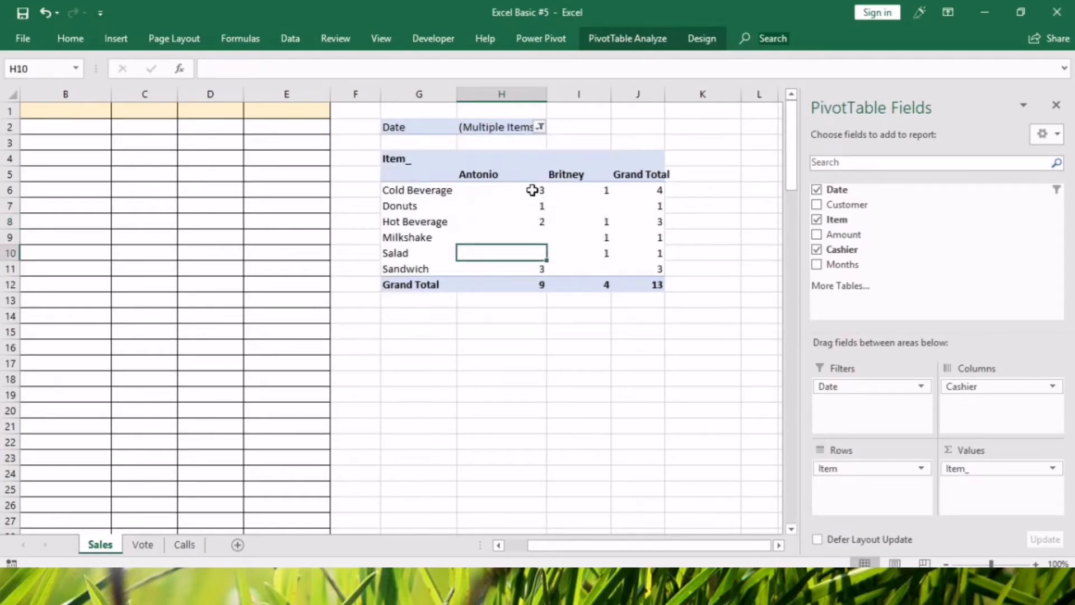
left_click(541, 127)
left_click_drag(533, 187, 527, 225)
left_click(381, 191)
left_click(382, 205)
left_click(382, 219)
left_click(382, 234)
left_click(382, 247)
left_click(436, 326)
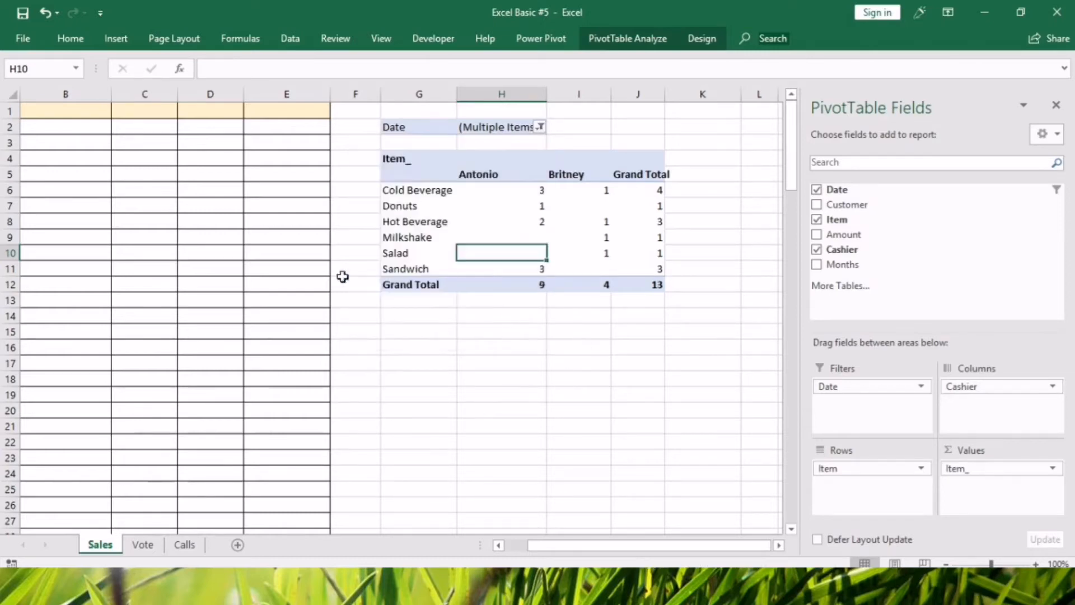
Try to refresh the filtered pivot table while its source data is still cleared.
right_click(513, 219)
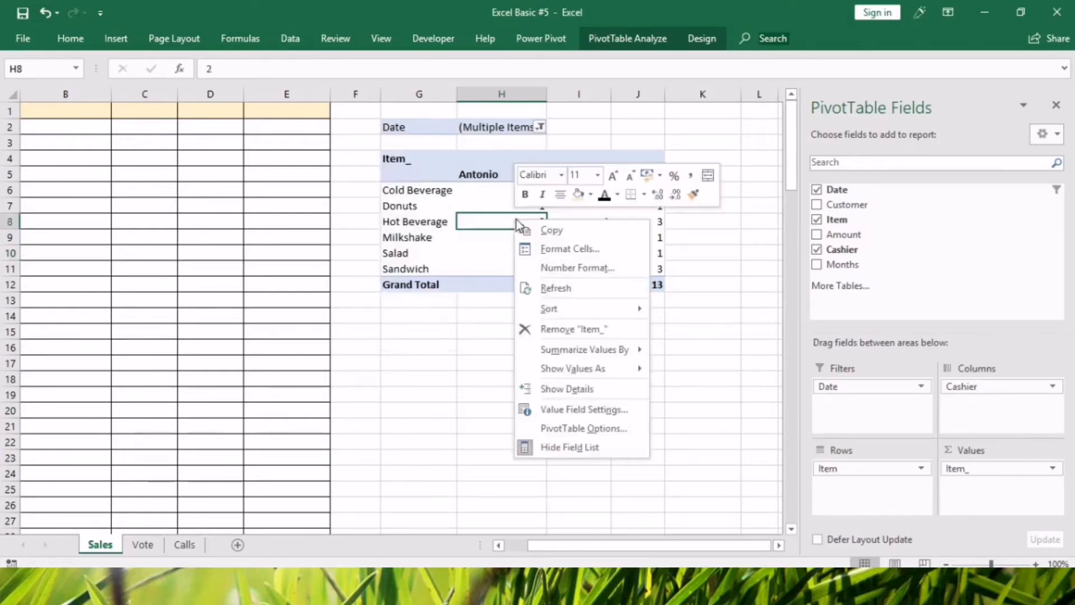
left_click(553, 283)
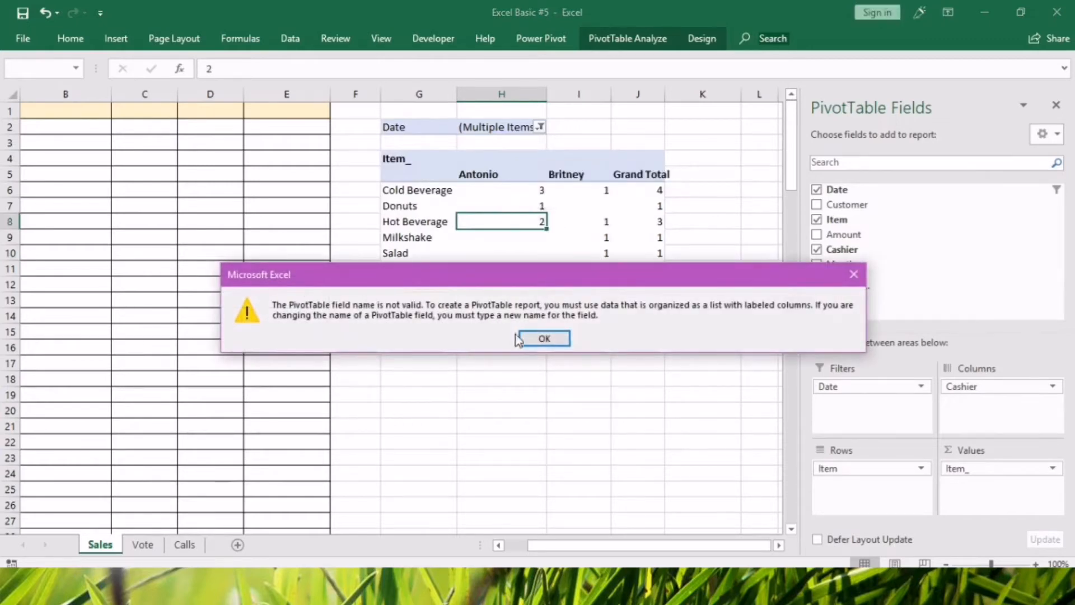
left_click(538, 338)
Undo the date filtering and the clearing of the source columns.
left_click(47, 13)
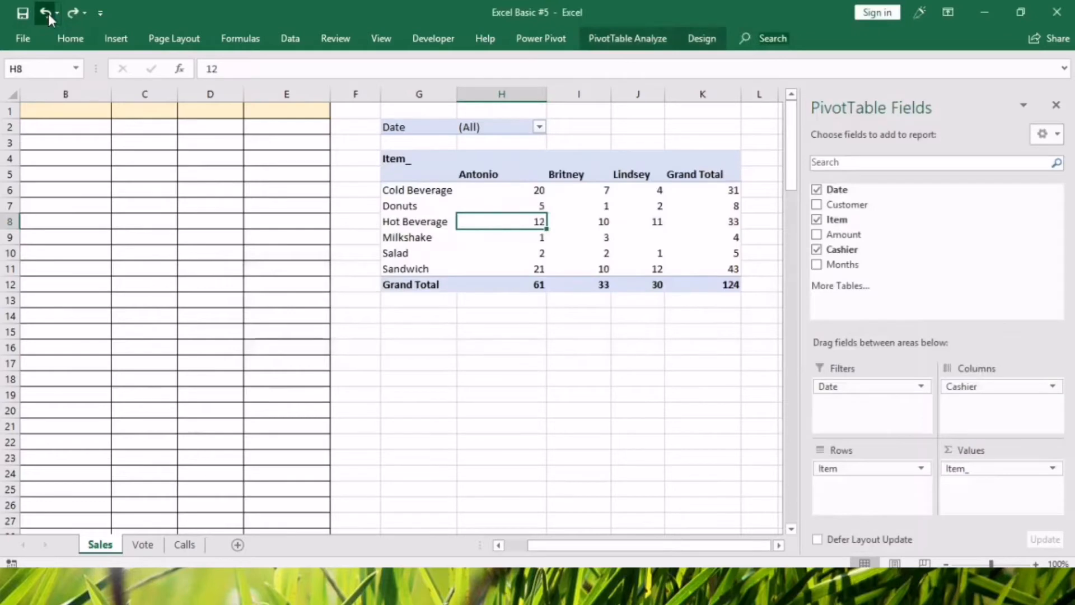
left_click(48, 14)
left_click(372, 375)
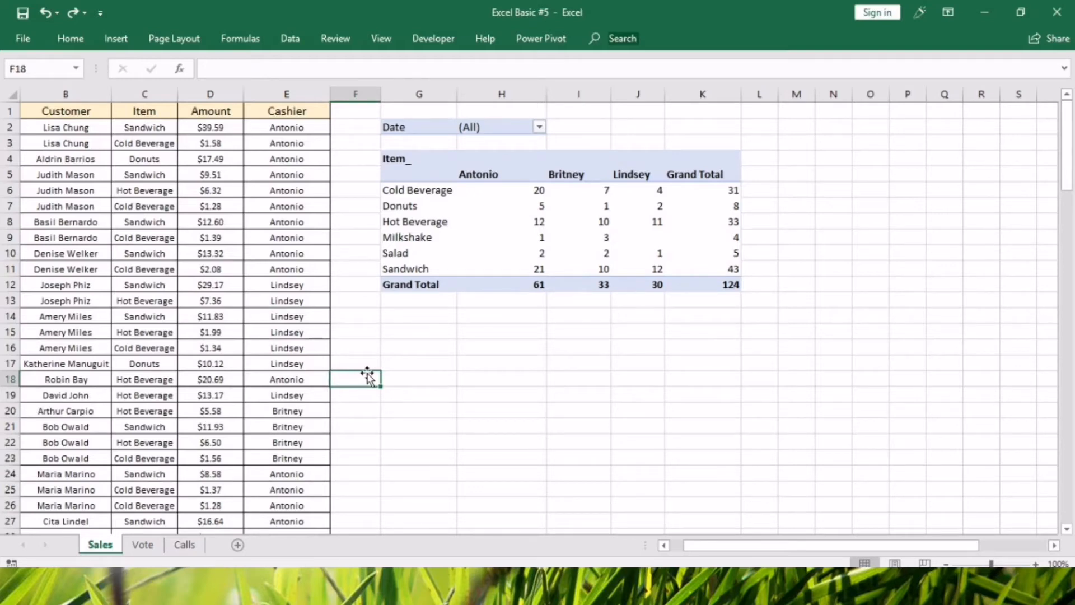
left_click(560, 374)
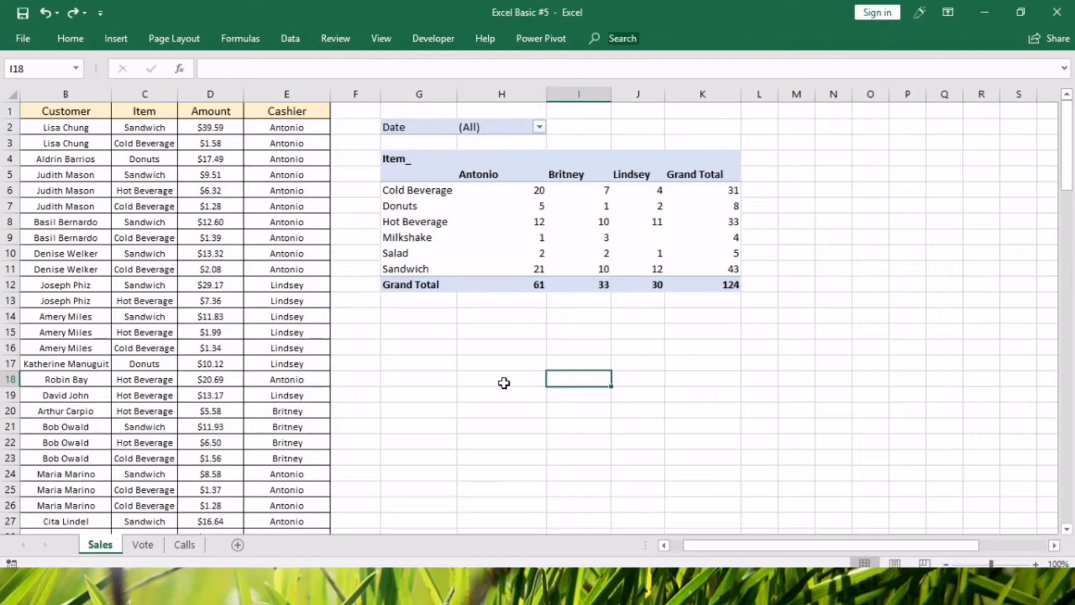
Group the Cold Beverage, Hot Beverage and Milkshake rows in the pivot table.
left_click(428, 193)
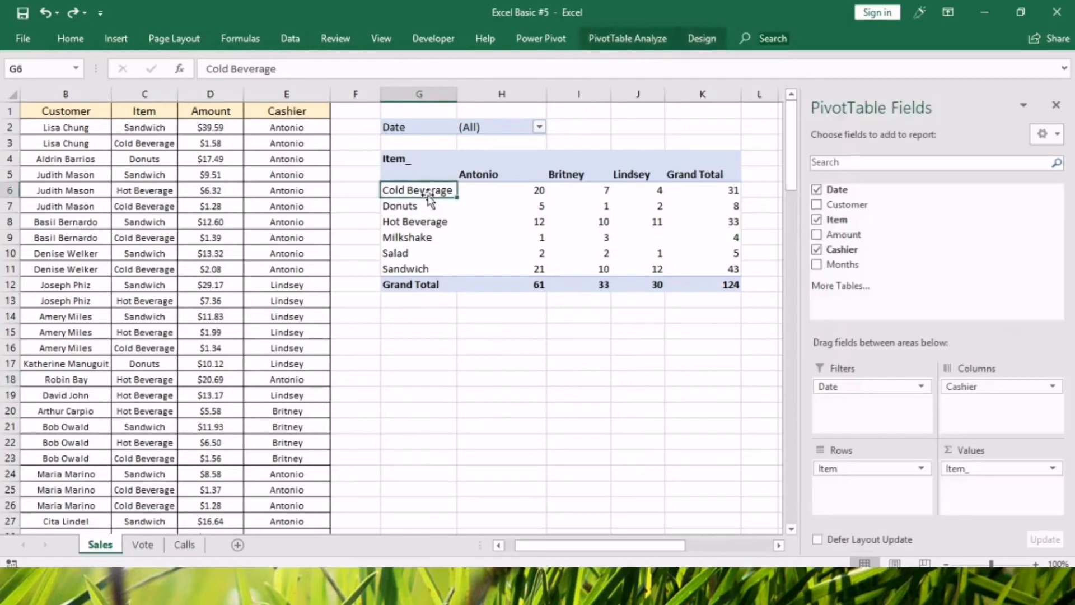
left_click(414, 222)
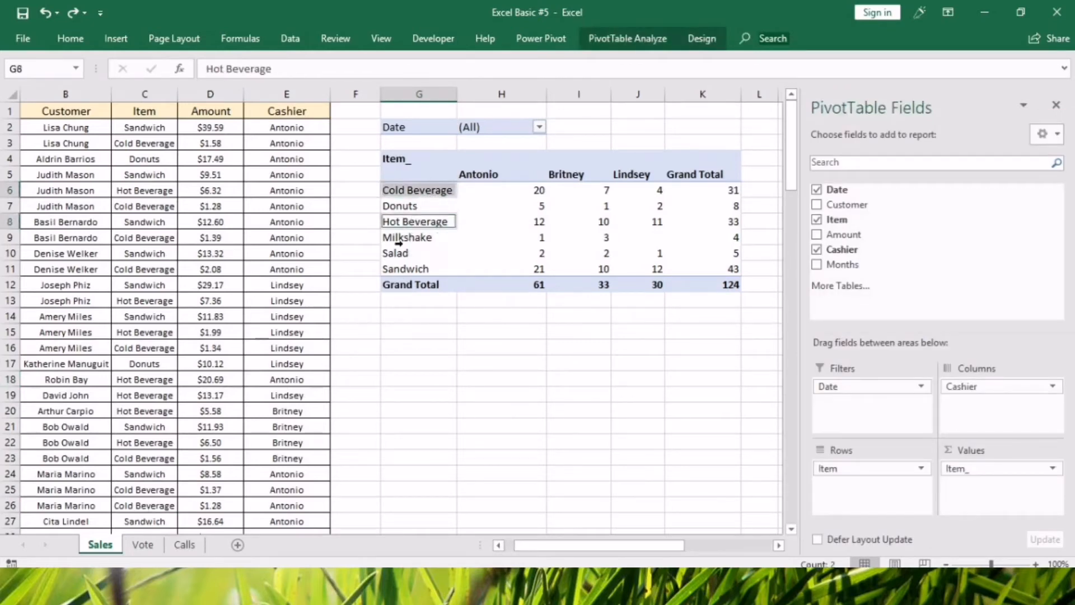
left_click(399, 238)
left_click(409, 191)
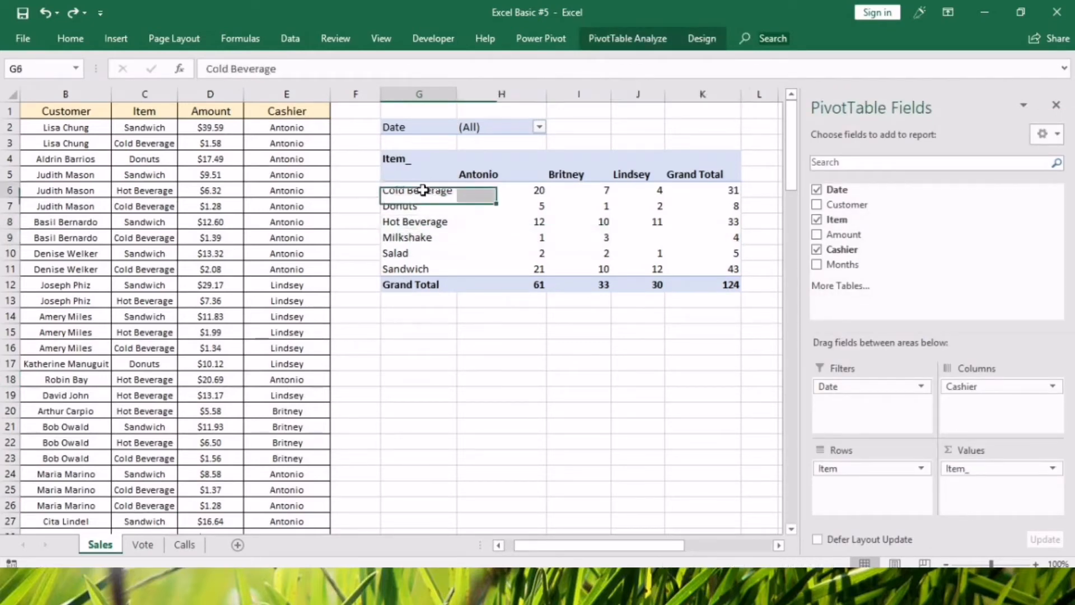
left_click(415, 221, "ctrl")
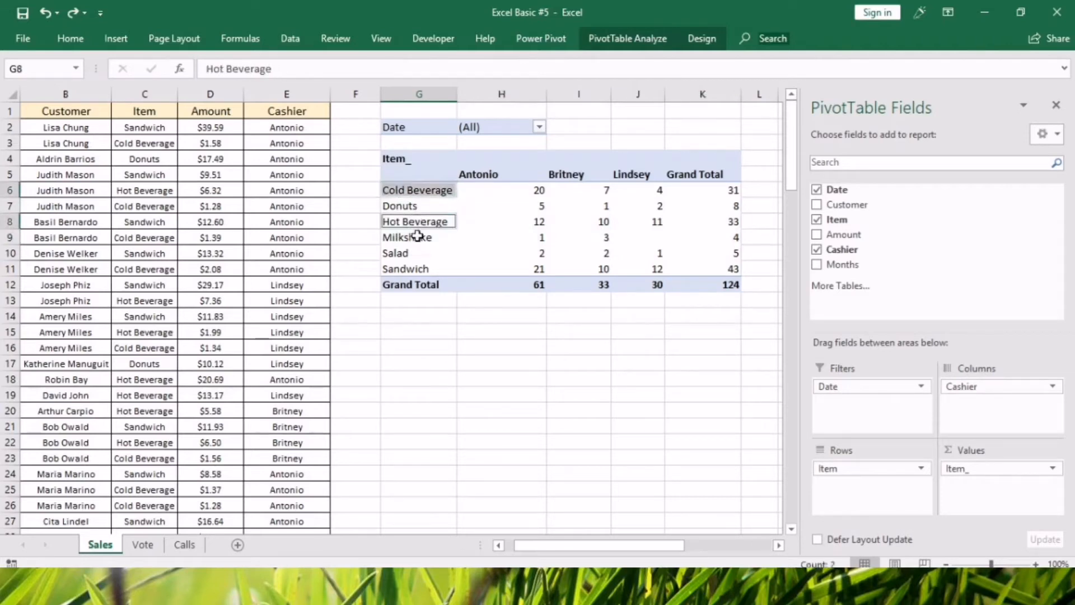
left_click(416, 237, "ctrl")
right_click(418, 237)
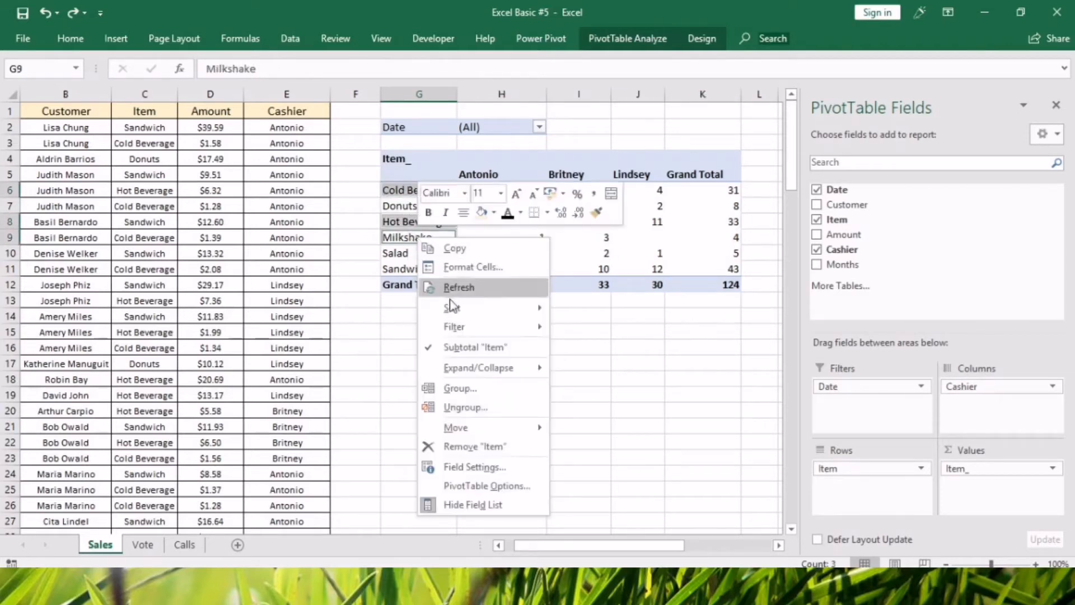
left_click(453, 386)
Group the Donuts, Salad and Sandwich rows, and rename the beverage group Drinks.
left_click_drag(411, 255, 420, 325)
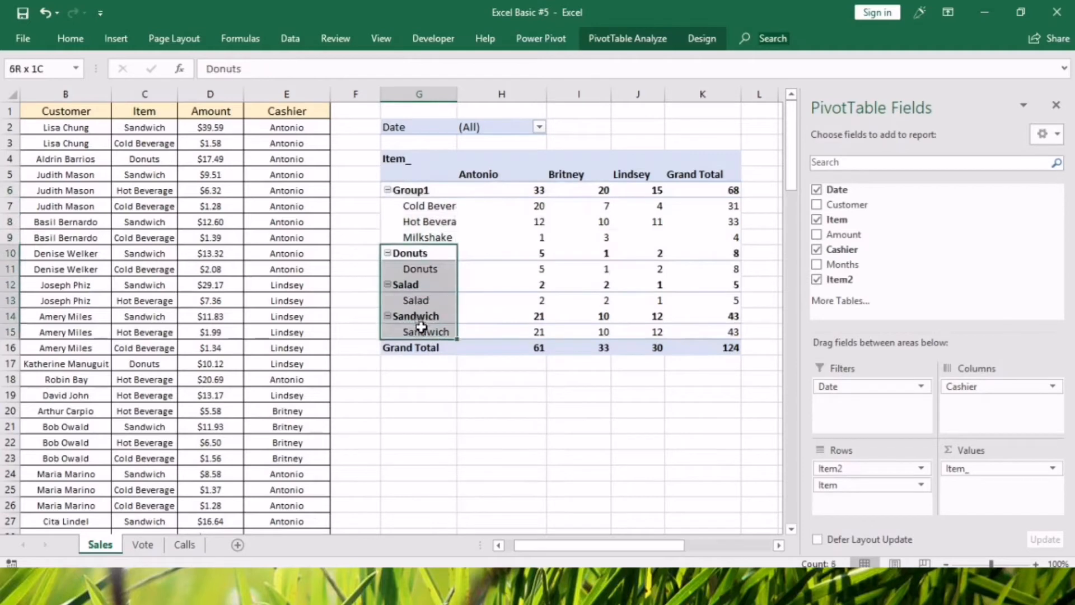
right_click(421, 324)
left_click(471, 200)
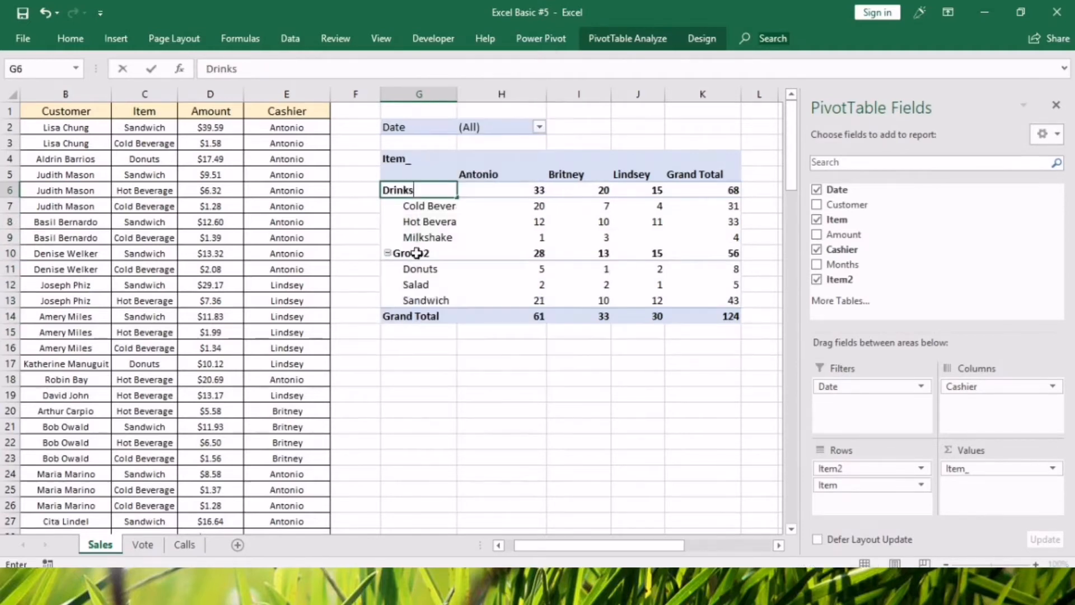
Rename the group containing Donuts, Salad and Sandwich as Food.
left_click(417, 253)
type("Food")
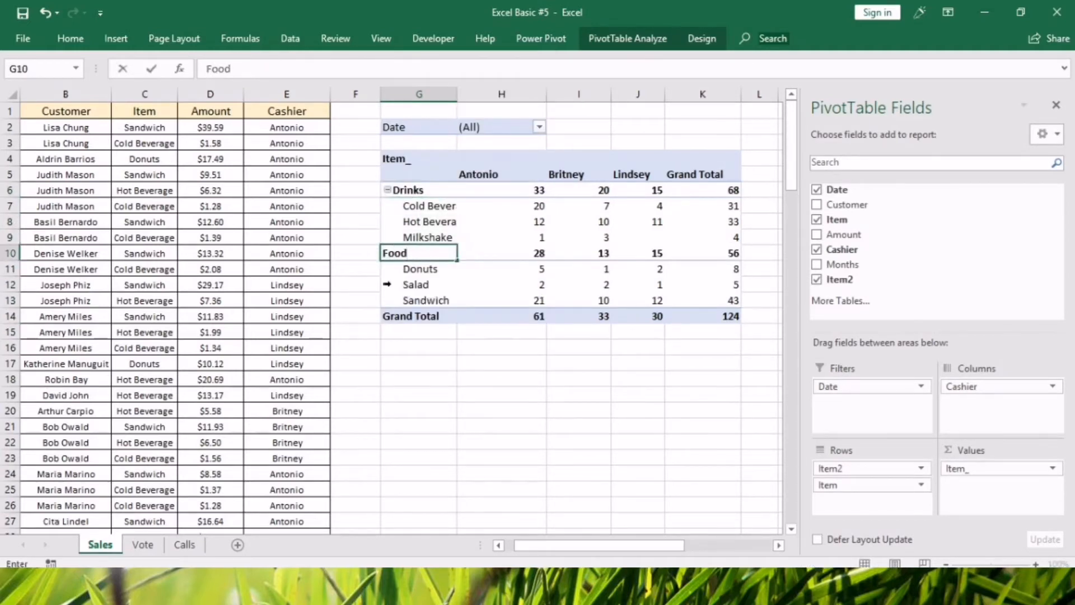
key("Return")
left_click(409, 242)
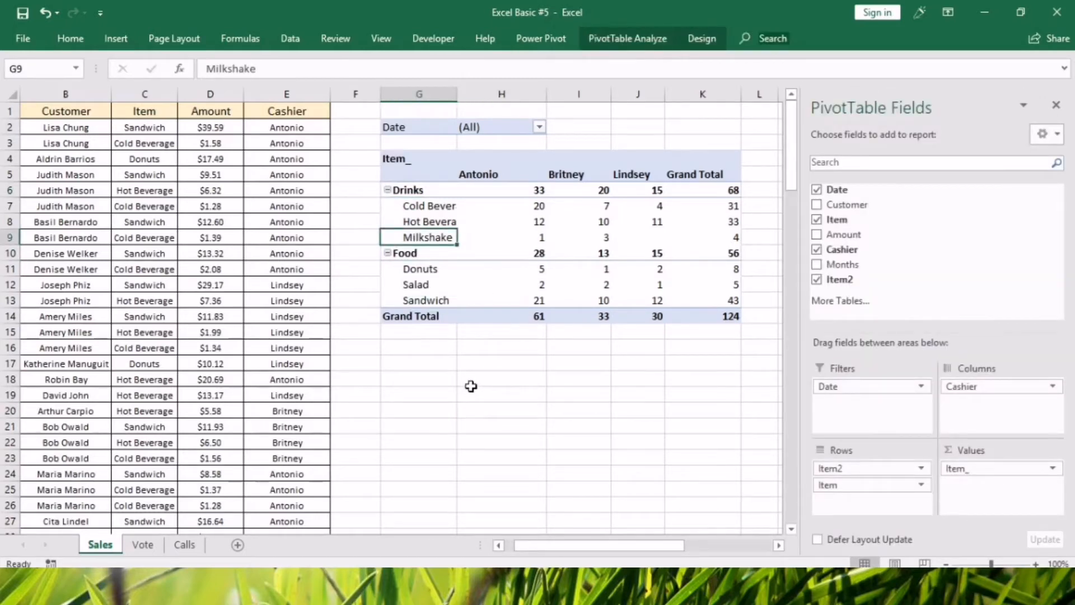
Examine the Date, Name, Vote and Age columns on the Vote sheet.
left_click(142, 546)
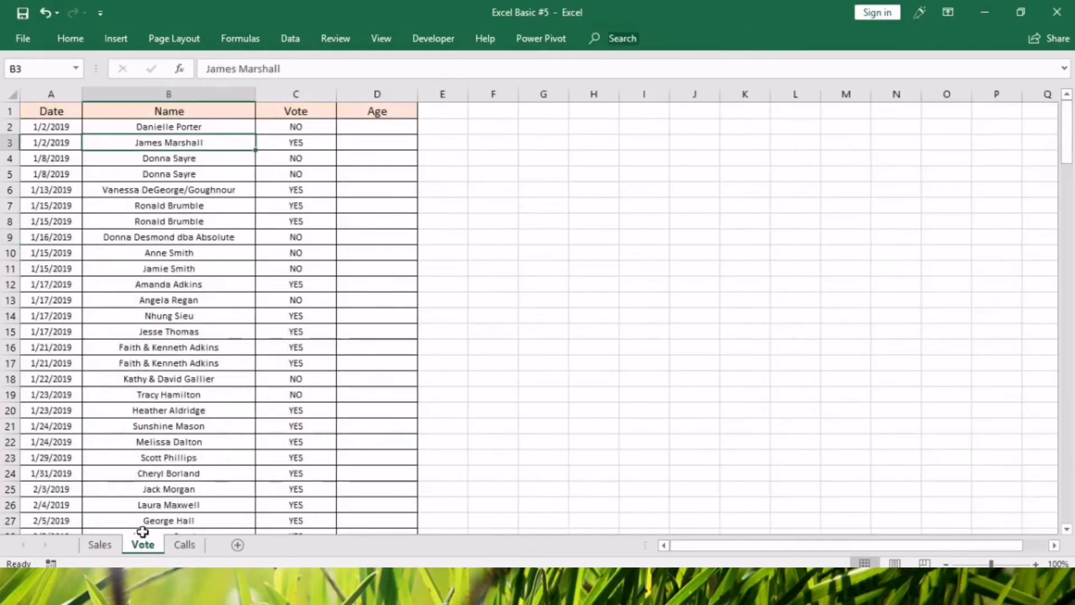
left_click(469, 421)
left_click(295, 268)
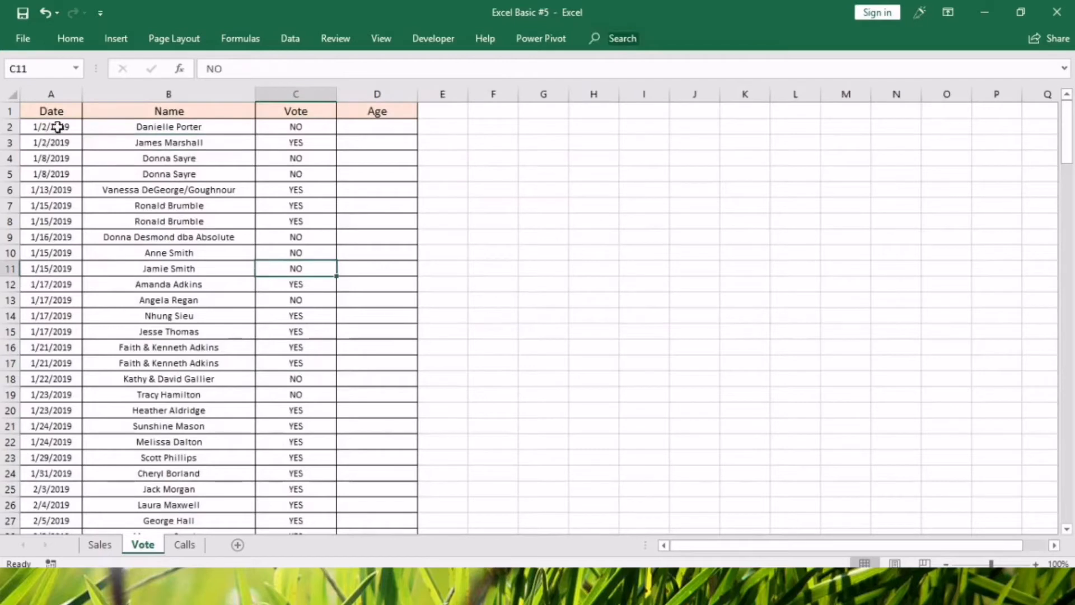
left_click_drag(57, 120, 19, 381)
left_click_drag(149, 145, 155, 429)
left_click_drag(304, 131, 303, 382)
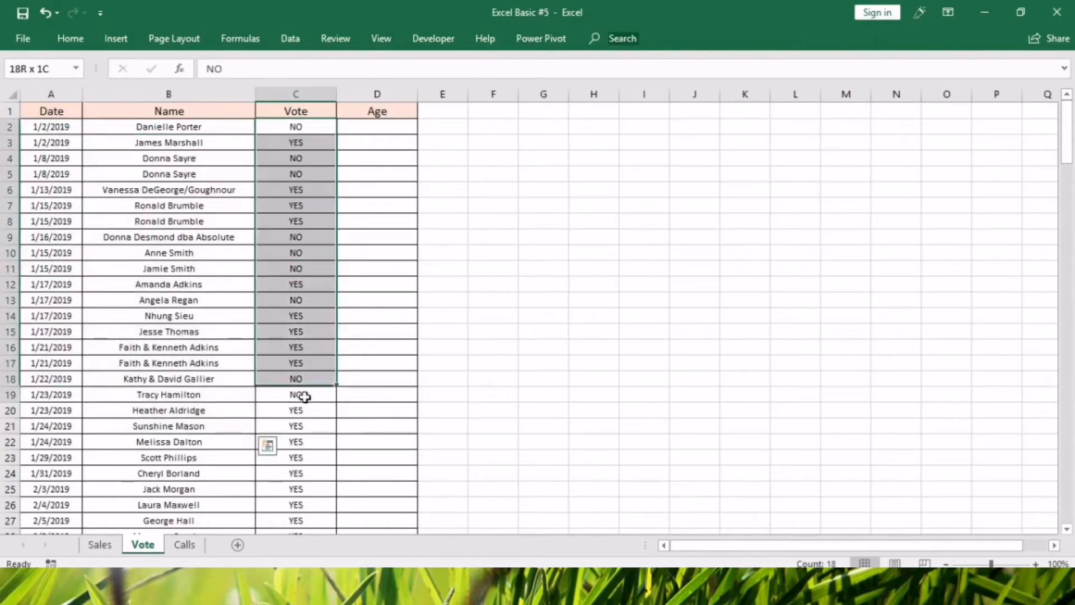
left_click(413, 221)
left_click(367, 130)
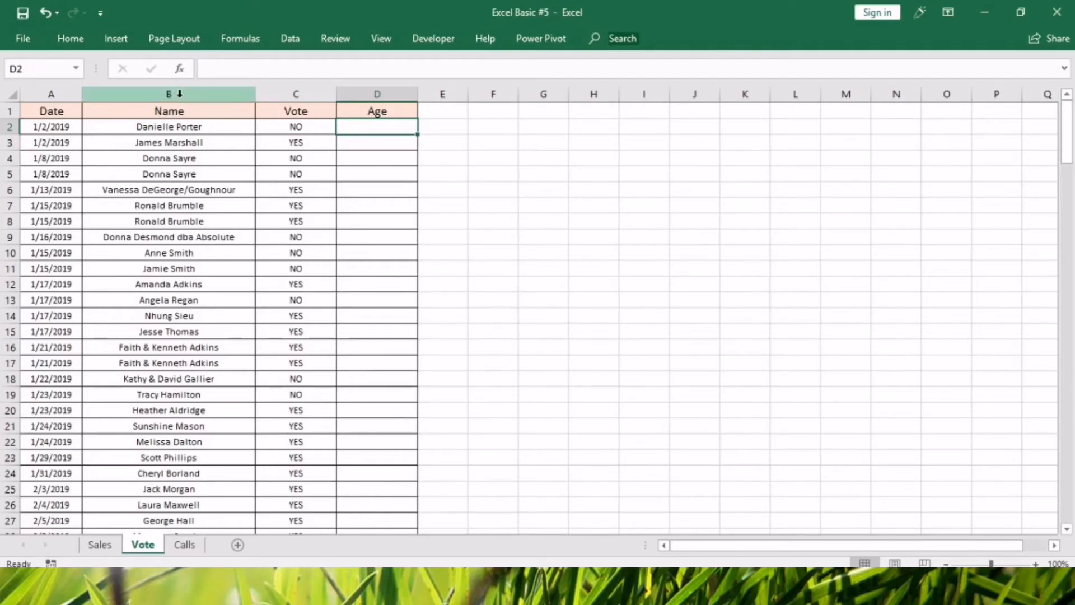
Start a Duplicate Values conditional formatting rule on the Vote sheet's whole Name column.
left_click(204, 95)
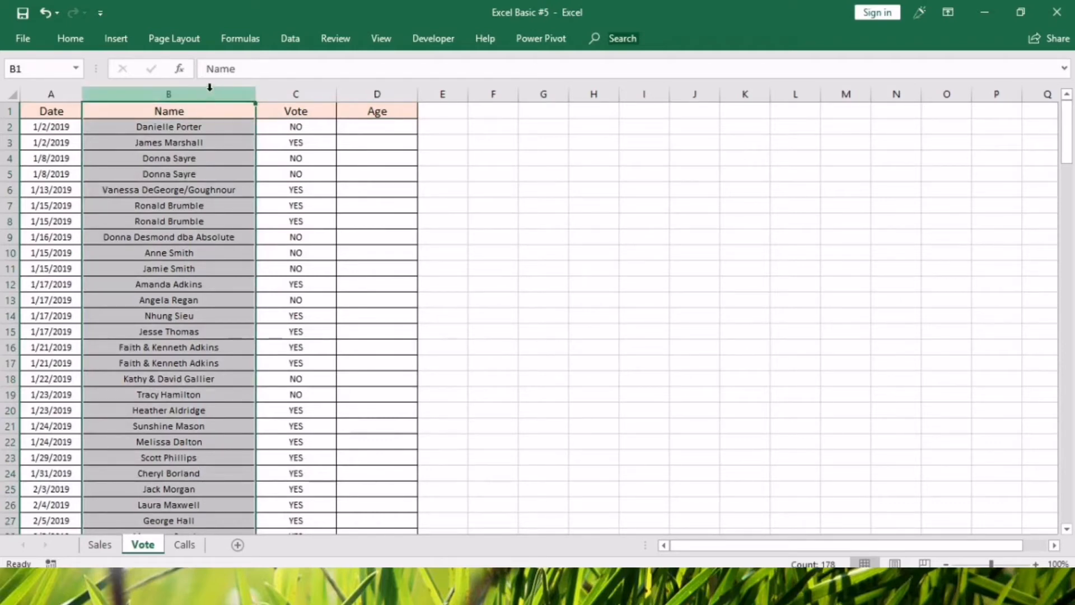
double_click(59, 41)
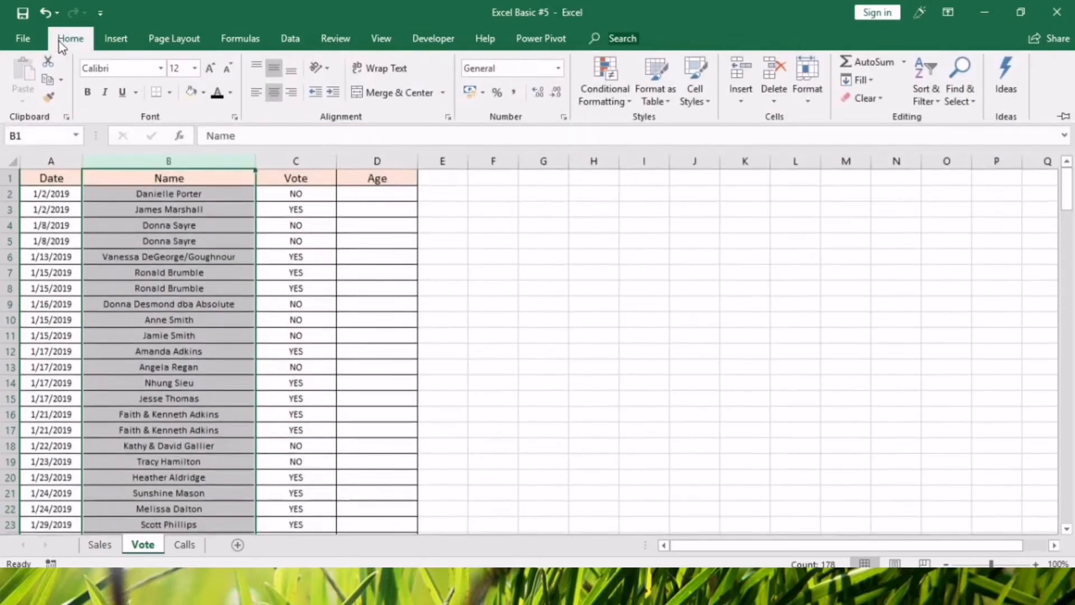
left_click(601, 95)
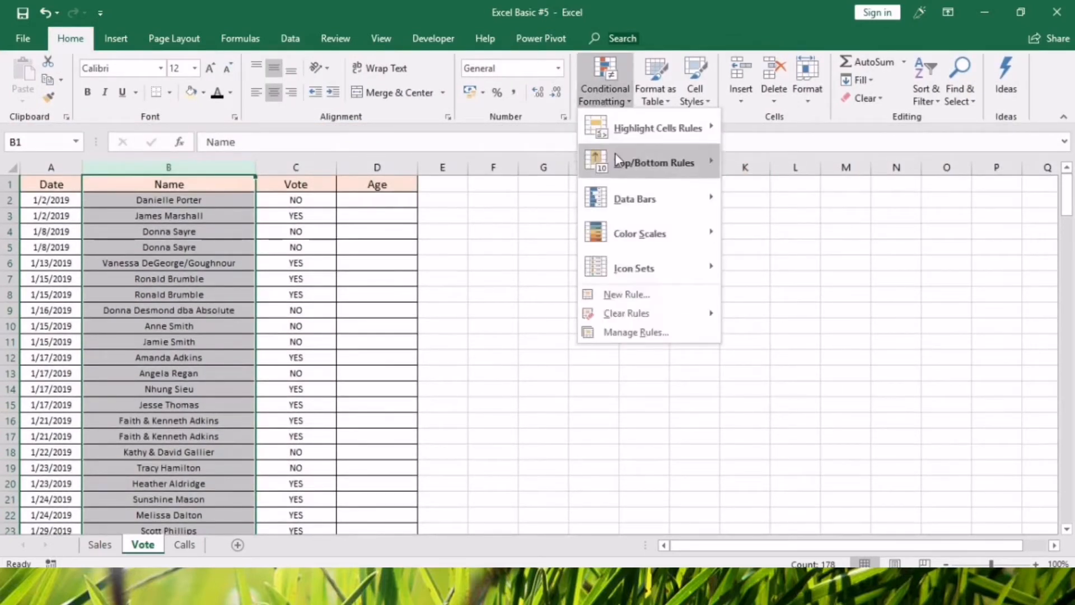
mouse_move(625, 135)
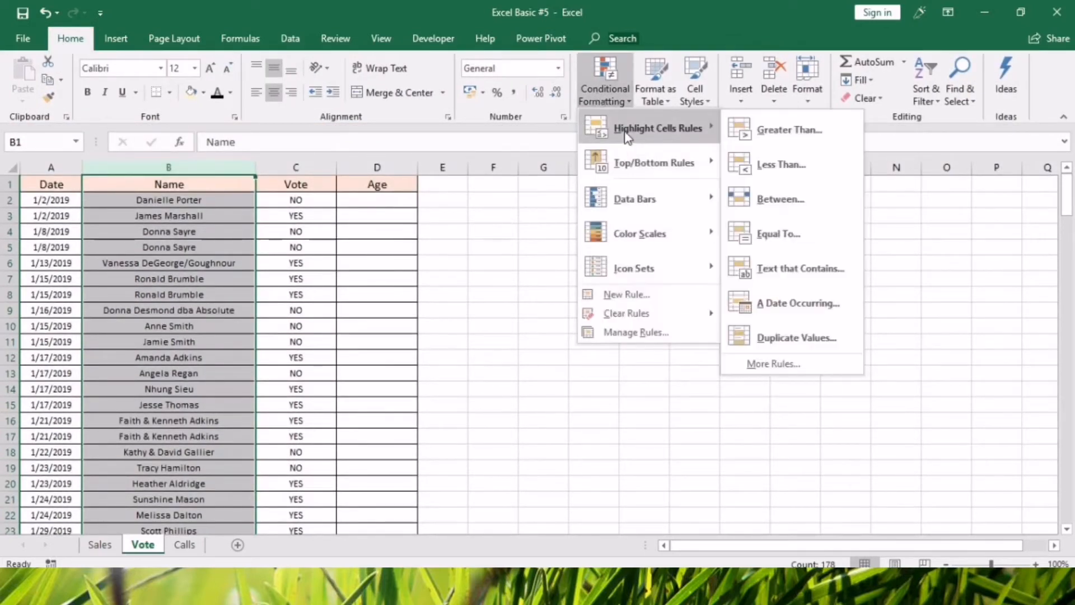
left_click(831, 337)
Preview the rule with the yellow and green fill formats and with the Unique option, returning it to Duplicate.
left_click(1003, 404)
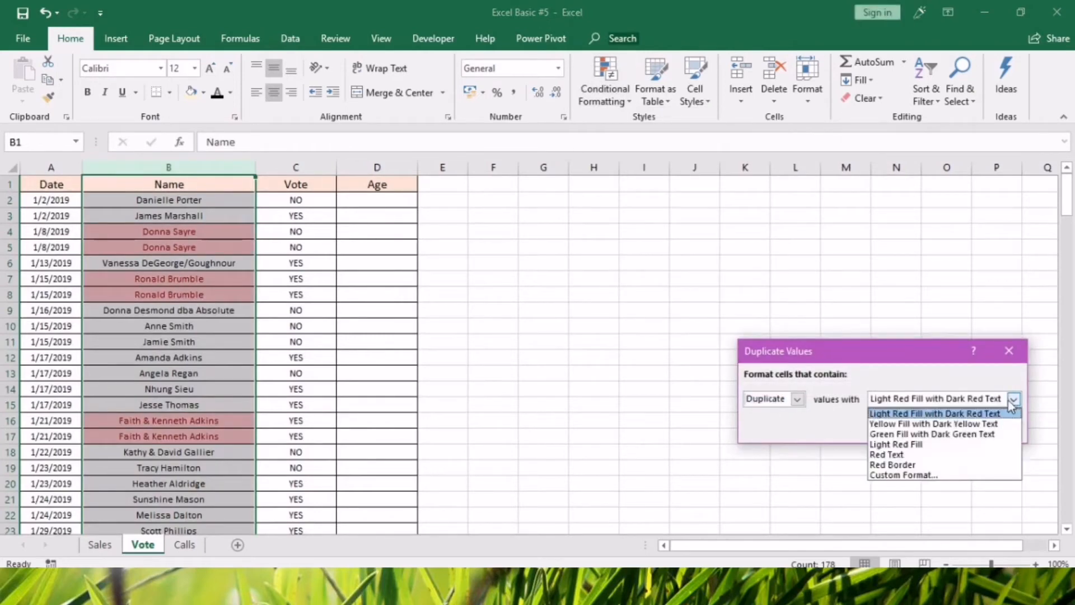
left_click(980, 420)
left_click(1014, 398)
left_click(966, 433)
left_click(797, 399)
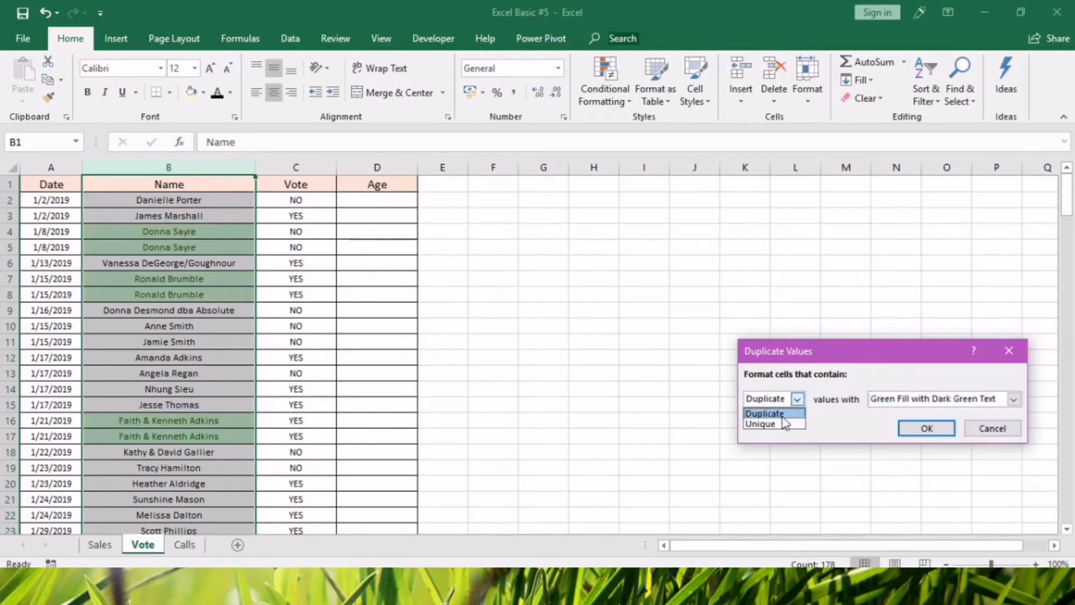
left_click(781, 424)
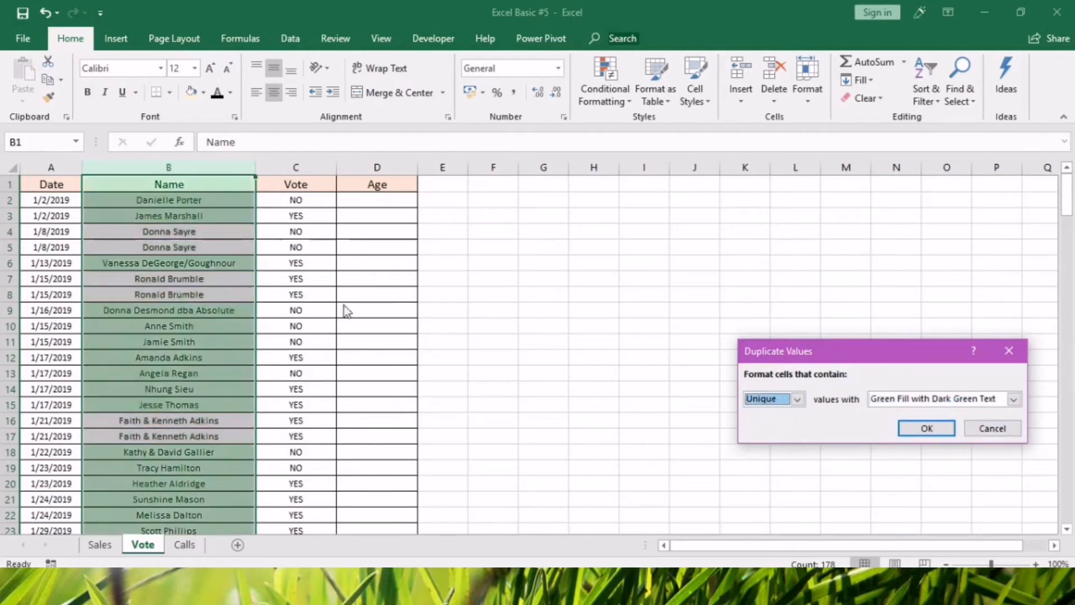
left_click(797, 399)
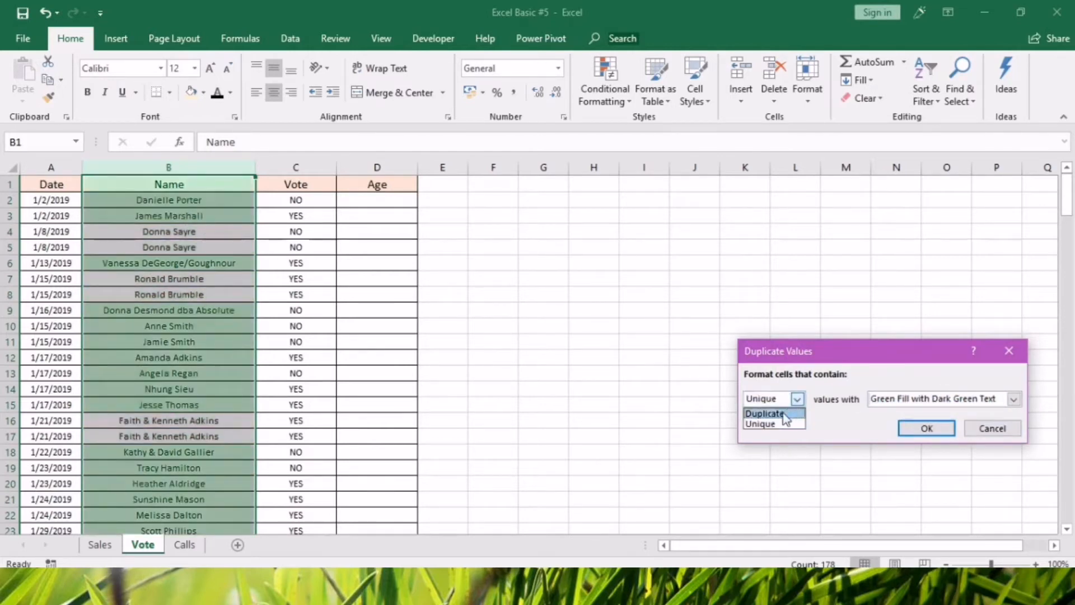
left_click(783, 414)
Apply the duplicate rule with Light Red Fill with Dark Red Text.
left_click(1013, 399)
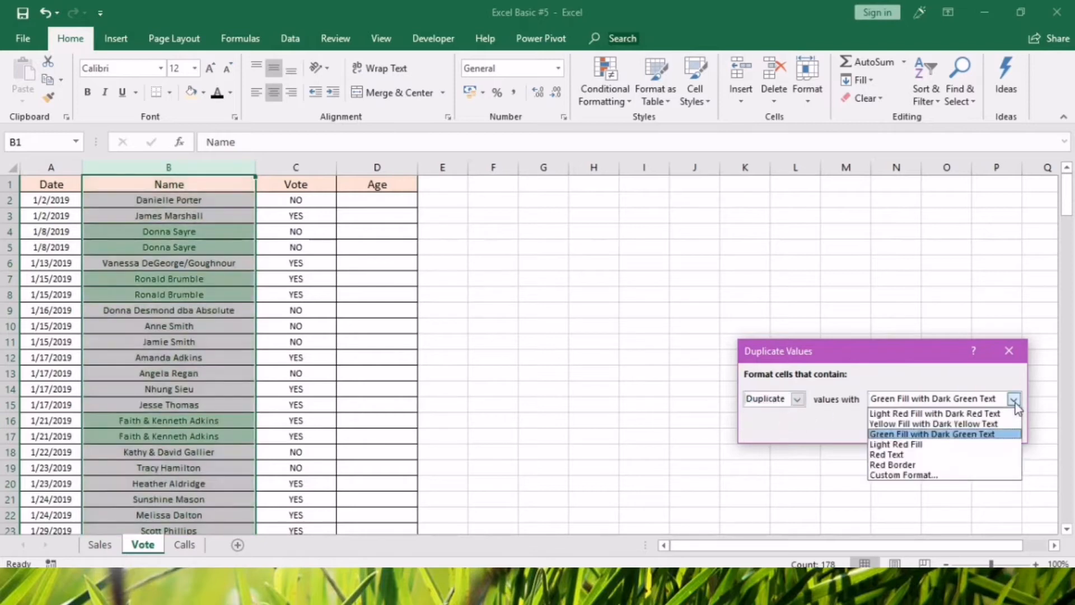
left_click(942, 414)
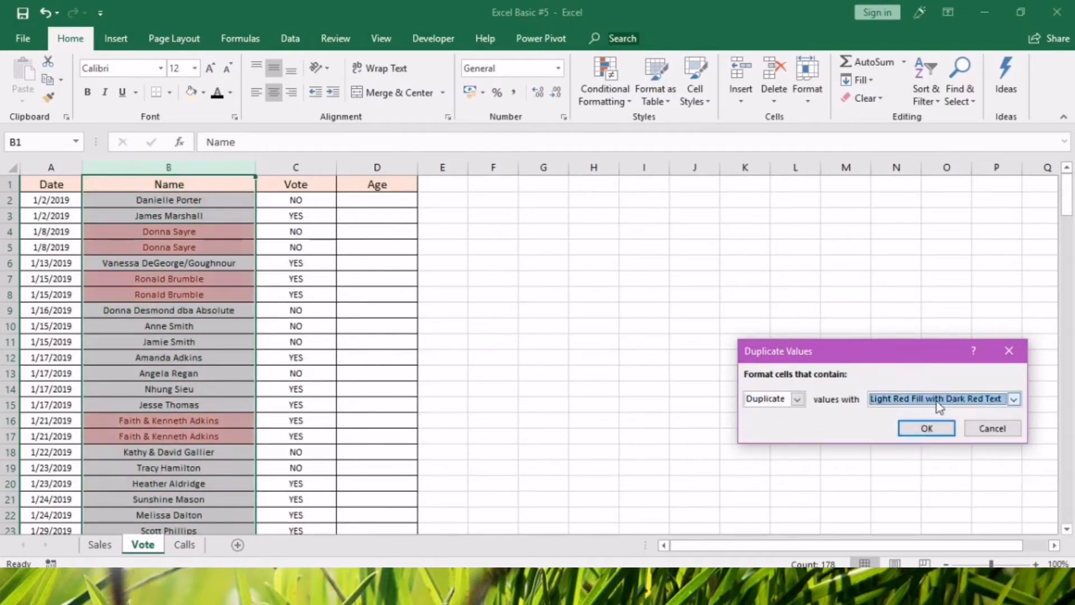
left_click(927, 428)
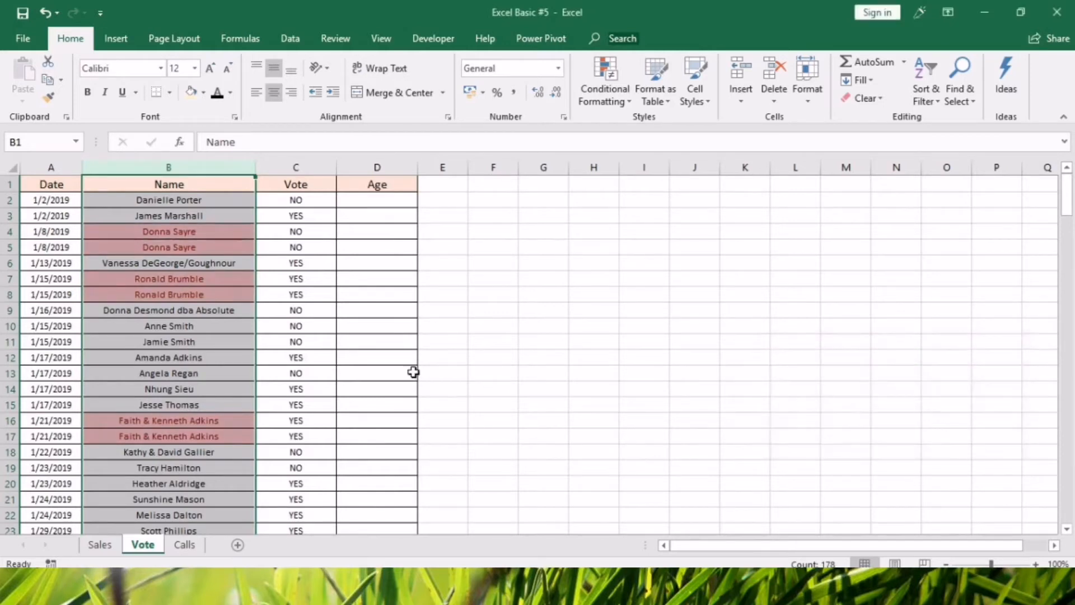
Review the highlighted duplicate entries down the Name column.
left_click(392, 373)
left_click(162, 232)
left_click(167, 247)
left_click(170, 278)
left_click(170, 295)
left_click(194, 341)
scroll(213, 392, "down", 11)
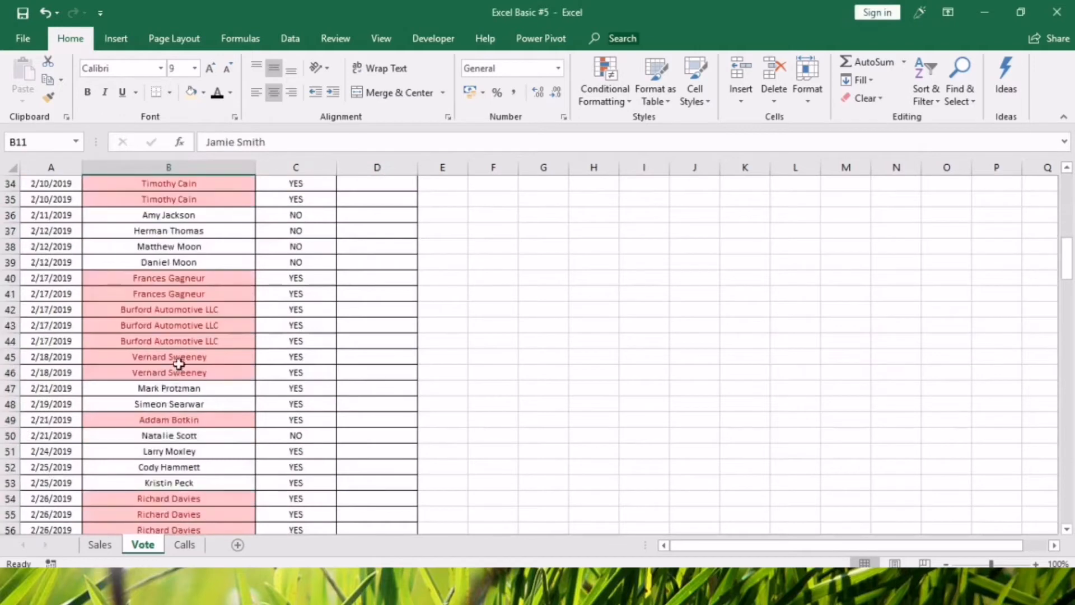
Turn on filtering for the header row of the Vote sheet's table.
scroll(175, 367, "up", 7)
scroll(192, 341, "up", 4)
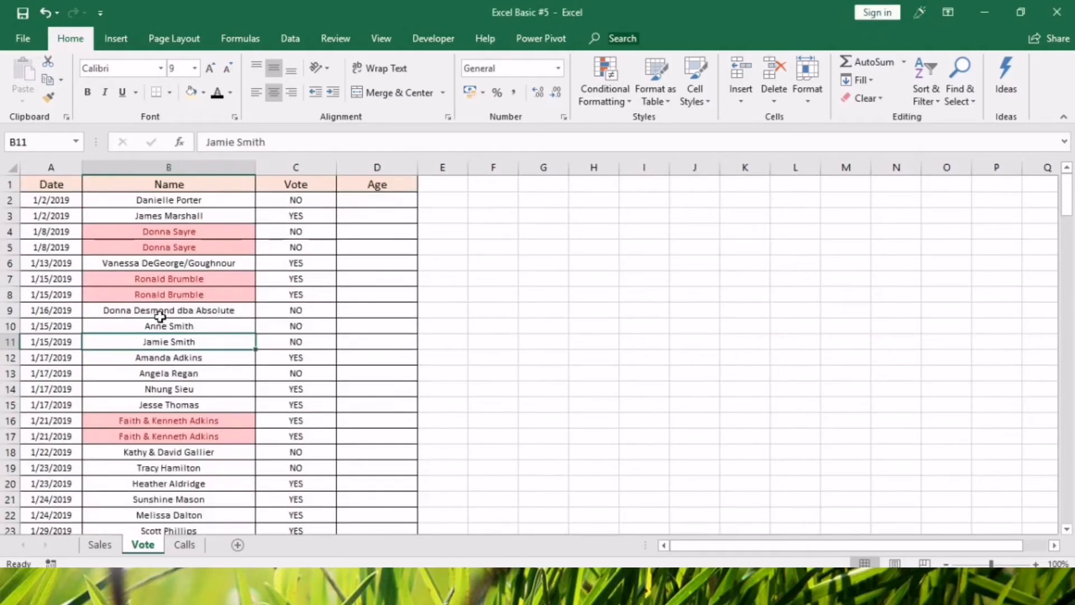
left_click(180, 186)
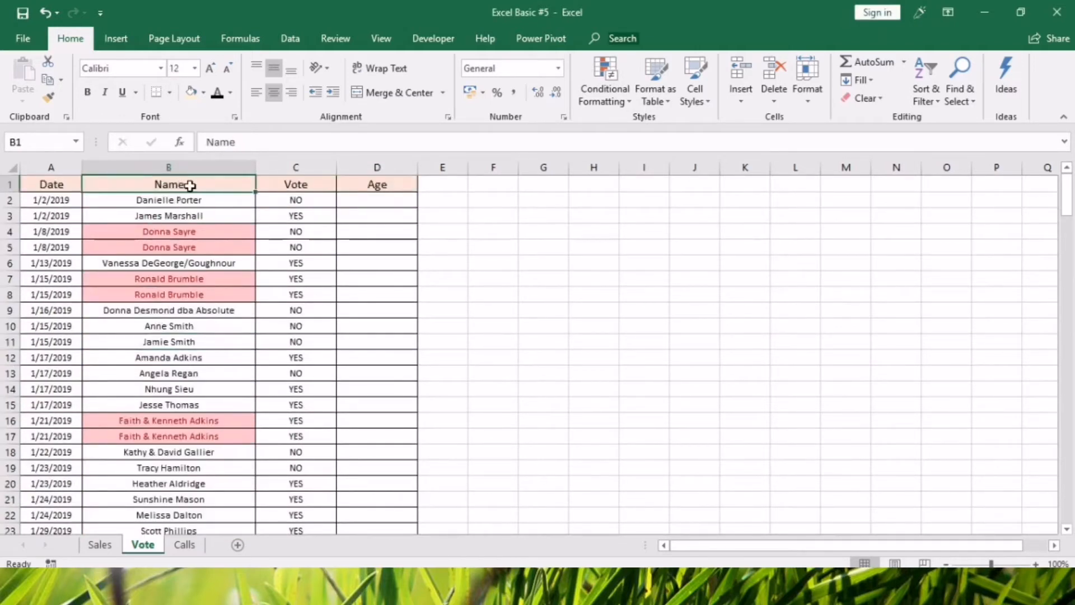
left_click(290, 38)
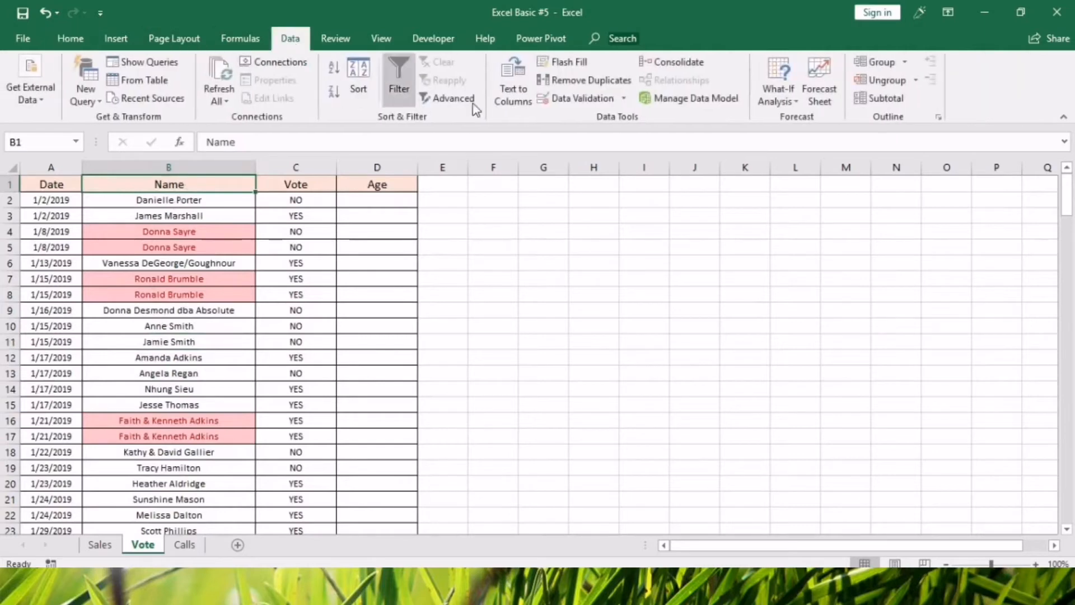
left_click(399, 78)
Filter the Name column by the light red cell color and look through the filtered duplicate rows.
left_click(250, 185)
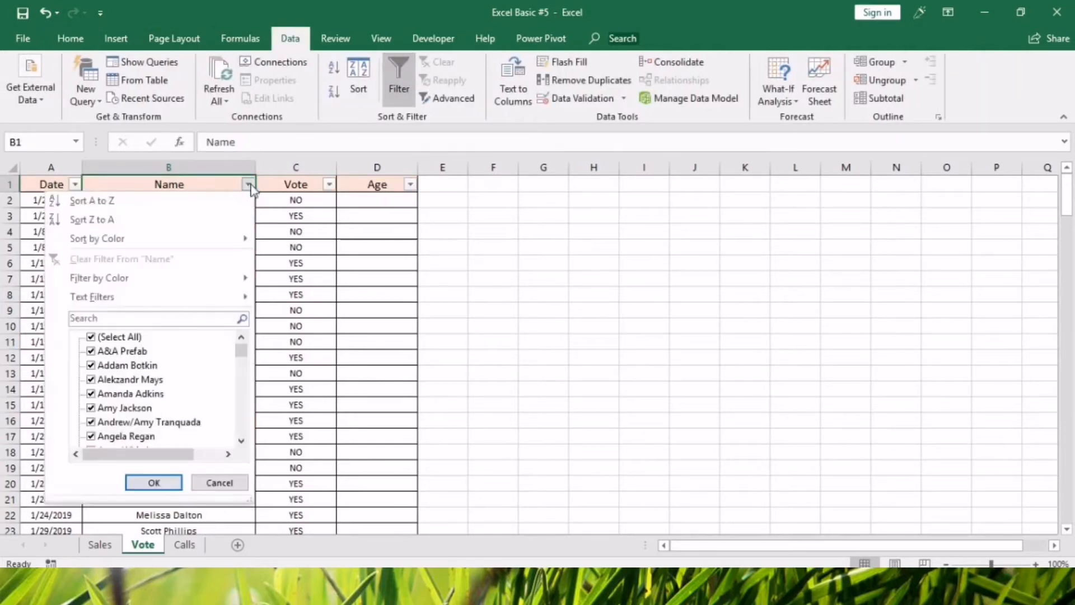
mouse_move(208, 280)
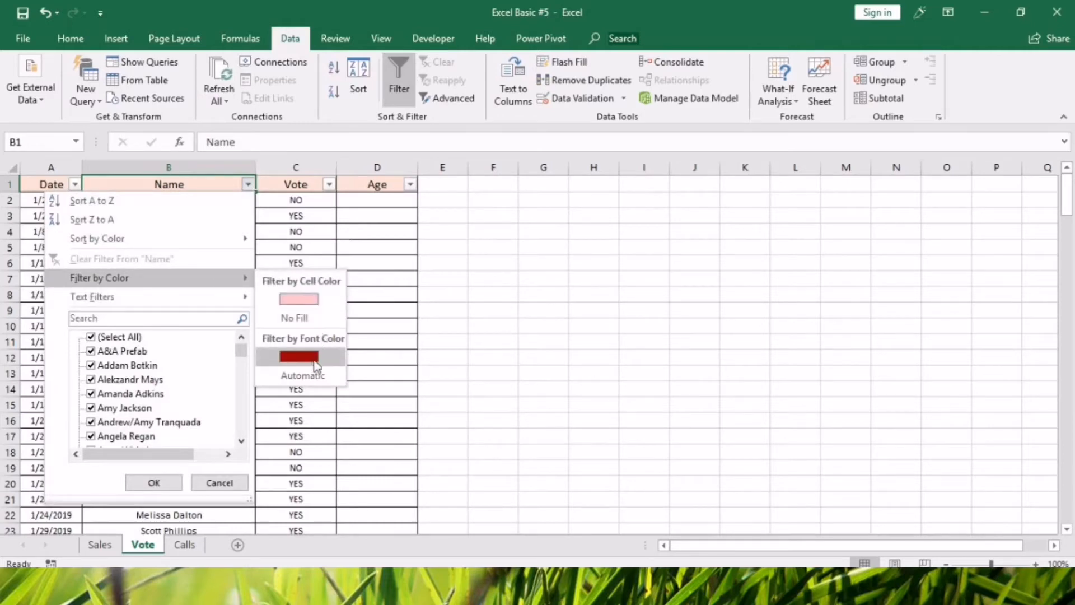
left_click(298, 302)
scroll(184, 358, "down", 11)
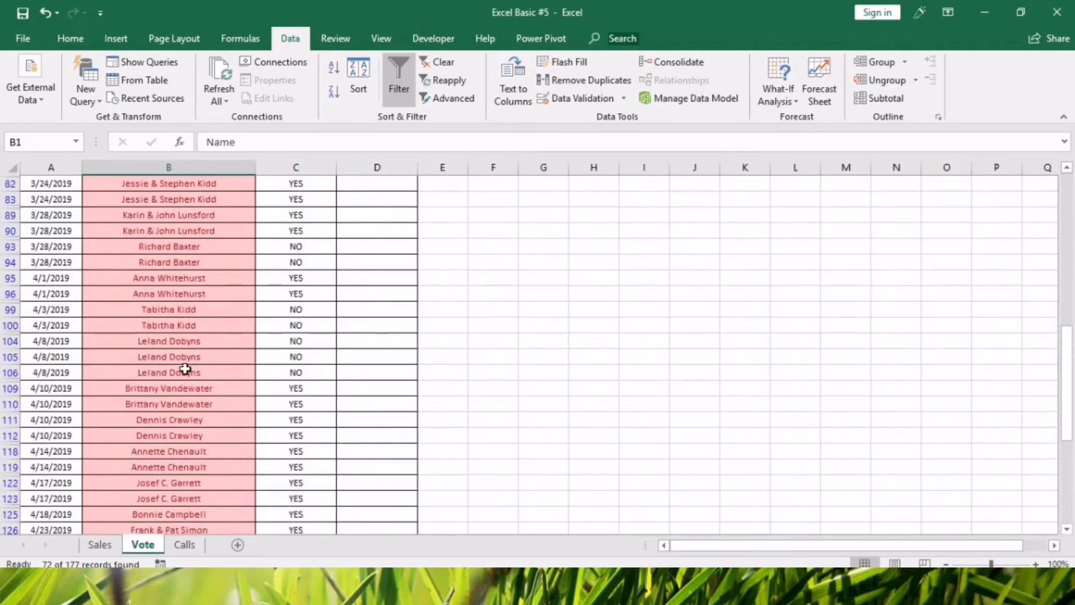
scroll(185, 370, "down", 12)
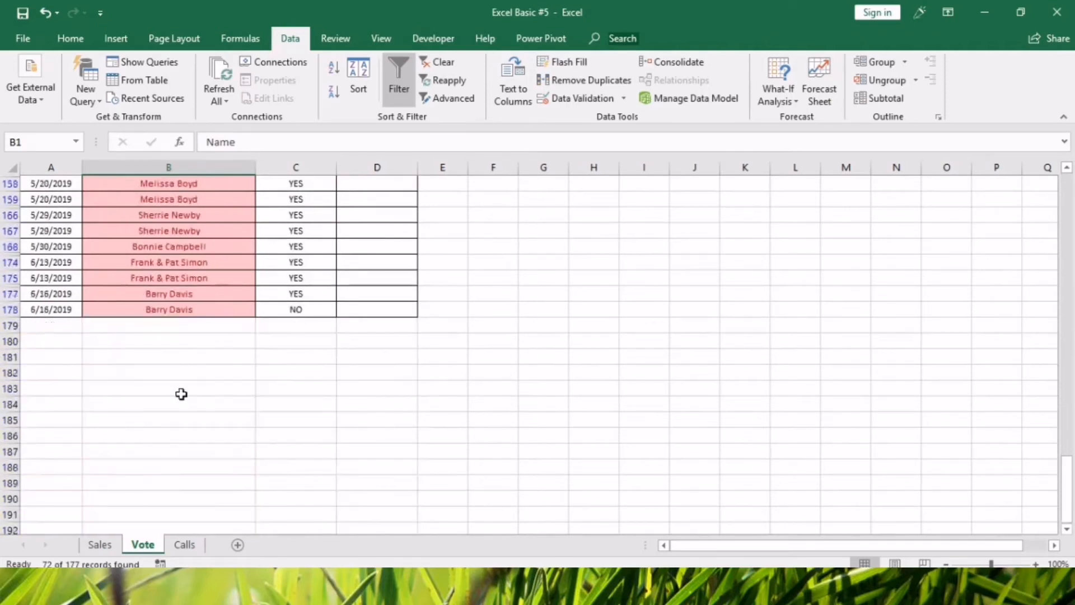
scroll(181, 394, "up", 20)
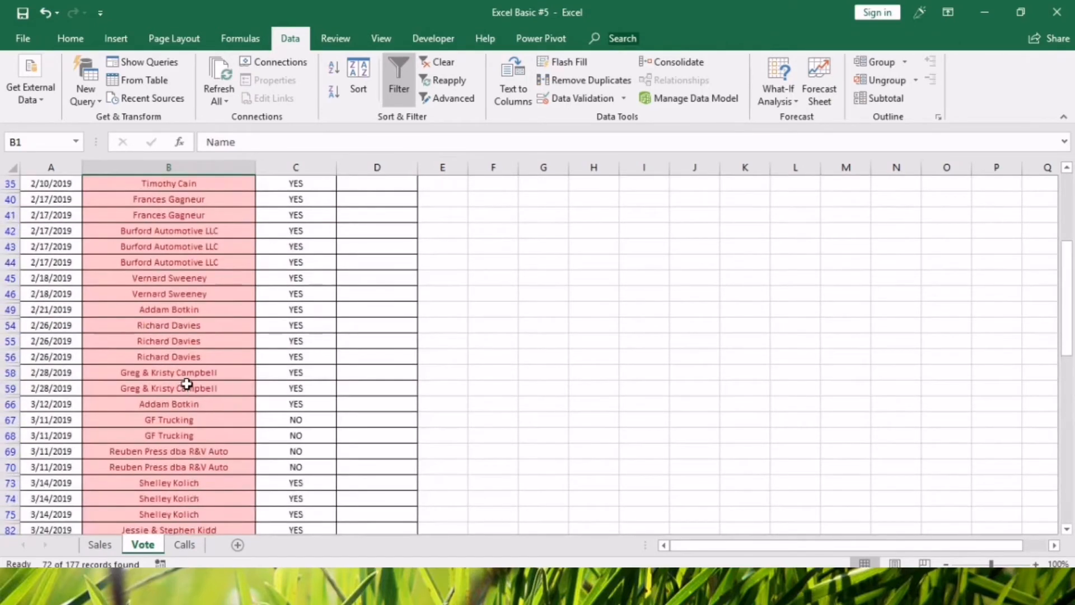
scroll(187, 381, "up", 4)
Clear the color filter so that all rows of the Vote table are shown.
left_click(203, 246)
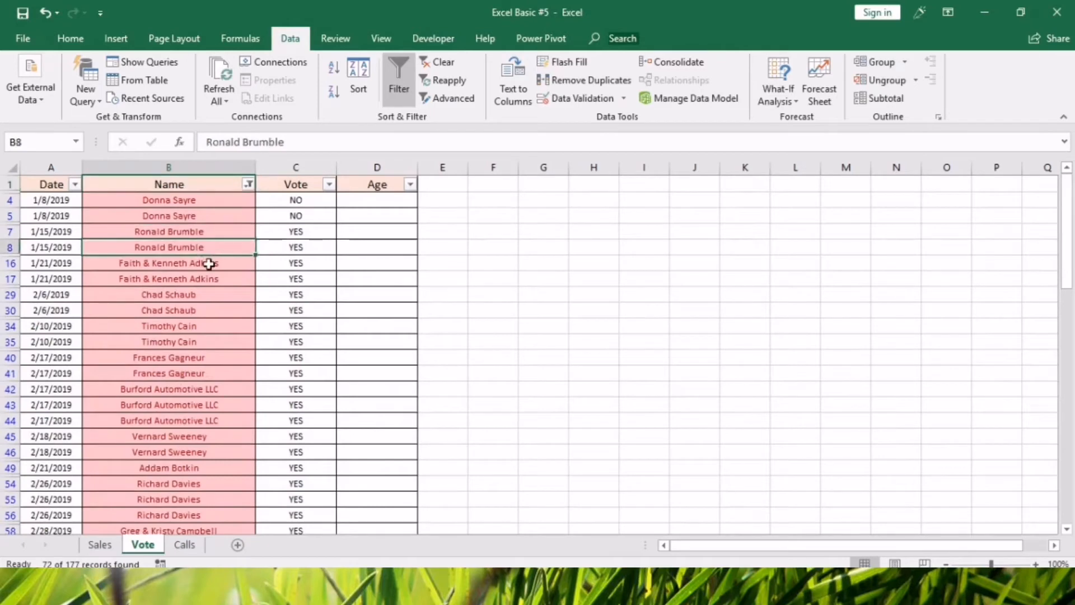
key("alt+d")
key("f")
key("s")
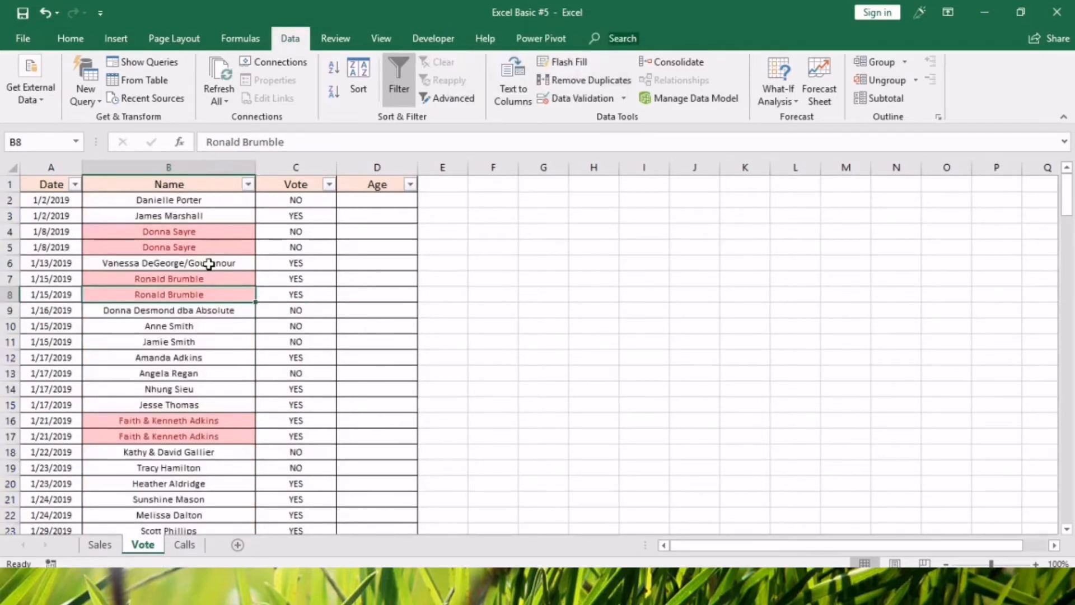
Start Remove Duplicates on the whole Name column and move its warning dialog closer to the data.
left_click(200, 164)
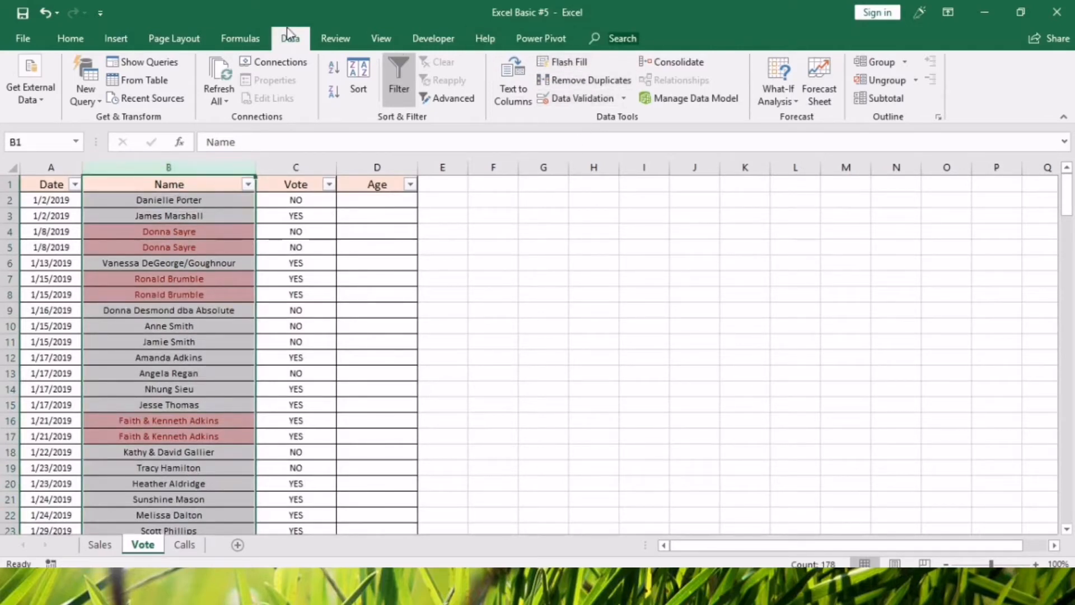
left_click(603, 87)
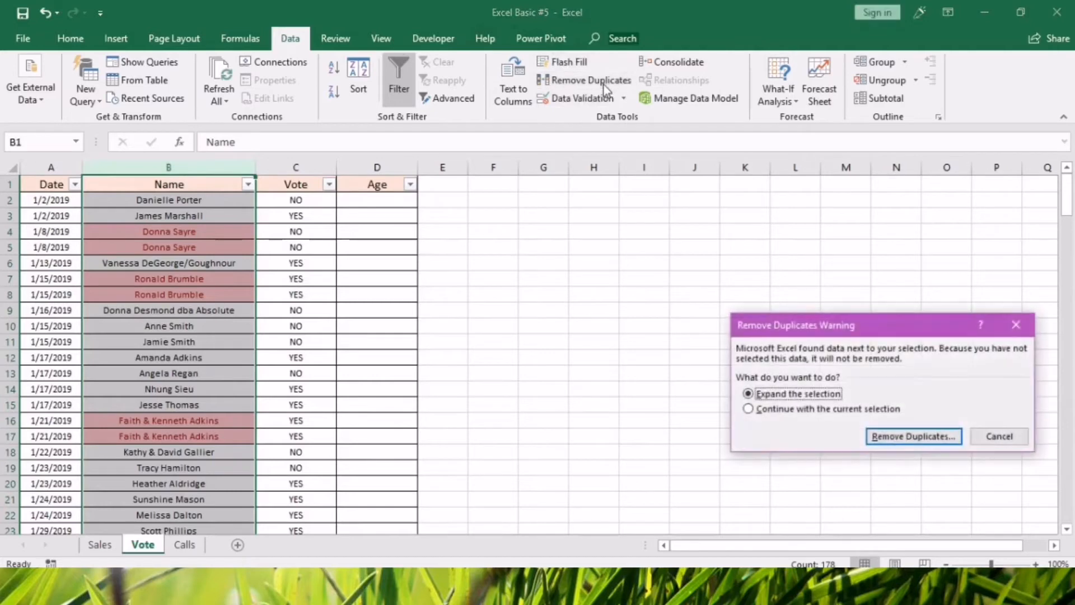
left_click_drag(820, 328, 484, 274)
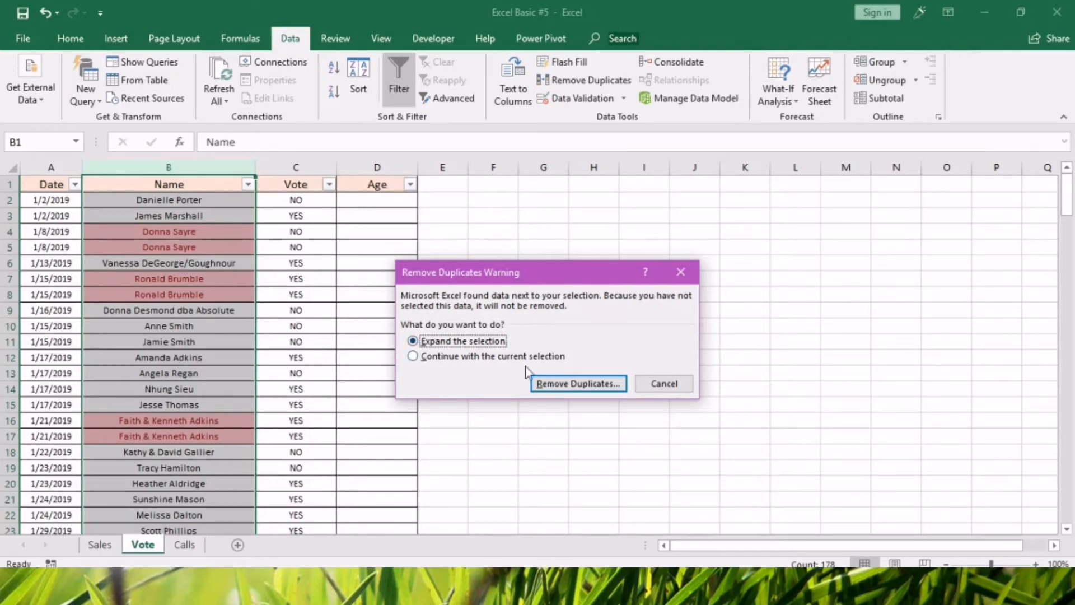
Expand the selection and remove the duplicates from the Vote table, comparing the Date, Name, Vote and Age columns.
left_click(563, 386)
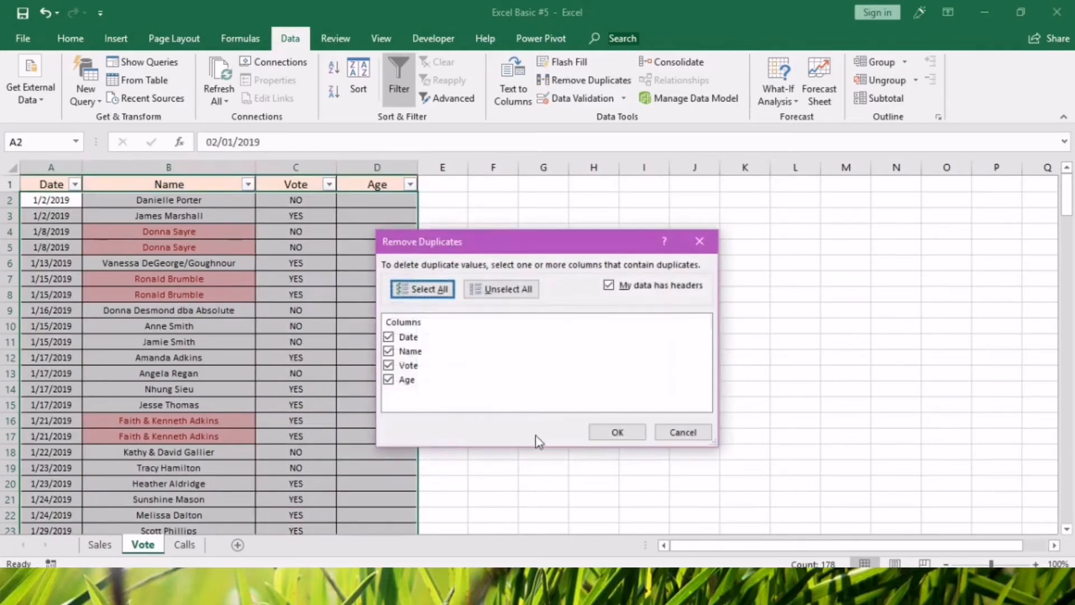
left_click(619, 435)
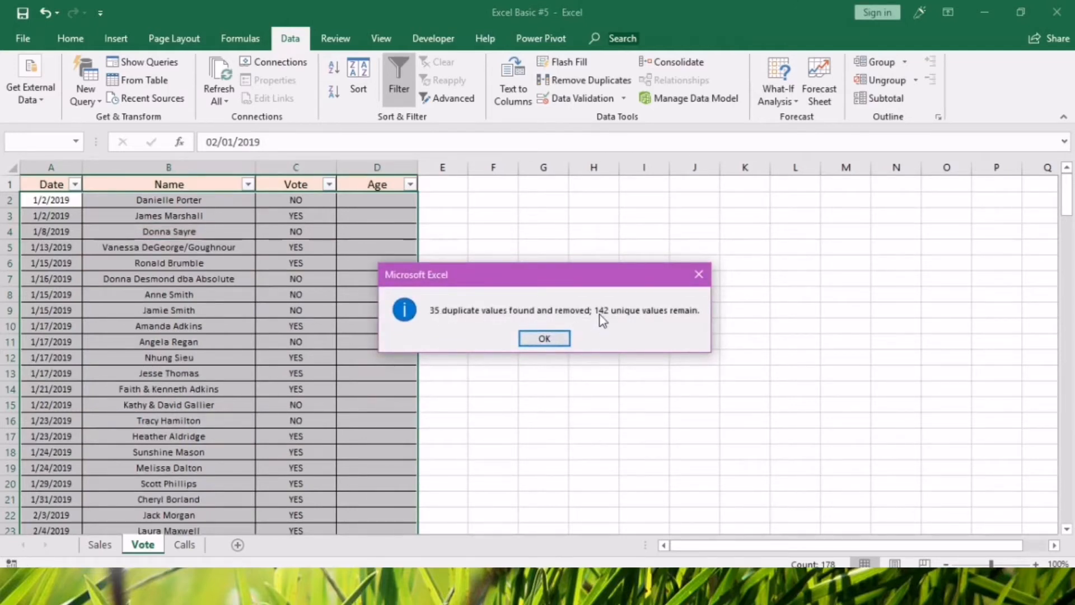
left_click(545, 339)
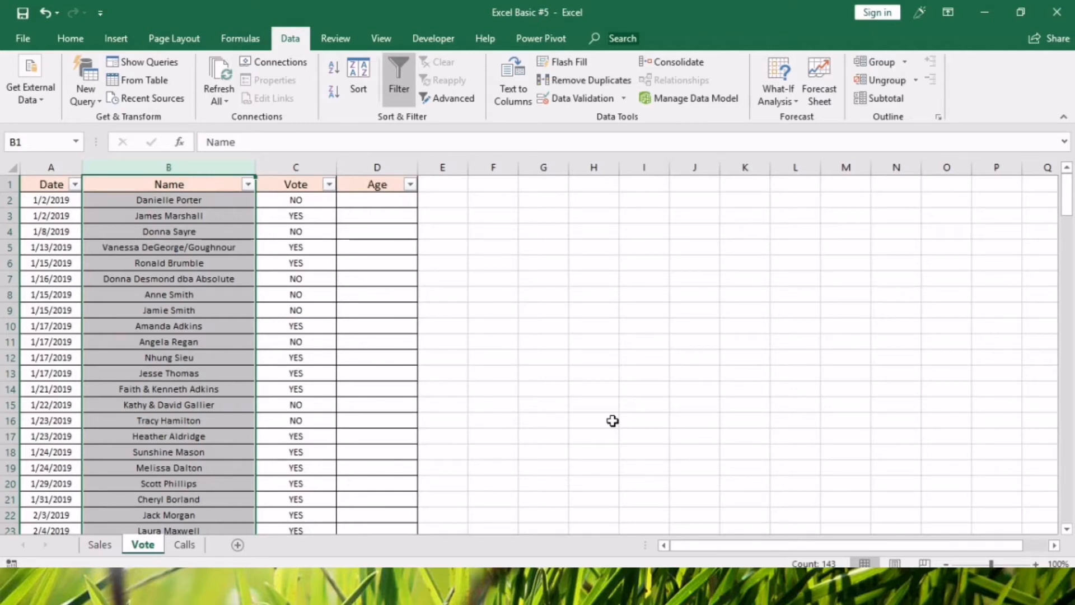
Scan the Name column of the Vote sheet for names that are still highlighted as duplicates.
left_click(205, 314)
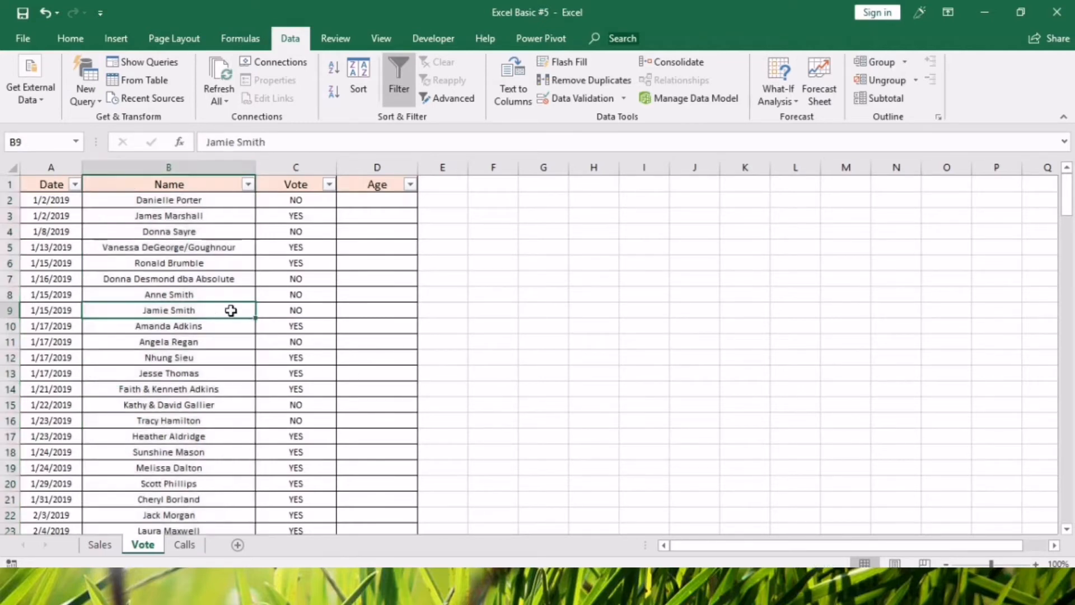
scroll(249, 314, "down", 4)
scroll(248, 316, "down", 5)
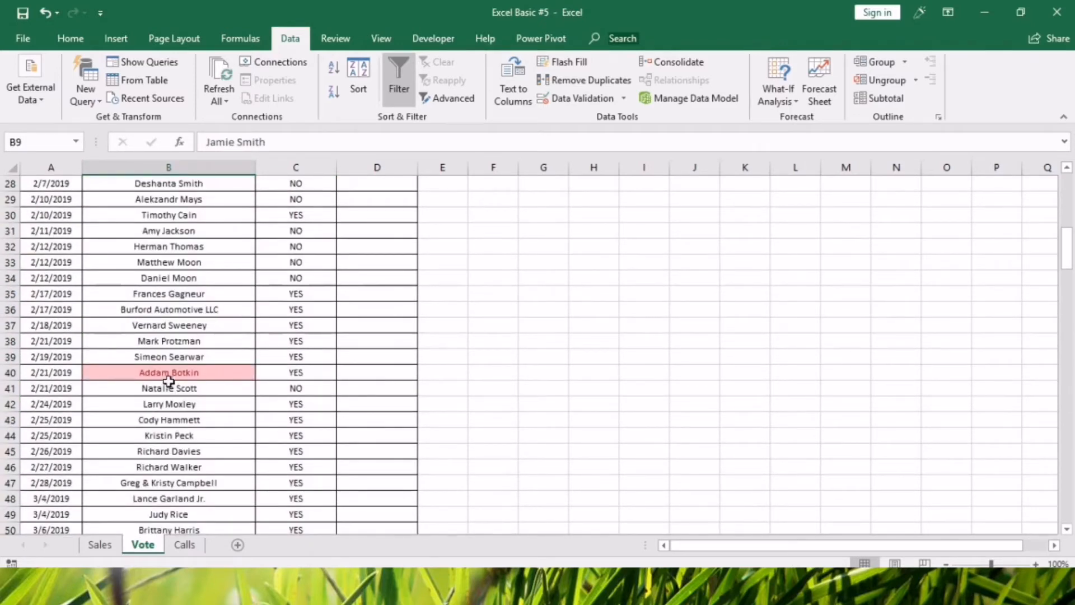
left_click(193, 372)
scroll(196, 373, "down", 16)
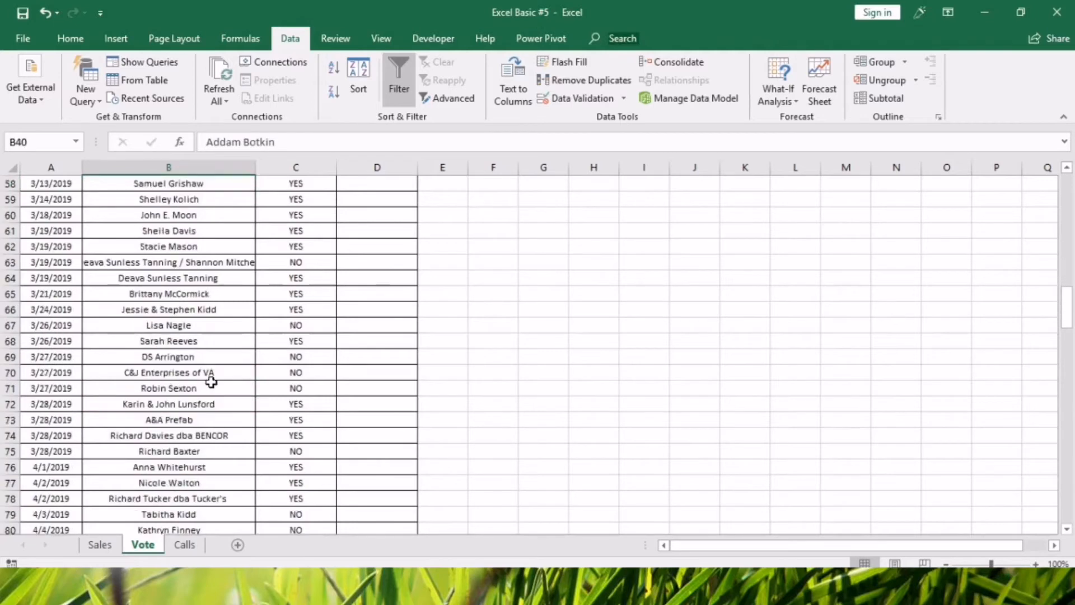
scroll(207, 380, "down", 6)
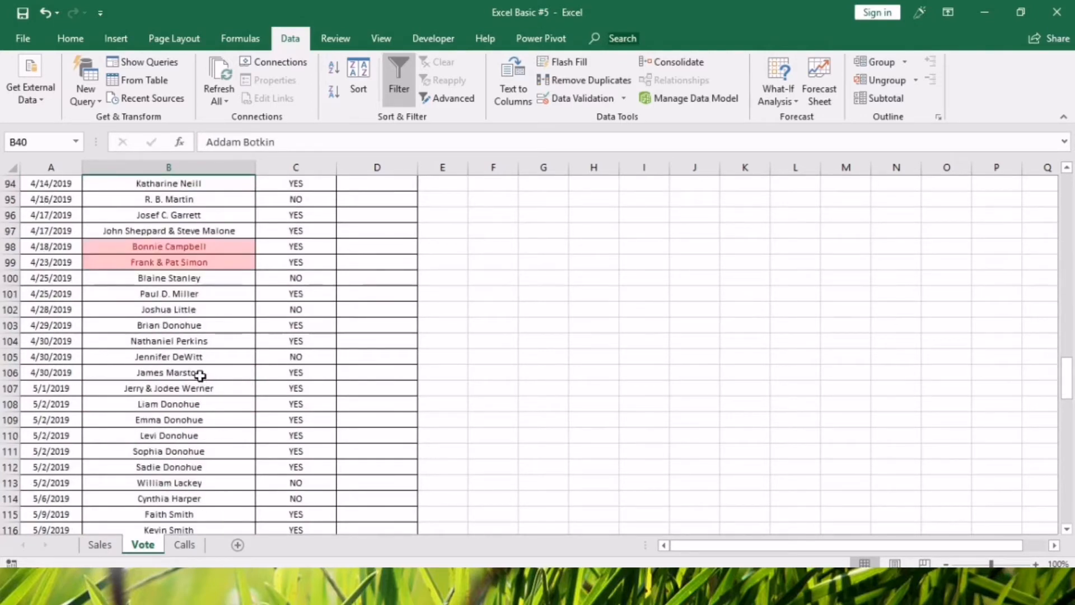
scroll(196, 359, "up", 14)
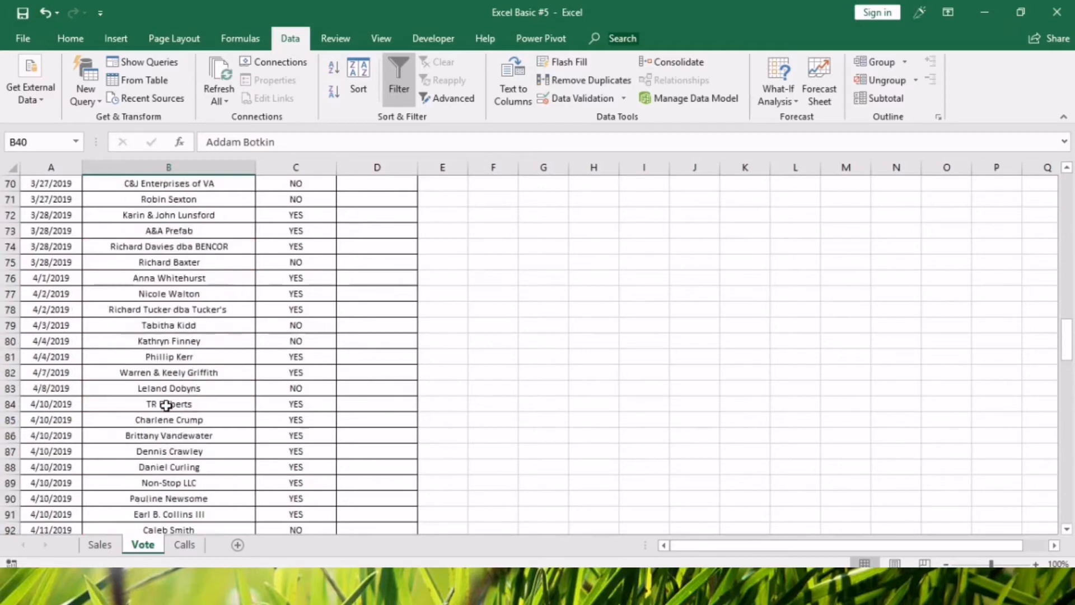
scroll(190, 305, "up", 17)
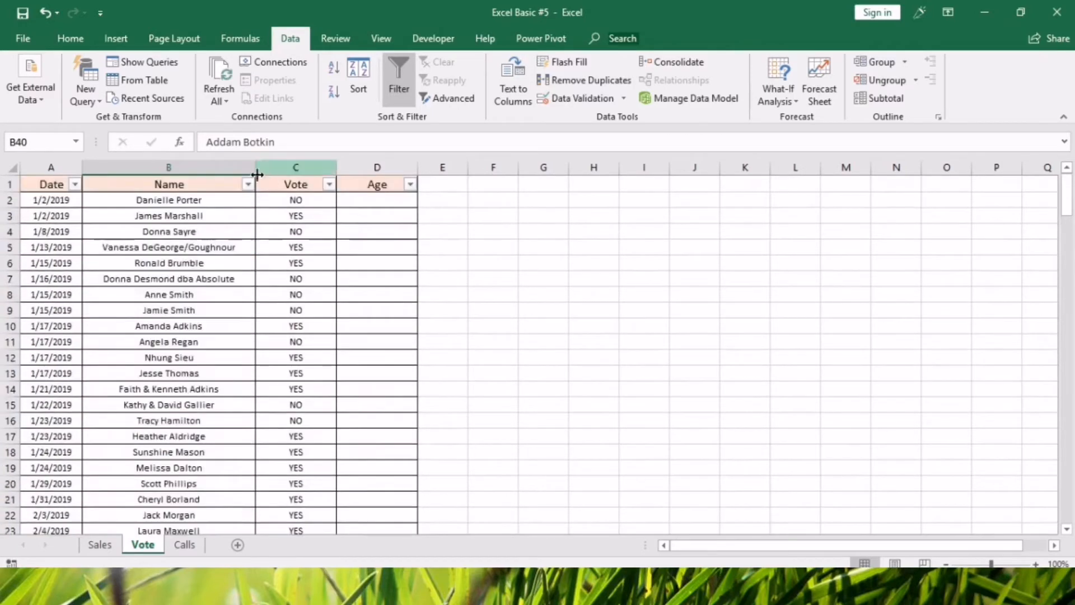
Filter the Name column by the light red cell color and look over the remaining duplicate rows.
left_click(247, 185)
mouse_move(190, 278)
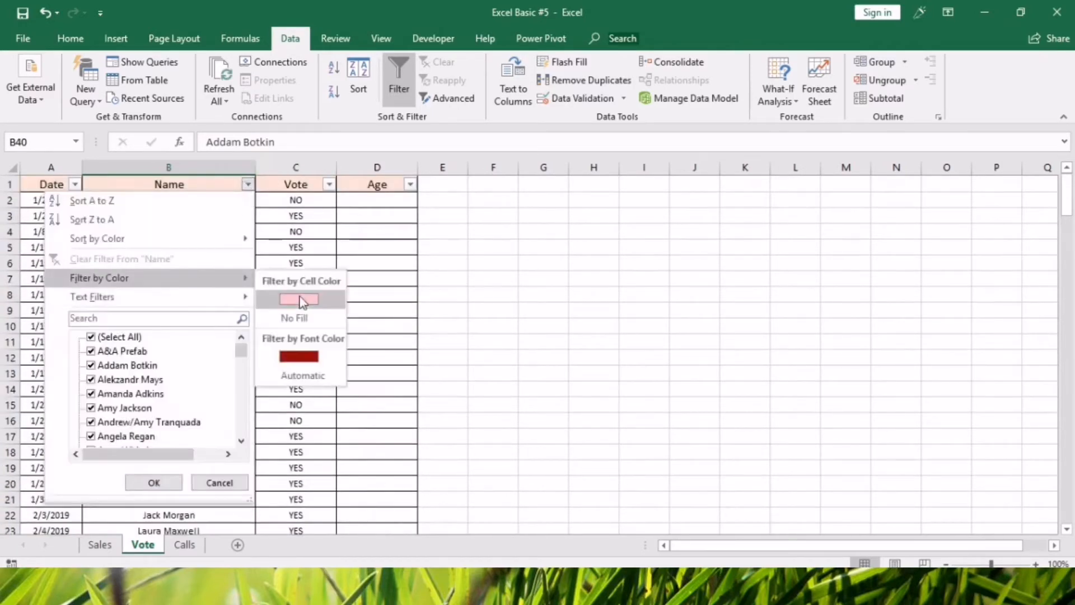
left_click(302, 298)
left_click(176, 233)
left_click(172, 294)
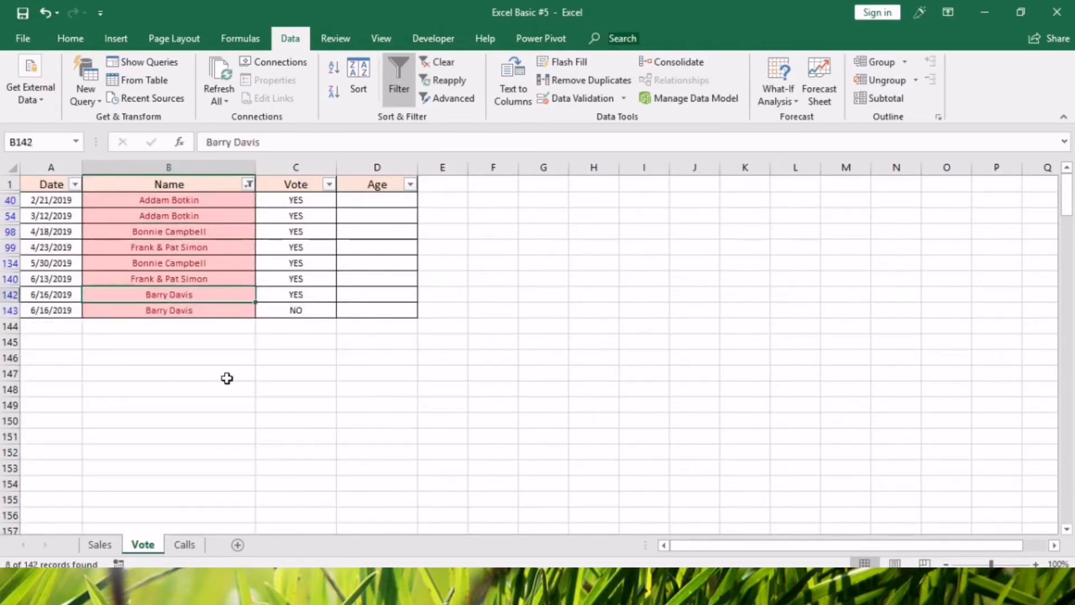
left_click(204, 416)
left_click(207, 278)
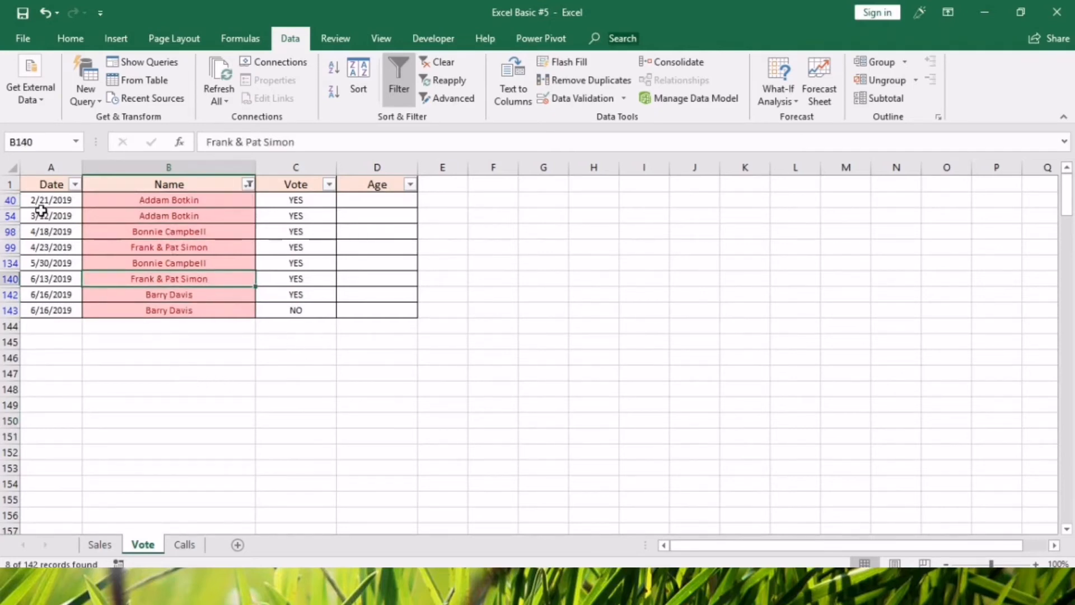
Delete the earlier row of each repeated name in the filtered Vote table, keeping one row per name.
left_click(10, 200)
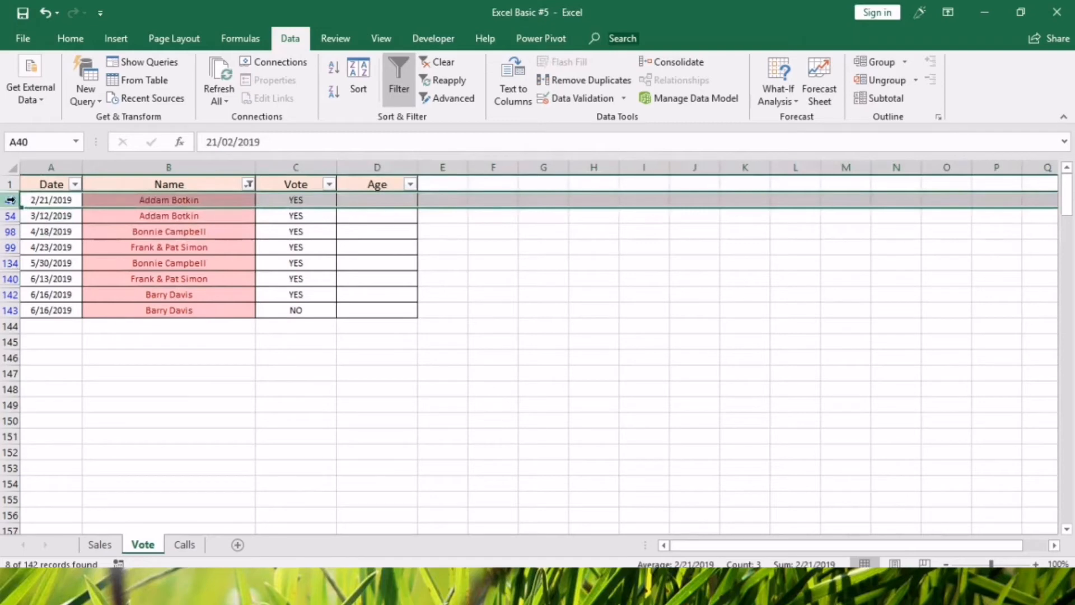
key("ctrl+minus")
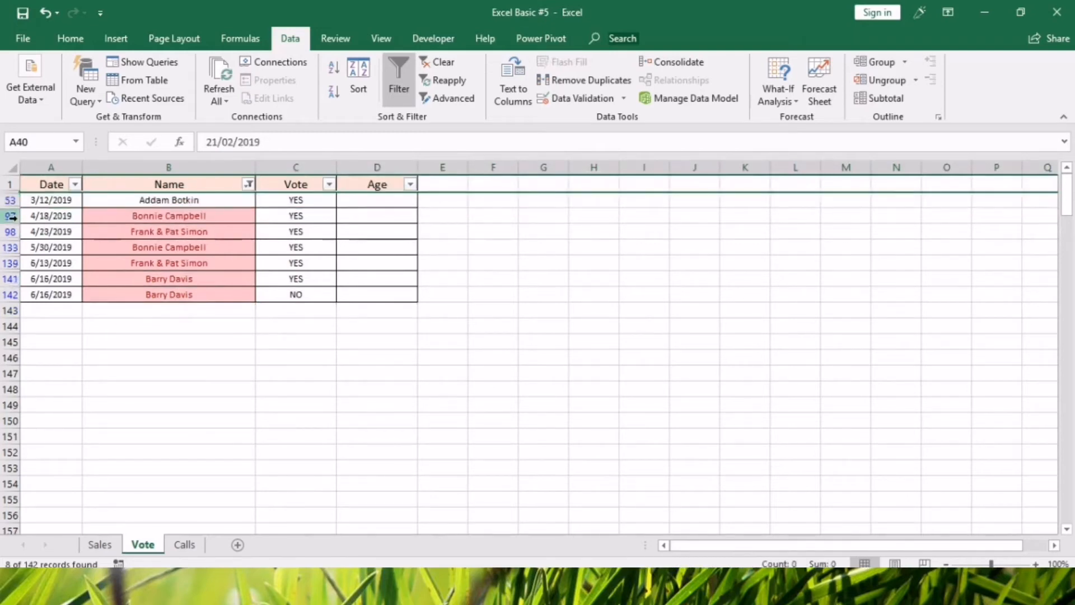
left_click(10, 216)
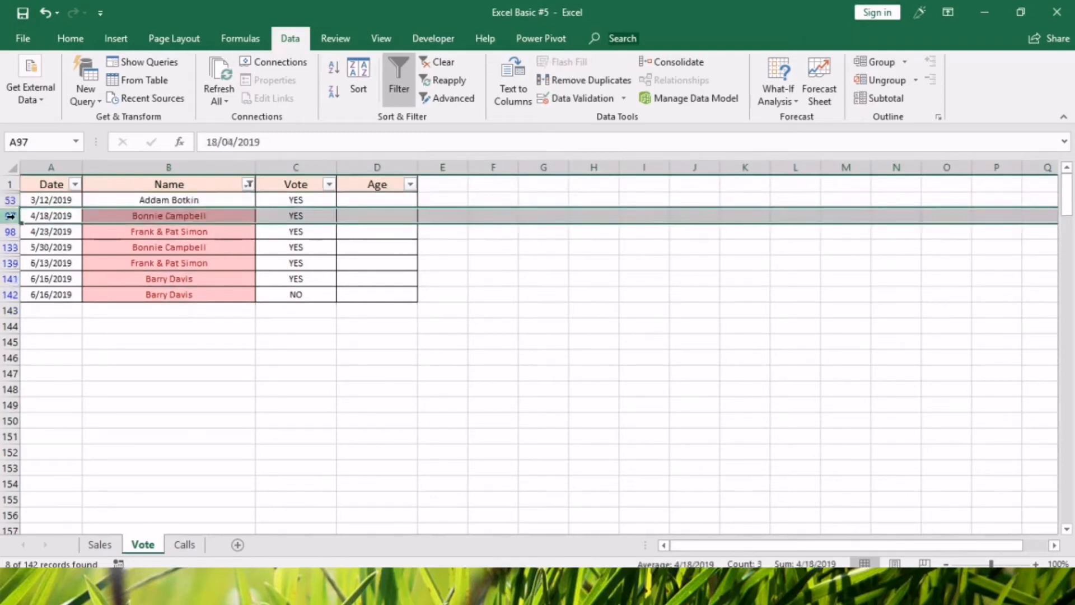
key("ctrl+minus")
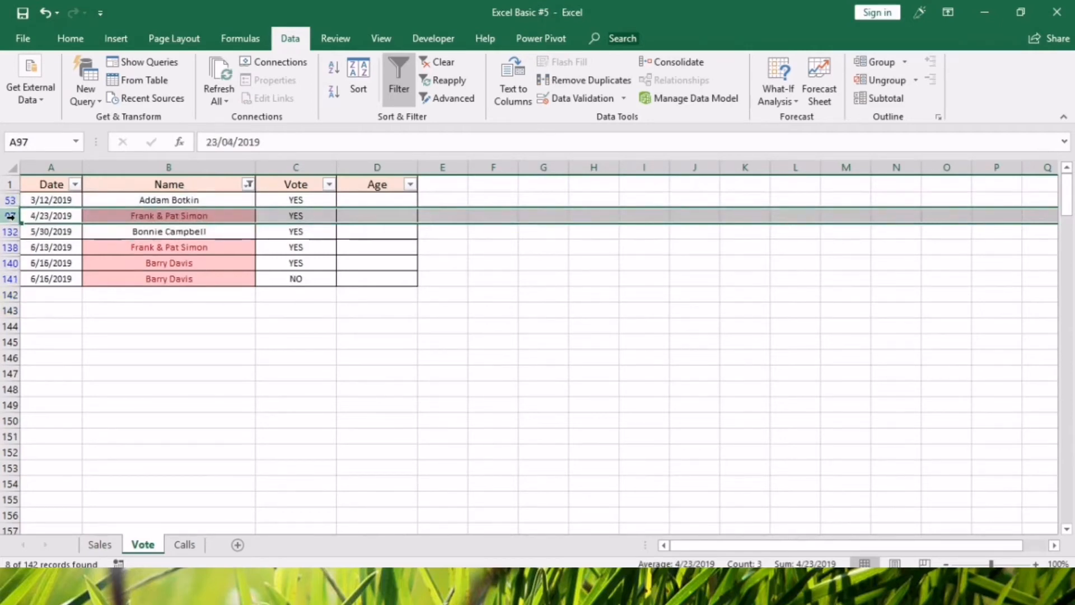
left_click(10, 263, "ctrl")
key("ctrl+minus")
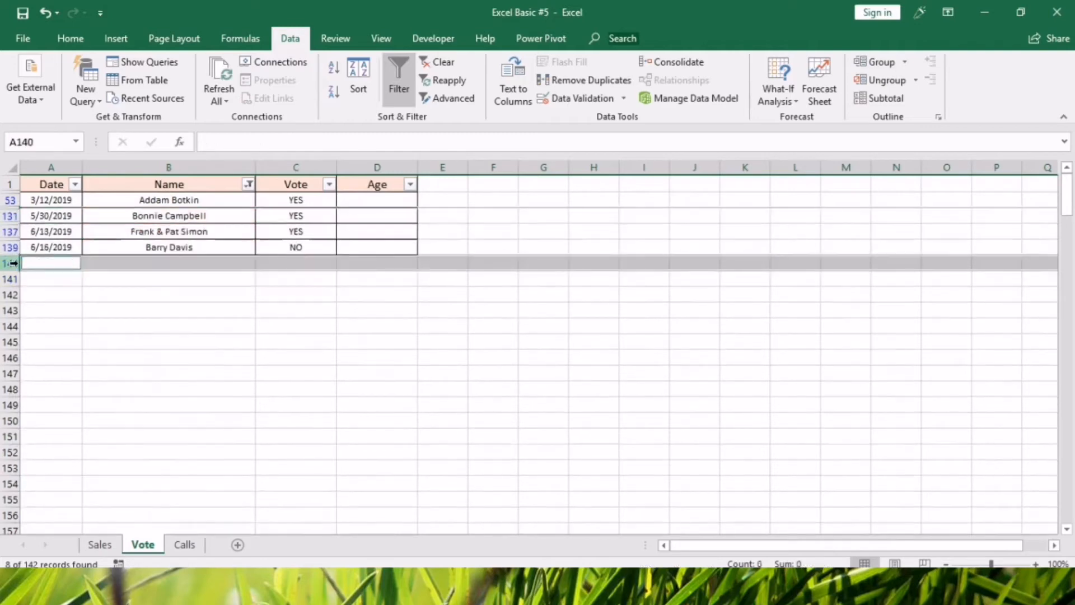
left_click(224, 358)
left_click(180, 246)
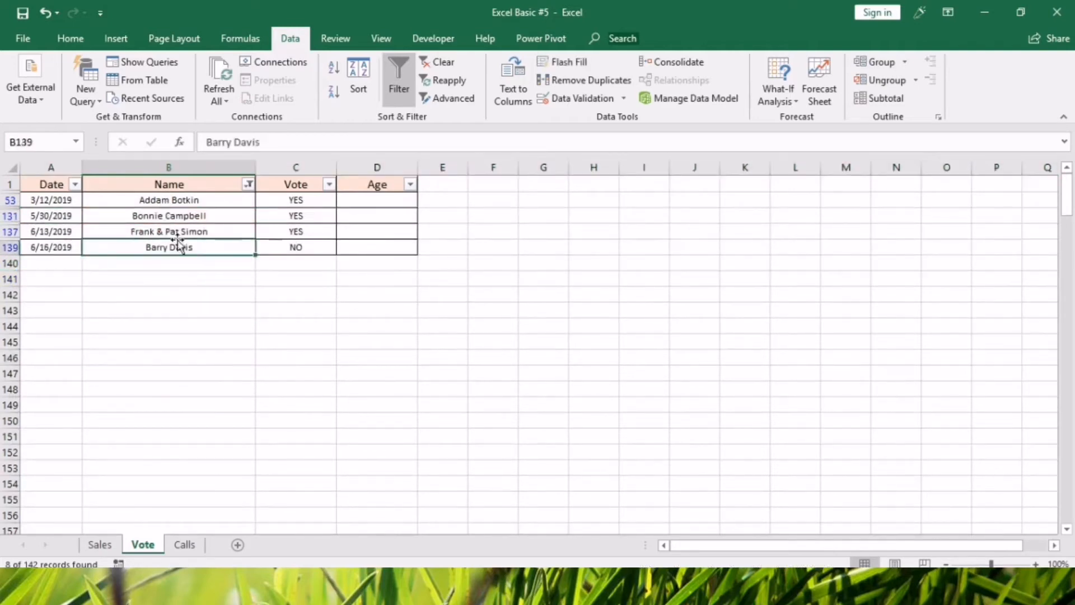
Clear the color filter from the Vote table and check the Name column's filter options for remaining colors.
key("alt+d")
key("f")
key("s")
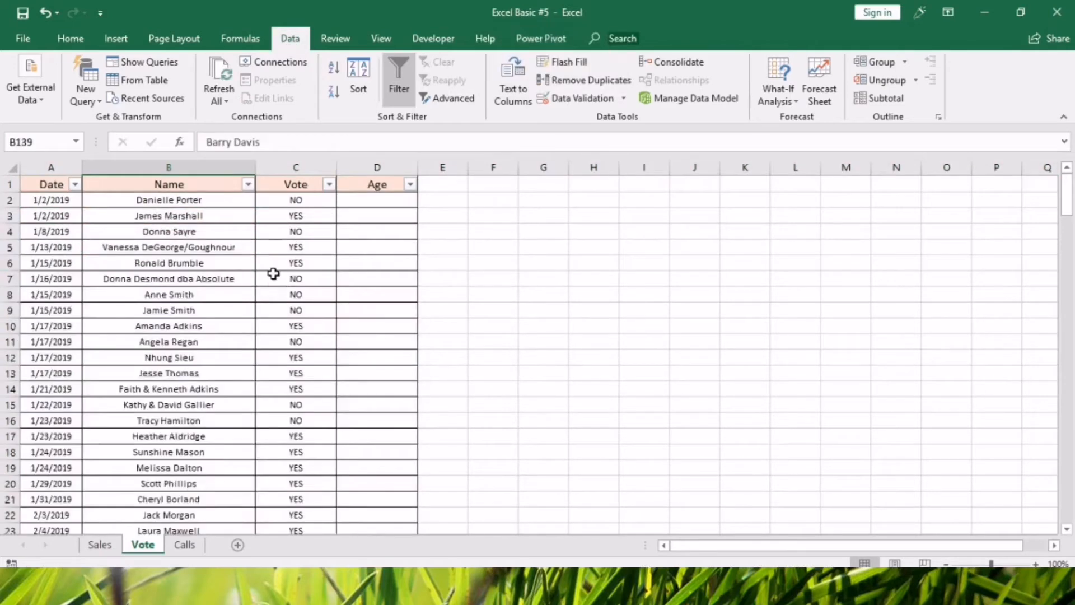
left_click(247, 186)
mouse_move(224, 303)
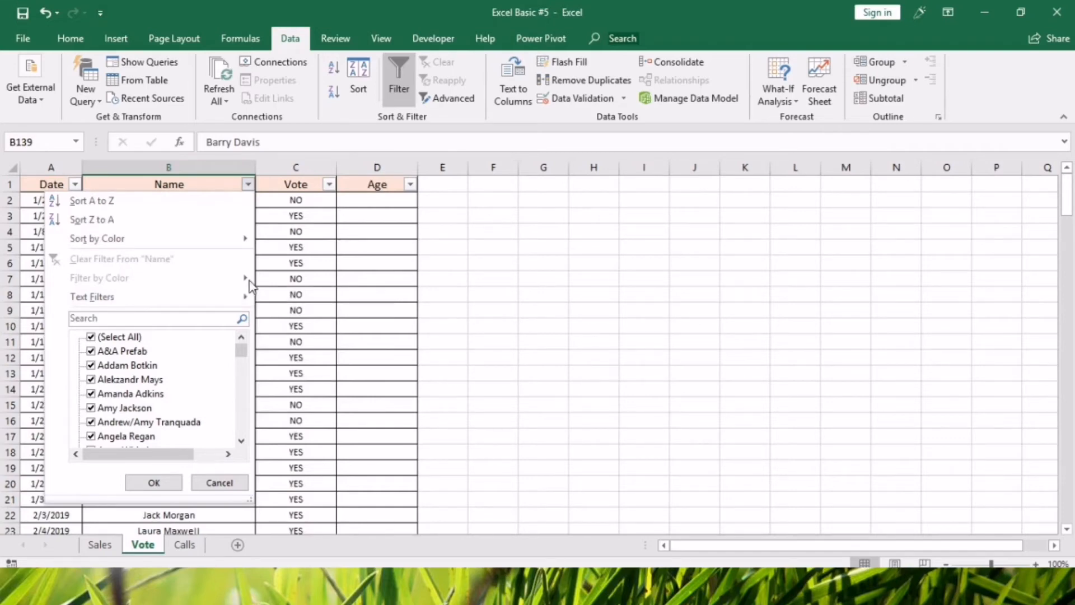
left_click(340, 322)
left_click(139, 371)
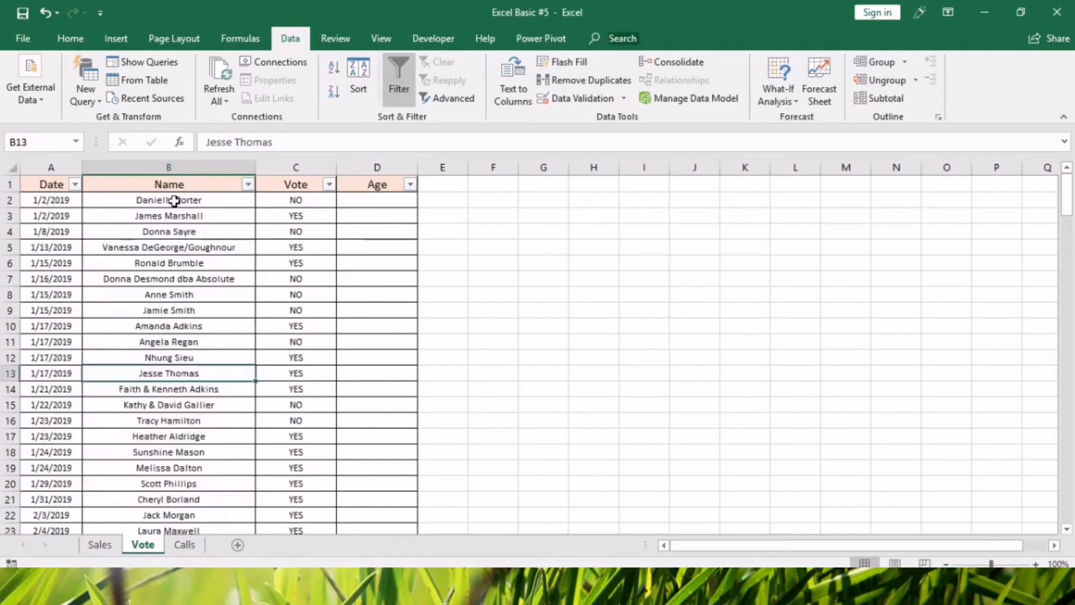
left_click(177, 161)
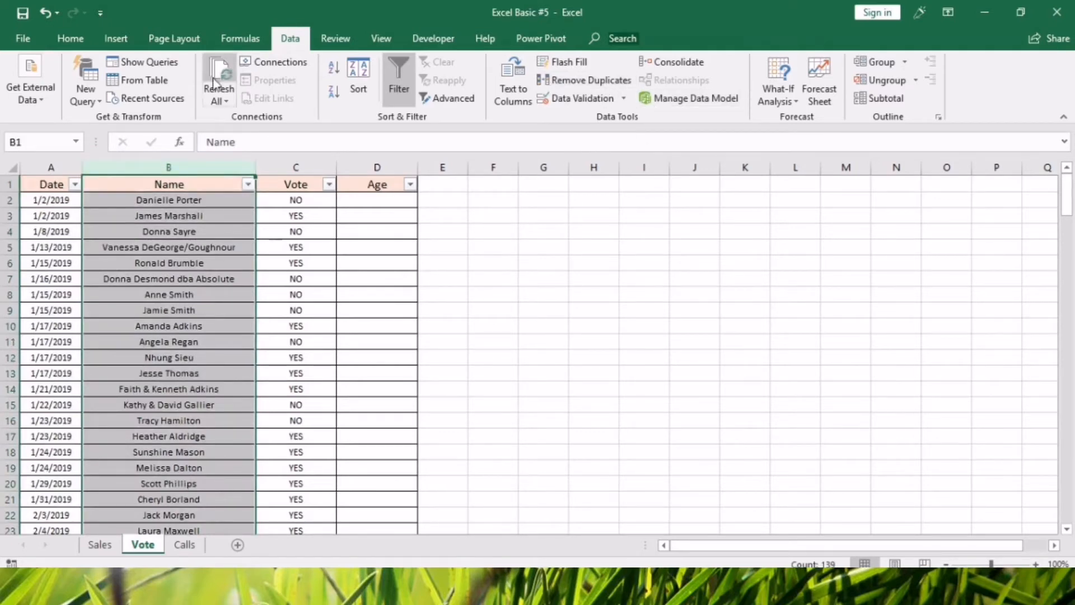
left_click(18, 199)
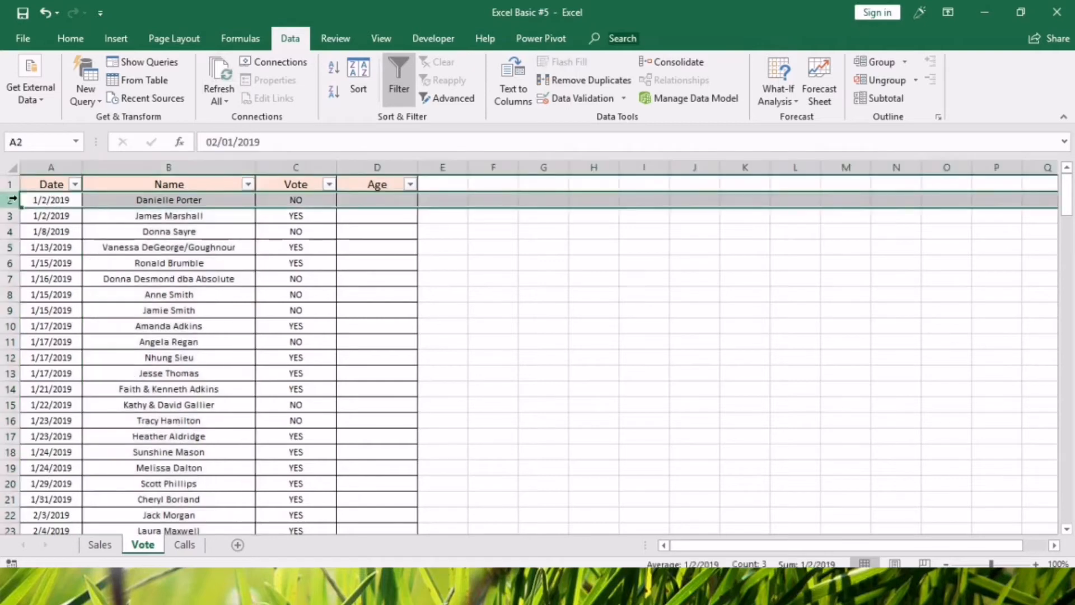
left_click(276, 166)
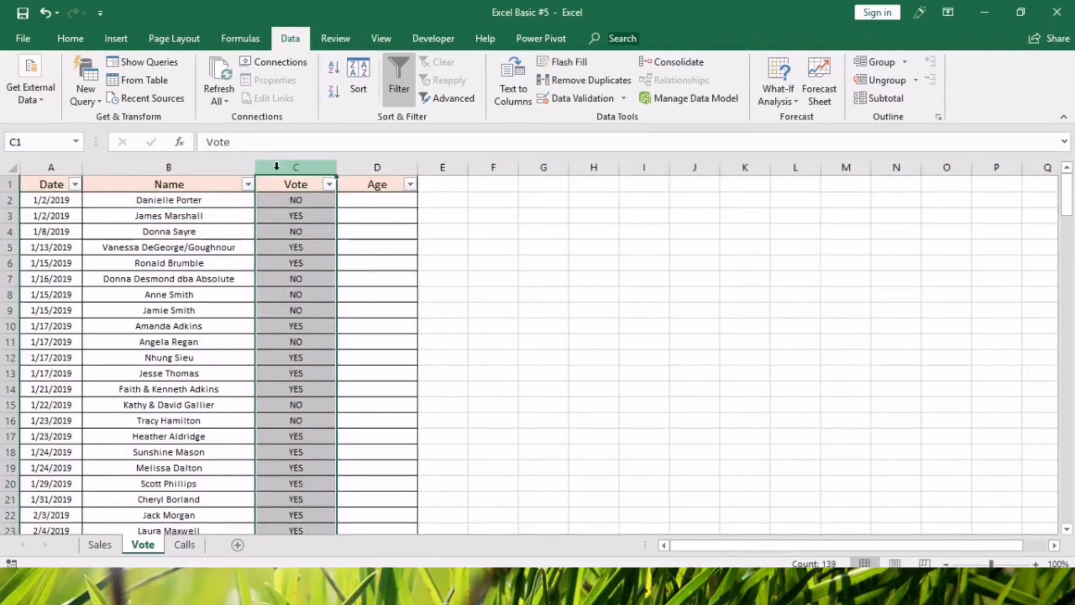
left_click(11, 200)
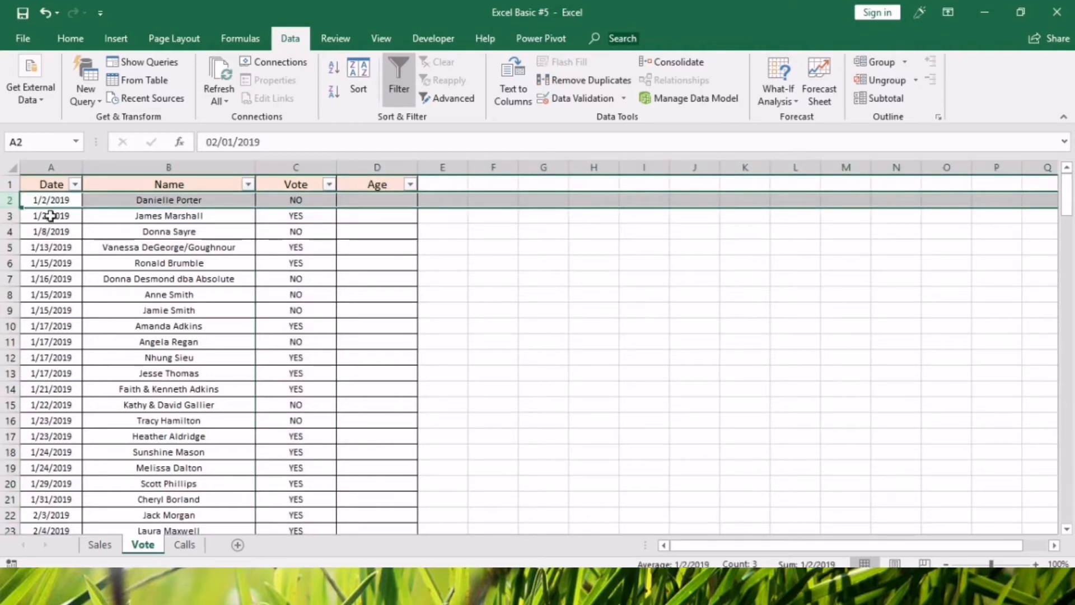
left_click(186, 354)
left_click(220, 421)
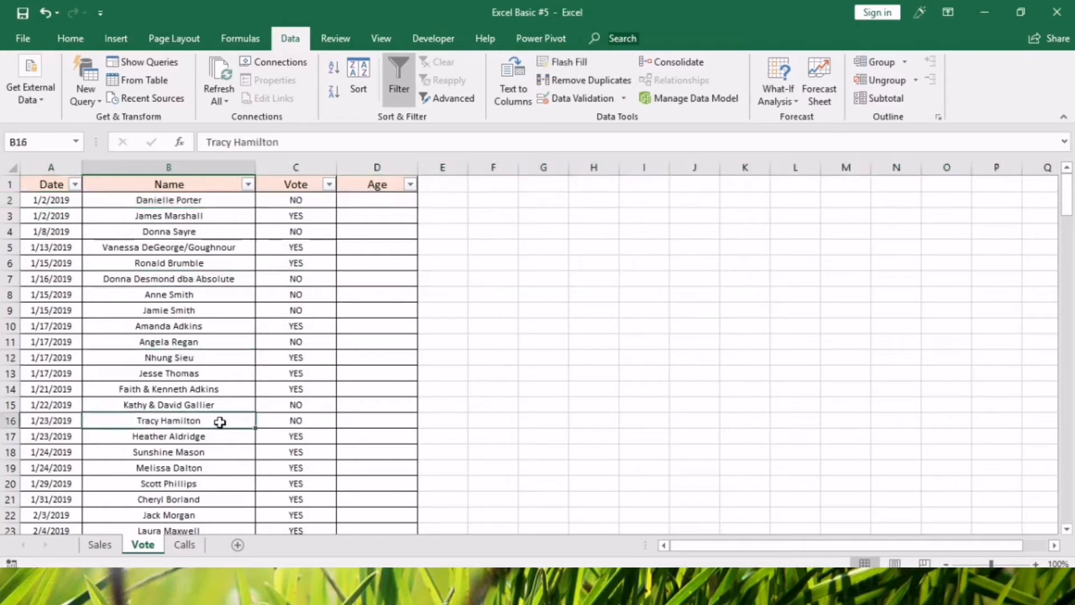
left_click(362, 201)
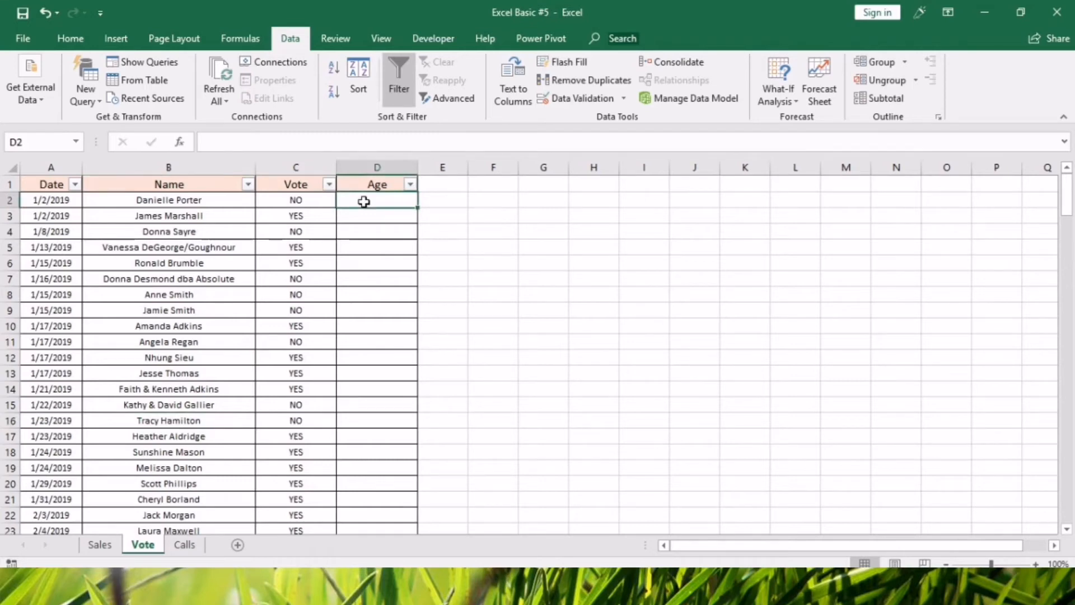
left_click(297, 293)
left_click(168, 167)
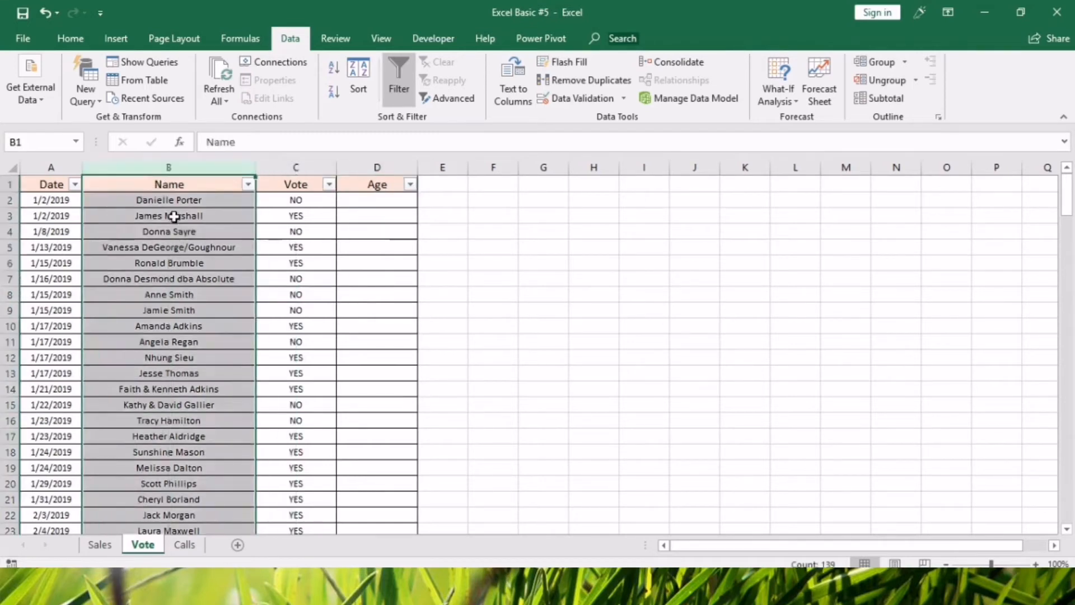
left_click_drag(216, 203, 224, 358)
left_click(274, 267)
left_click(299, 201)
Enter the sample ages 8, 33 and 44 in cells D2 to D4, and clear the Age cells again.
left_click(375, 202)
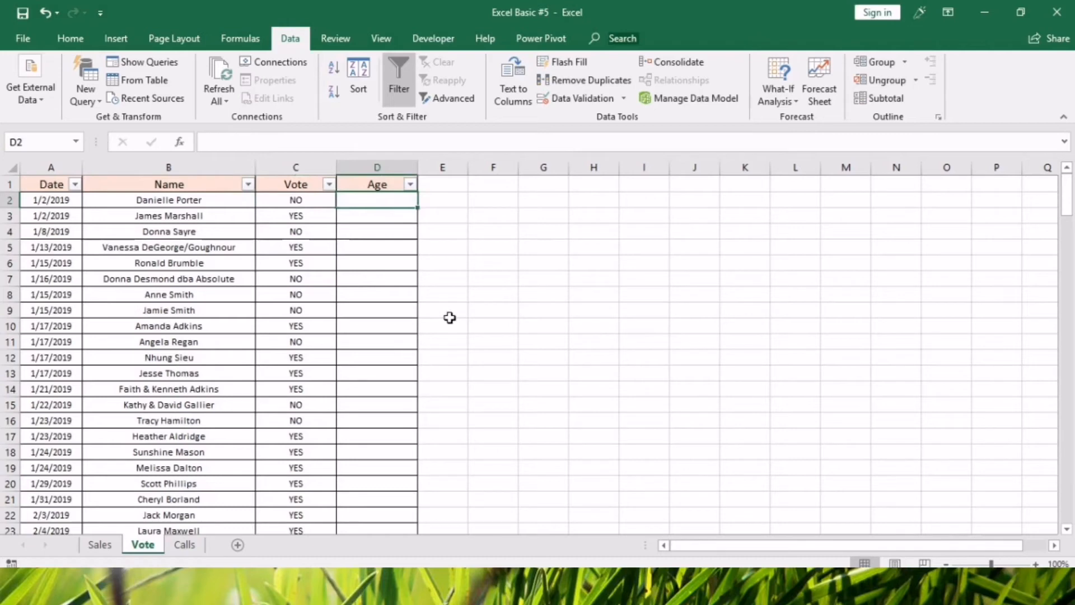
type("8.")
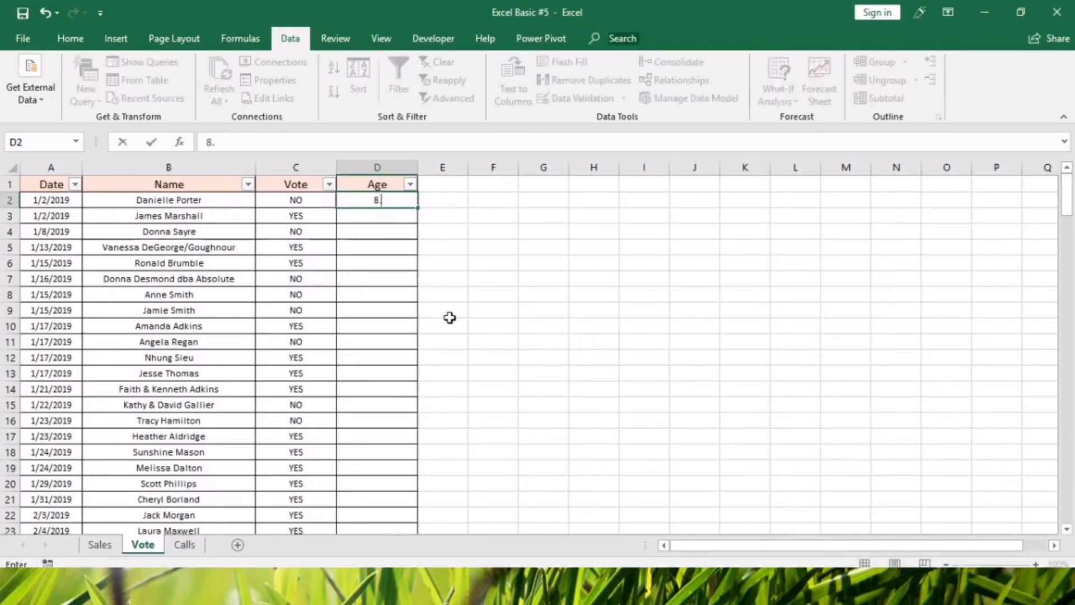
key("Return")
type("33")
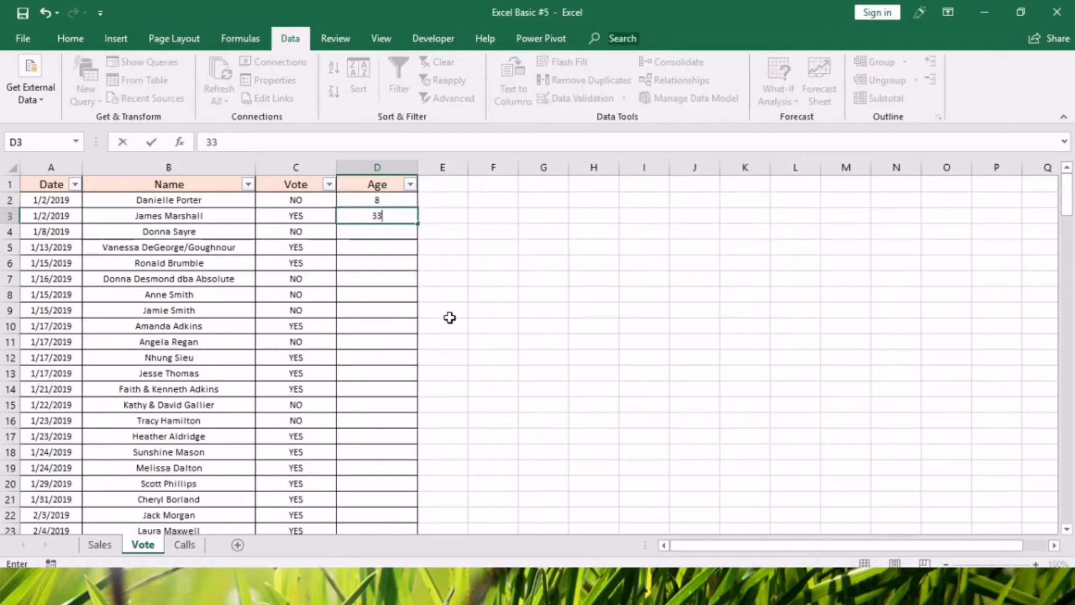
key("Return")
type("44")
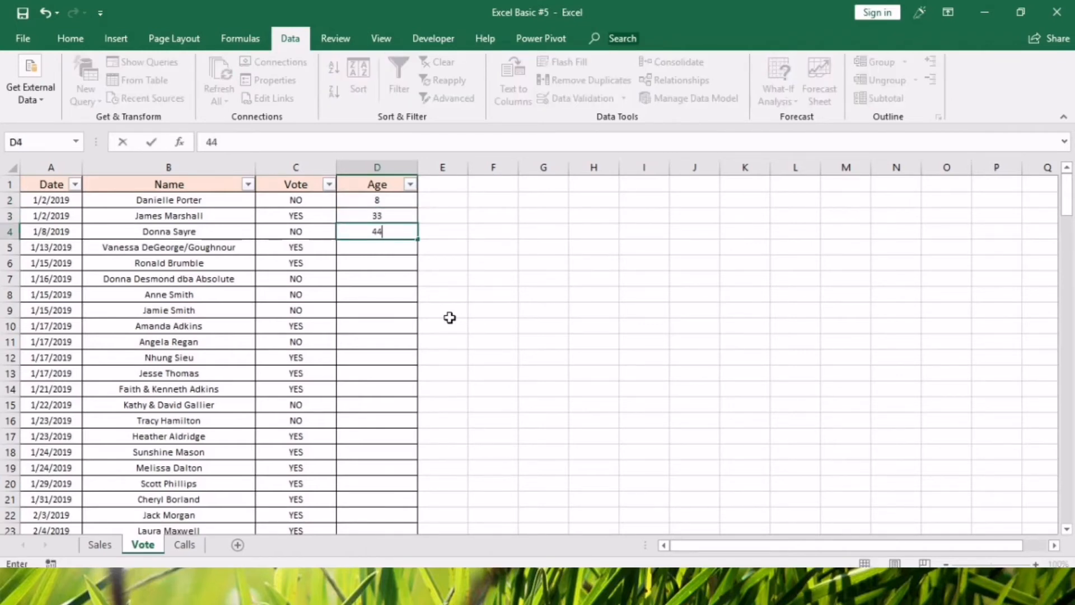
key("Return")
left_click_drag(410, 200, 410, 278)
key("Delete")
Try the =RAND() formula in cell D2 of the Age column, and clear the cell again.
left_click(380, 200)
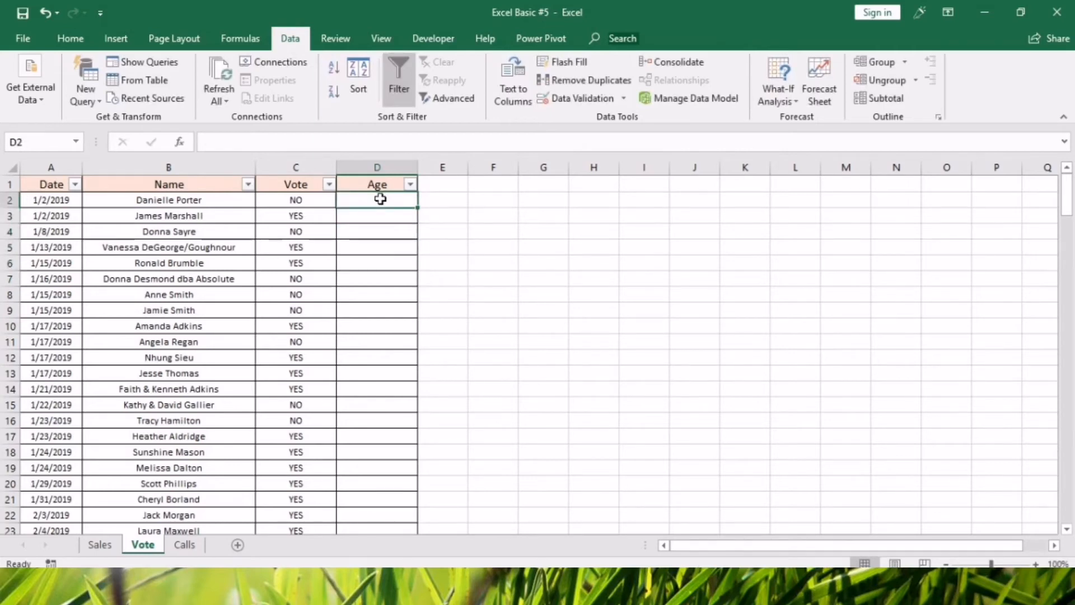
type("=")
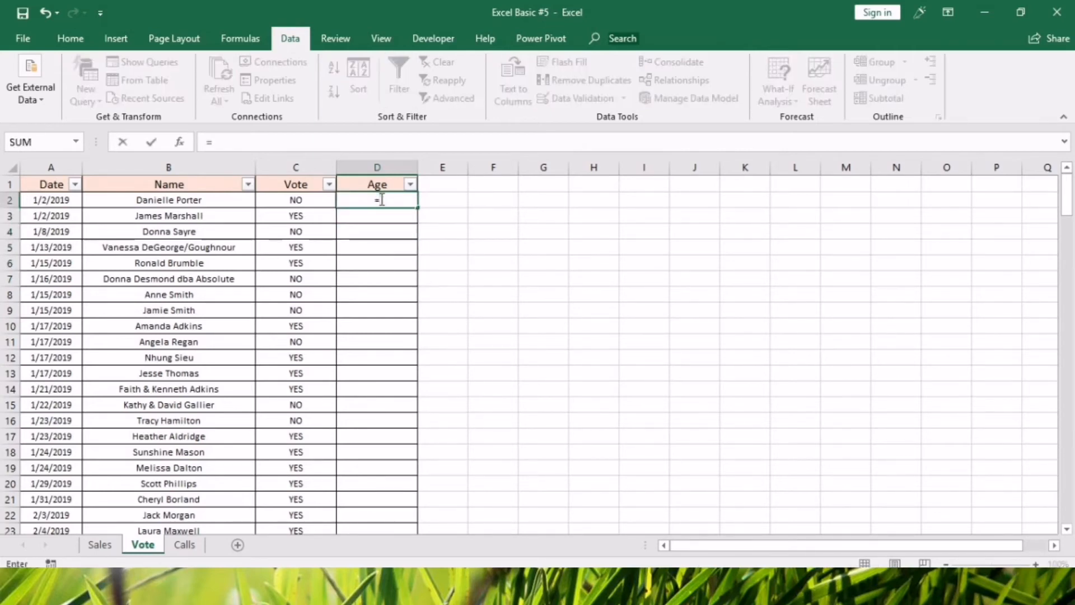
type("rand(")
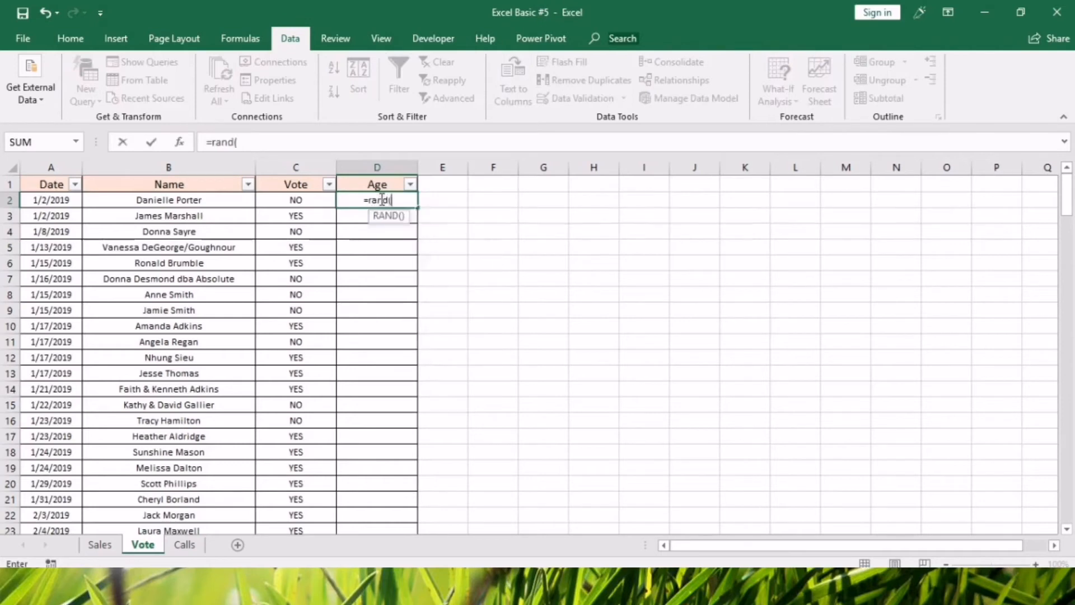
type(")")
key("ctrl+Return")
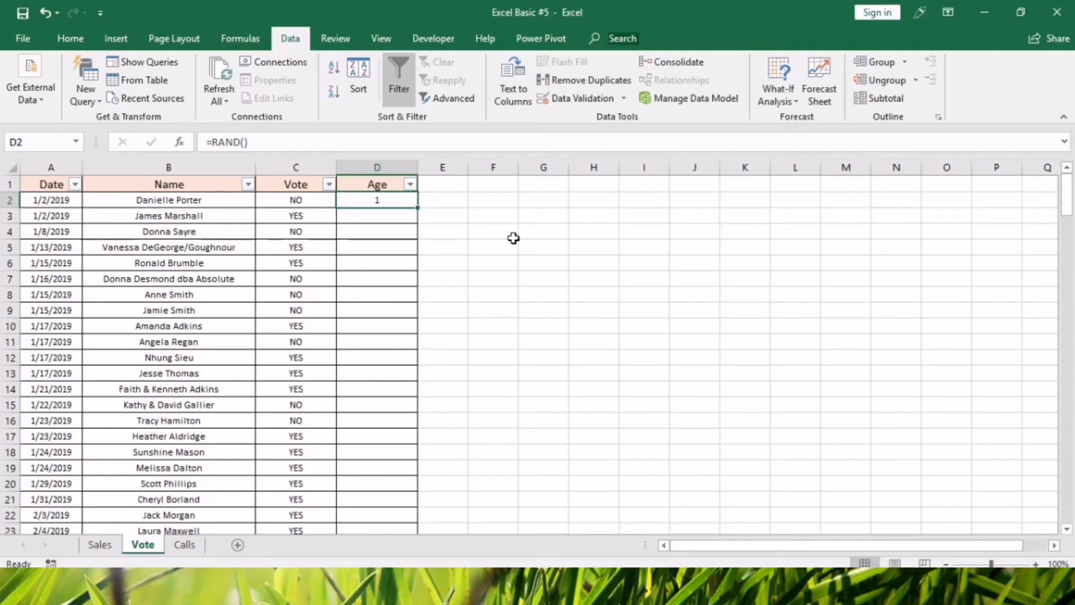
key("Delete")
Enter =RANDBETWEEN(18,60) in cell D2 and fill the formula down the whole Age column.
type("=rand")
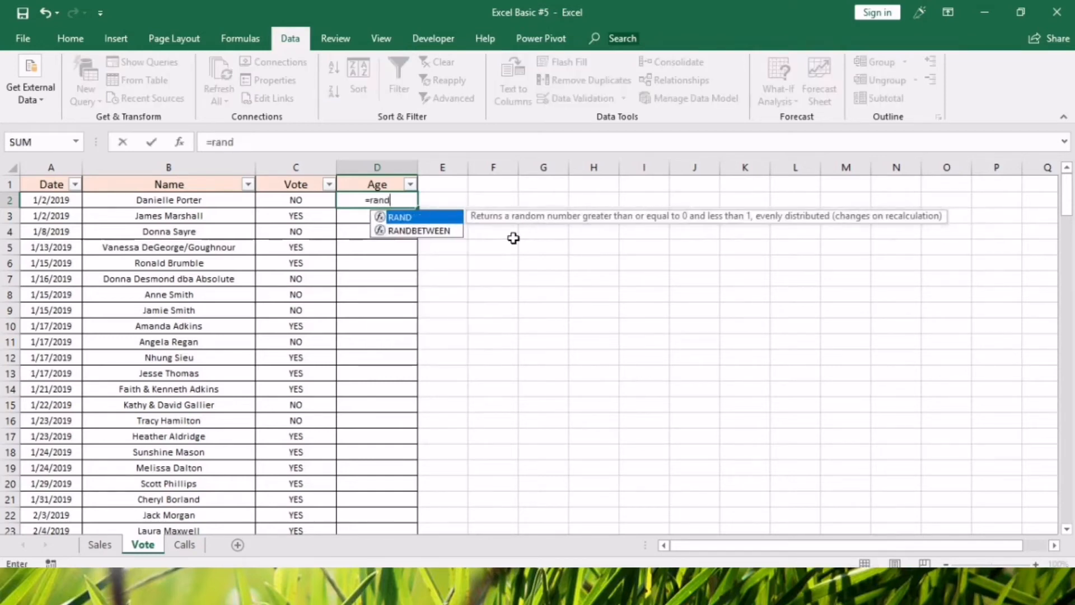
type("between(")
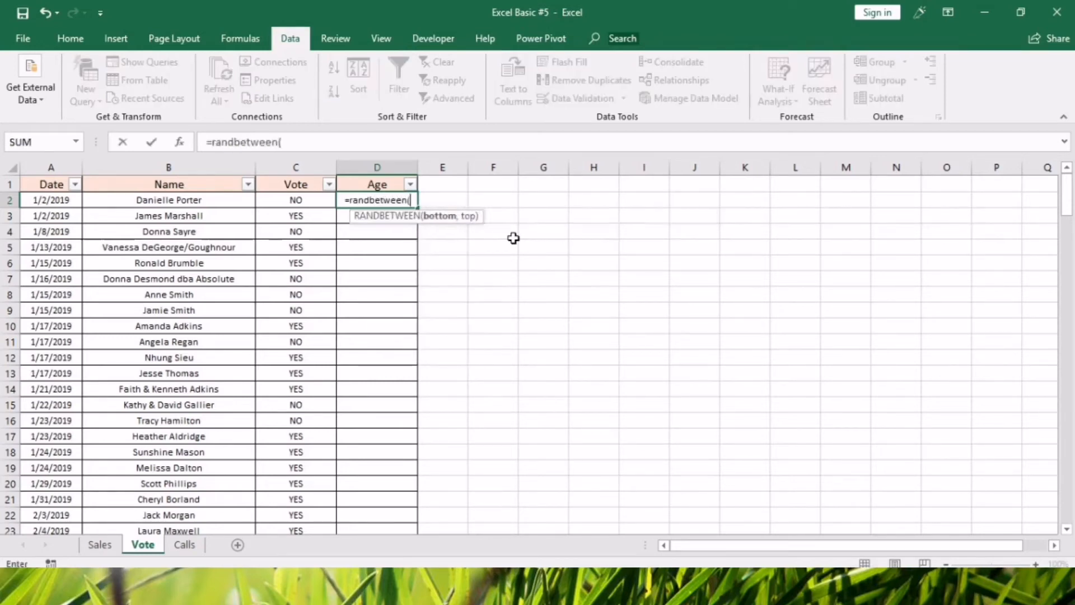
type("18,")
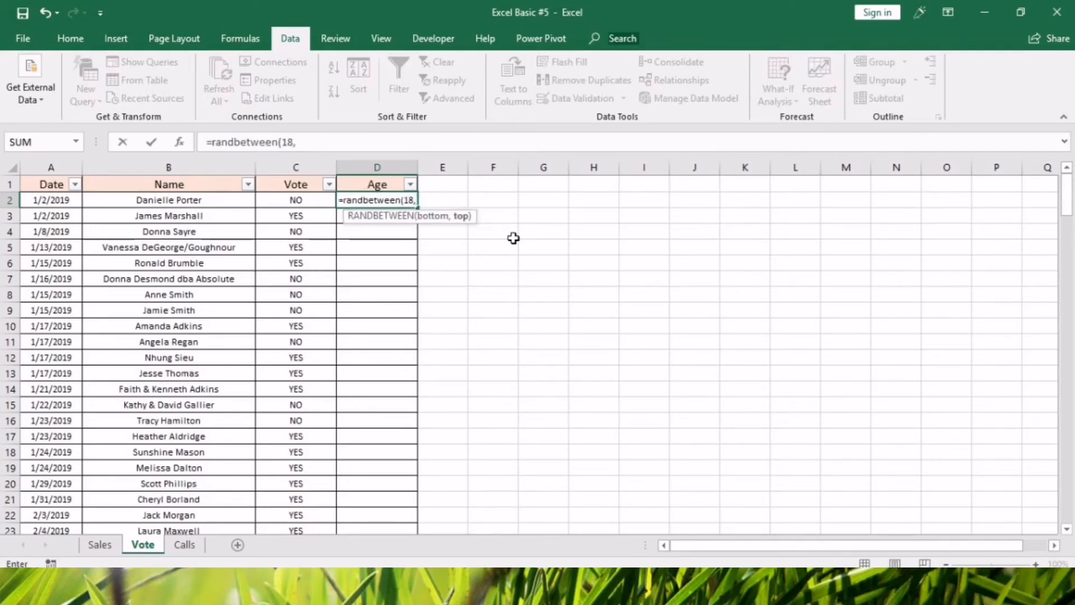
type("60)")
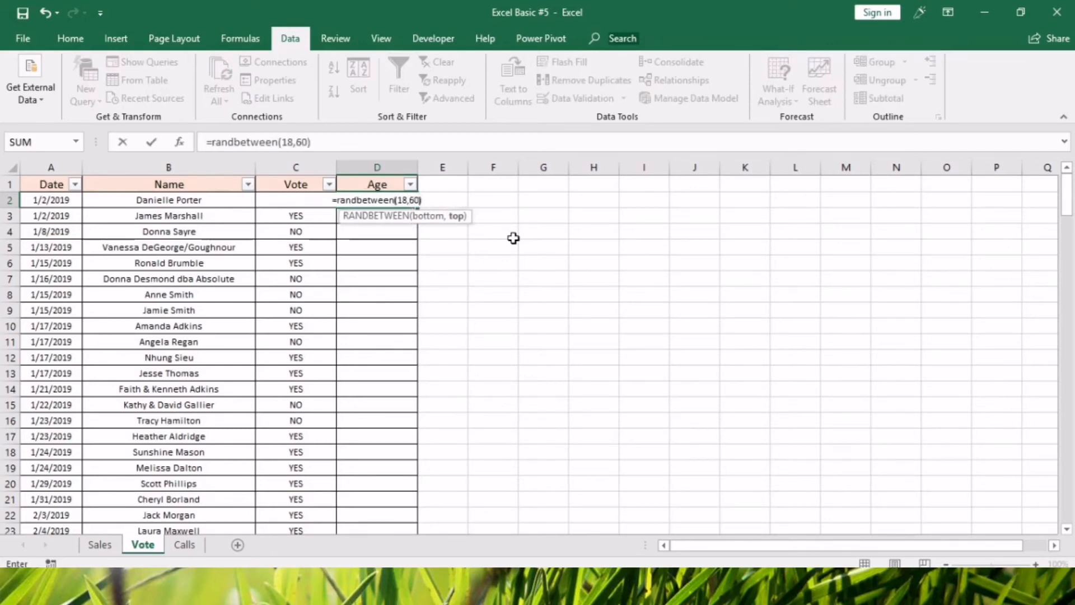
key("Return")
left_click(374, 201)
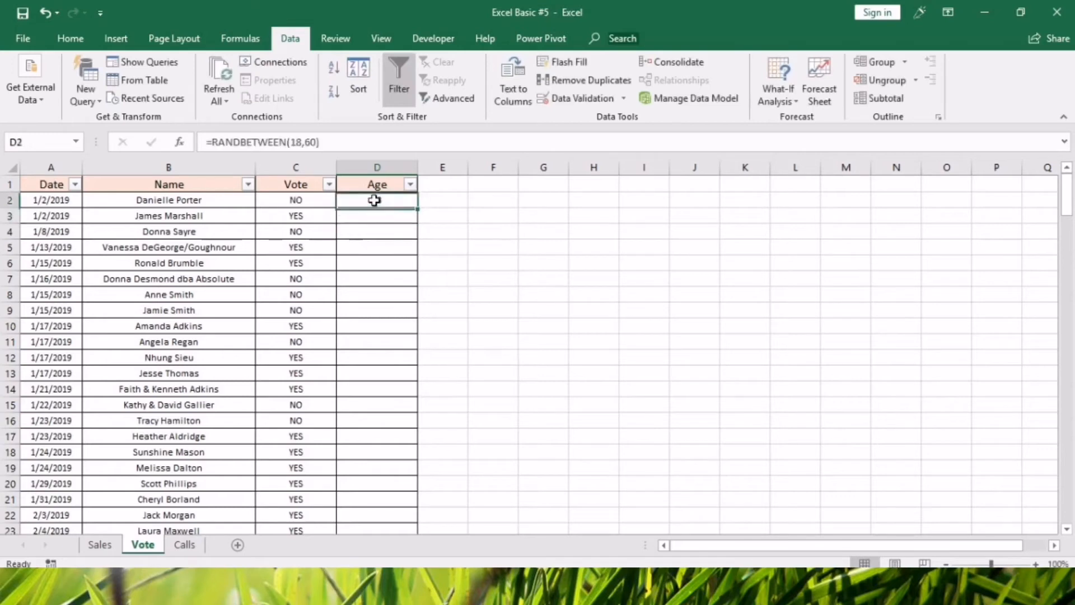
double_click(418, 208)
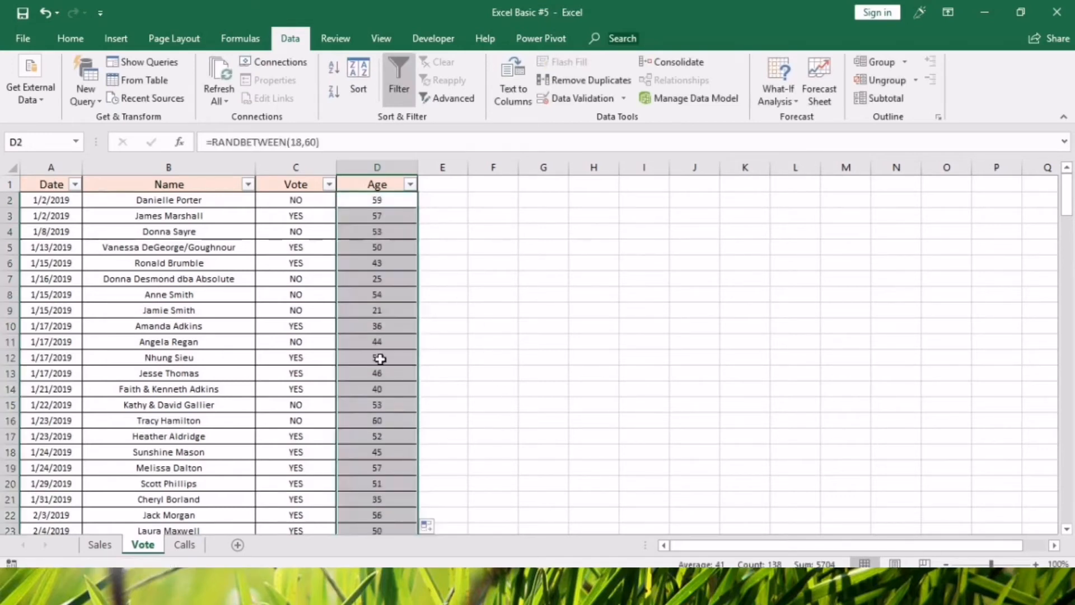
Replace the random formulas in the Age column with fixed numbers by copying and pasting them in place as values.
scroll(407, 448, "down", 11)
left_click_drag(1066, 262, 1040, 480)
scroll(493, 443, "down", 7)
scroll(431, 423, "up", 13)
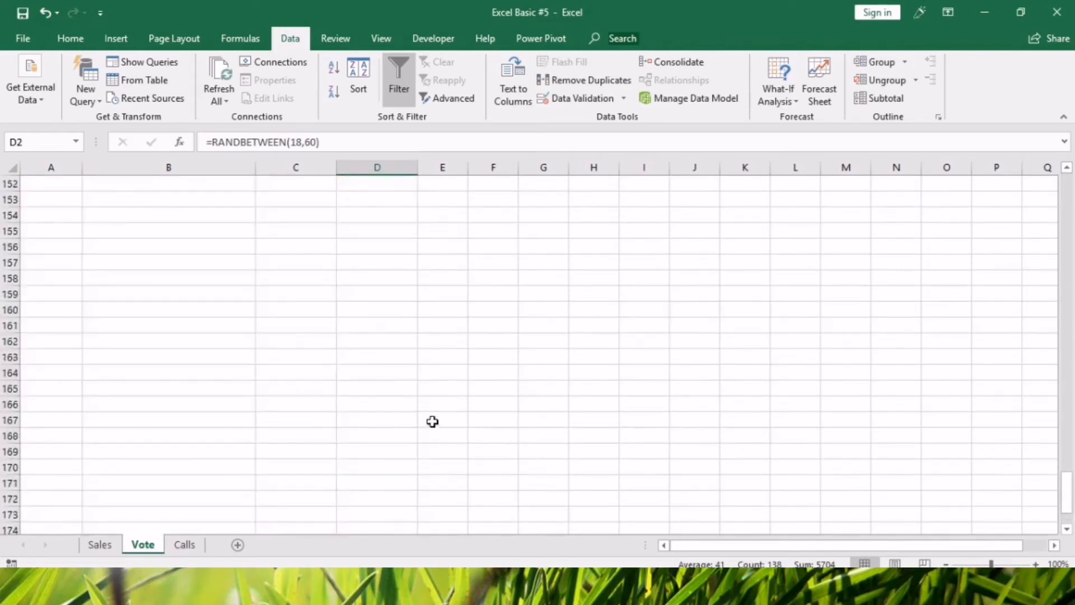
left_click_drag(1067, 451, 1067, 190)
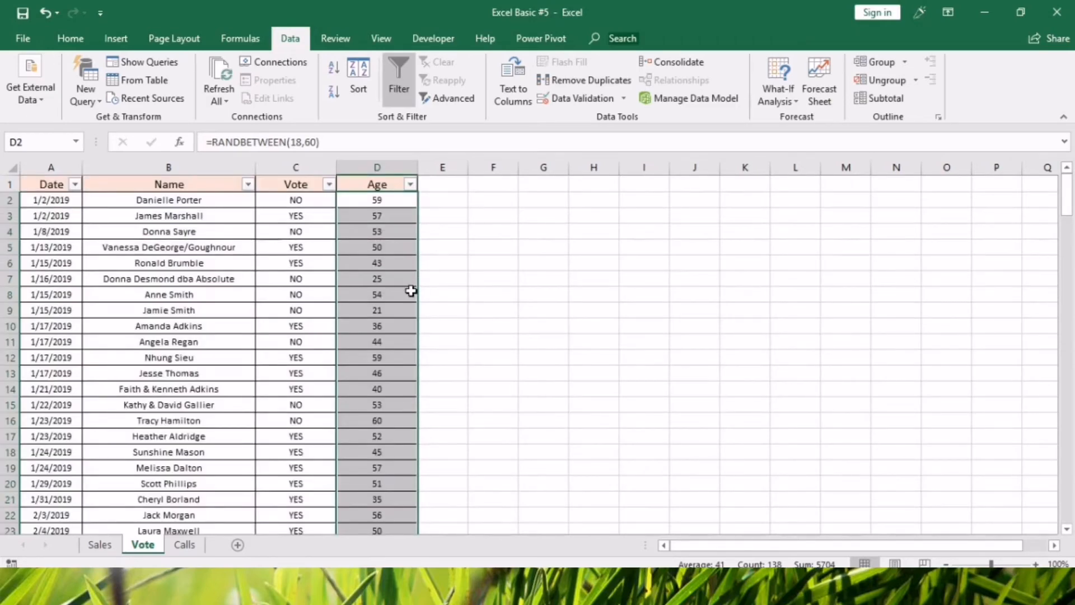
key("ctrl+c")
key("alt+e")
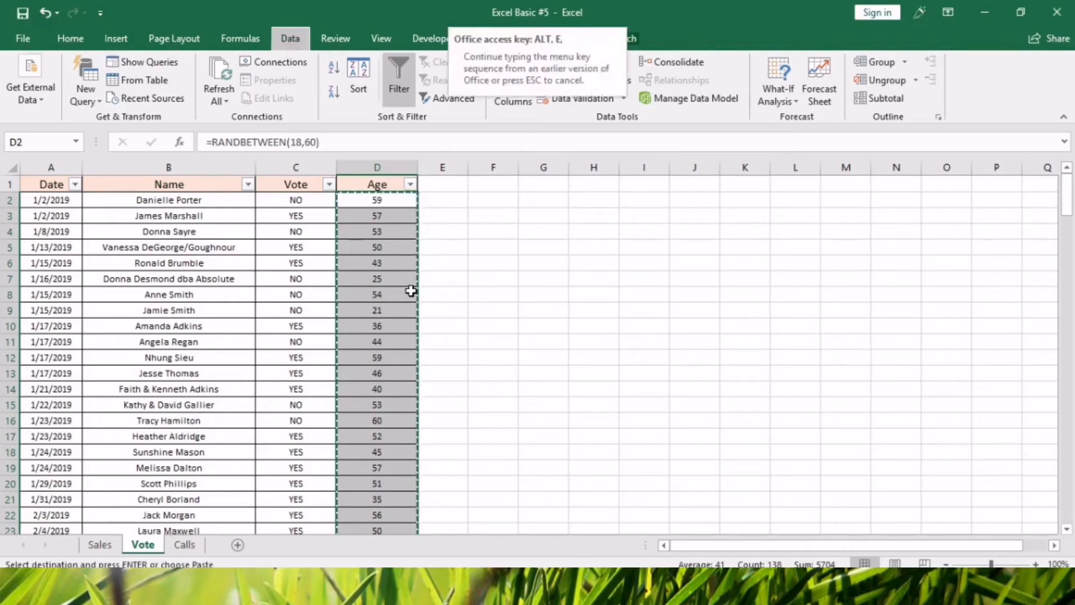
key("s")
key("v")
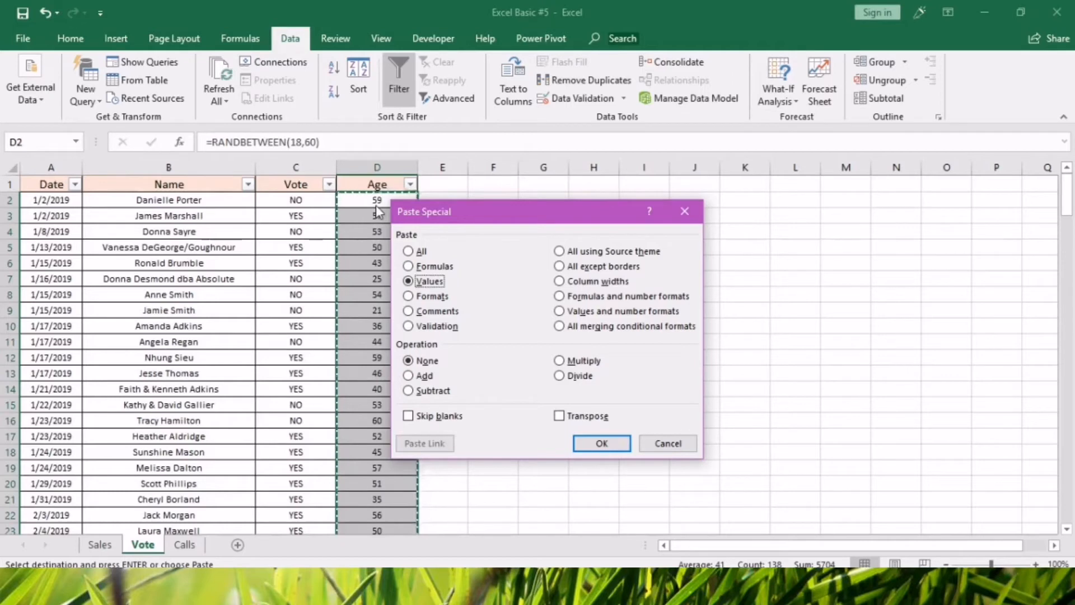
left_click(598, 443)
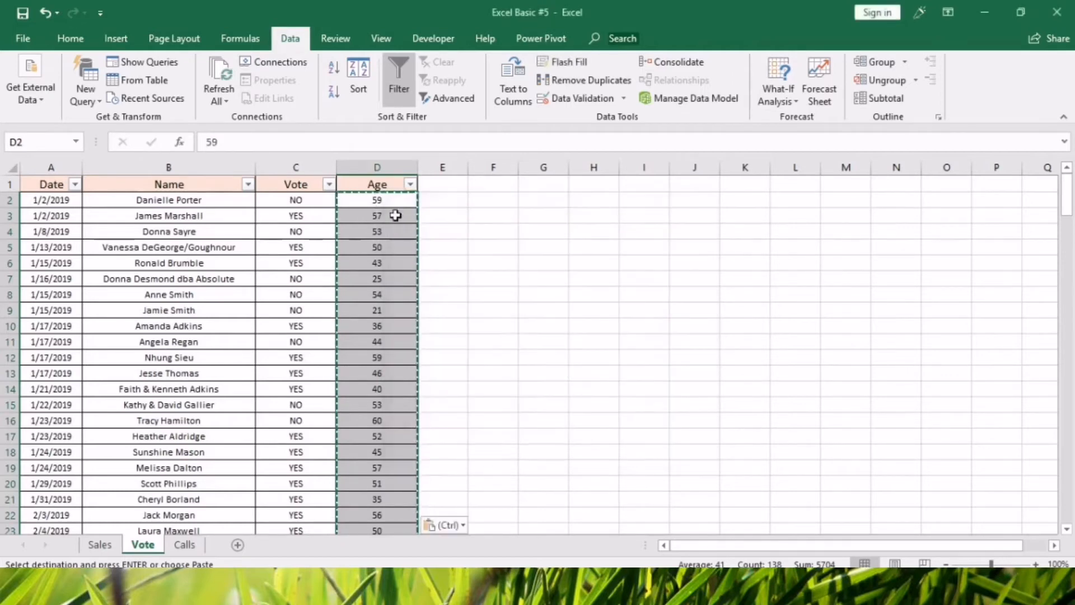
Check several cells in the Age column for whether they hold formulas or fixed values, and end the copy mode.
left_click(392, 202)
left_click(379, 279)
left_click(379, 356)
left_click(385, 434)
left_click(389, 295)
left_click(385, 219)
left_click(384, 198)
left_click(379, 230)
left_click(378, 311)
key("Escape")
left_click(376, 245)
left_click(385, 215)
left_click(514, 325)
left_click(374, 199)
Create a pivot table from the Vote data range A1:D139, placed on the same sheet at cell F6.
left_click(54, 184)
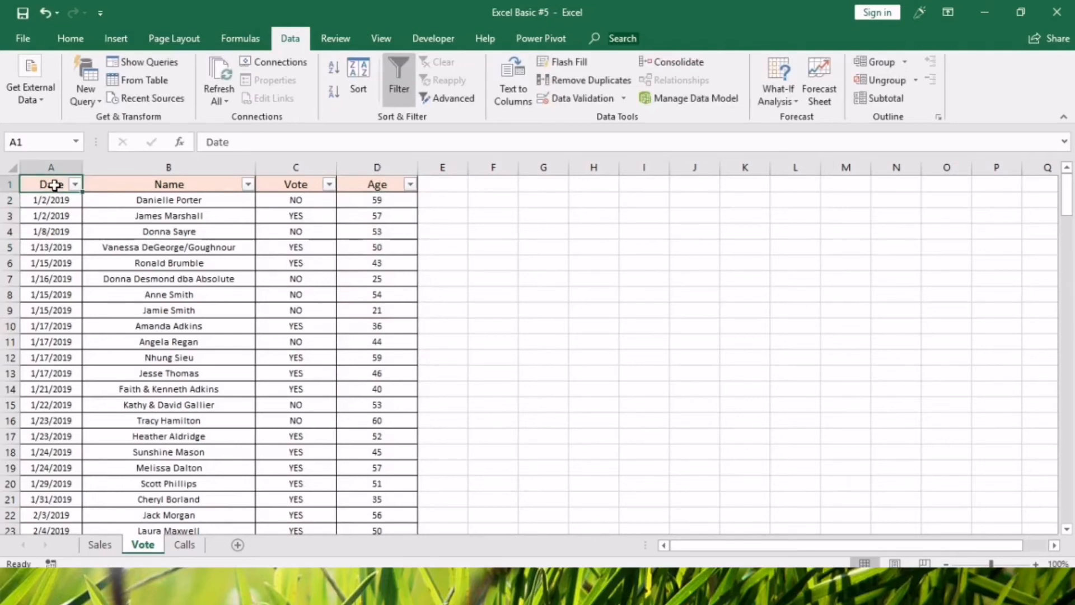
key("ctrl+shift+Right")
key("ctrl+shift+Down")
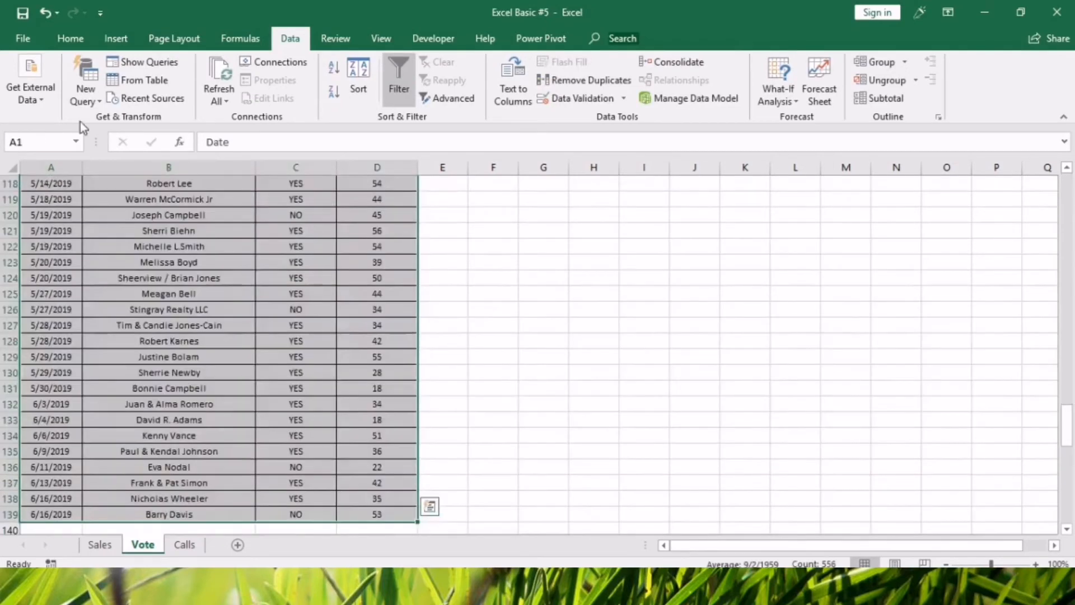
left_click(116, 38)
left_click(29, 72)
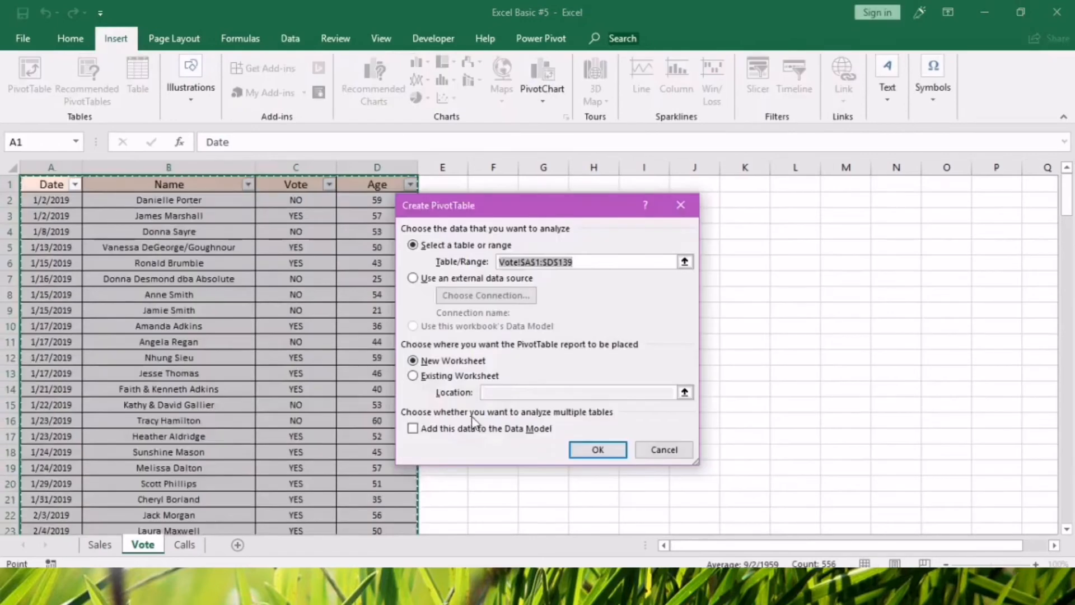
left_click(412, 375)
left_click(684, 392)
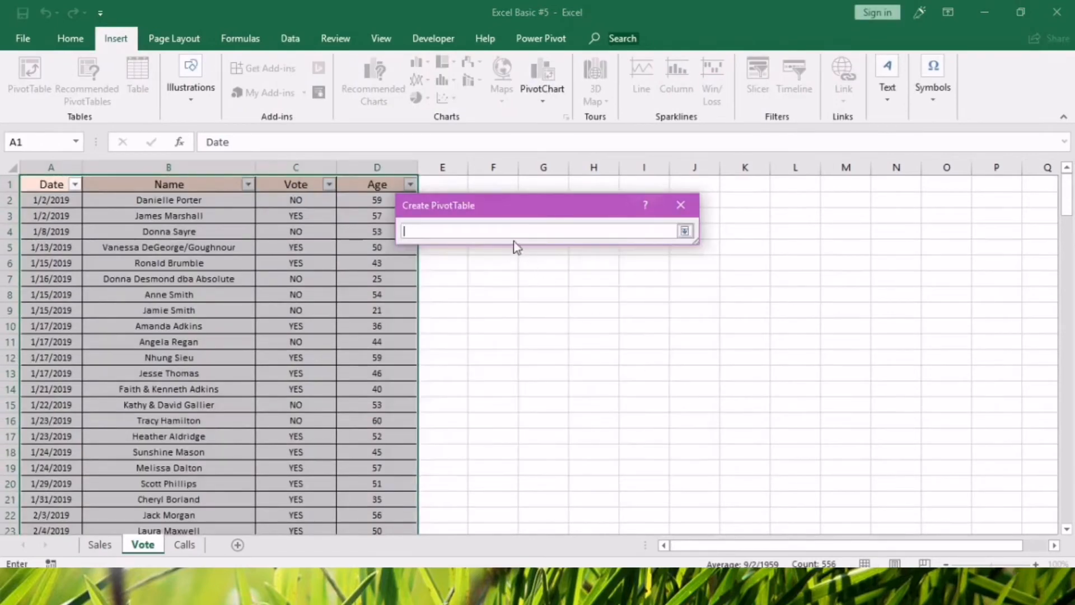
left_click(505, 257)
left_click(684, 232)
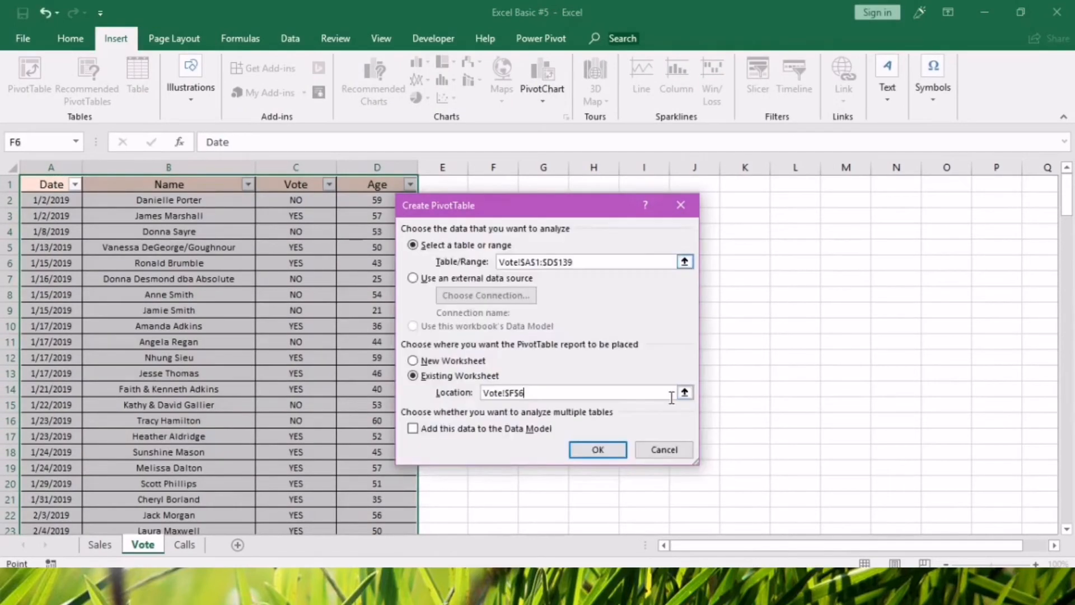
left_click(608, 450)
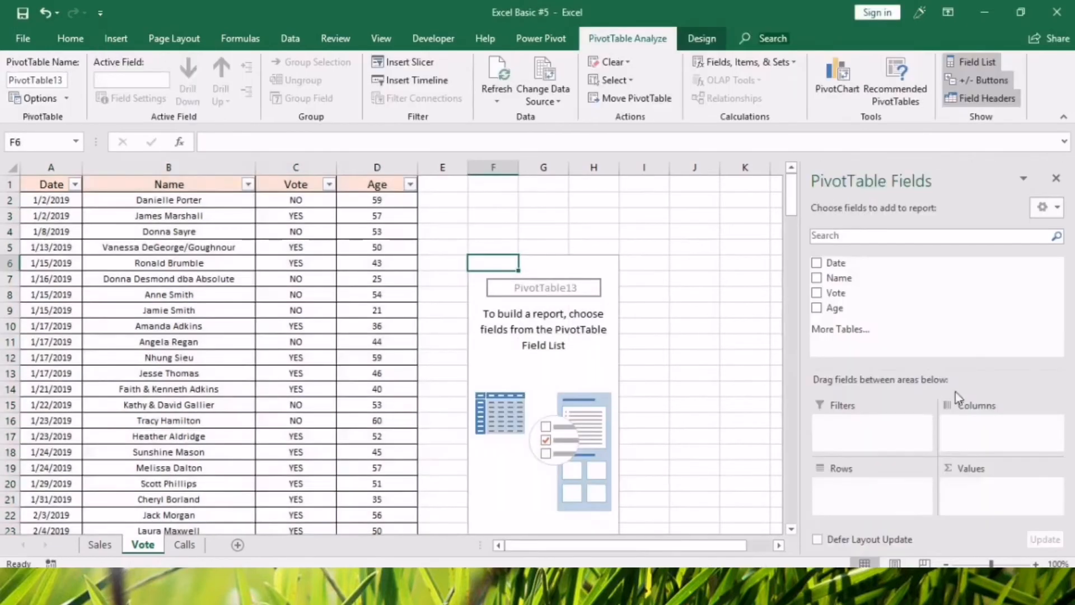
Build the pivot table with Age as rows, Vote as columns and the count of Name as values.
left_click_drag(859, 310, 861, 486)
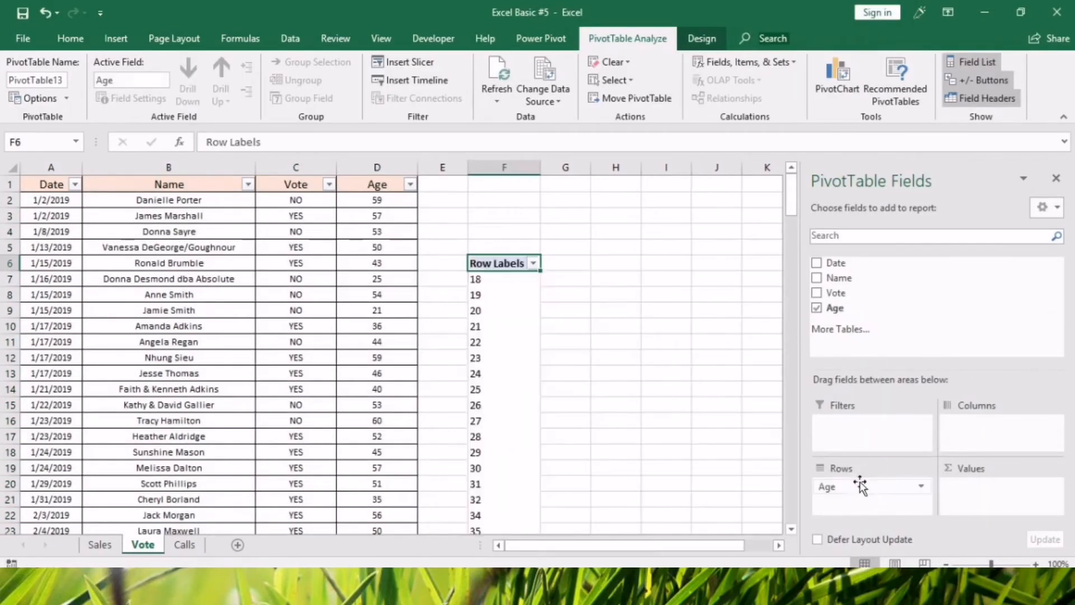
left_click_drag(837, 293, 967, 423)
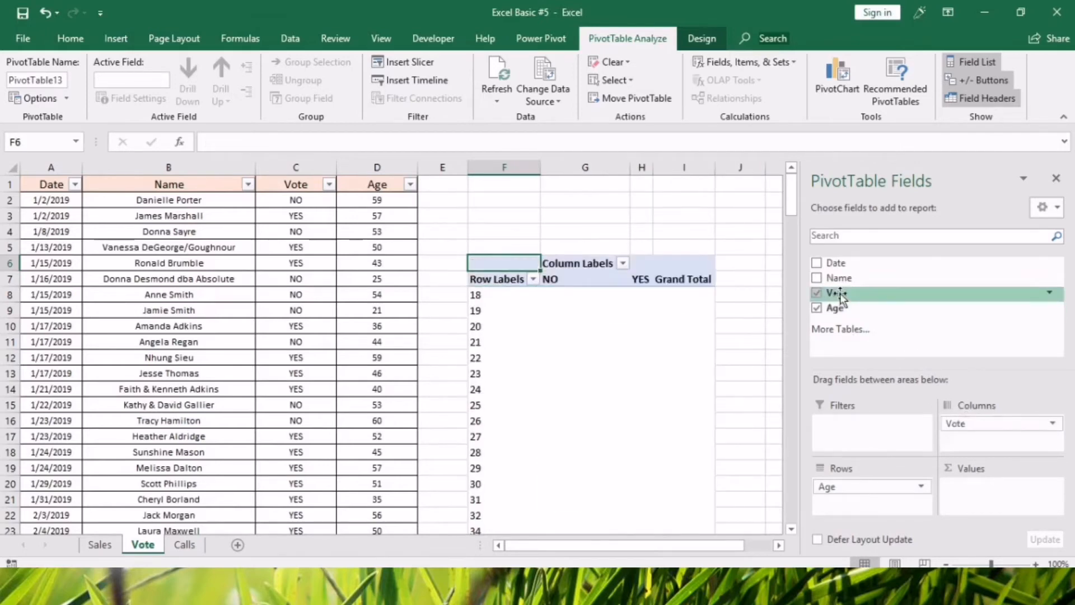
left_click_drag(839, 278, 989, 492)
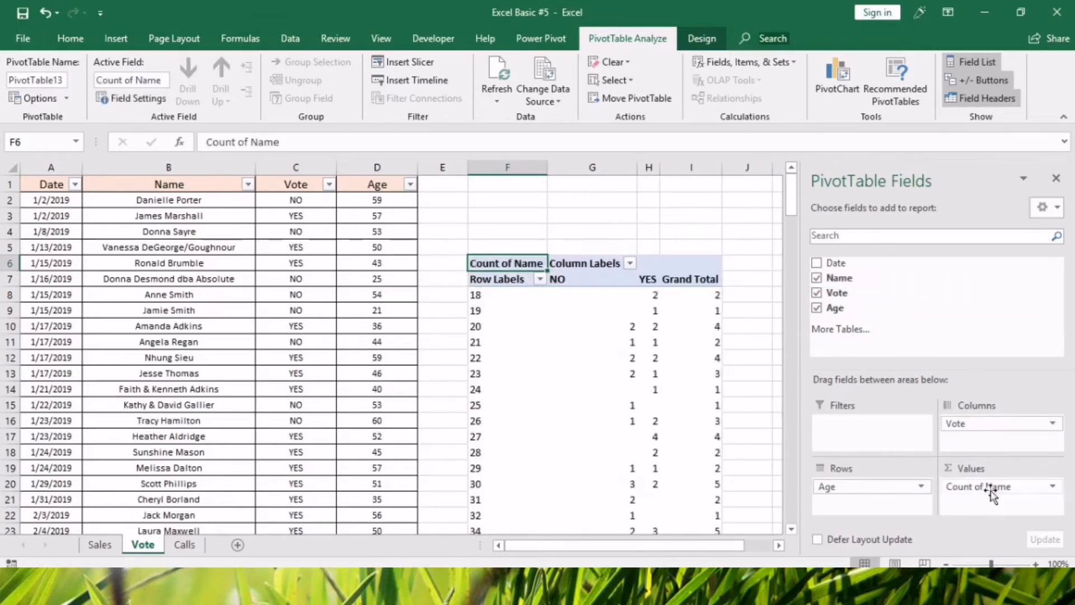
left_click(659, 312)
scroll(658, 312, "down", 3)
scroll(659, 311, "up", 3)
Widen the pivot table's YES column and refresh the pivot table to test whether the width is kept.
left_click(646, 279)
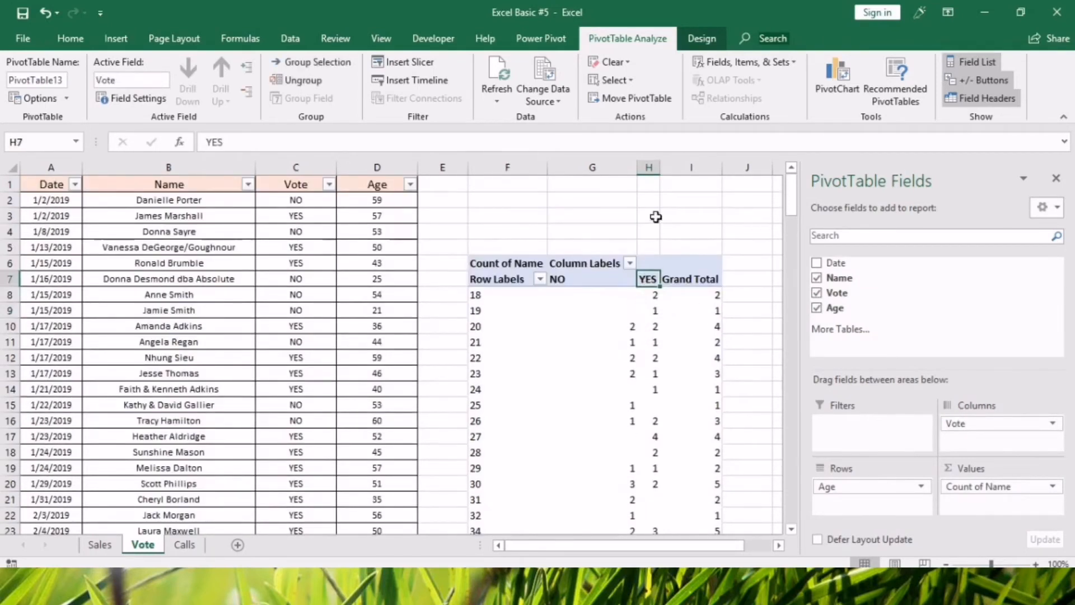
left_click_drag(661, 168, 718, 178)
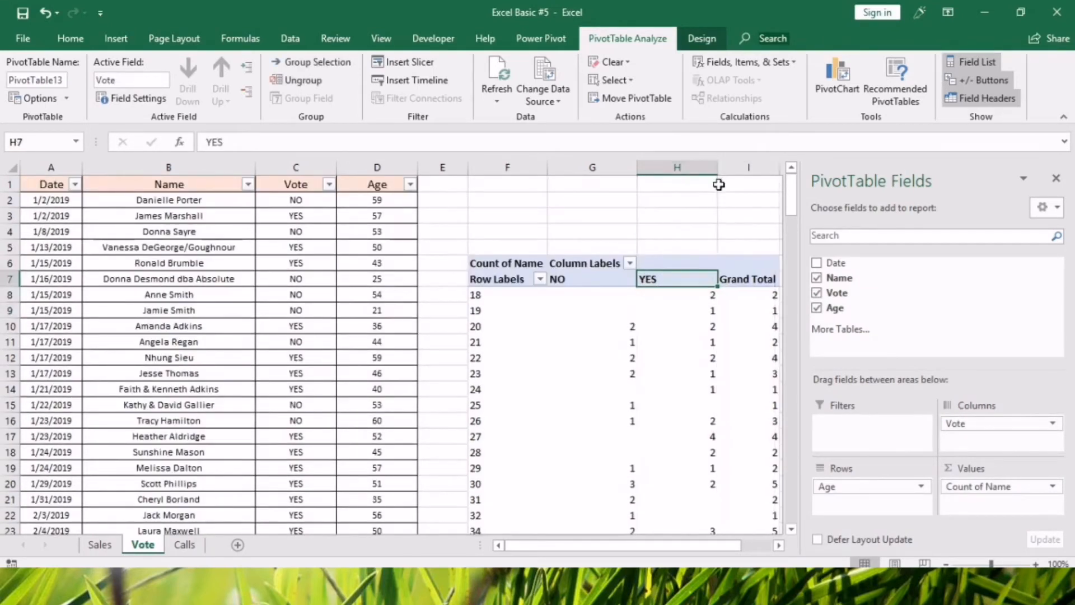
right_click(619, 340)
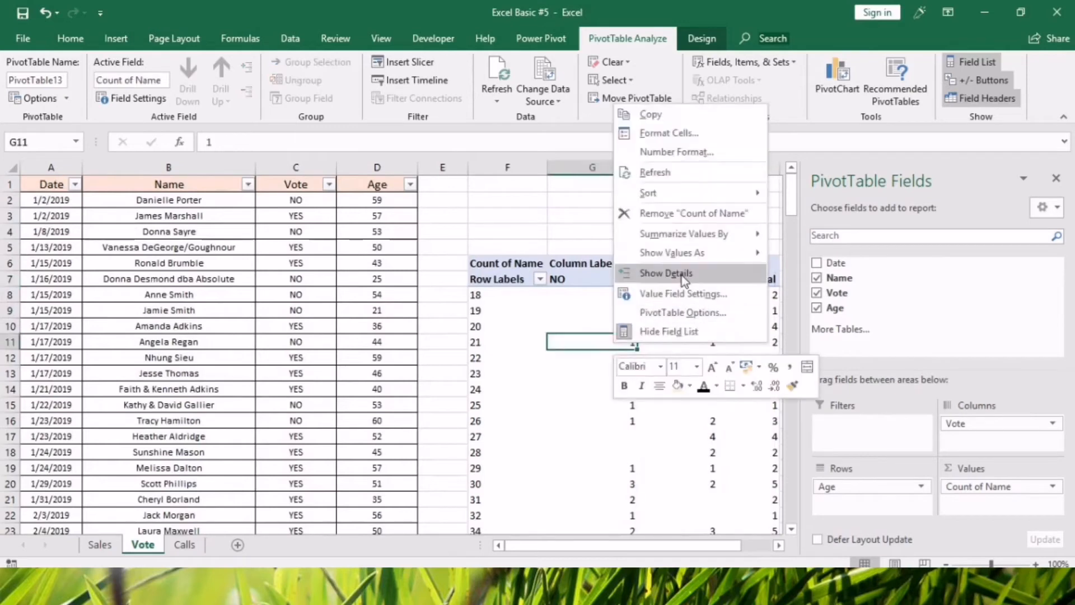
left_click(656, 173)
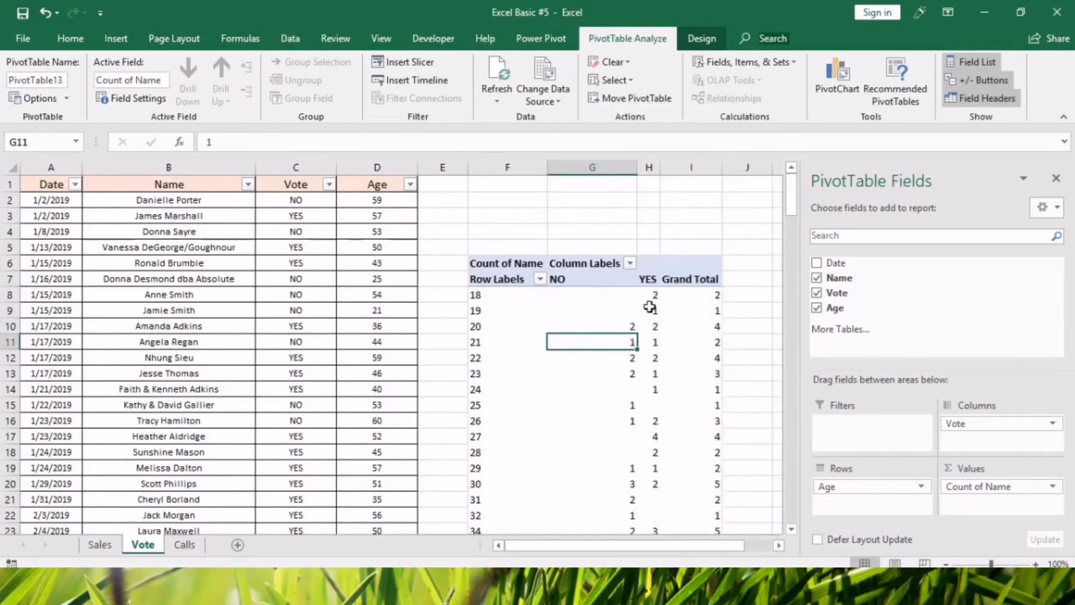
right_click(623, 317)
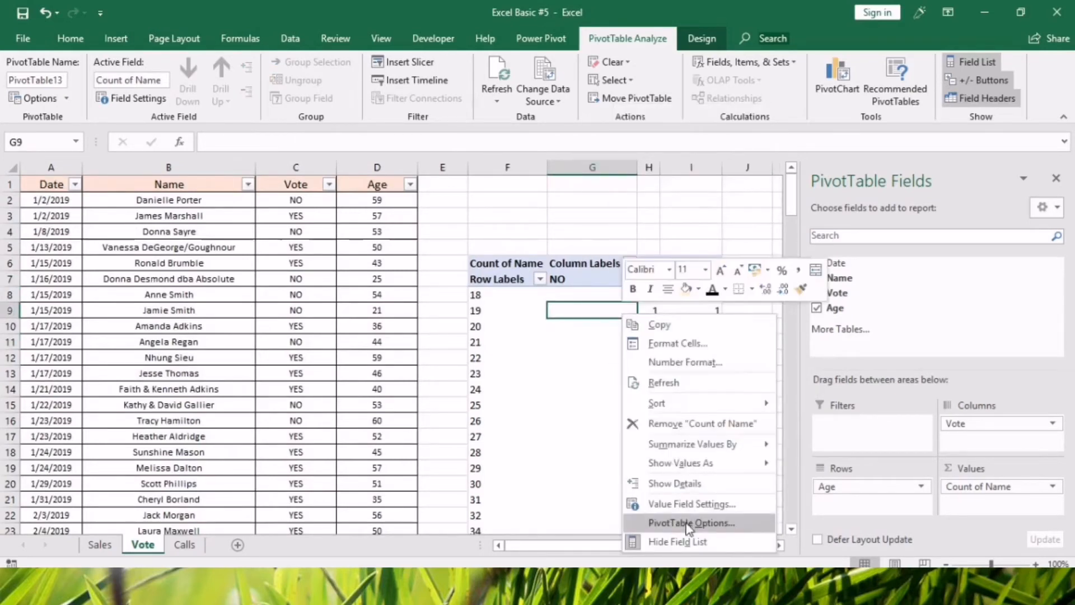
left_click(617, 329)
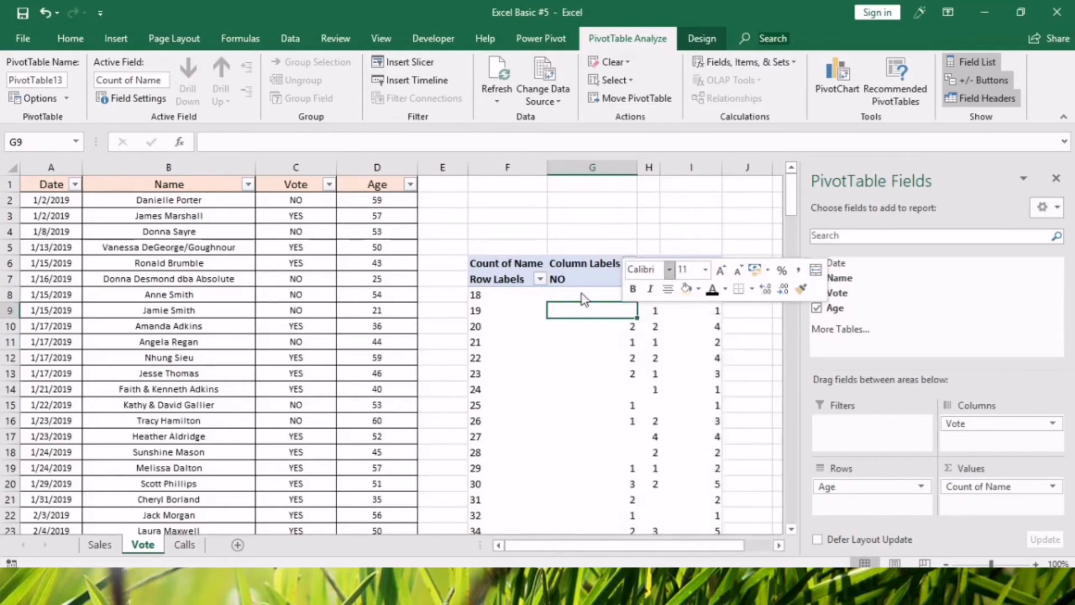
Widen the YES column H again and center the contents of pivot table columns F to I.
left_click_drag(659, 167, 703, 170)
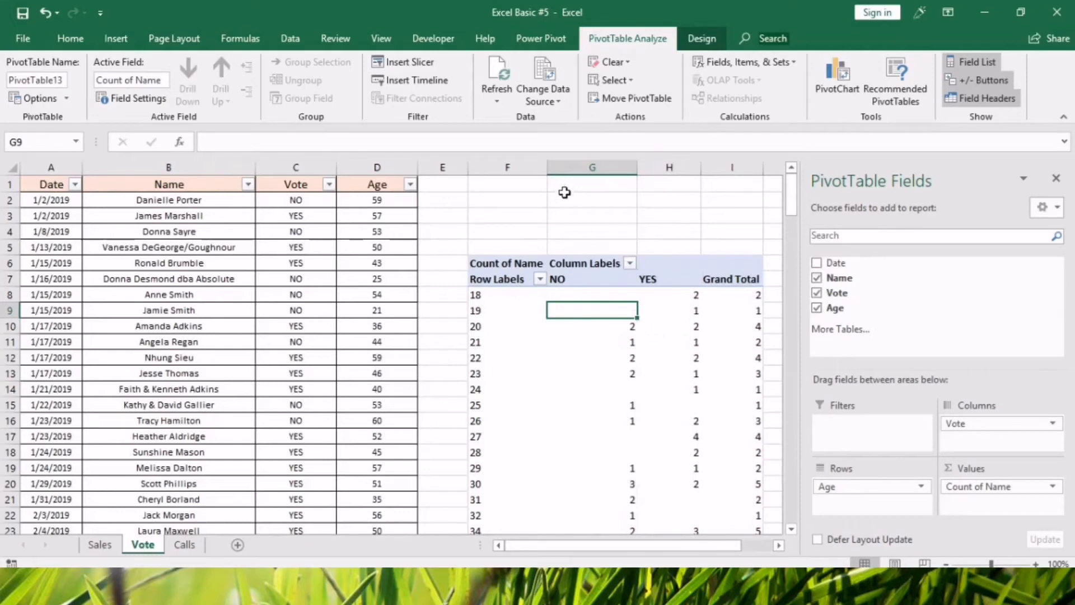
left_click_drag(566, 167, 473, 165)
left_click(273, 89)
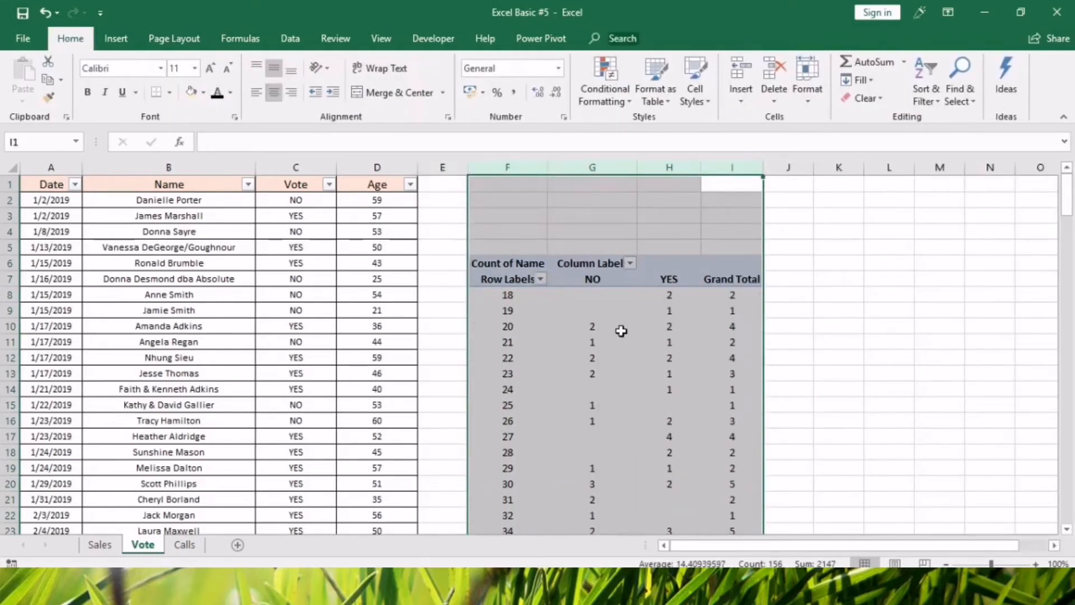
Change the pivot table's options so that column widths are kept on update.
left_click(618, 325)
right_click(604, 324)
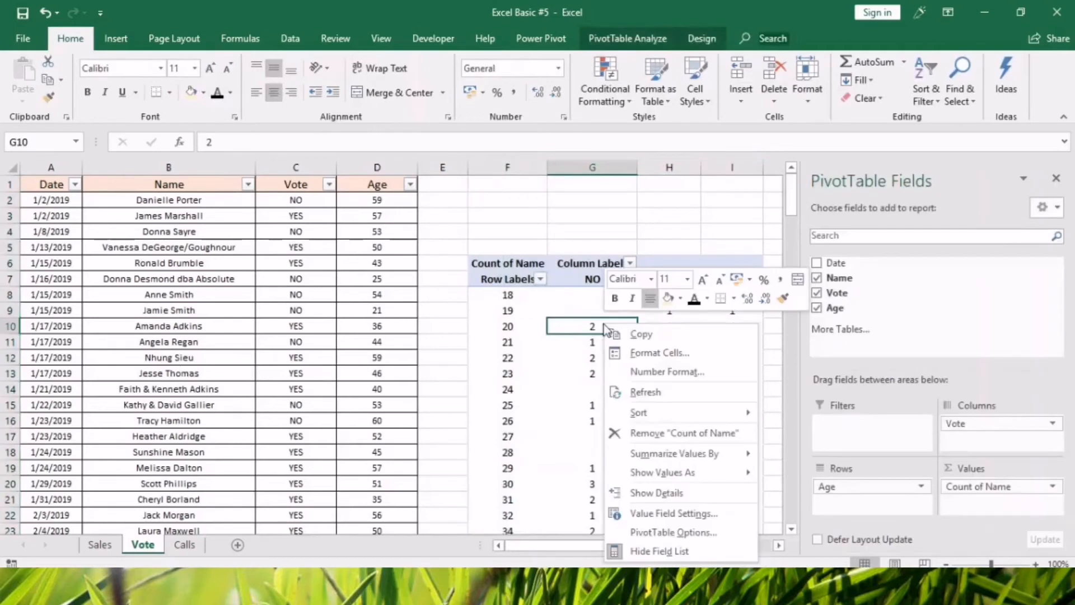
left_click(672, 532)
left_click(506, 437)
left_click(738, 551)
Hide the pivot table's field headers so the Row Labels and Column Labels captions are removed.
left_click(501, 278)
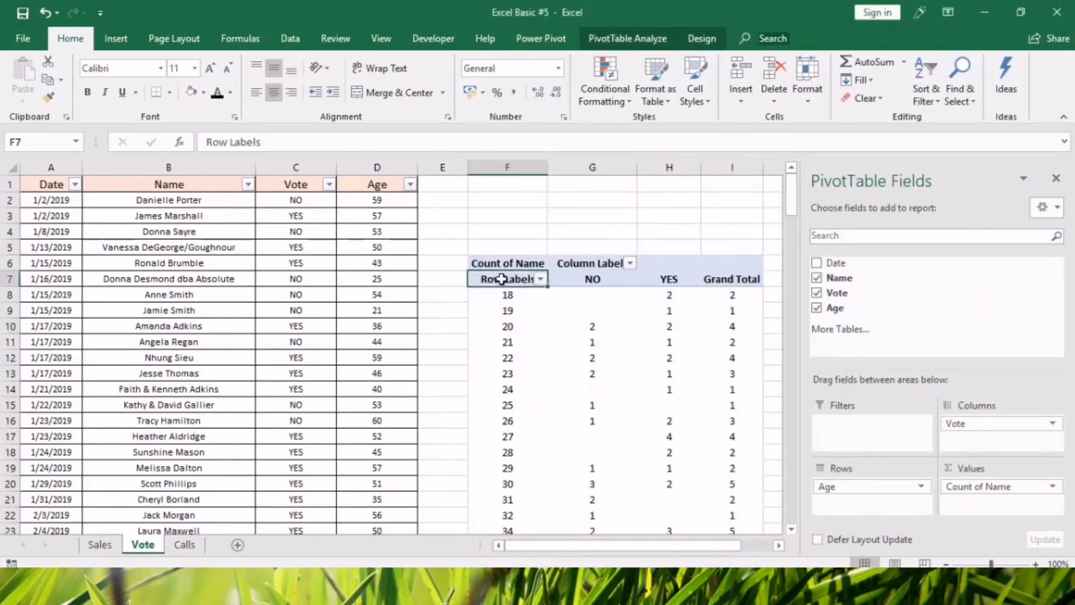
left_click(594, 264)
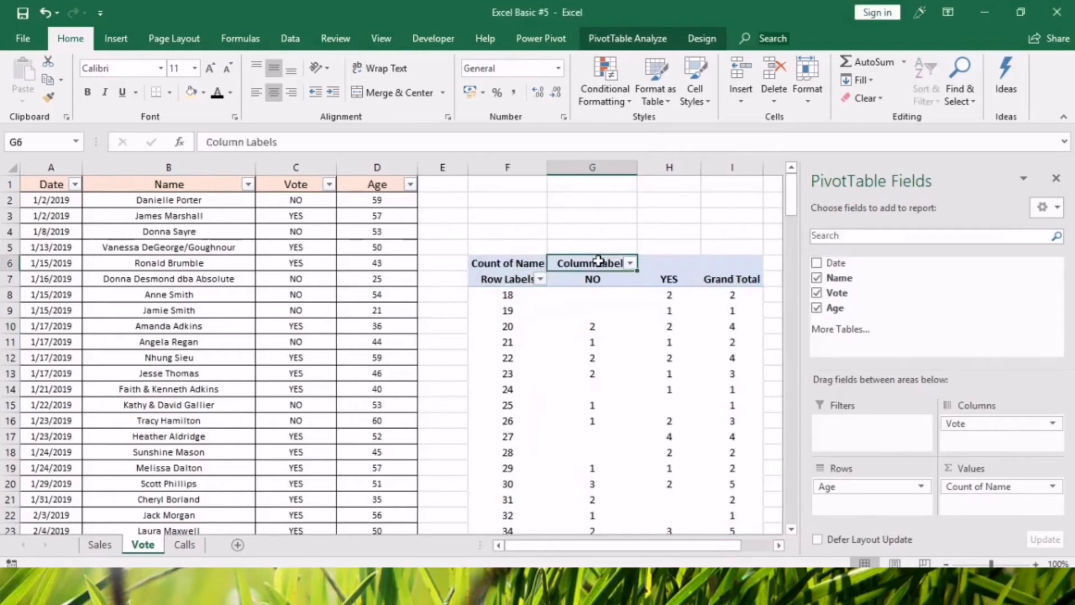
left_click(650, 37)
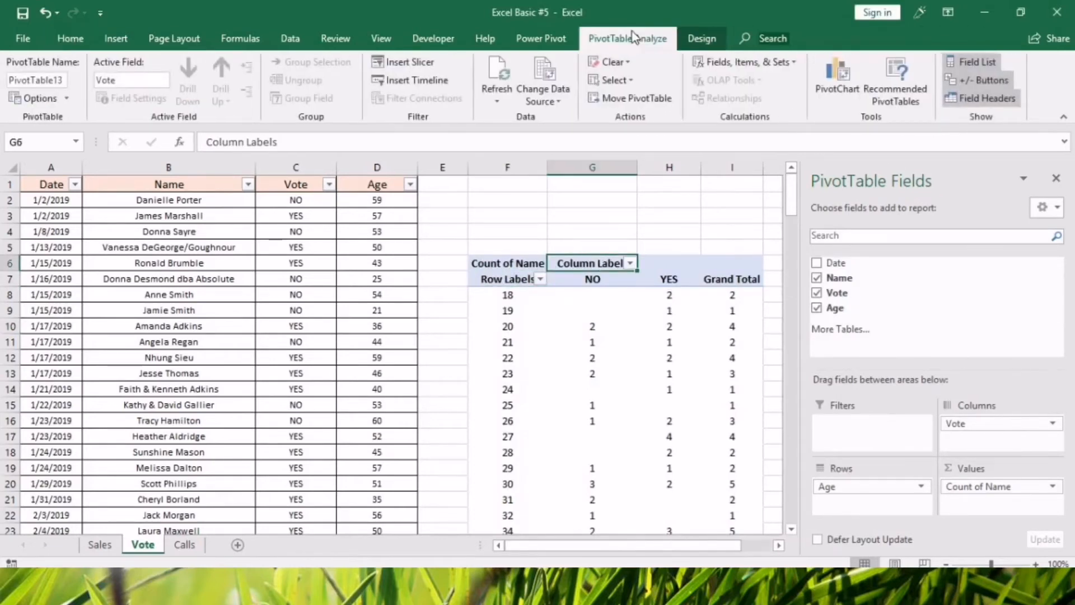
left_click(979, 107)
left_click(626, 374)
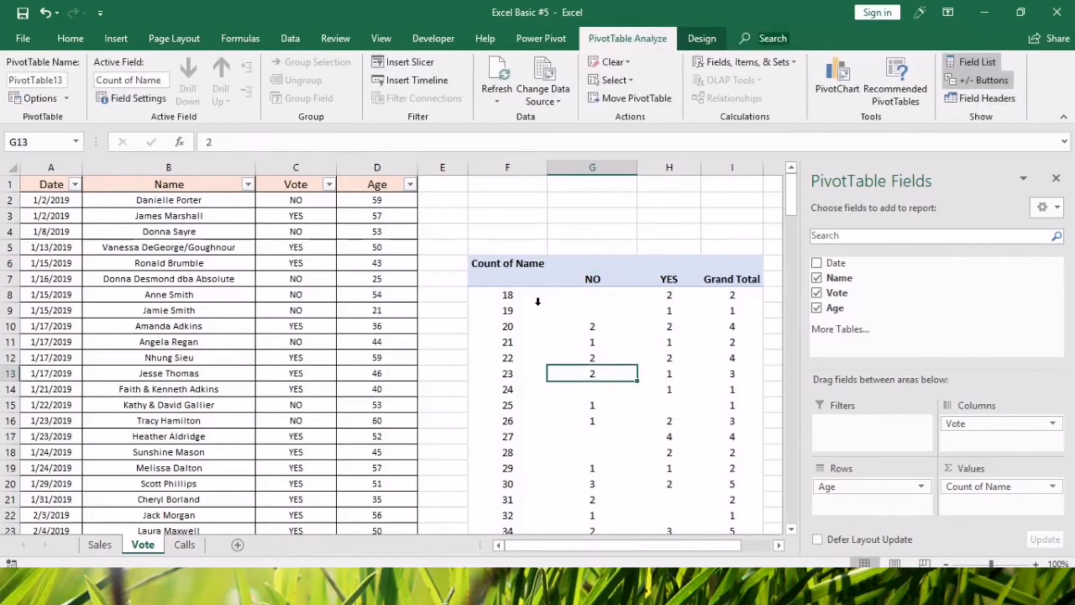
left_click(538, 302)
scroll(556, 326, "down", 3)
scroll(554, 330, "up", 3)
Rename the pivot table's Count of Name header in F6 to "Age" followed by a trailing space.
left_click(496, 266)
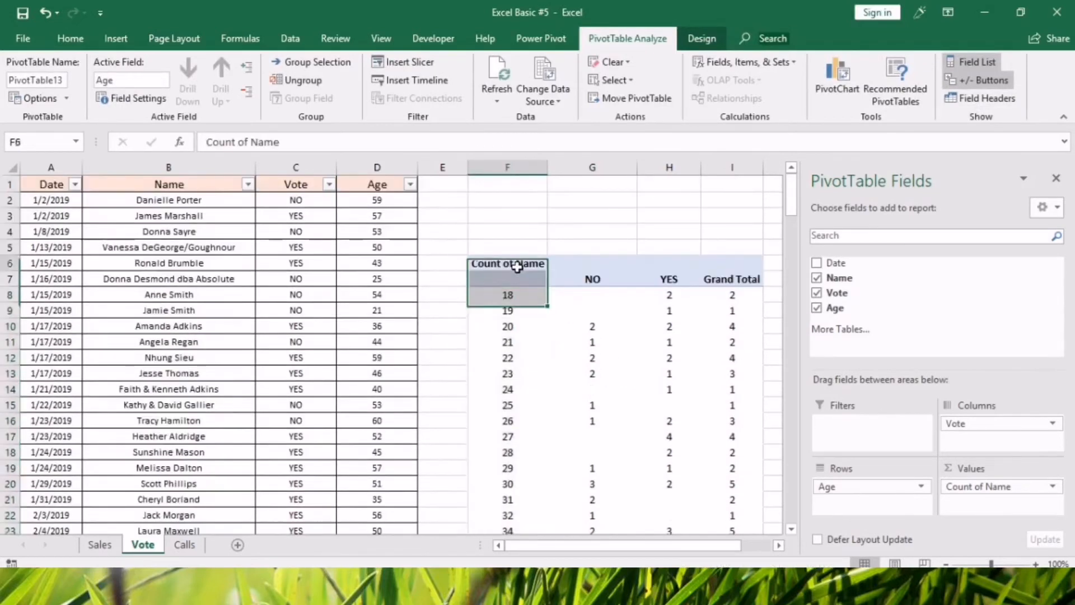
type("Age")
key("Return")
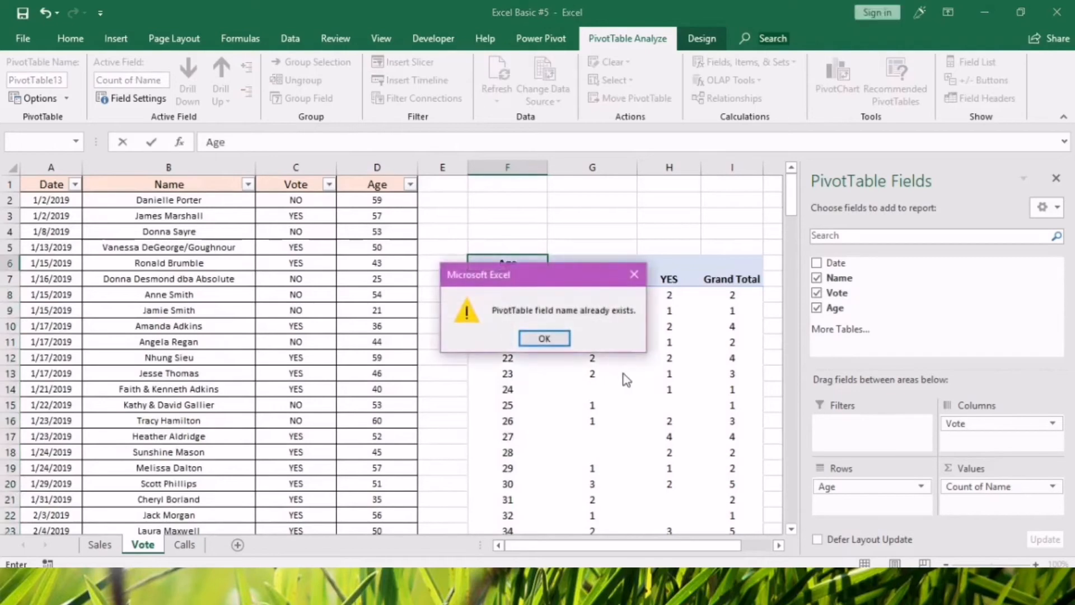
left_click(557, 344)
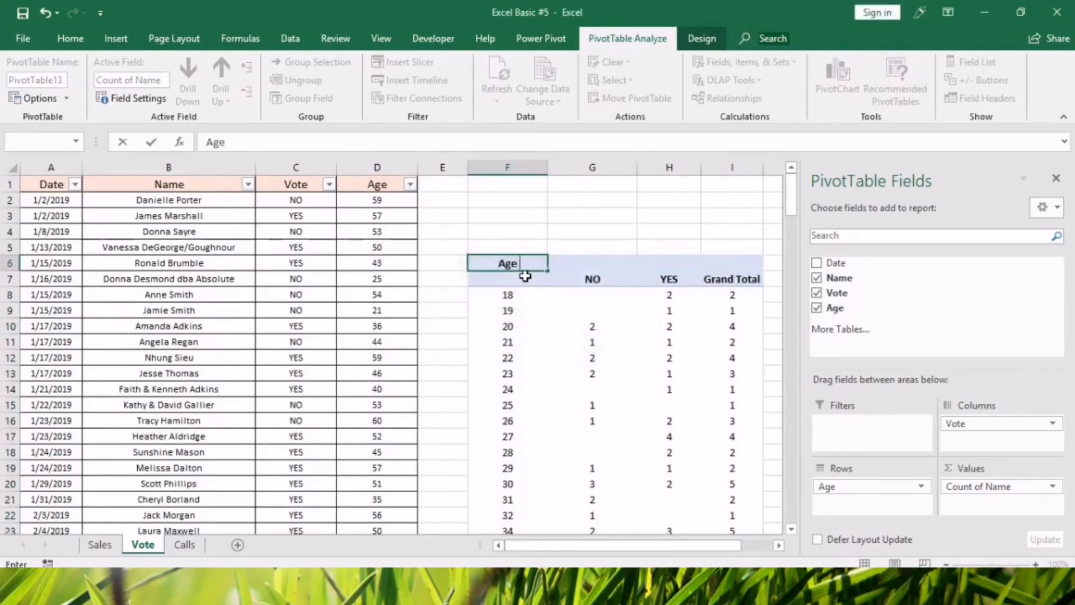
key("Return")
scroll(622, 373, "down", 3)
scroll(560, 403, "up", 3)
Examine the NO and YES vote counts for the individual ages in the pivot table.
left_click(531, 421)
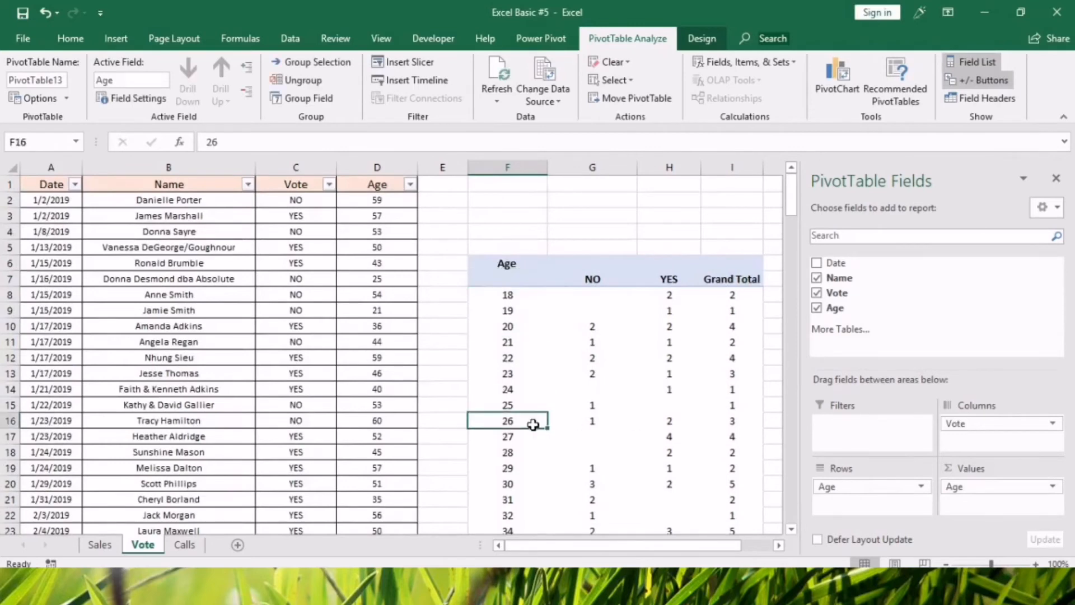
left_click(506, 297)
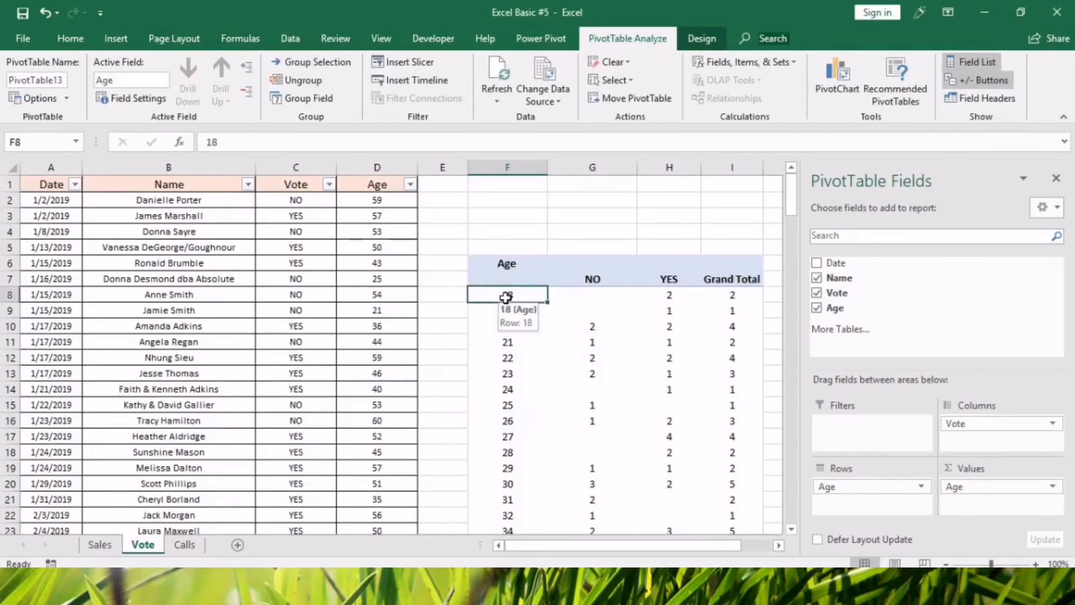
left_click(673, 298)
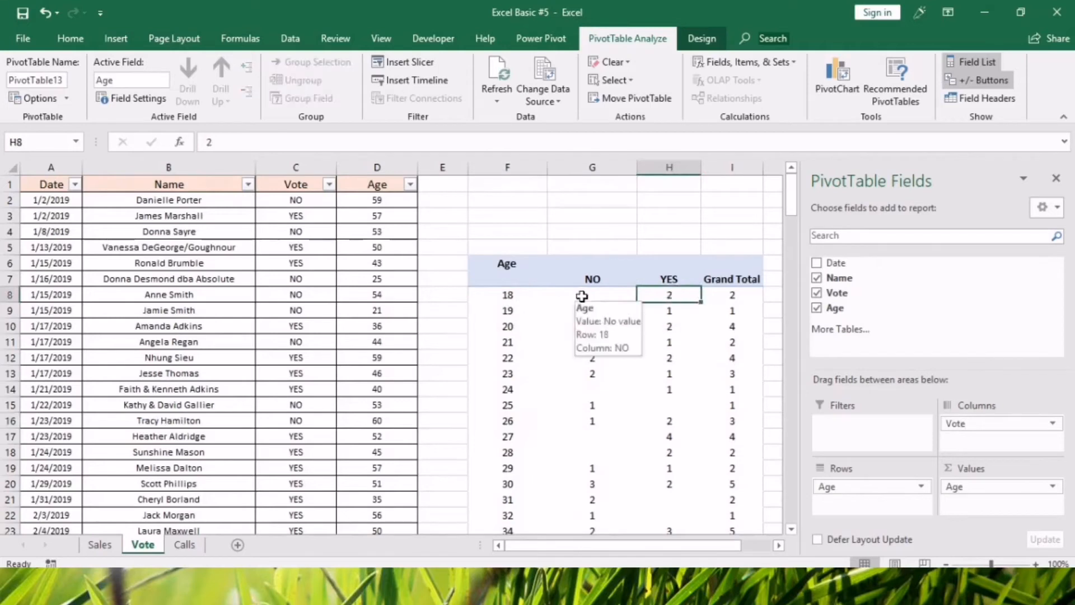
left_click(582, 295)
left_click(506, 312)
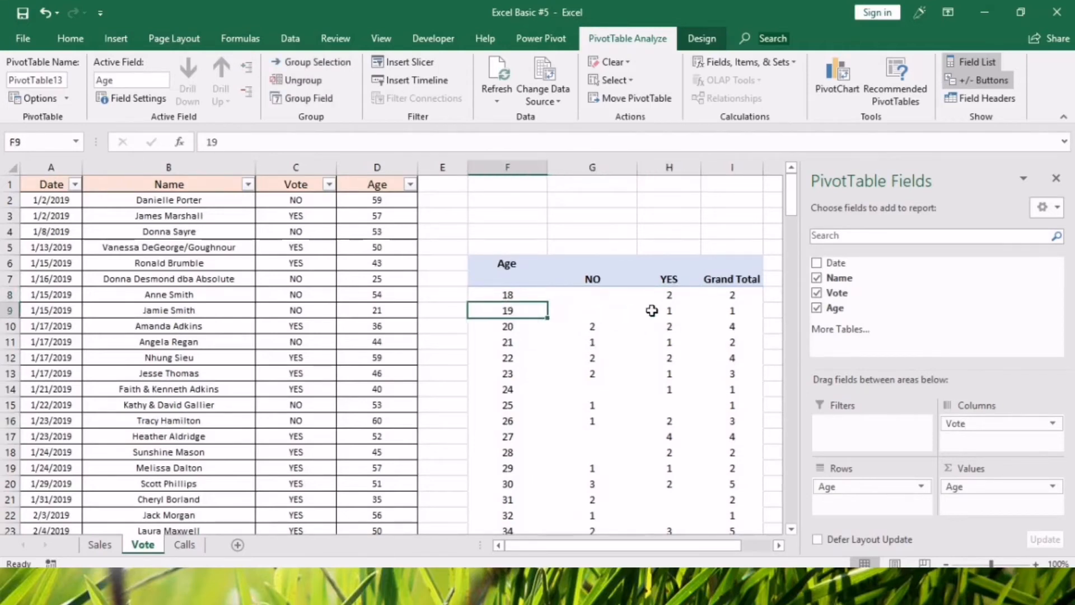
left_click(592, 313)
scroll(526, 311, "down", 10)
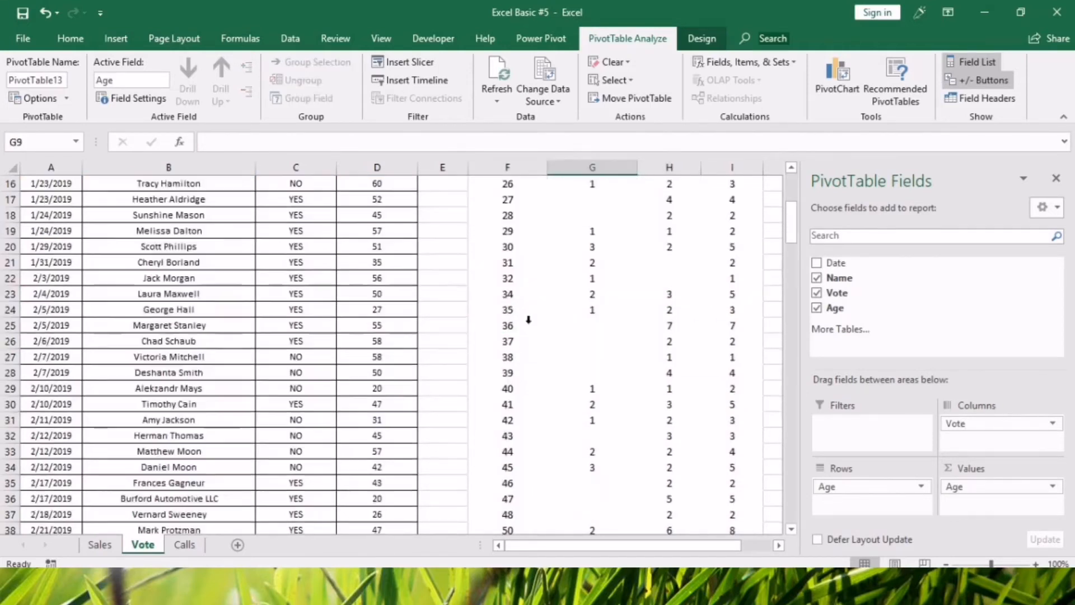
scroll(508, 409, "down", 6)
scroll(510, 420, "up", 15)
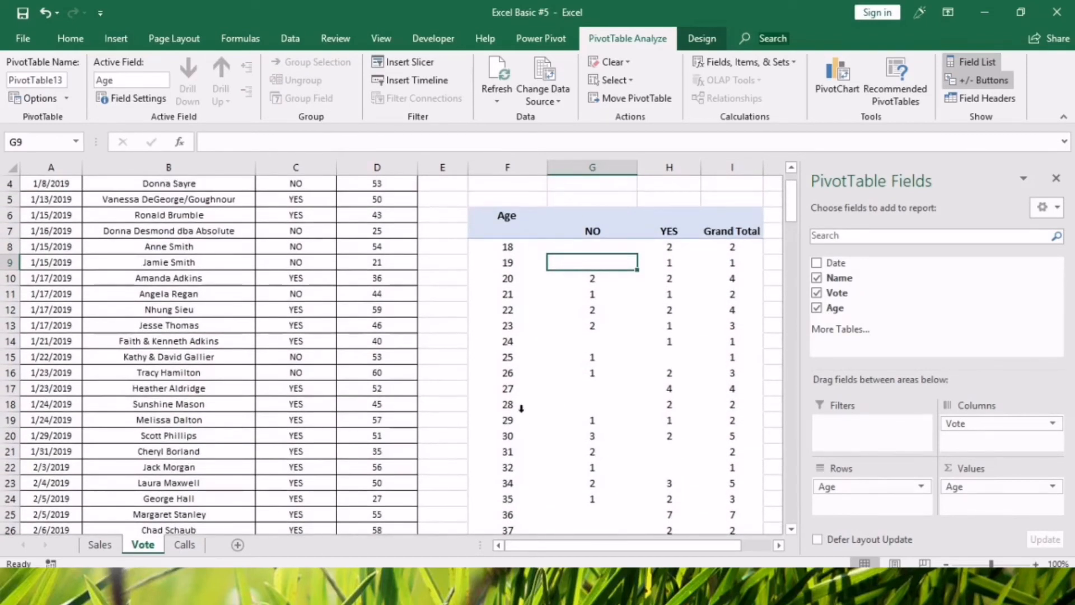
Group the pivot table's ages from 18 to 60 in intervals of 10.
left_click(503, 246)
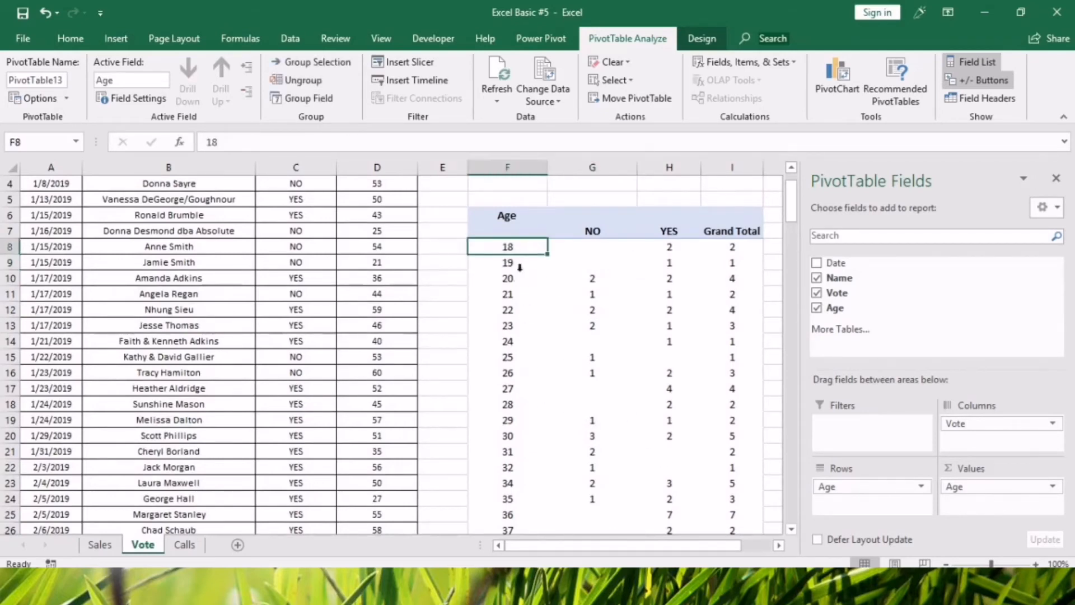
right_click(516, 249)
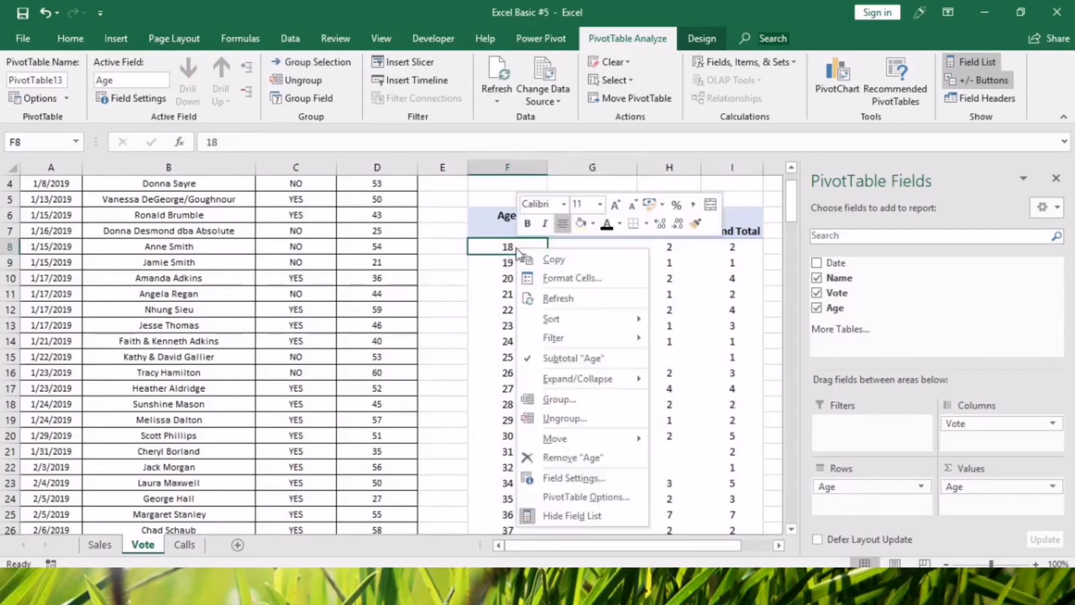
key("Escape")
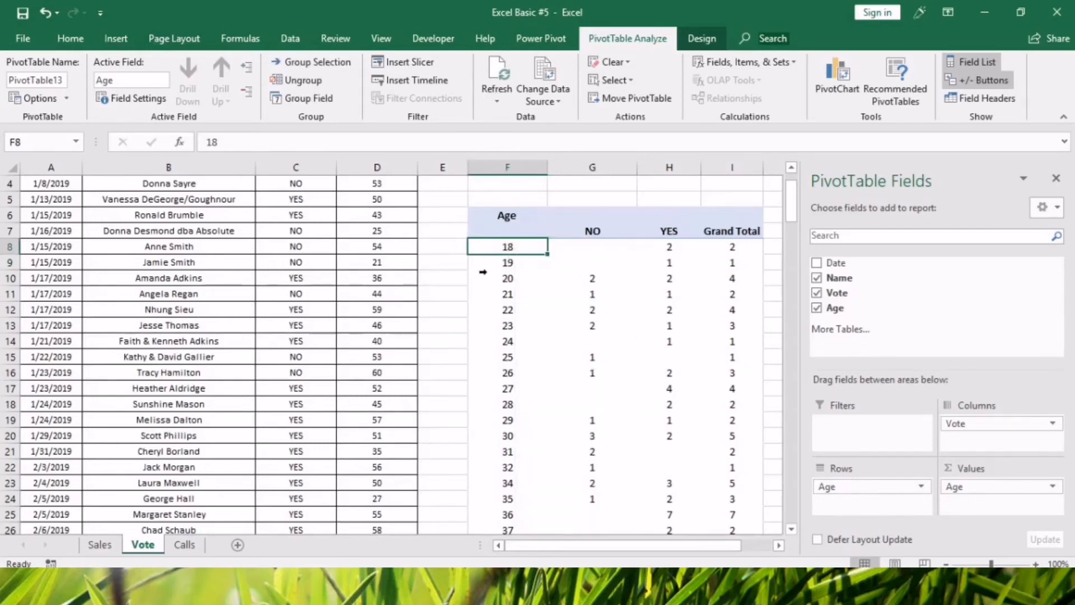
right_click(508, 245)
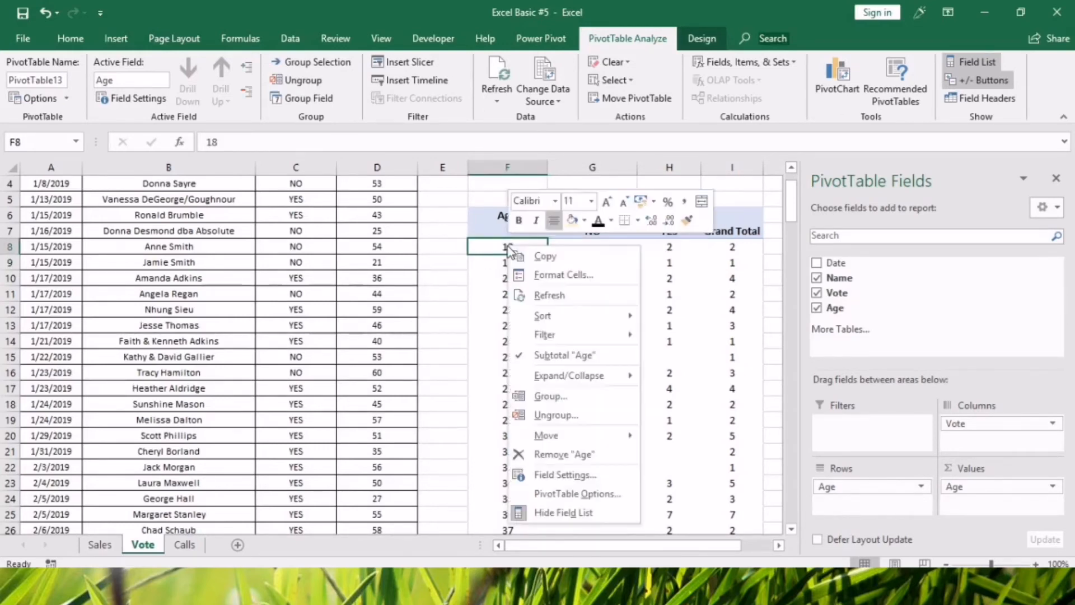
left_click(551, 396)
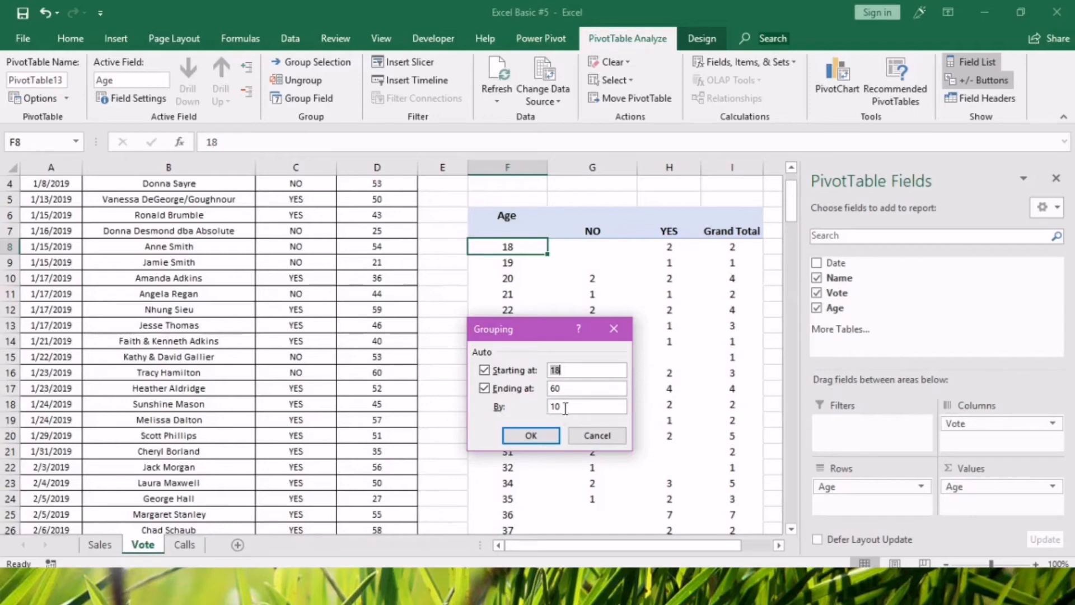
left_click(543, 438)
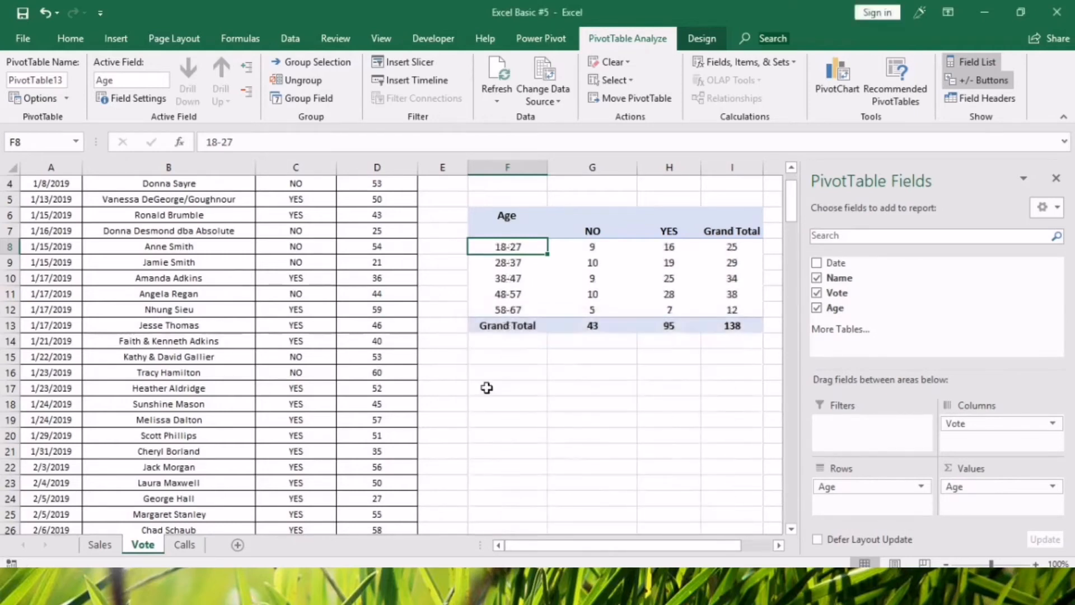
Check the NO and YES counts of the first age group and ungroup the pivot table's ages.
left_click(631, 433)
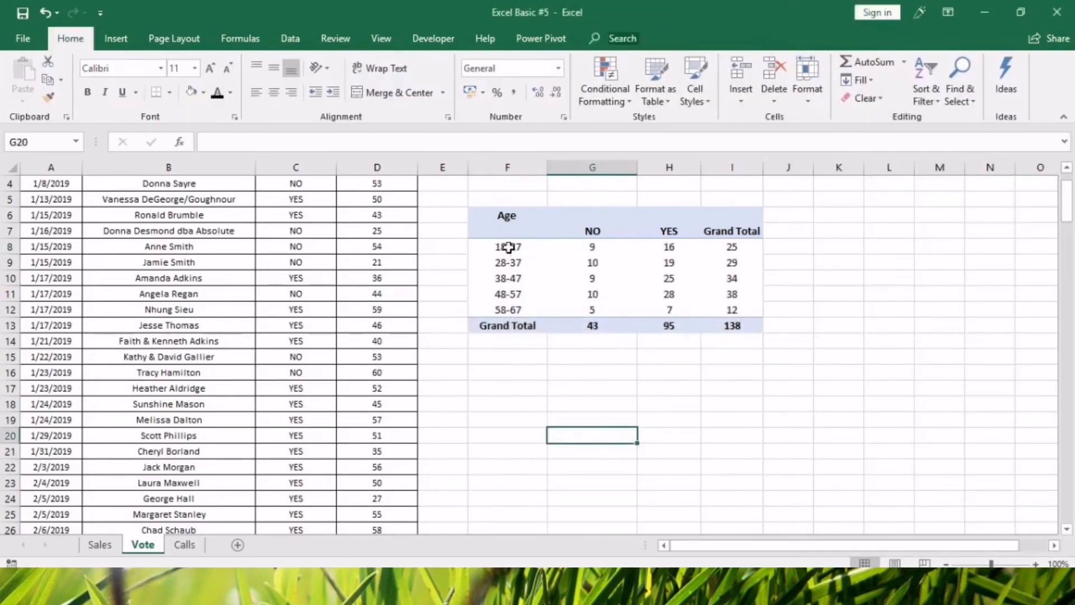
left_click(508, 247)
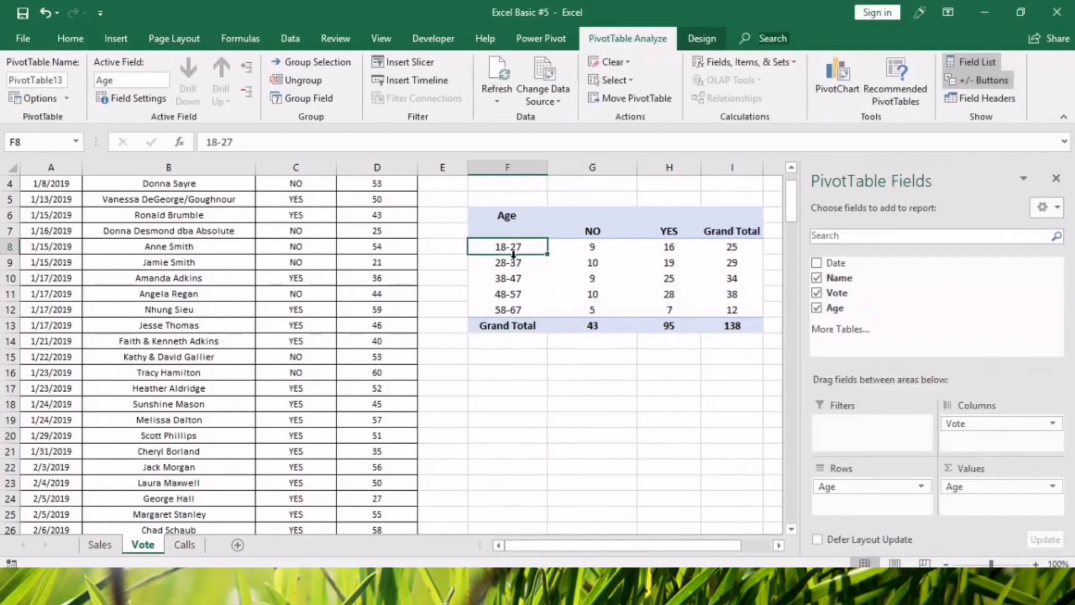
left_click(588, 247)
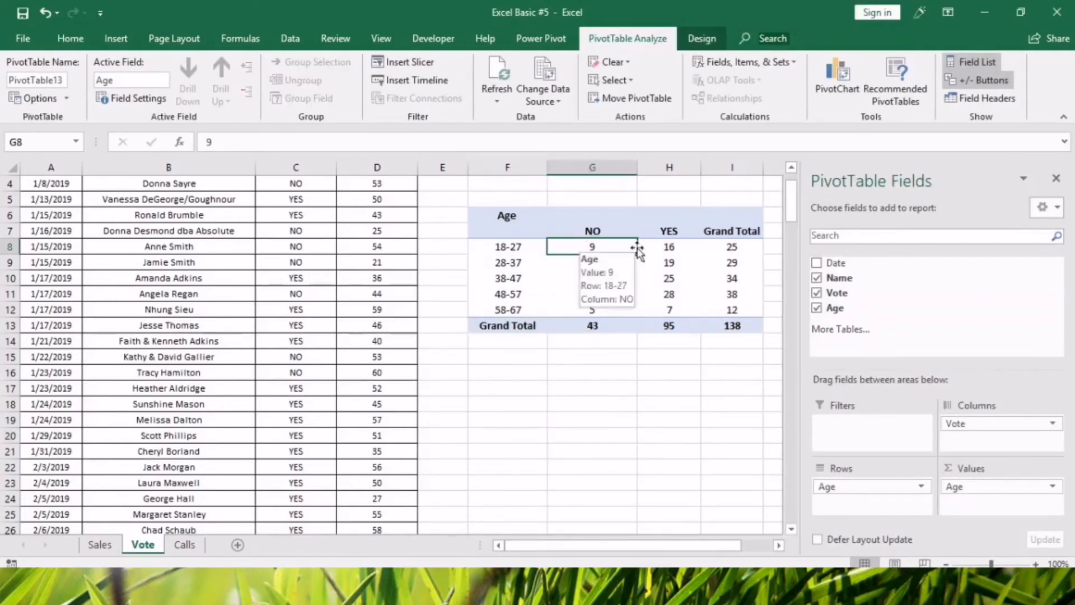
left_click(671, 249)
left_click(627, 435)
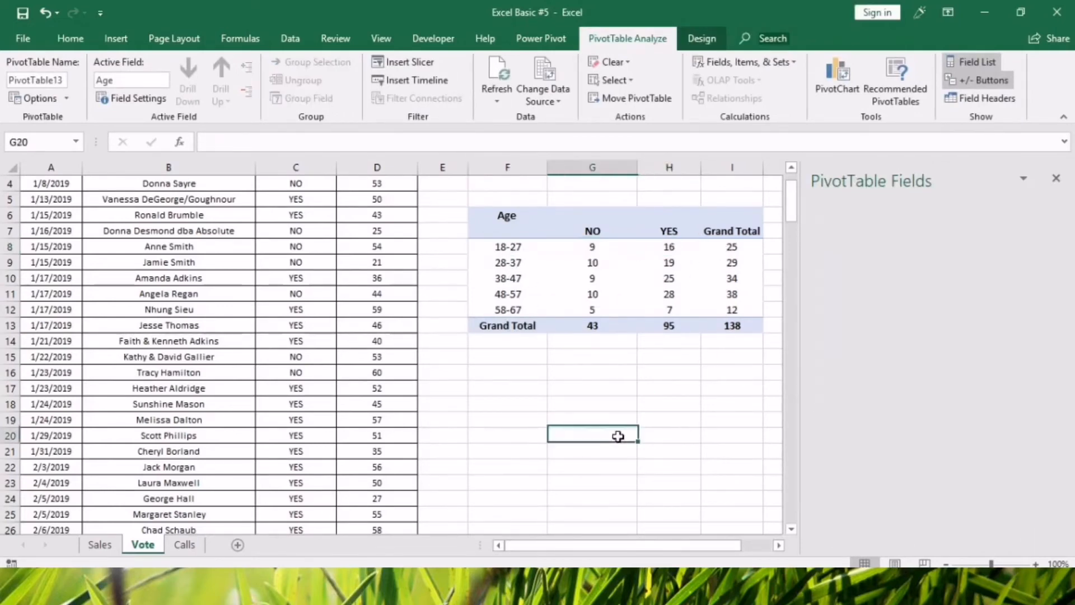
right_click(512, 263)
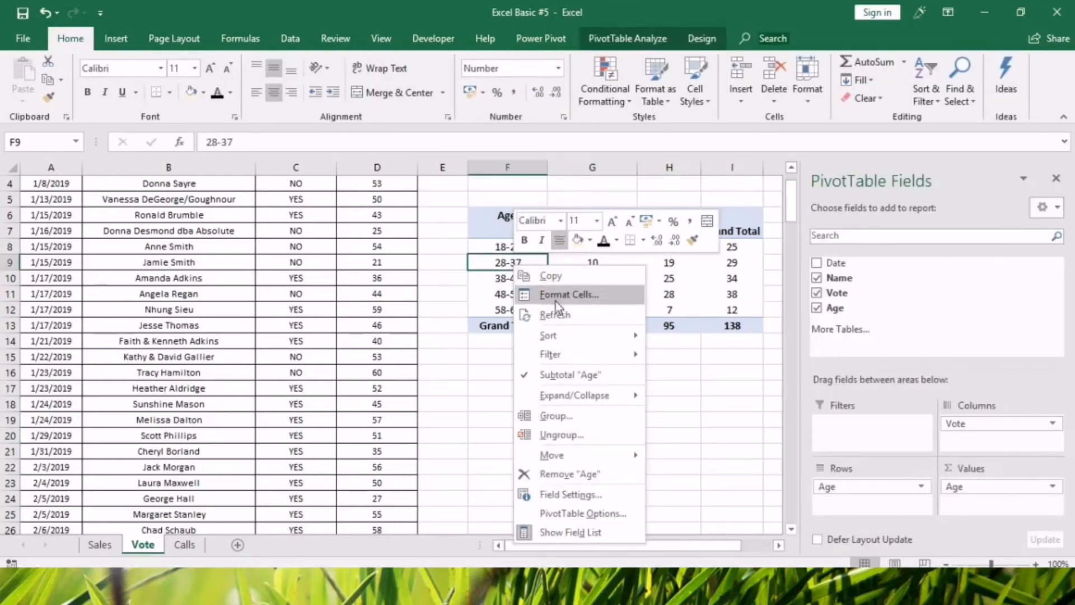
left_click(559, 434)
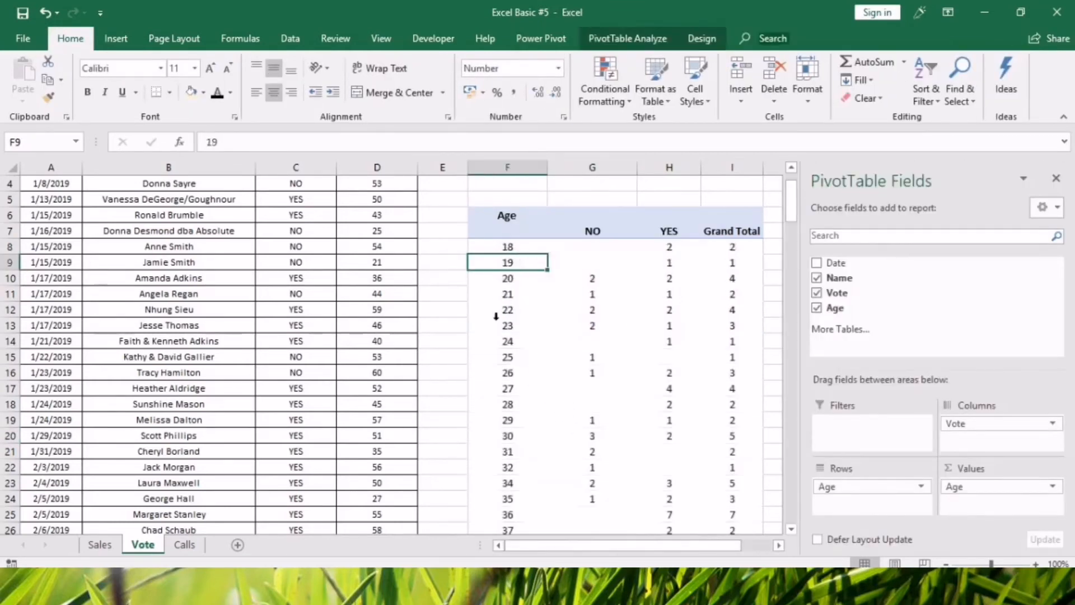
Group the pivot table's ages from 18 to 60 in intervals of 5 and review the resulting age ranges.
right_click(507, 247)
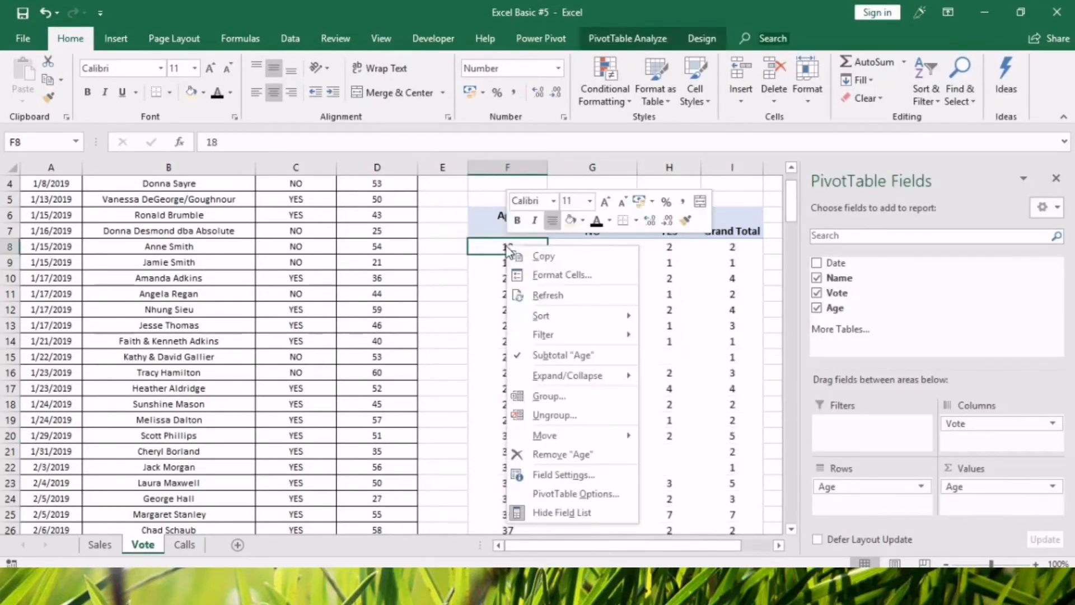
left_click(561, 392)
left_click_drag(576, 413, 551, 415)
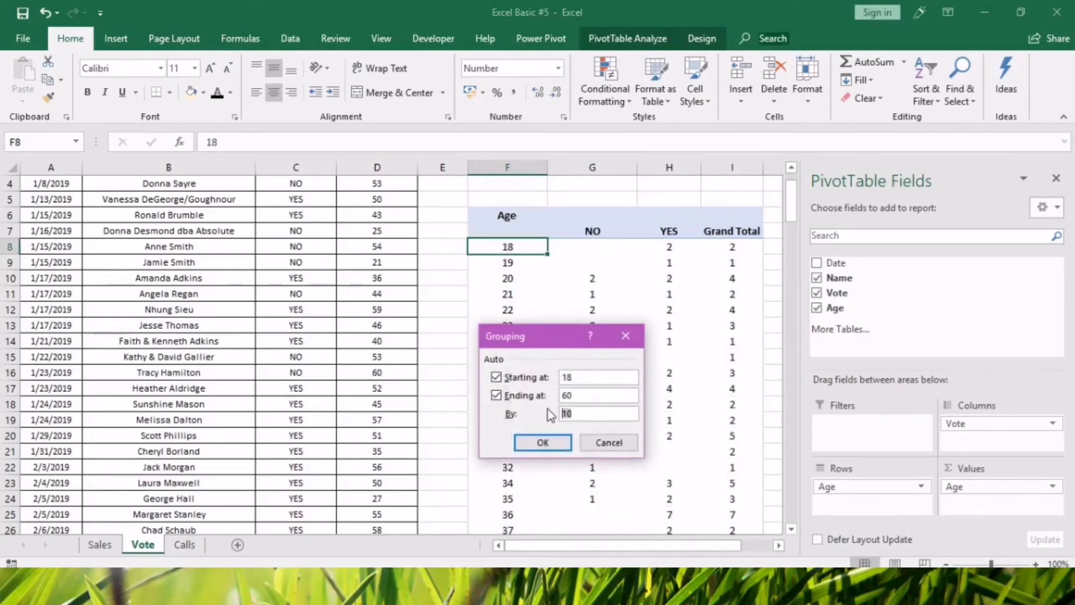
left_click(540, 443)
left_click(651, 300)
left_click(703, 449)
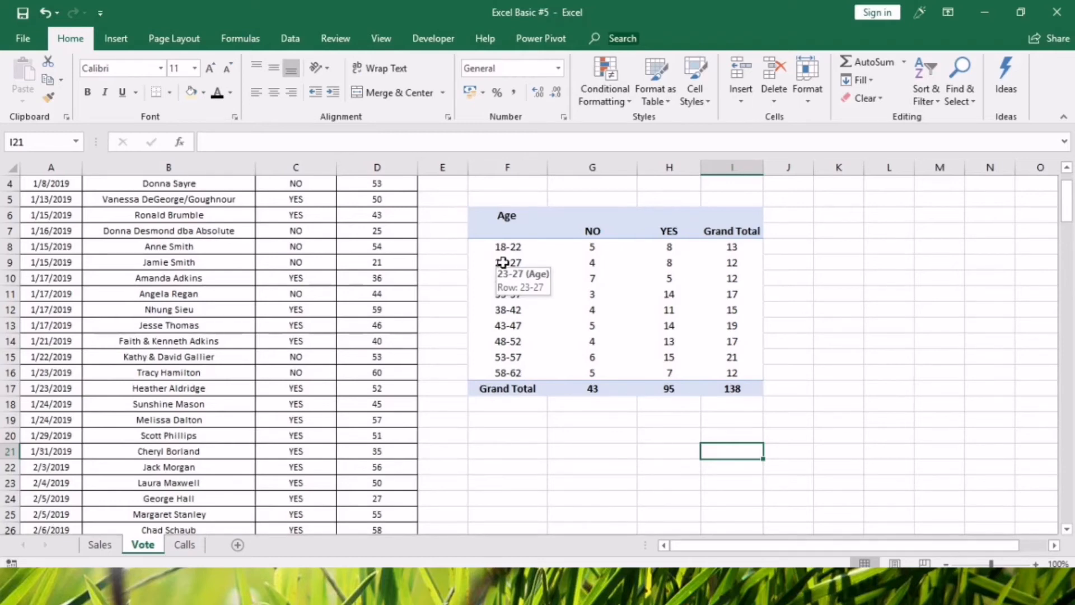
left_click(476, 340)
left_click(525, 264)
left_click(535, 310)
left_click(540, 326)
left_click(565, 372)
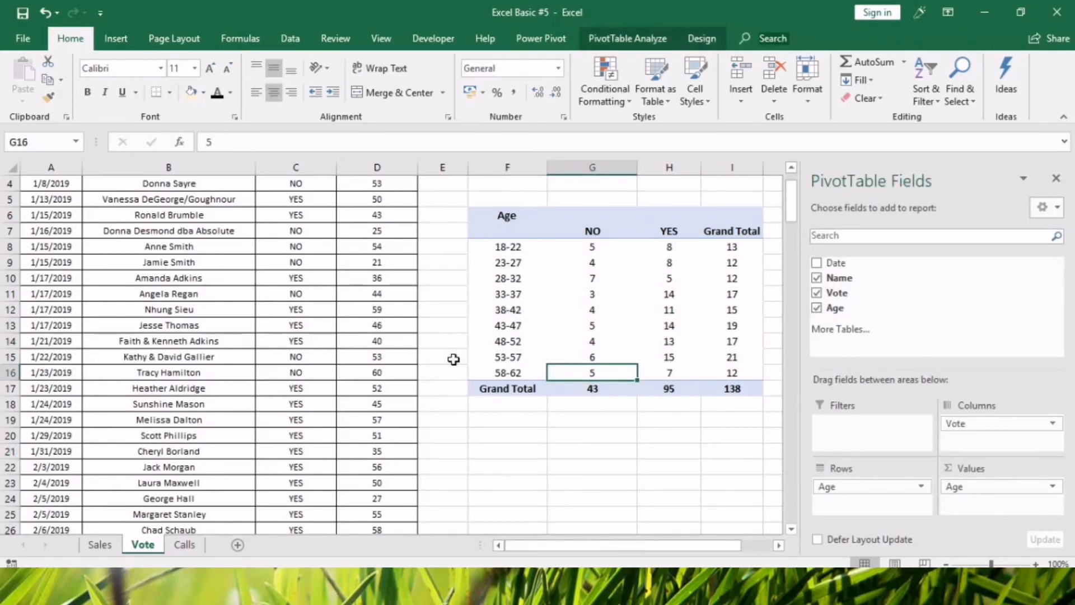
left_click(542, 343)
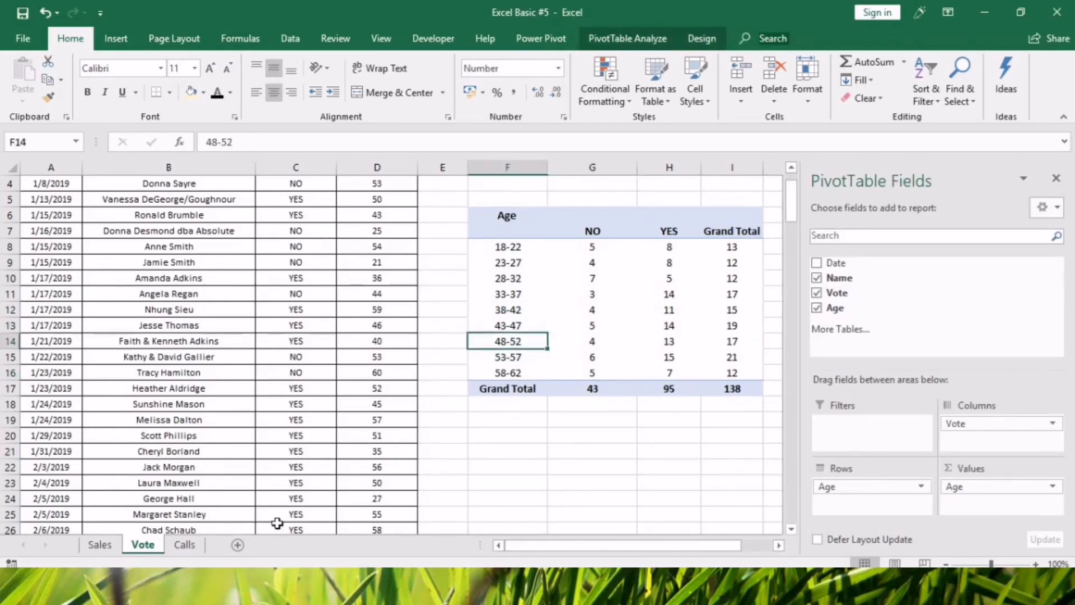
Open the Calls sheet and examine its data columns, such as date, LOB, team and operator ID.
left_click(184, 546)
left_click(73, 278)
left_click(48, 182)
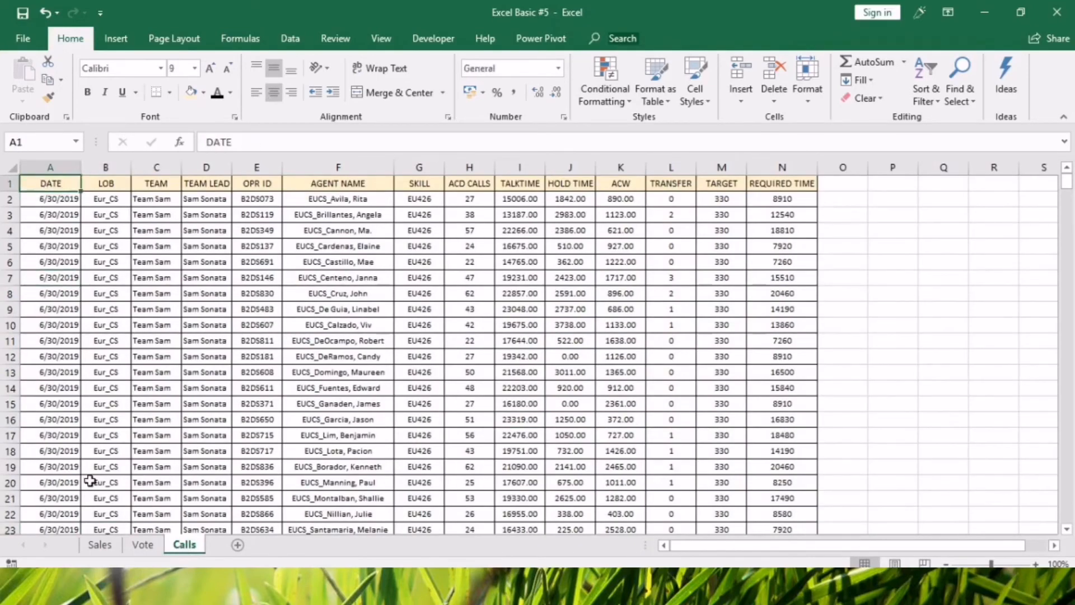
left_click(142, 546)
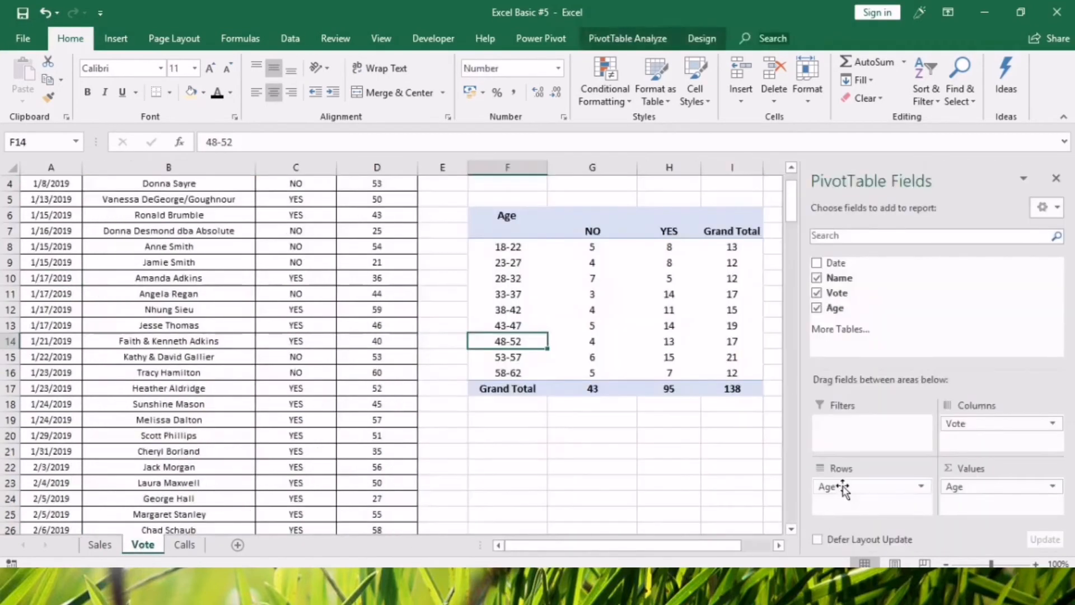
left_click(185, 545)
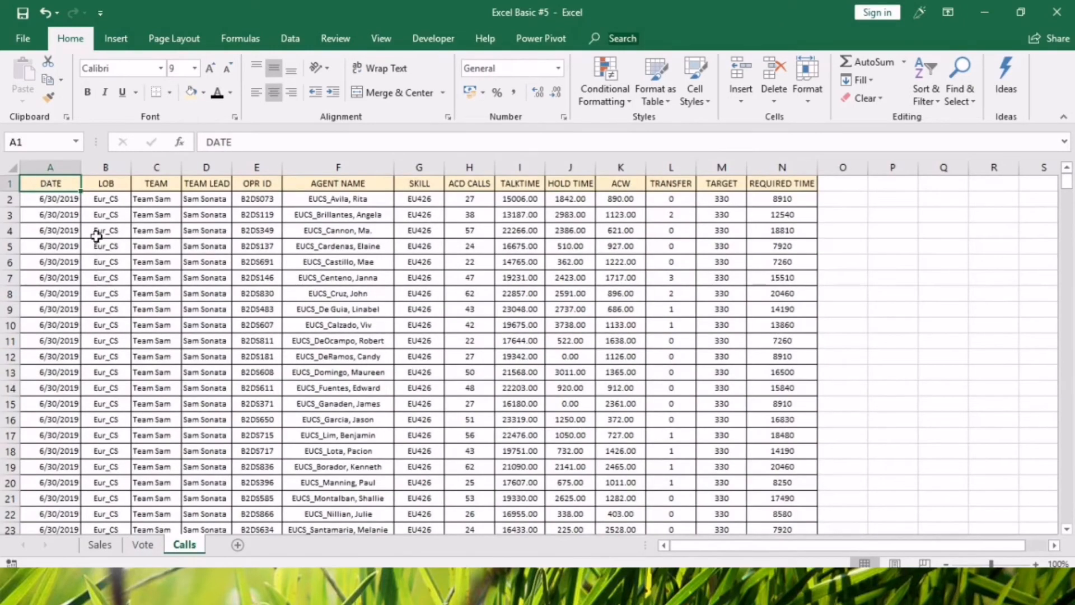
left_click(107, 201)
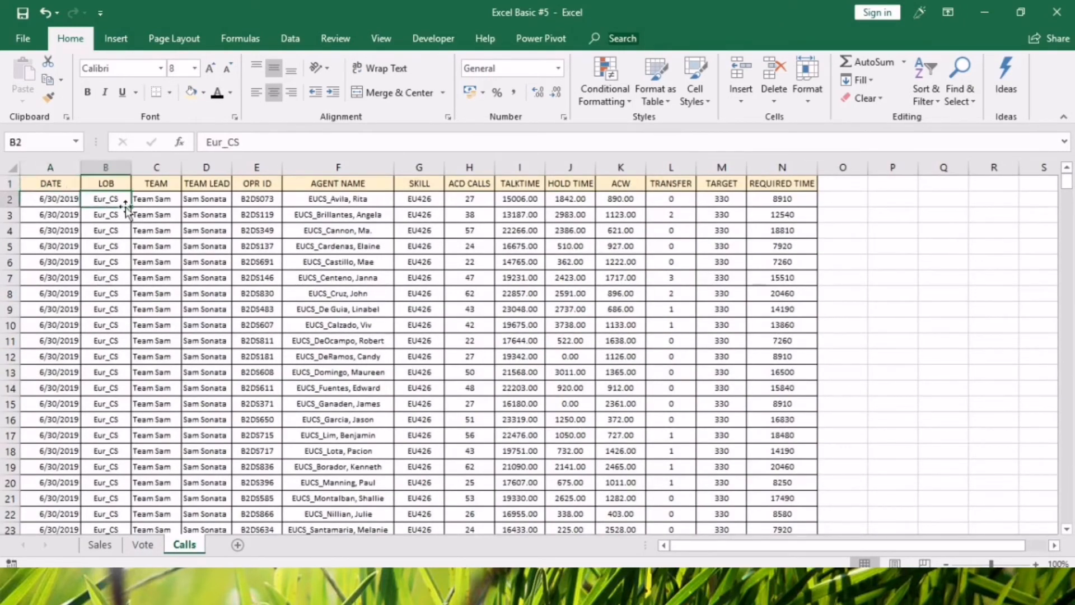
left_click(150, 214)
left_click(261, 226)
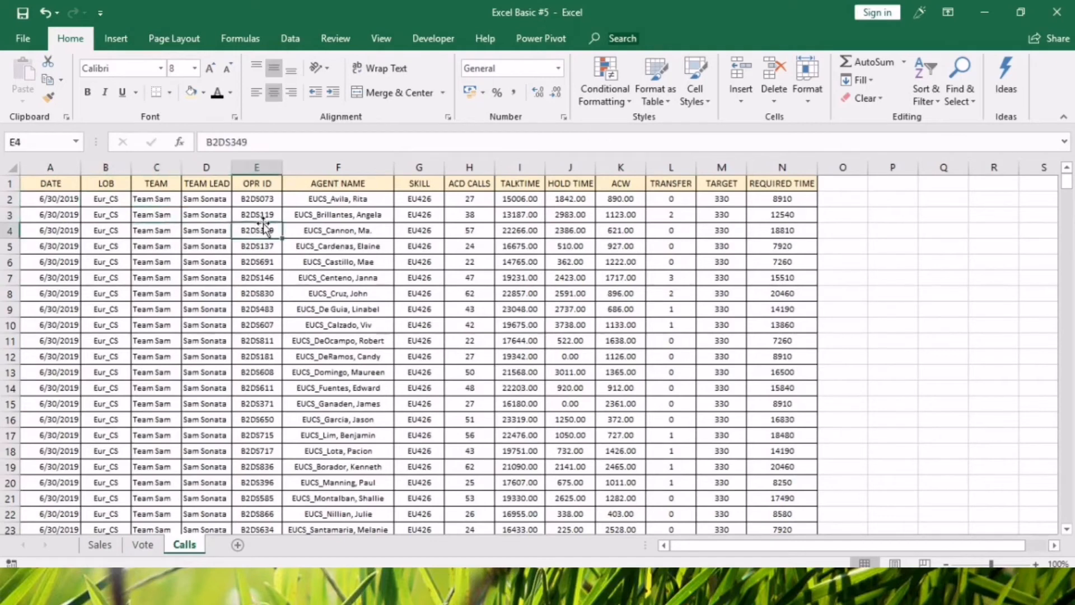
Examine the agent name, skill and LOB columns of the Calls data.
left_click(347, 262)
left_click(408, 245)
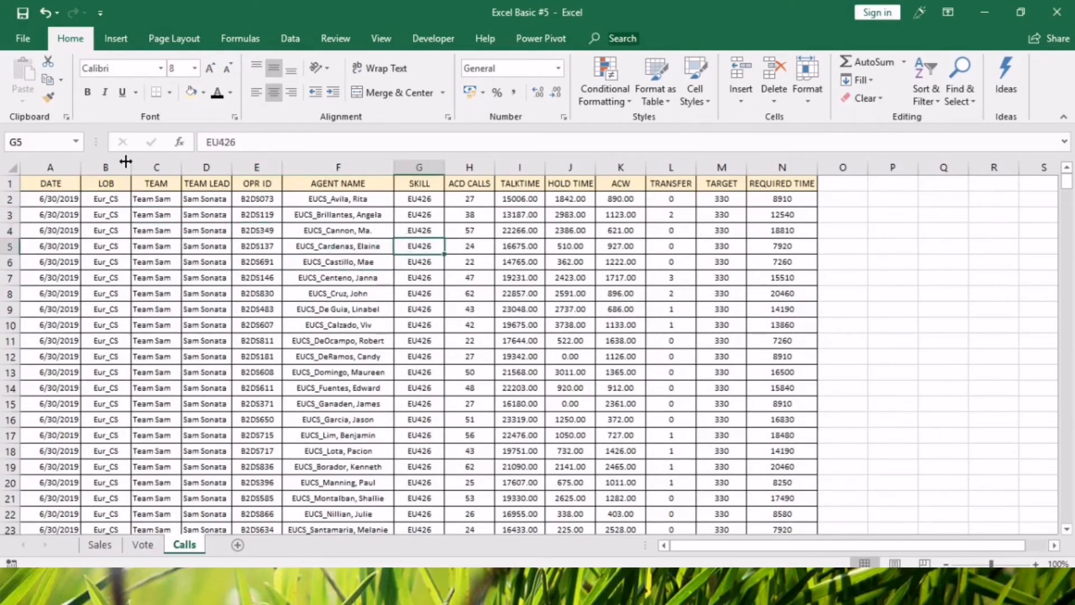
left_click(119, 163)
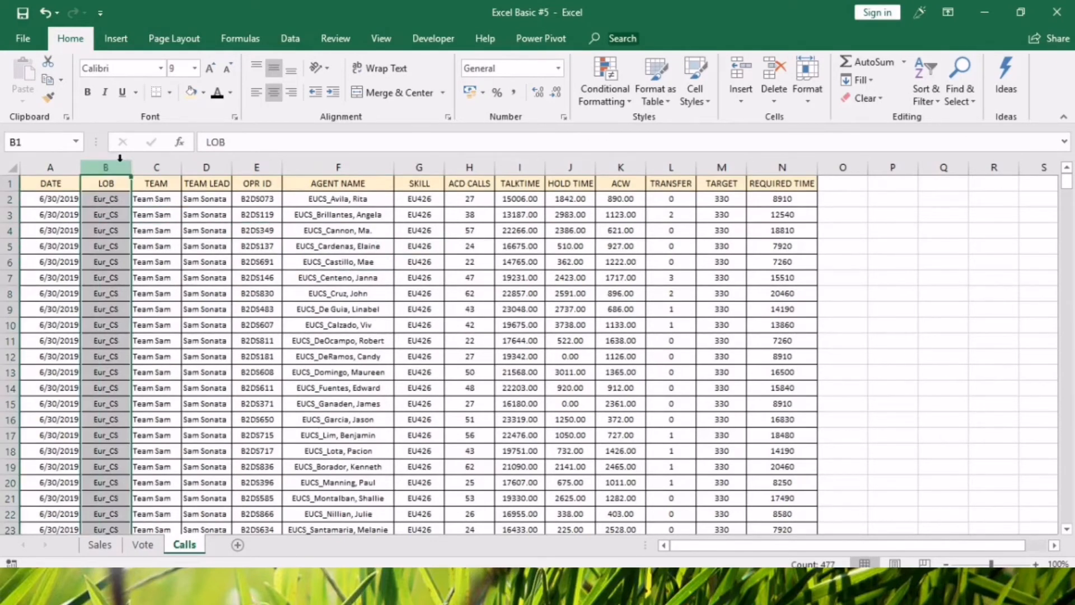
left_click(338, 418)
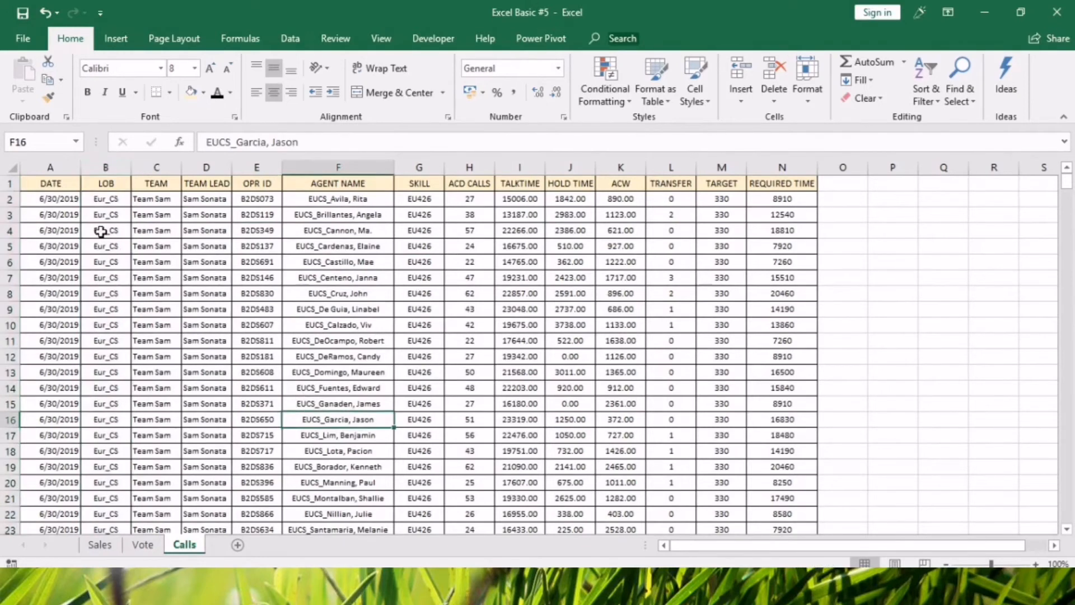
Create a pivot table on a new worksheet from the whole Calls data range A1:N477.
left_click(62, 186)
key("ctrl+shift+Right")
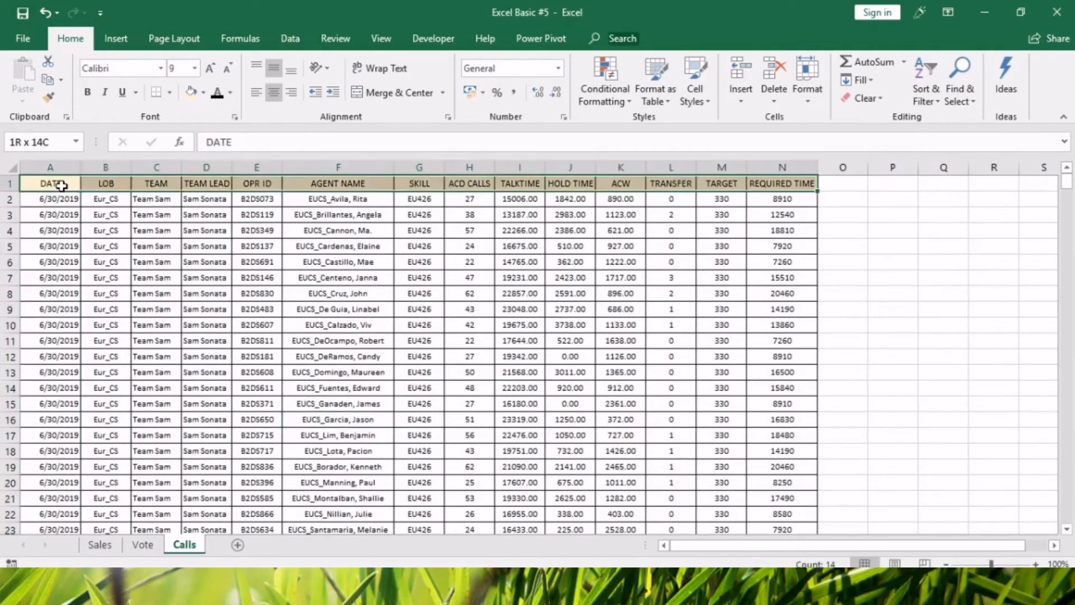
key("ctrl+shift+Down")
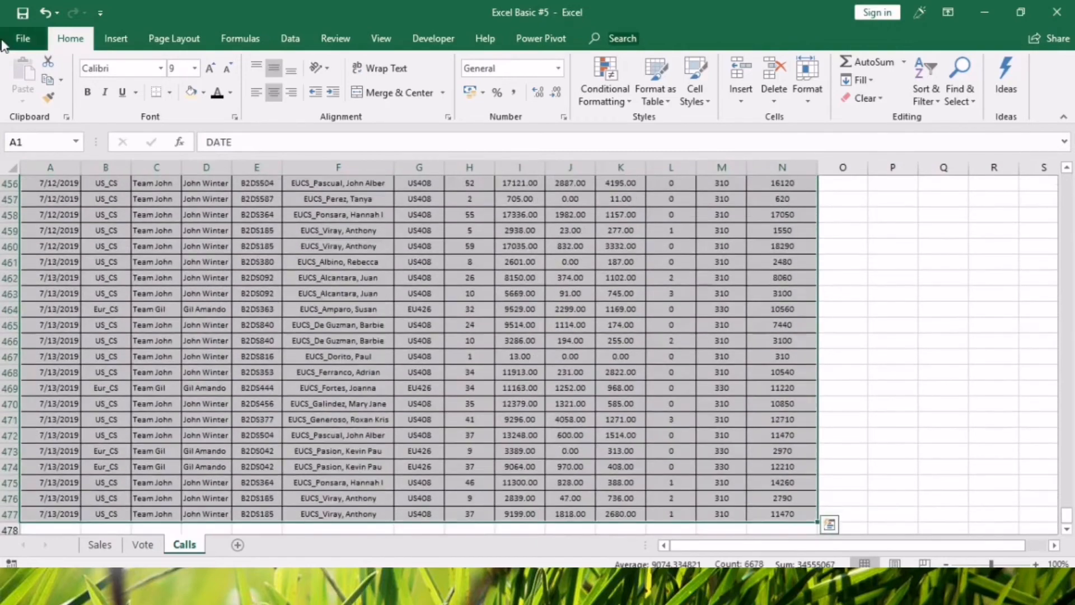
left_click(115, 38)
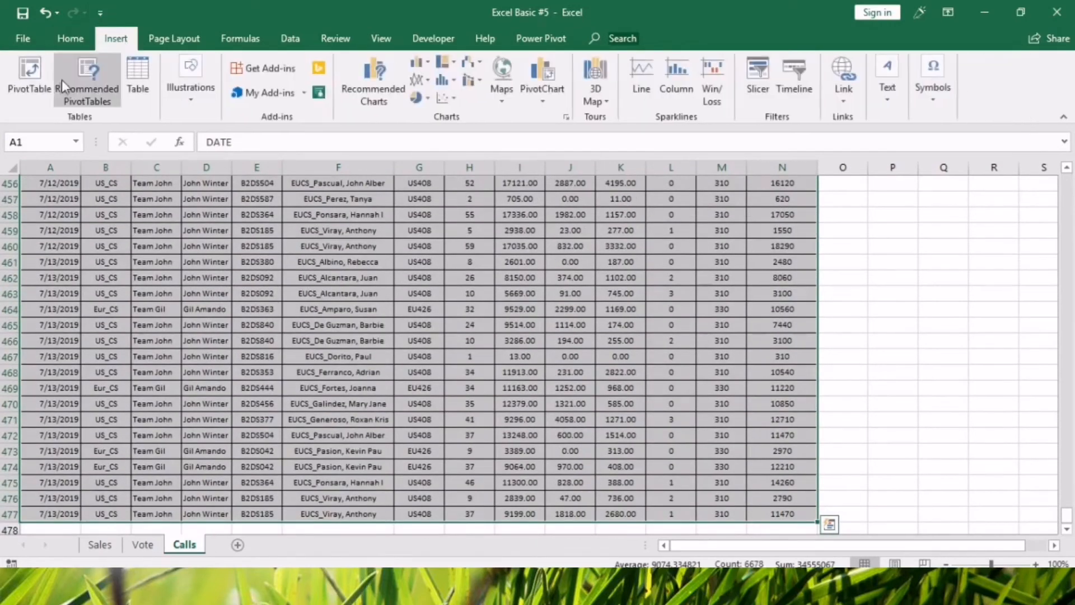
left_click(32, 83)
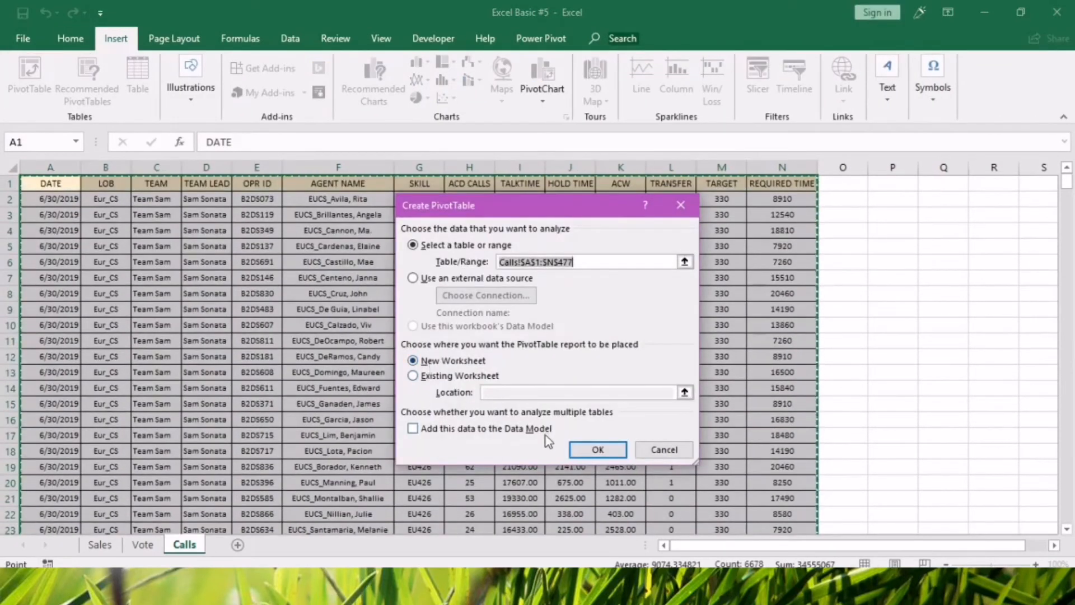
left_click(586, 451)
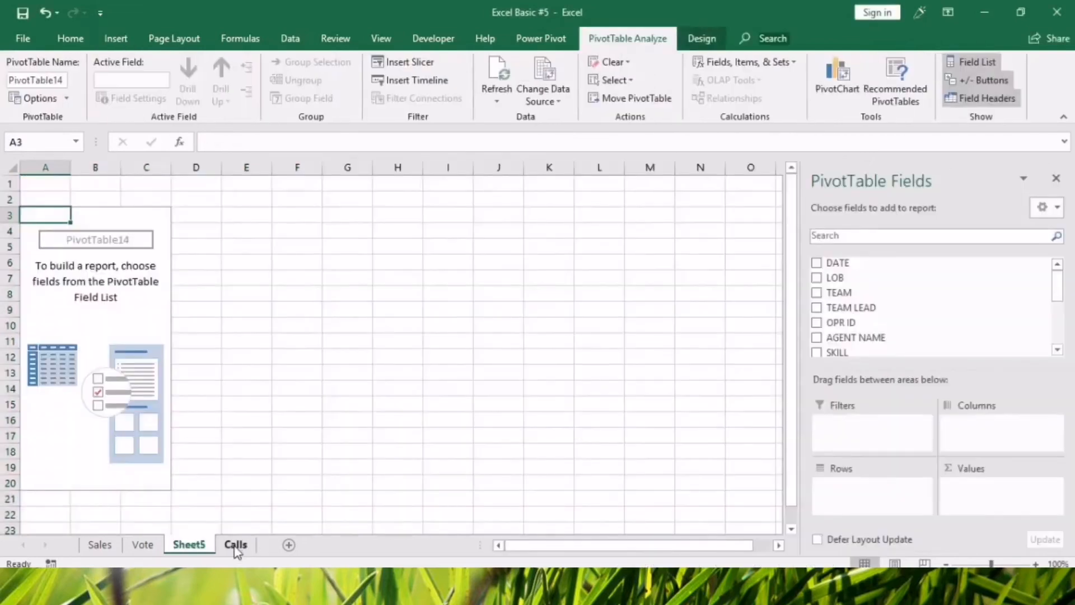
Rename the new pivot table sheet as Pivot Calls.
left_click(236, 546)
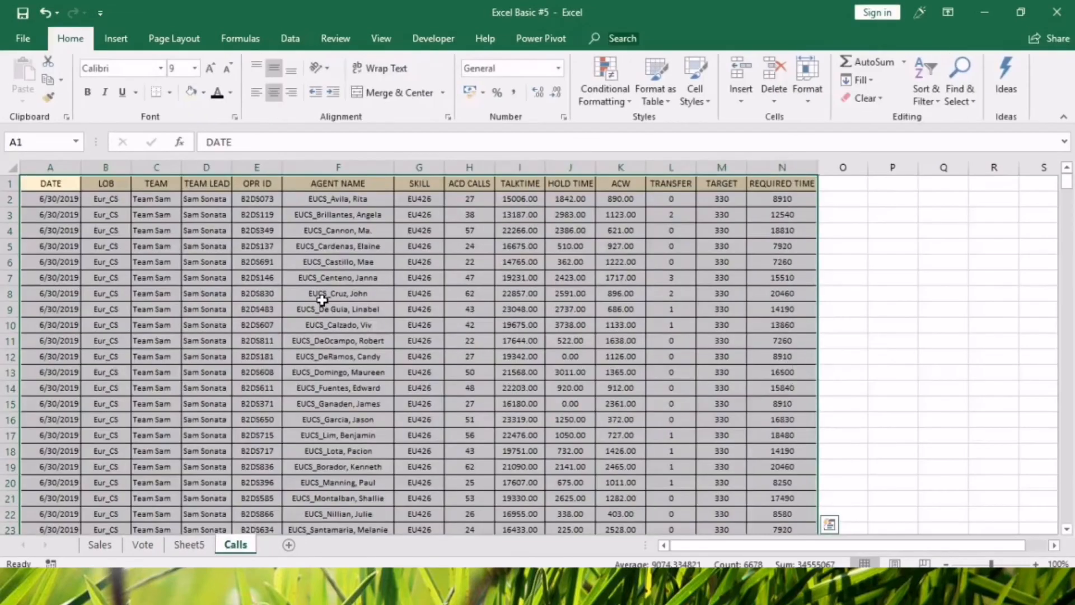
left_click(193, 548)
double_click(190, 545)
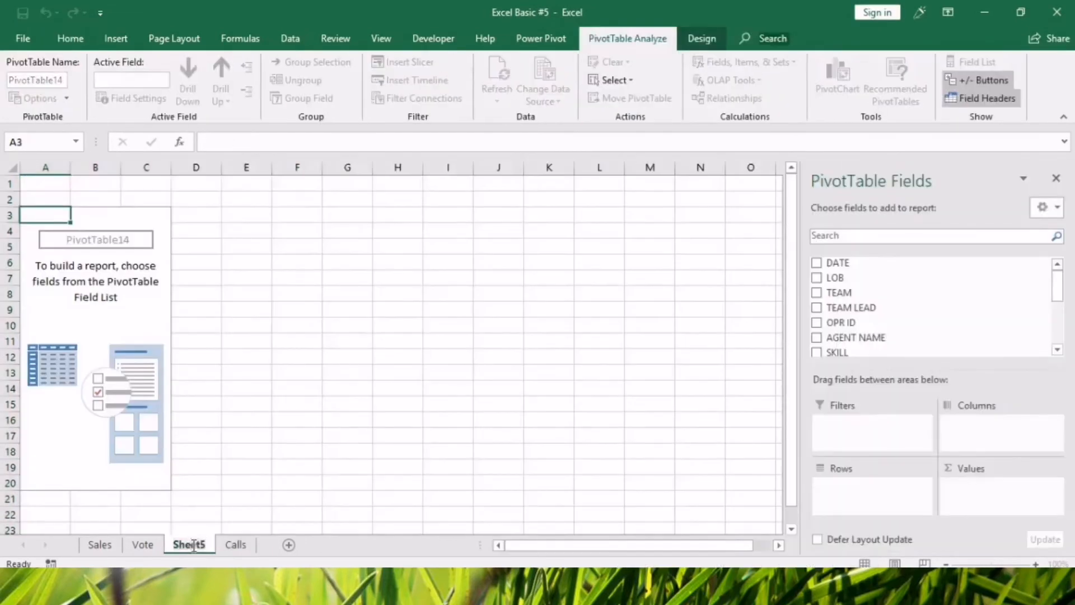
type("Pivot")
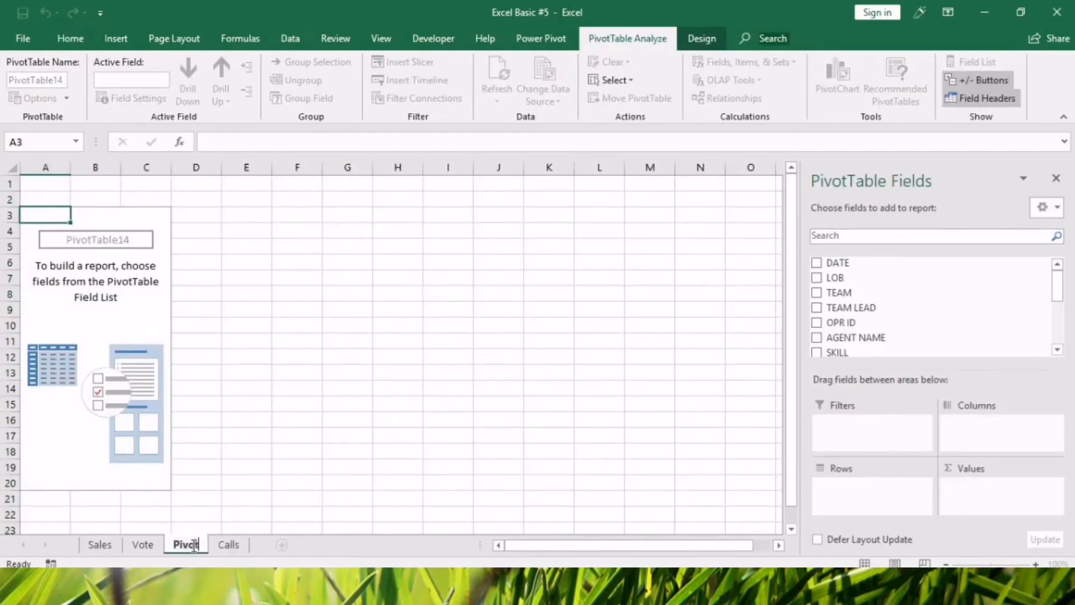
type(" Calls")
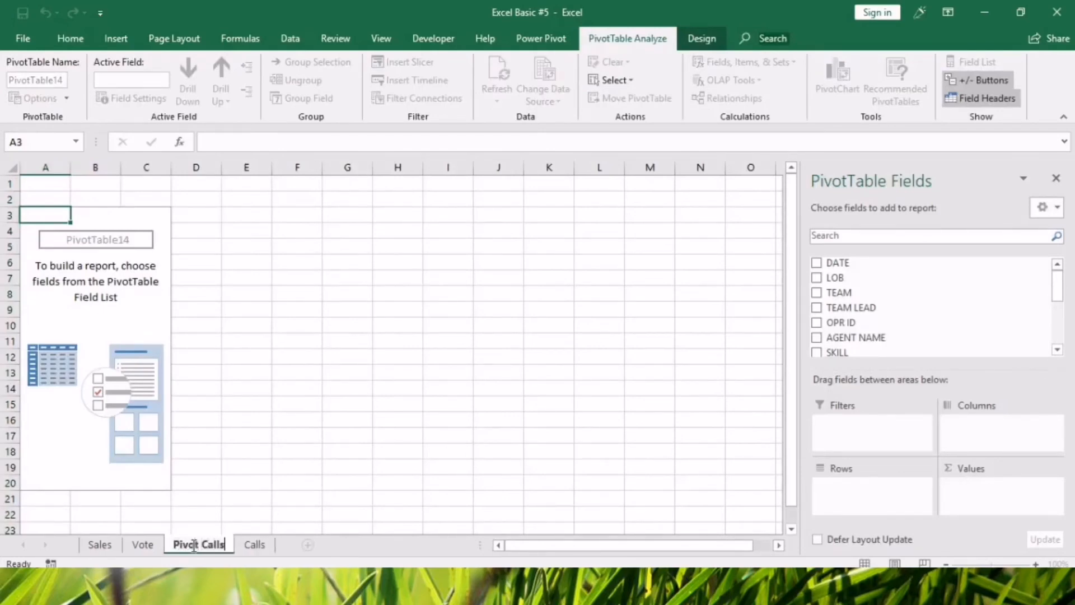
left_click(418, 417)
Add LOB, TEAM LEAD, OPR ID and AGENT NAME, in that order, as row fields of the Calls pivot table.
left_click(147, 293)
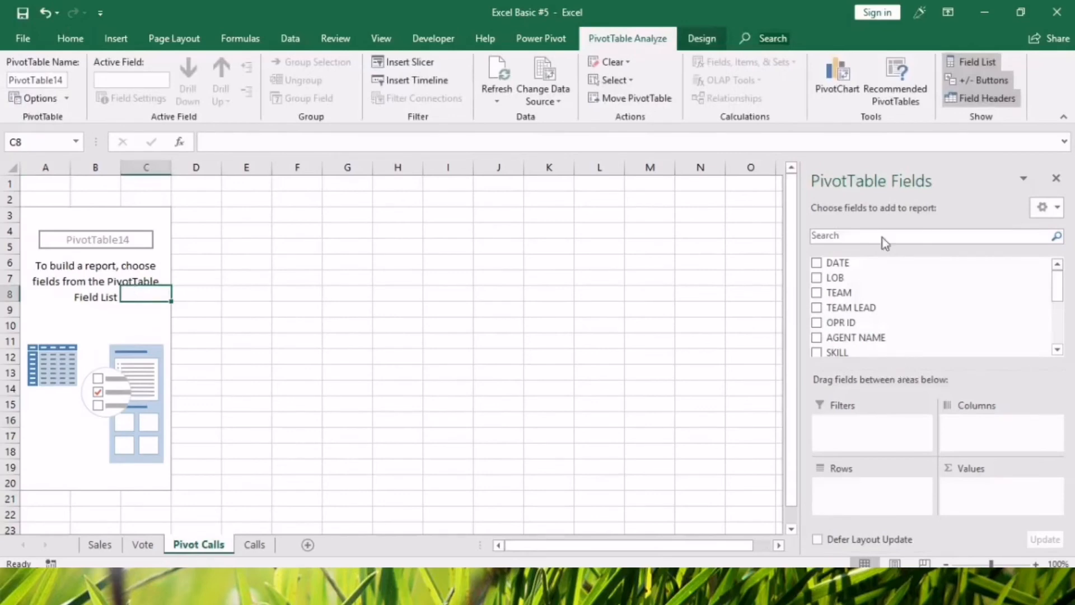
left_click_drag(835, 278, 852, 490)
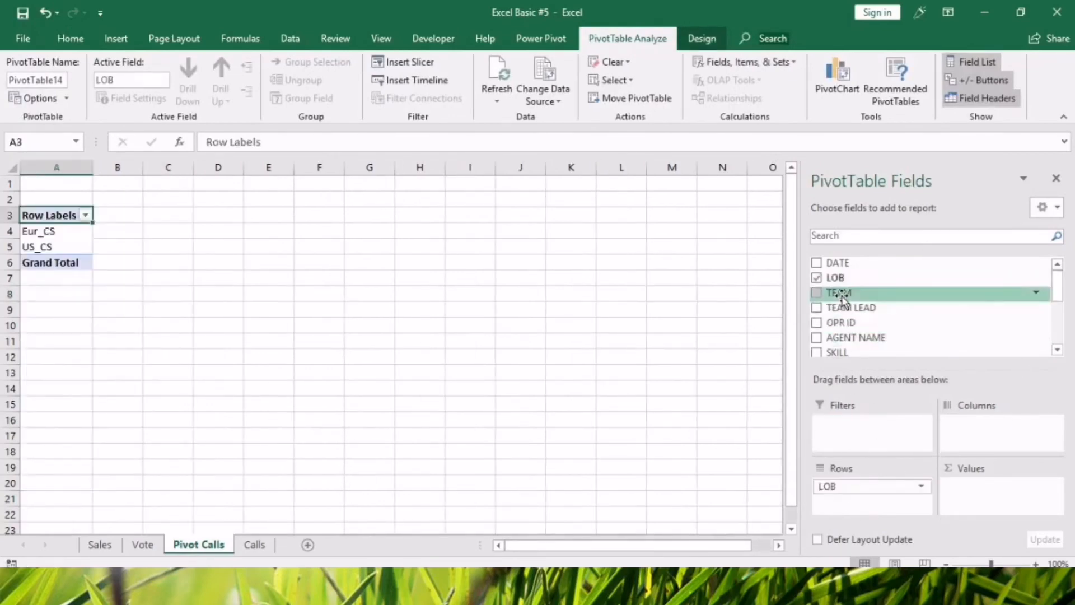
left_click_drag(845, 310, 864, 497)
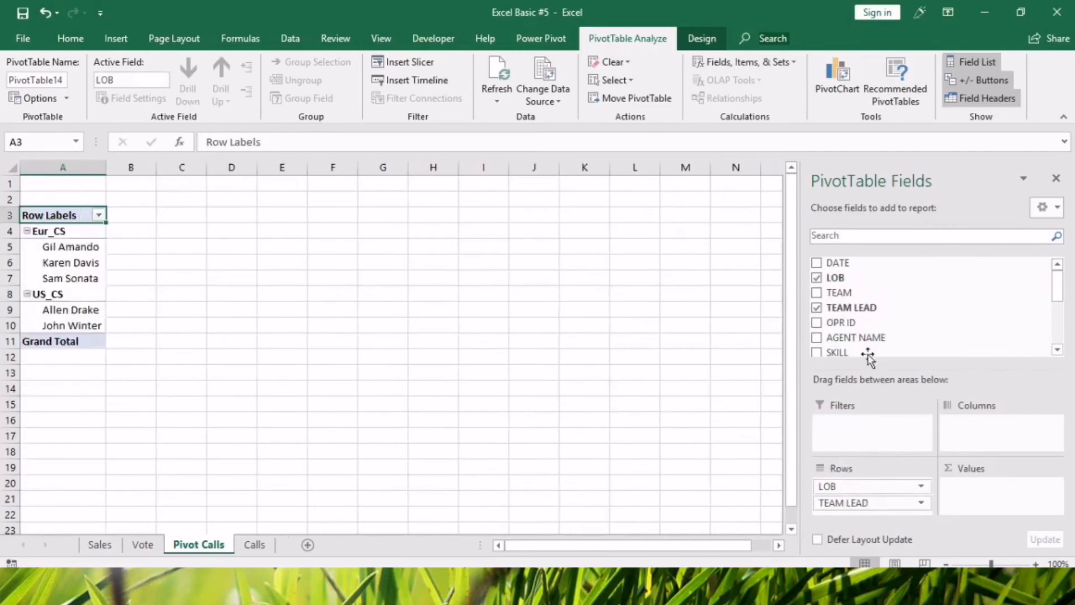
left_click_drag(857, 327, 883, 517)
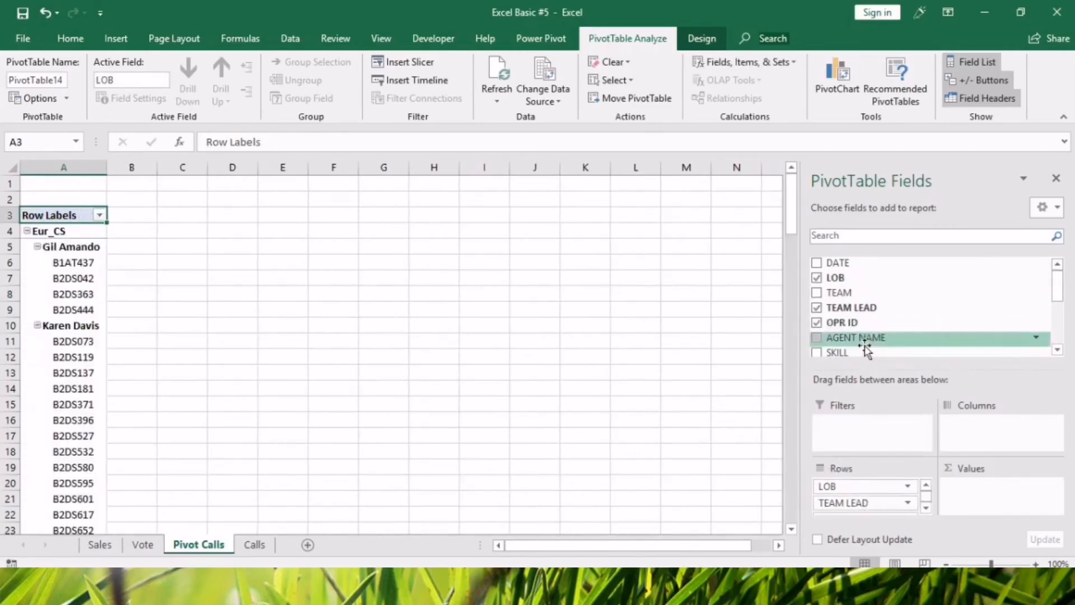
left_click_drag(880, 367, 873, 333)
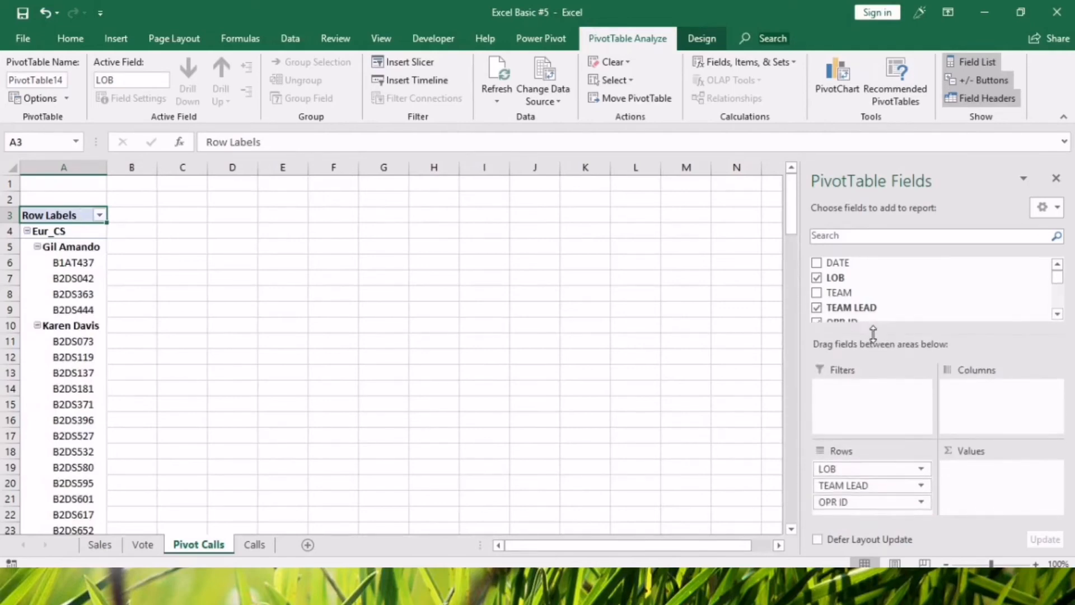
scroll(868, 311, "down", 2)
left_click_drag(856, 262, 884, 511)
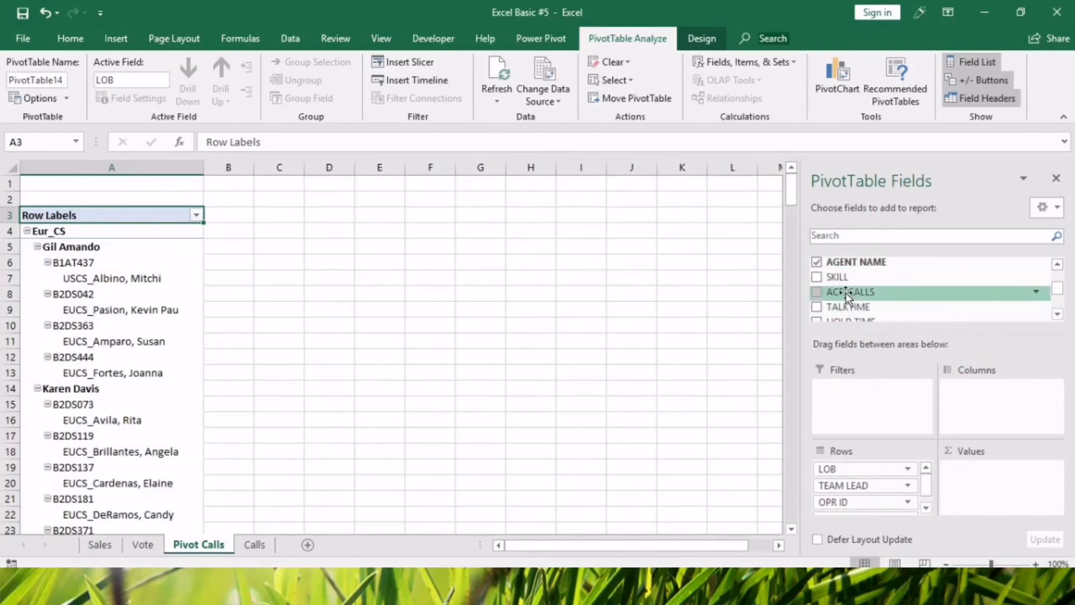
Add ACD CALLS, TALKTIME and TRANSFER as summed value fields of the pivot table.
left_click_drag(848, 297, 975, 481)
scroll(859, 305, "up", 5)
left_click_drag(851, 307, 967, 482)
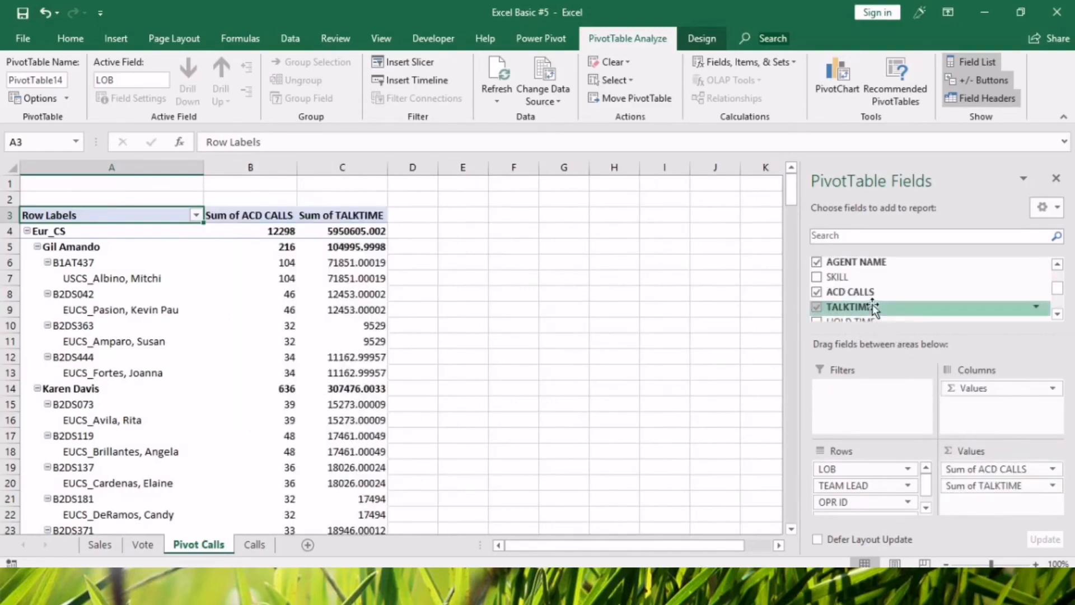
scroll(874, 307, "down", 3)
mouse_move(853, 302)
left_mouse_down()
mouse_move(908, 382)
mouse_move(872, 285)
mouse_move(869, 296)
left_mouse_up()
left_click_drag(866, 301, 968, 495)
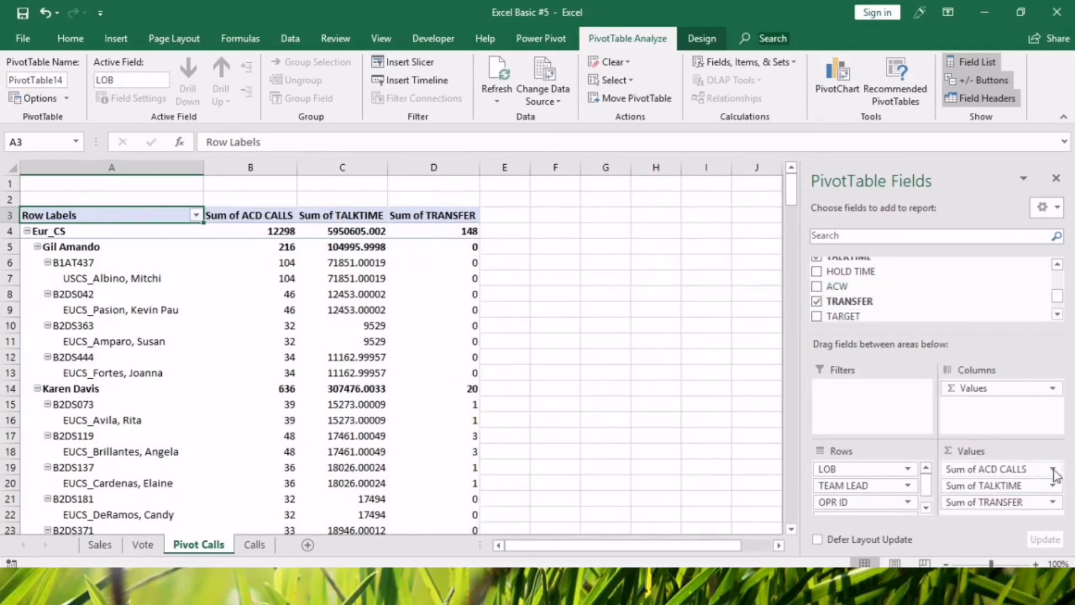
Change the TALKTIME value field to summarize by Average.
left_click(1052, 485)
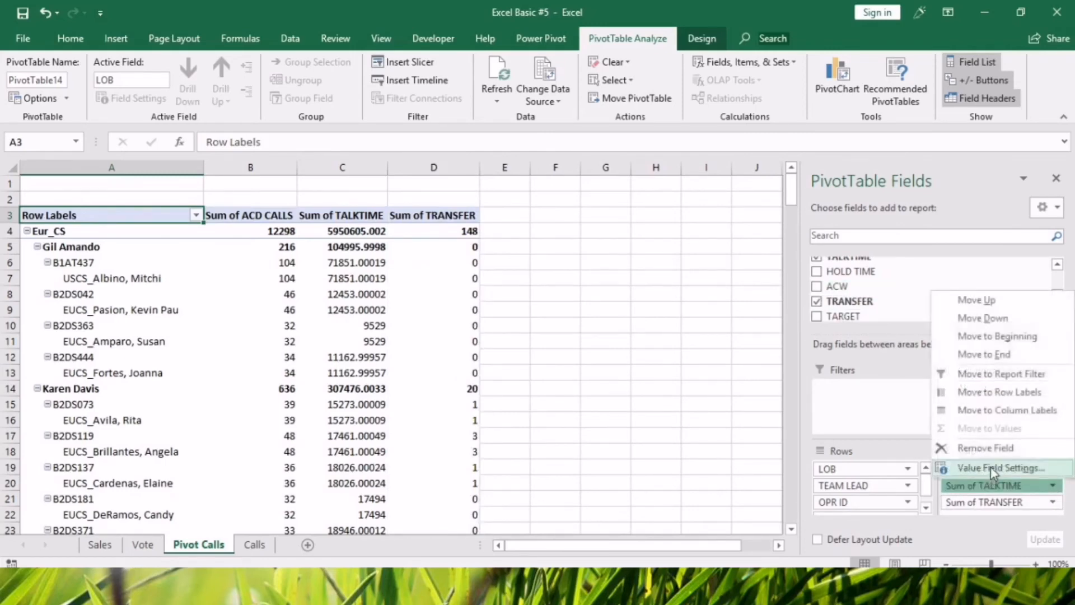
left_click(991, 469)
left_click(440, 368)
left_click(588, 439)
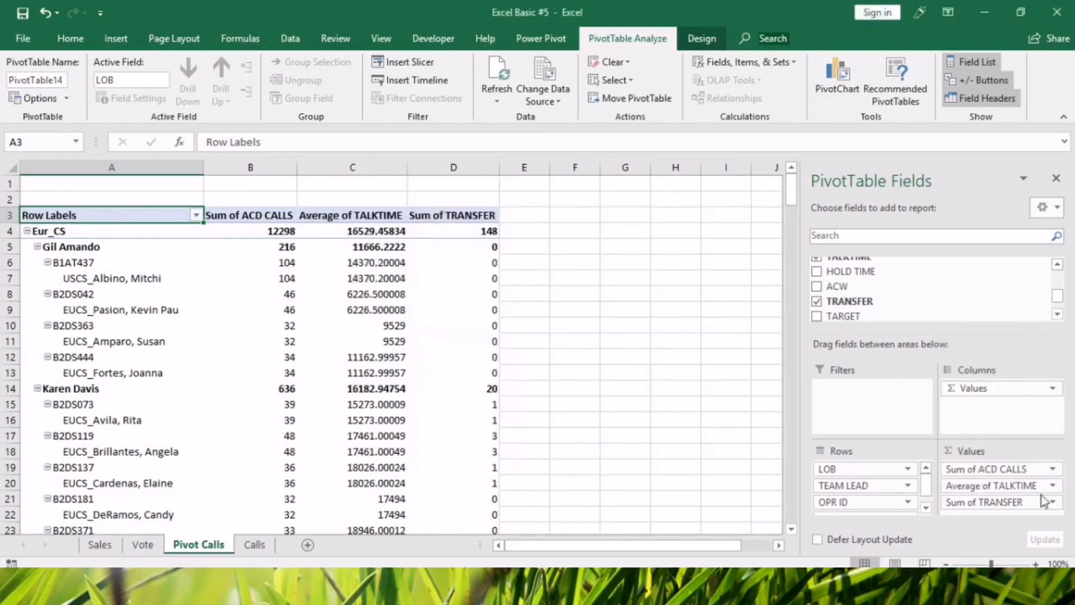
Apply the Number format to the Average of TALKTIME value field.
left_click(1053, 486)
left_click(988, 463)
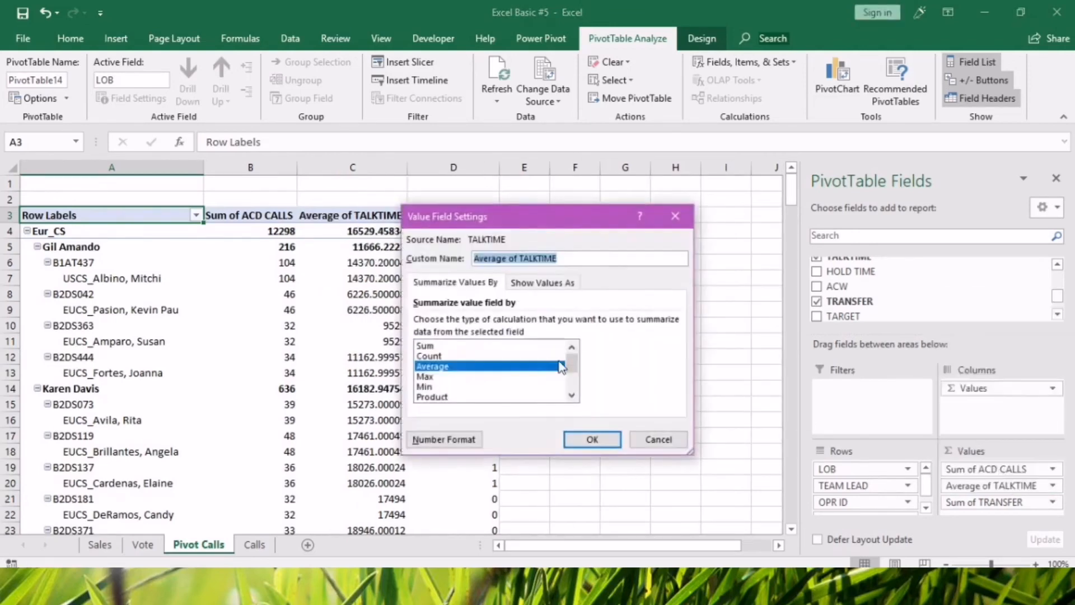
left_click(443, 439)
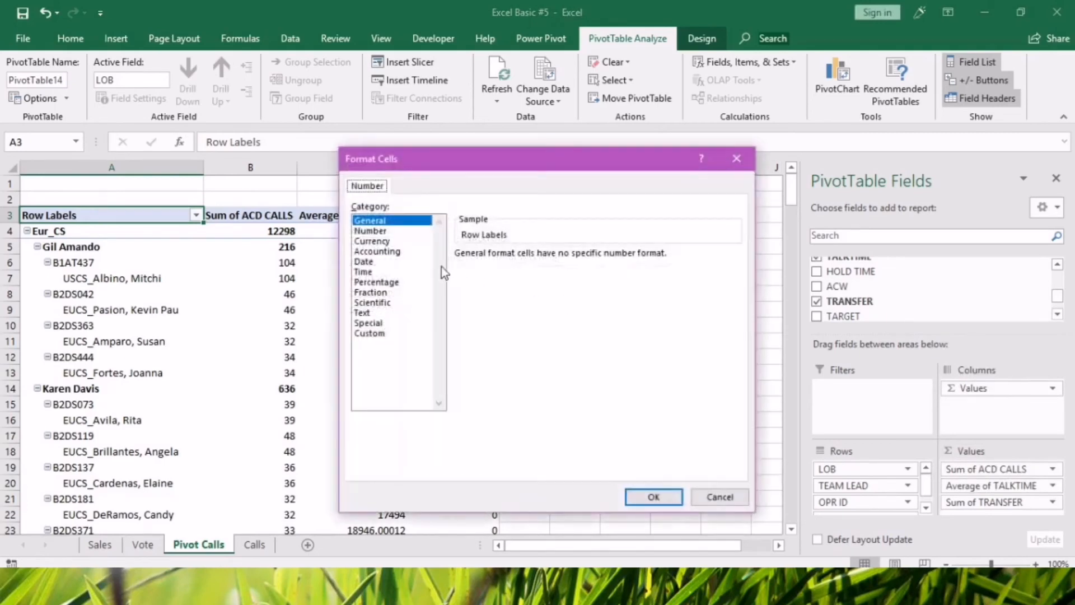
left_click(370, 230)
left_click(651, 496)
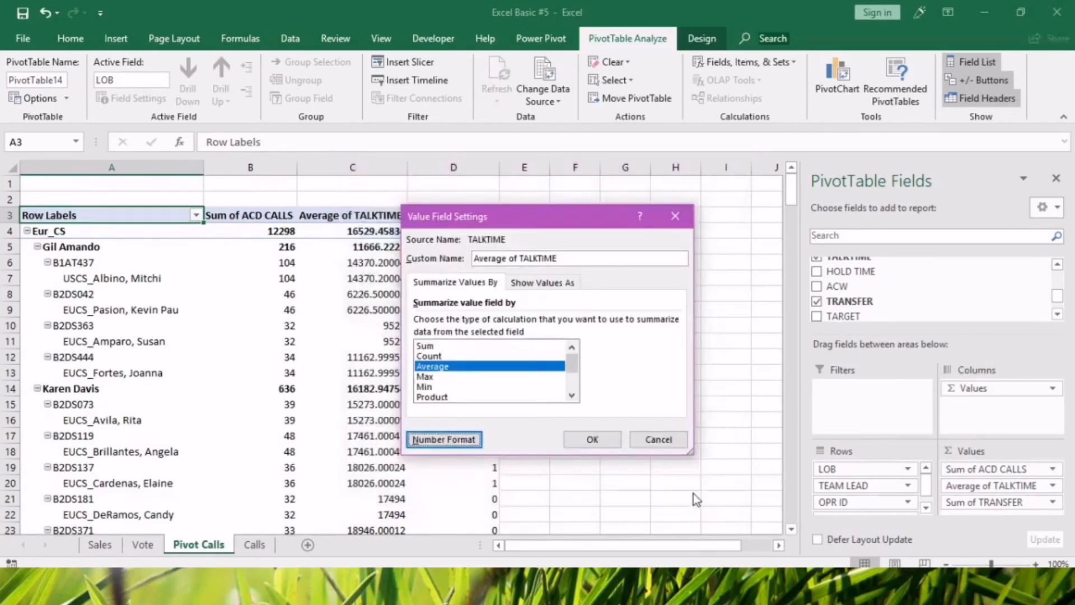
left_click(586, 441)
left_click(680, 464)
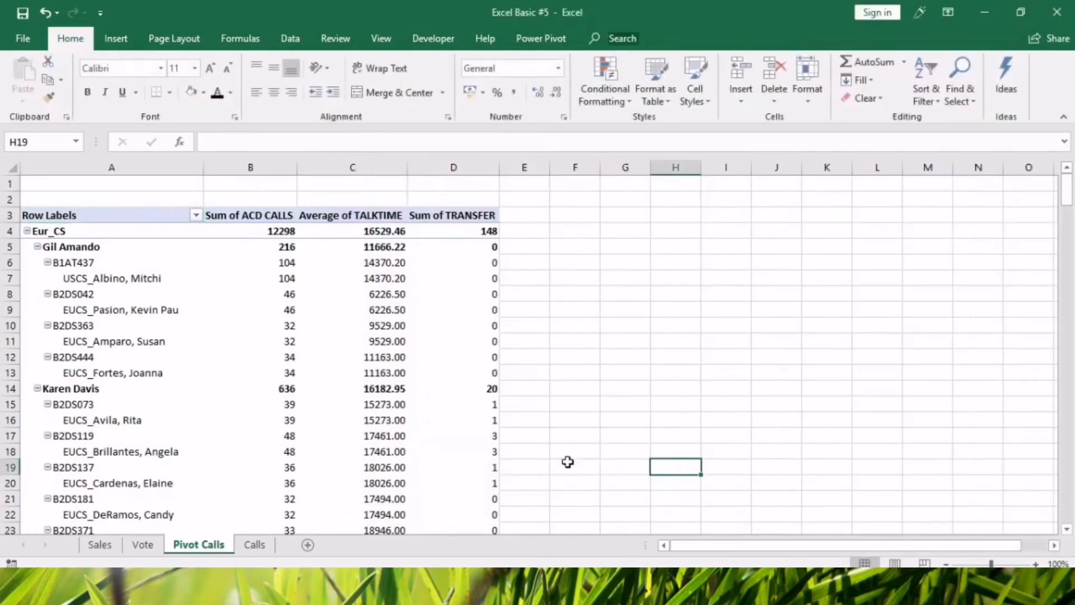
Examine how LOB, team lead, operator ID and agent name are nested in the pivot table's single Row Labels column.
left_click(121, 301)
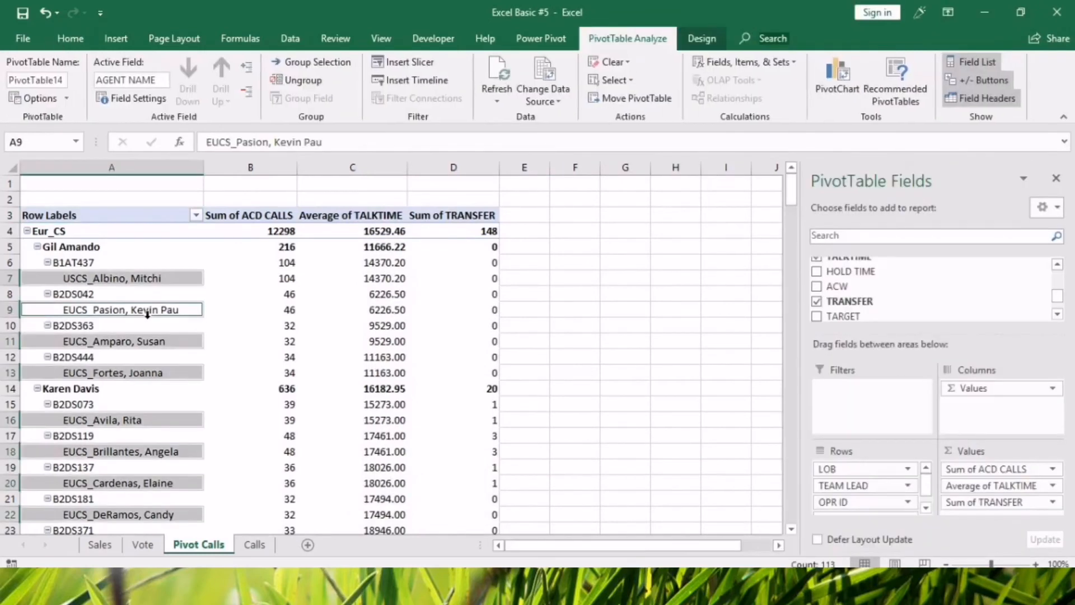
left_click(99, 161)
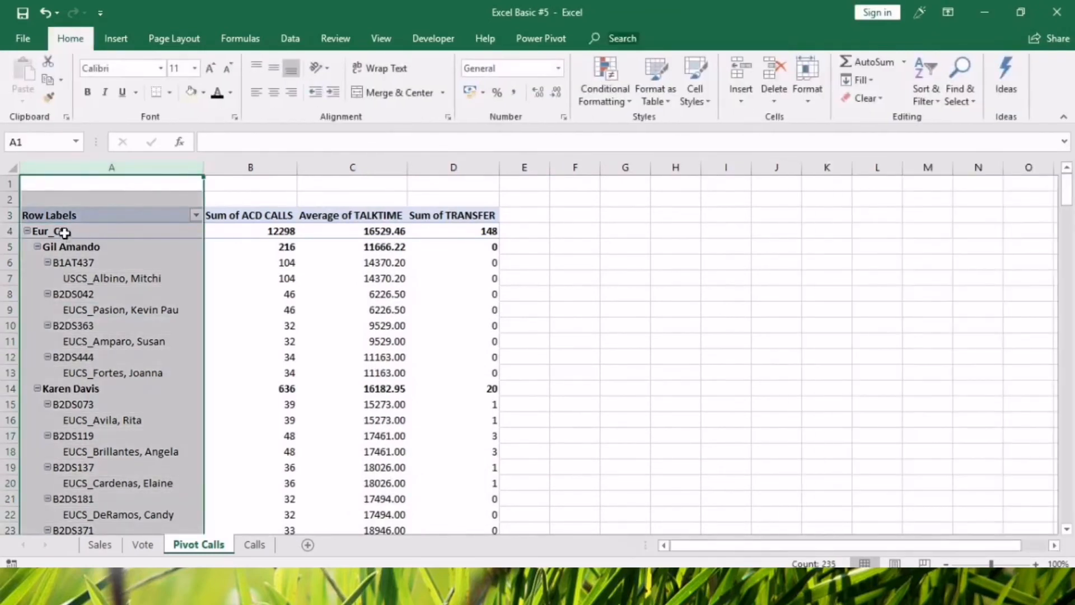
left_click(64, 232)
left_click(74, 247)
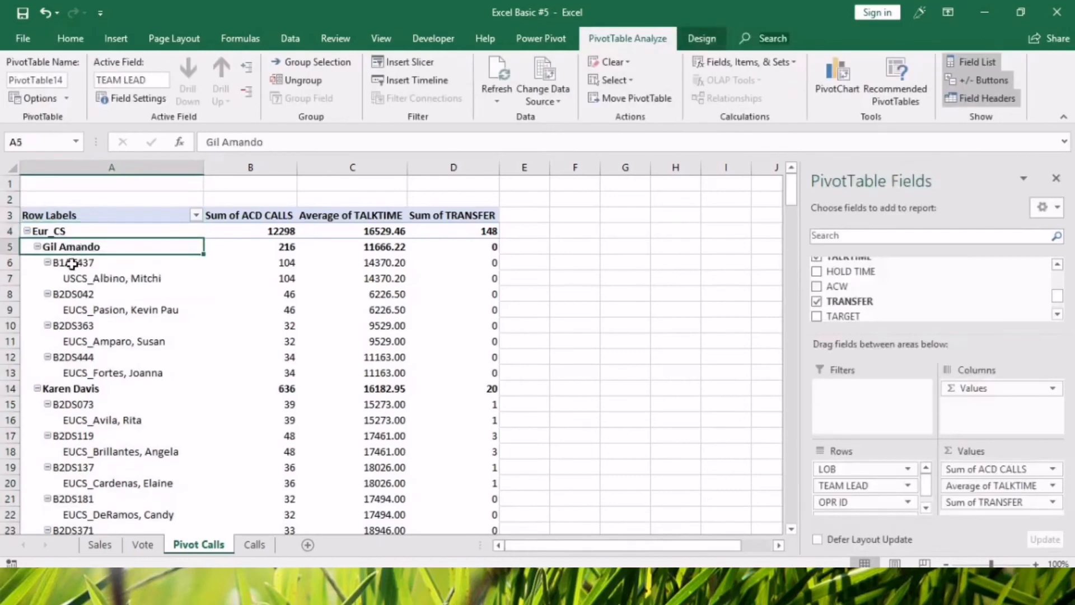
left_click(73, 263)
left_click(155, 278)
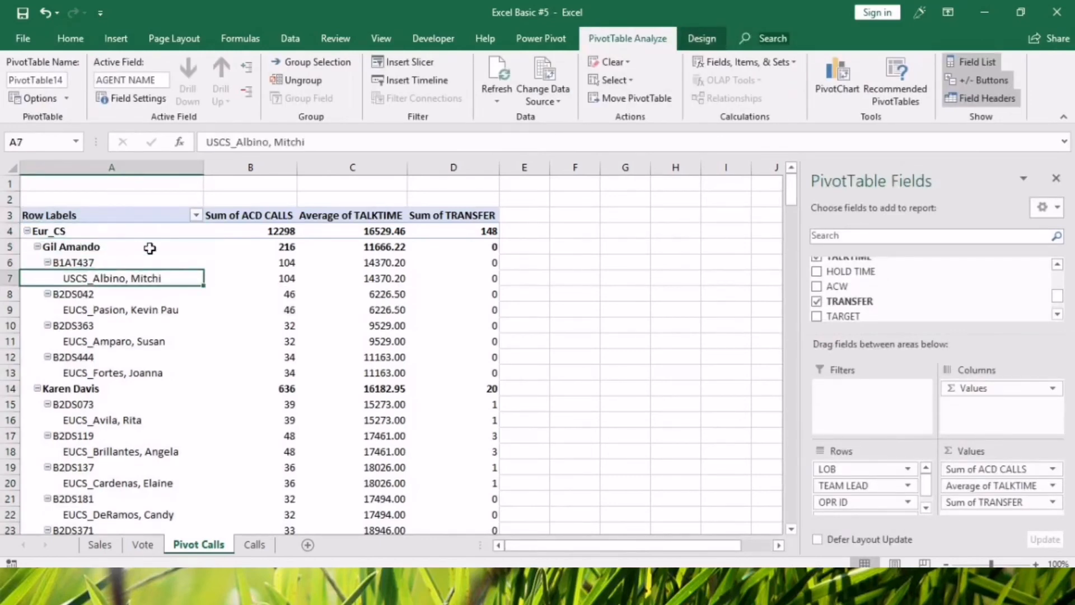
left_click(122, 231)
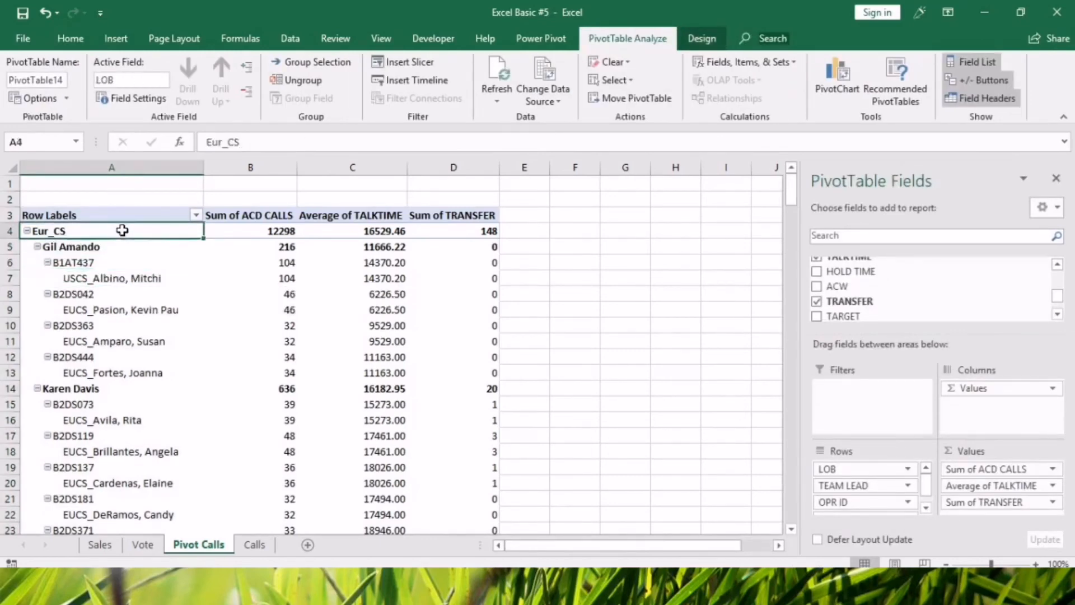
left_click(110, 164)
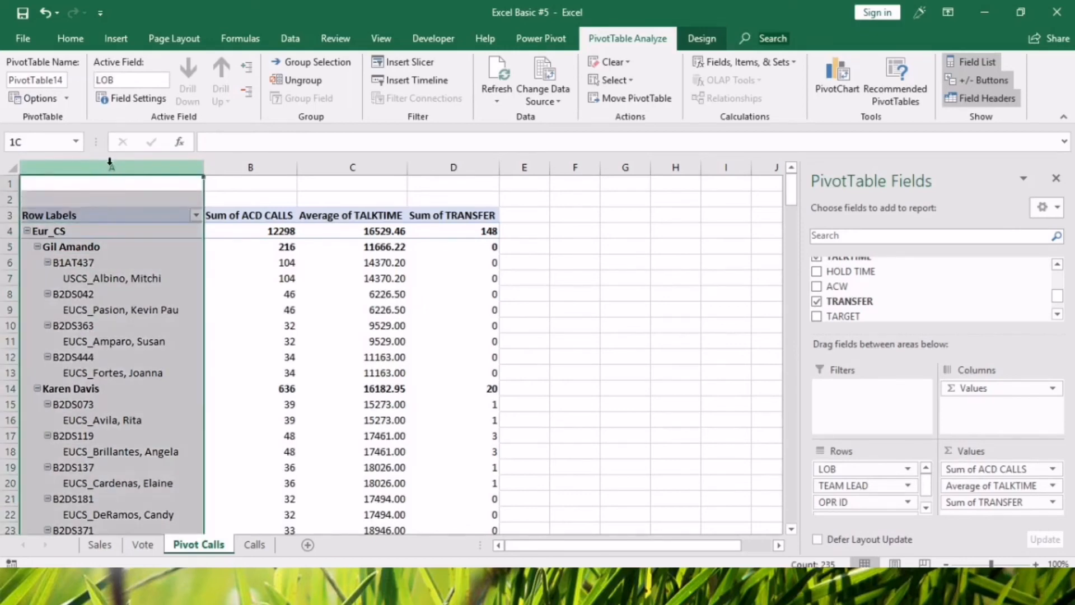
left_click(140, 378)
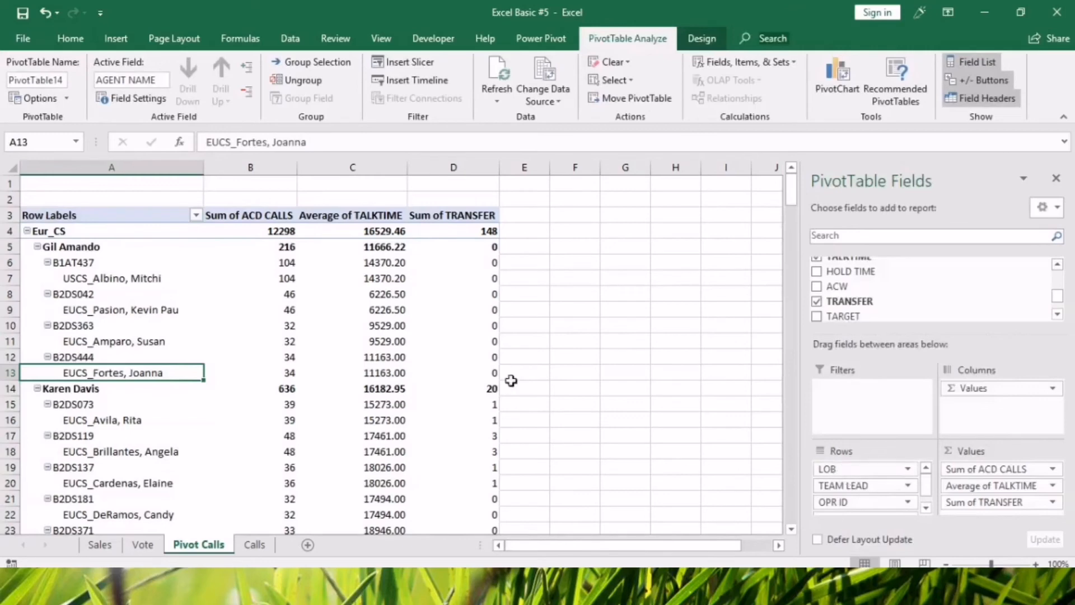
left_click(143, 167)
left_click(237, 167)
left_click(149, 164)
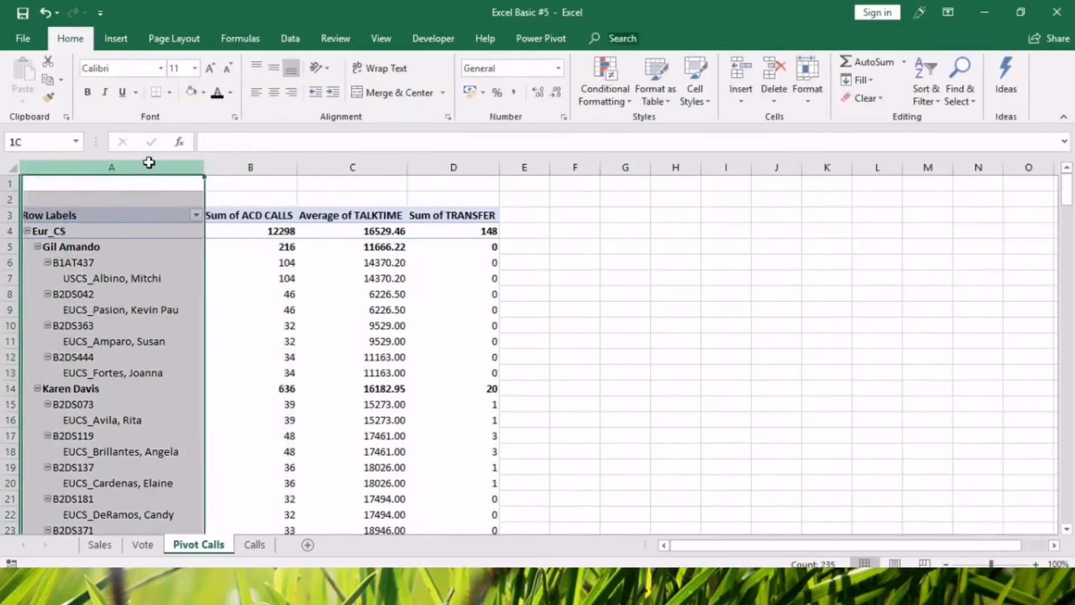
left_click(113, 377)
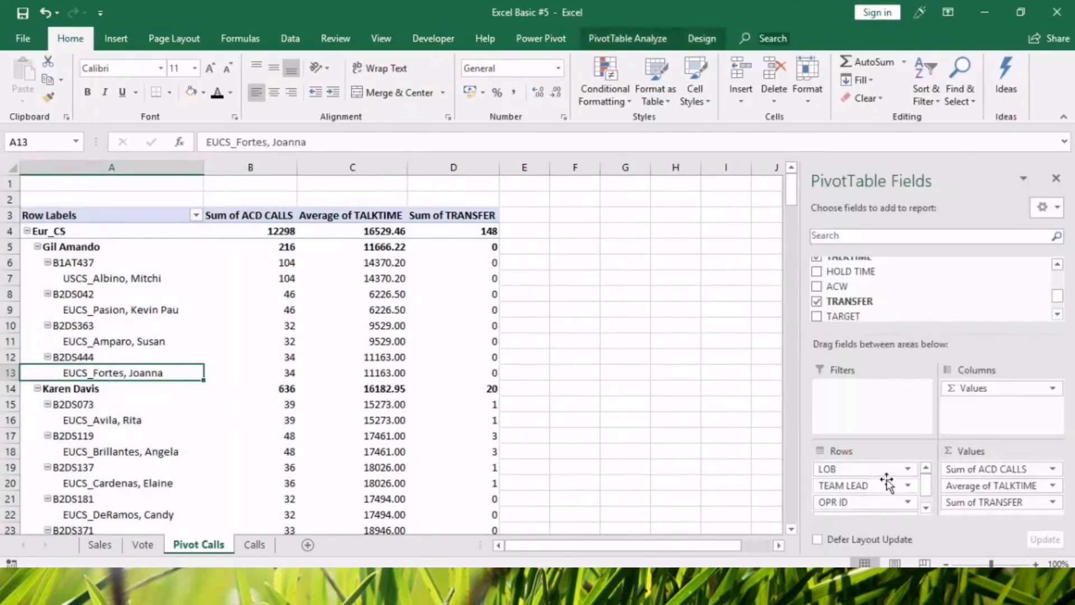
Set the LOB row field's layout to show item labels in tabular form.
left_click(907, 468)
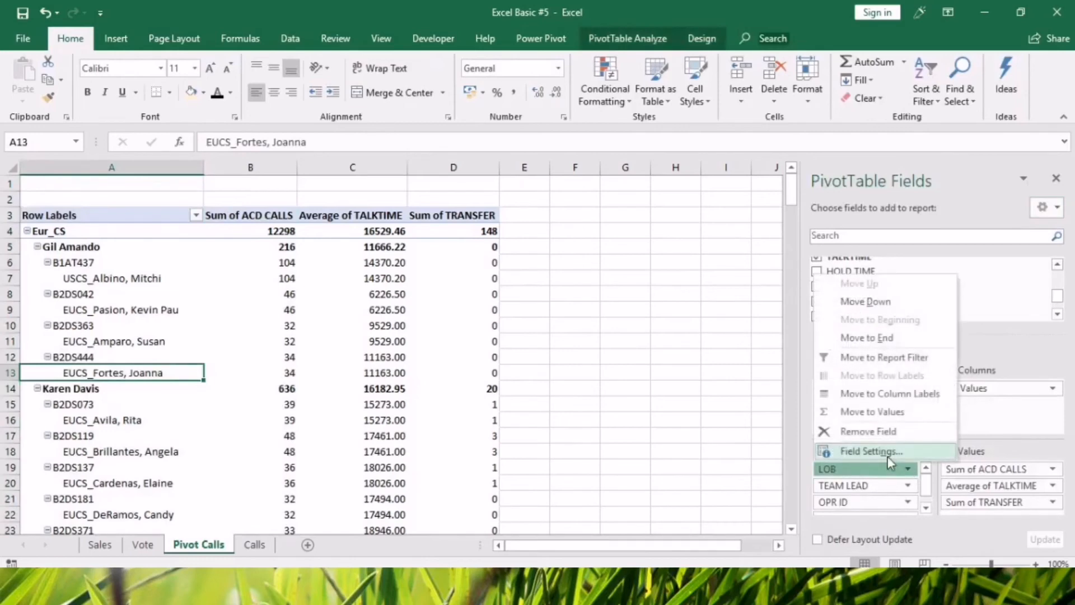
left_click(865, 451)
left_click(525, 249)
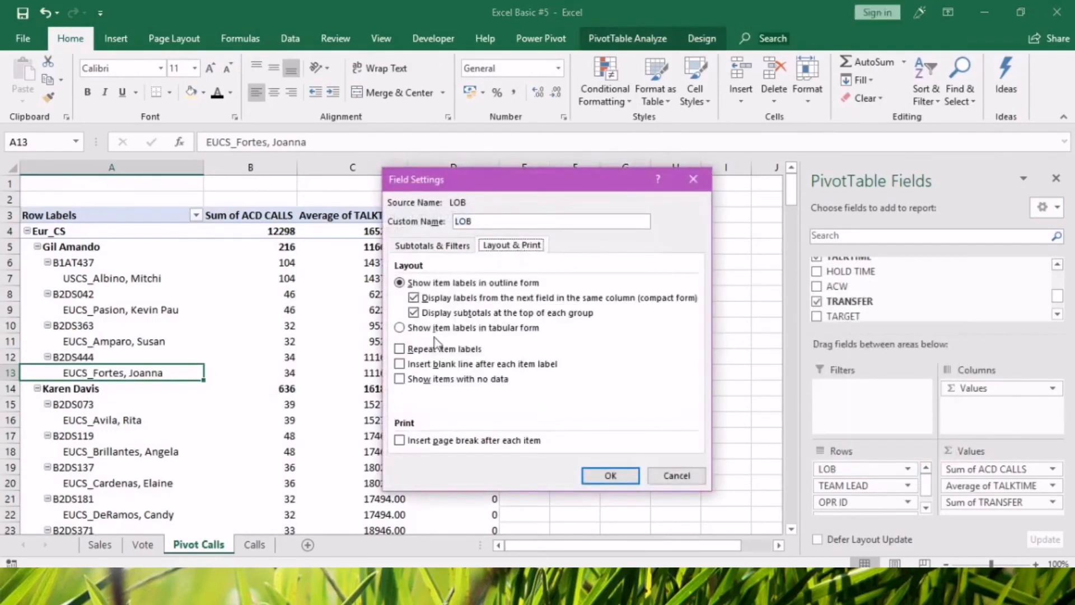
left_click(401, 328)
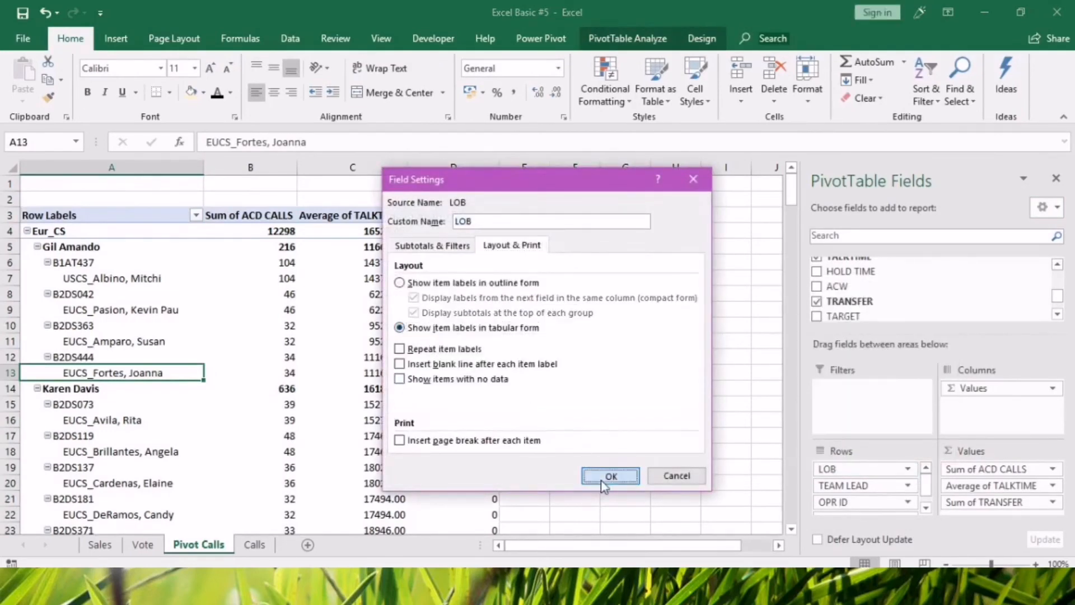
left_click(595, 473)
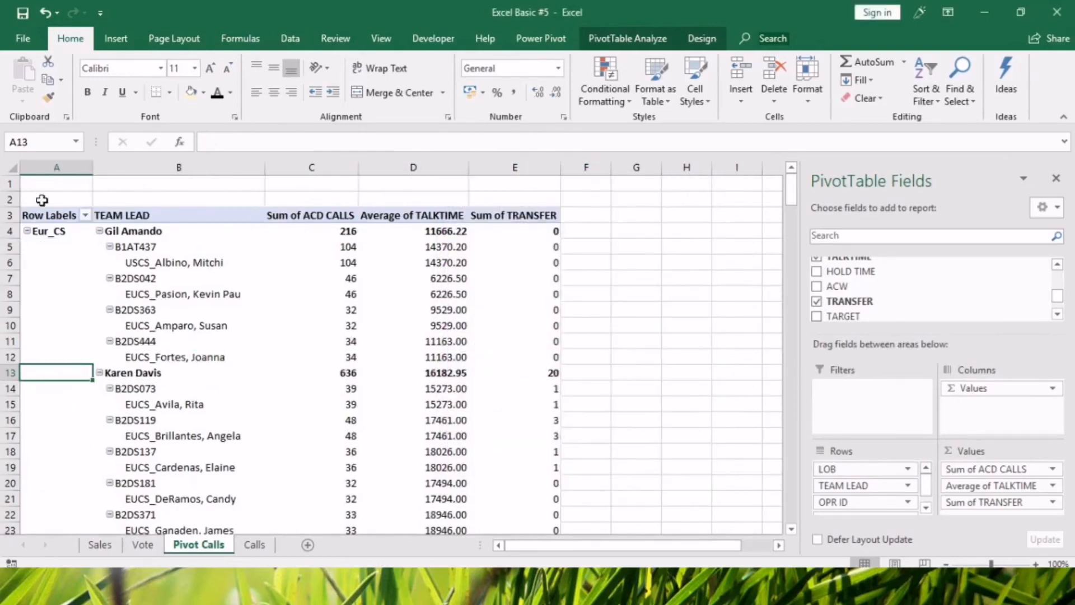
left_click(52, 236)
left_click_drag(56, 167, 159, 166)
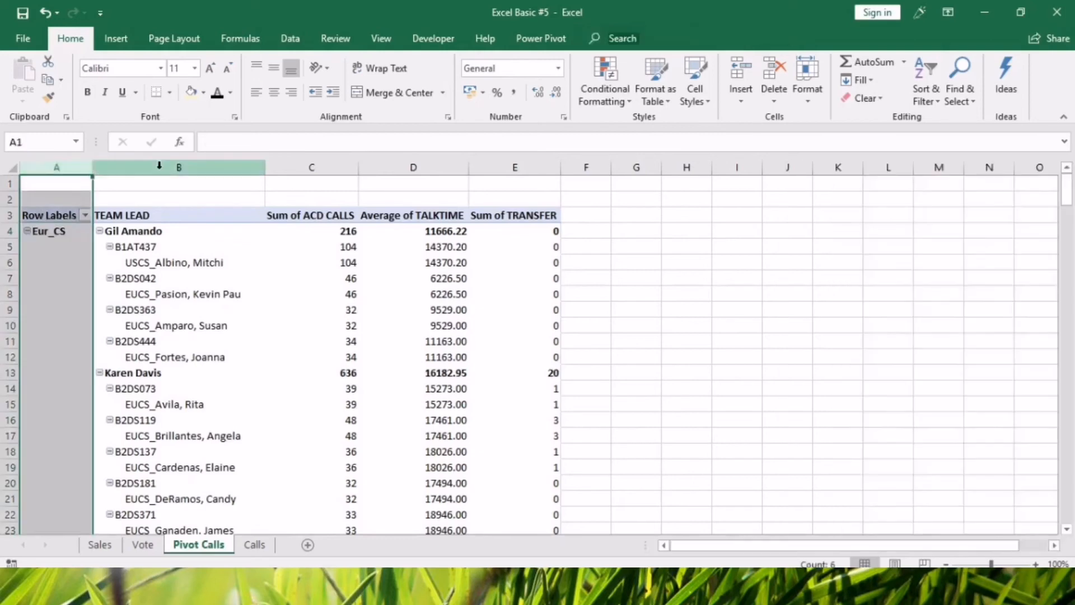
left_click(159, 166)
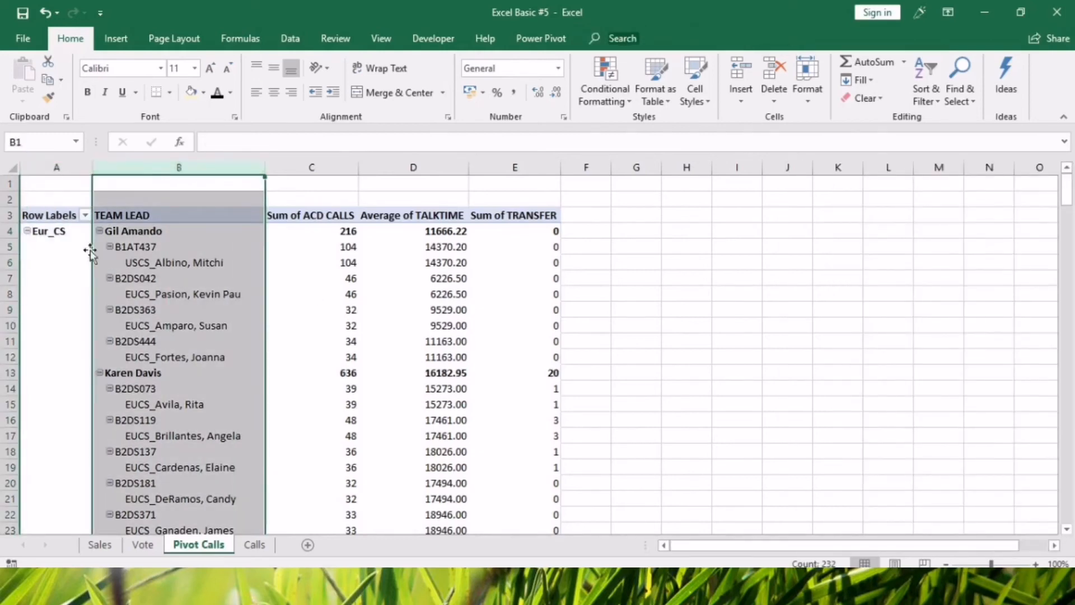
Set the TEAM LEAD row field's layout to show item labels in tabular form.
left_click(143, 235)
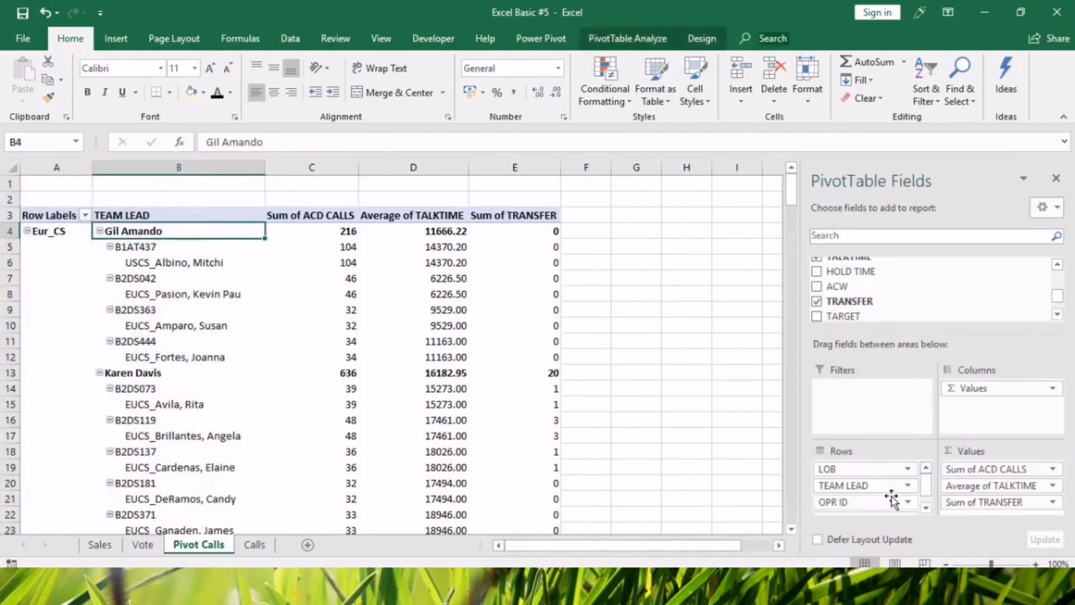
left_click(908, 484)
left_click(873, 465)
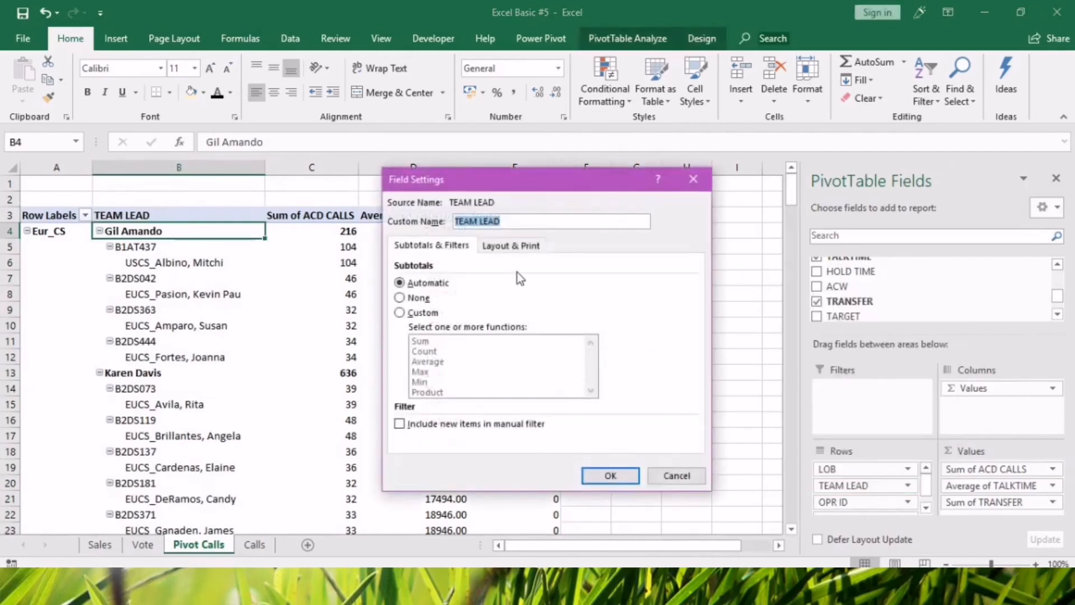
left_click(510, 245)
left_click(401, 328)
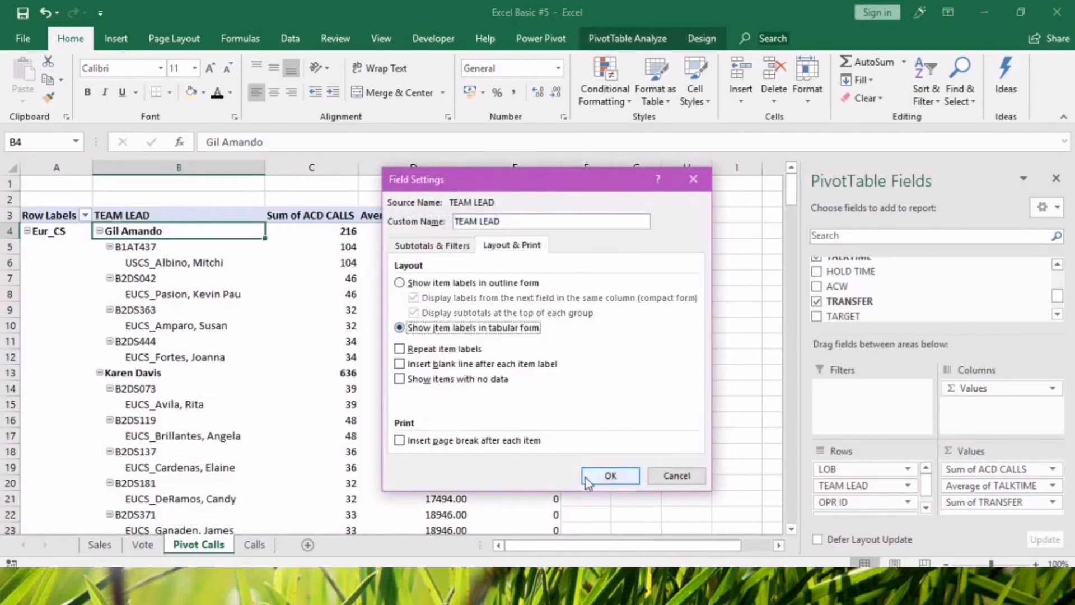
left_click(602, 475)
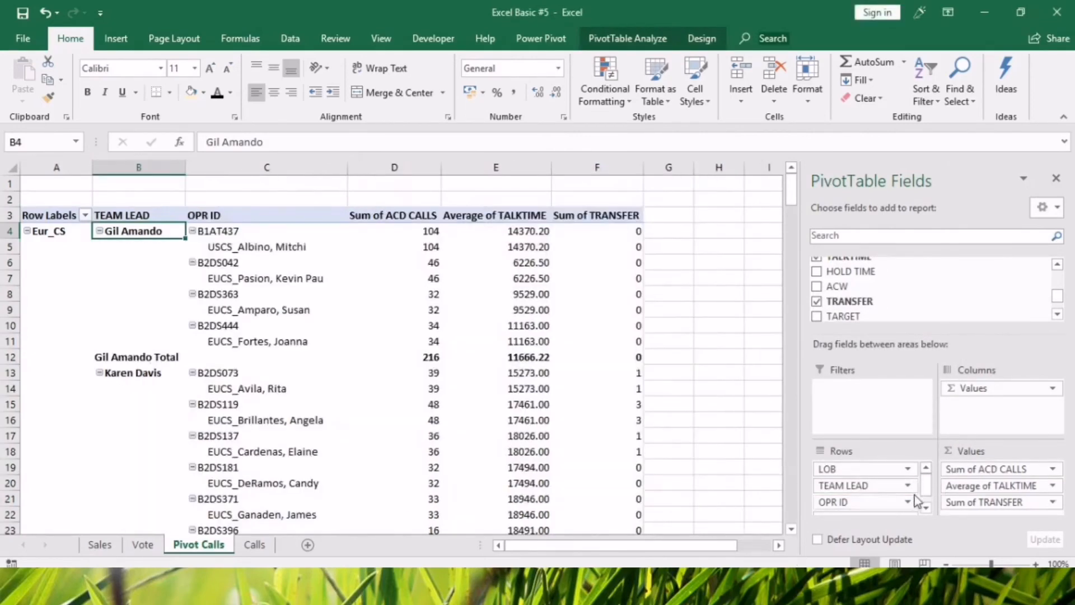
Set the OPR ID row field to tabular form so that AGENT NAME gets its own column.
scroll(929, 489, "down", 1)
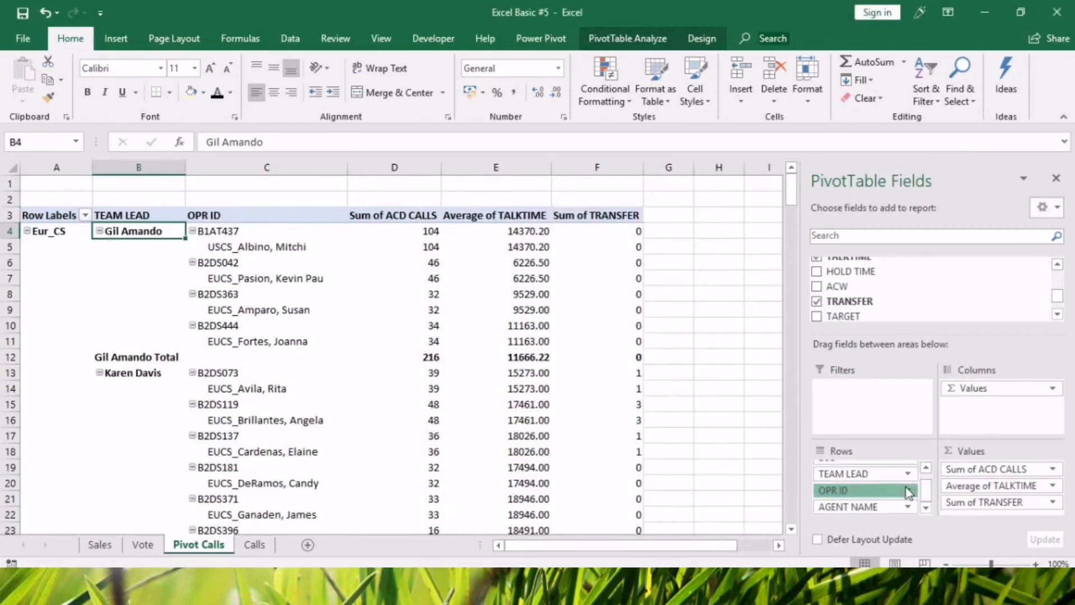
left_click(907, 490)
left_click(874, 473)
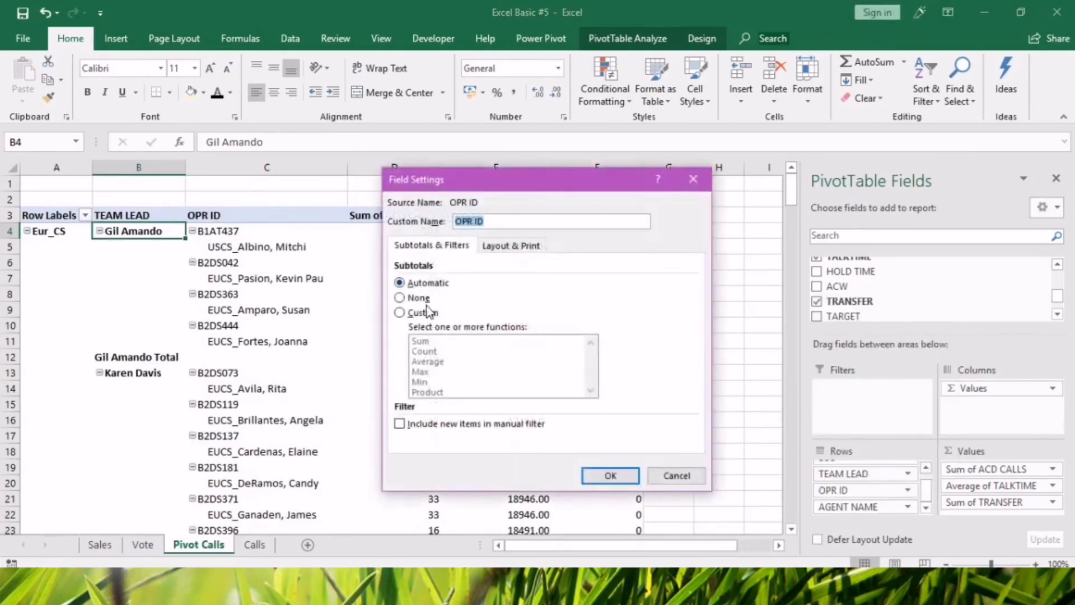
left_click(525, 245)
left_click(406, 328)
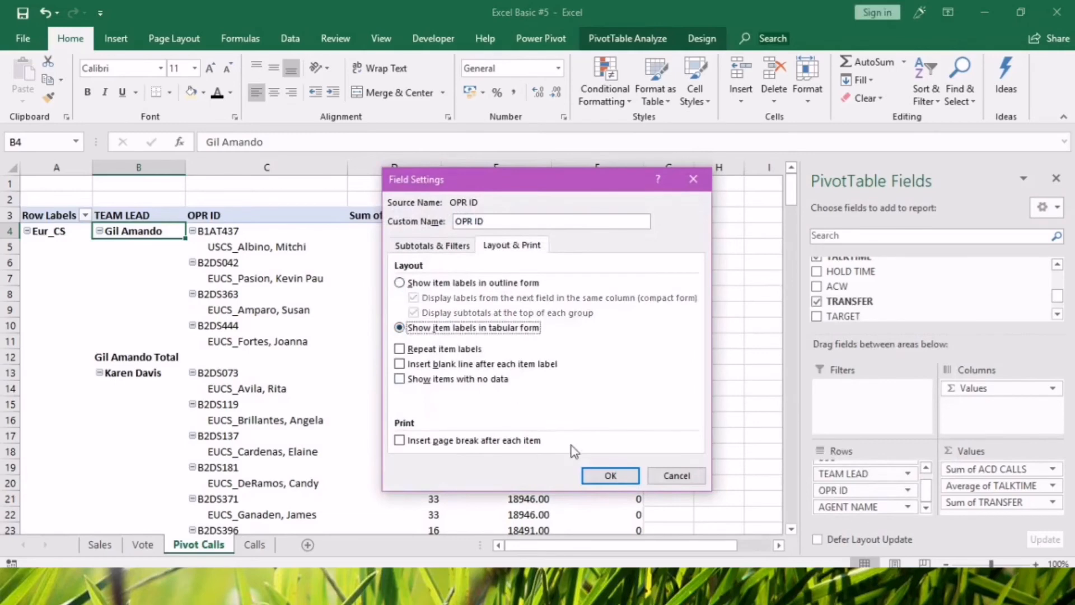
left_click(592, 475)
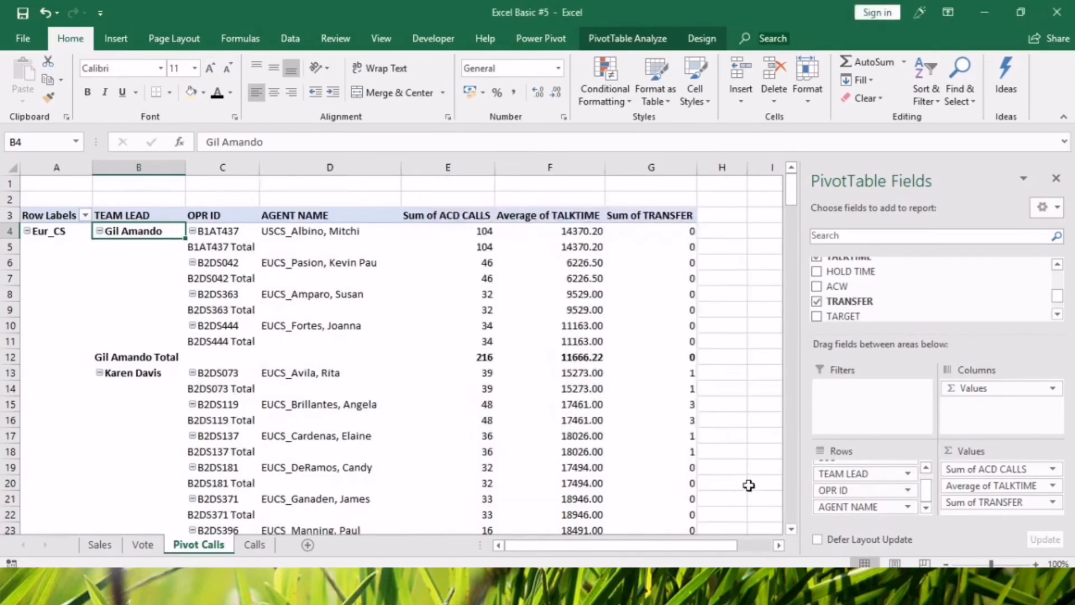
Examine the separate LOB, TEAM LEAD, OPR ID and AGENT NAME columns and the total rows under each operator ID.
left_click(364, 379)
left_click(617, 436)
left_click(294, 268)
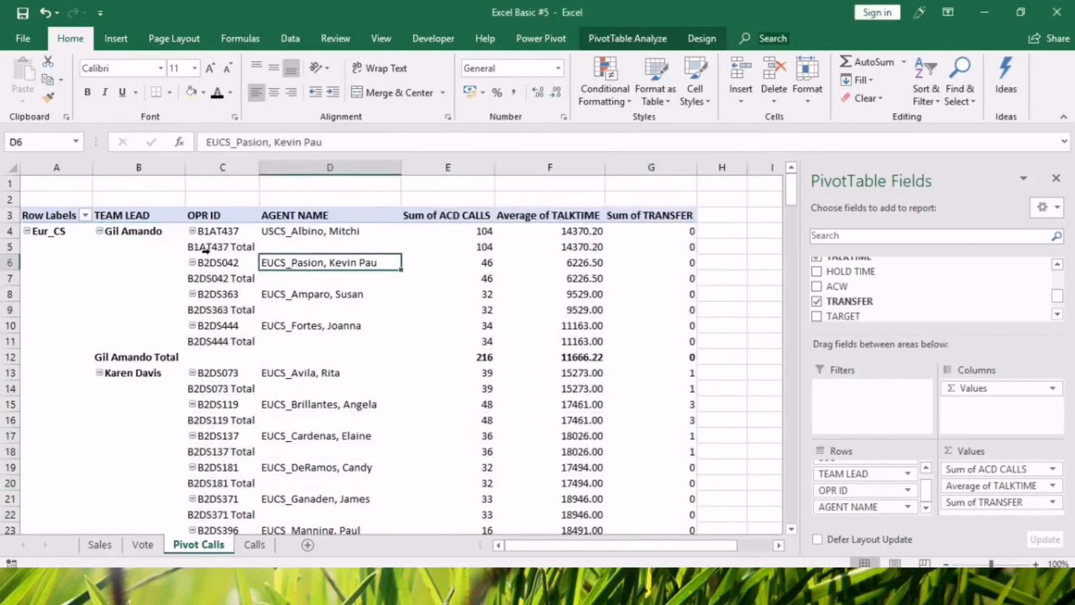
left_click(231, 249)
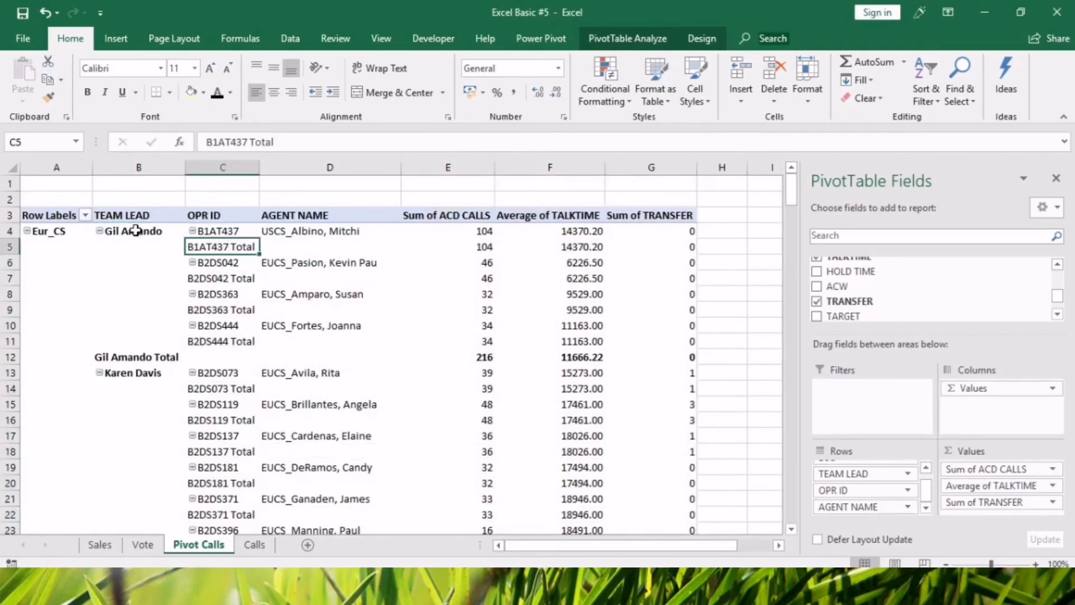
left_click(53, 232)
scroll(184, 435, "down", 13)
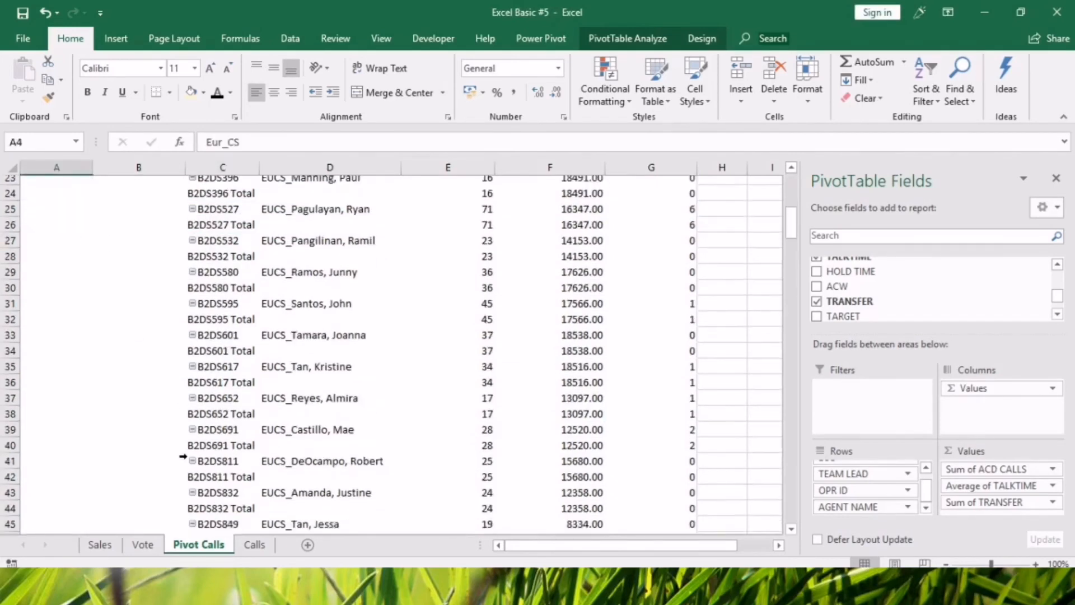
scroll(184, 434, "up", 7)
scroll(184, 434, "up", 6)
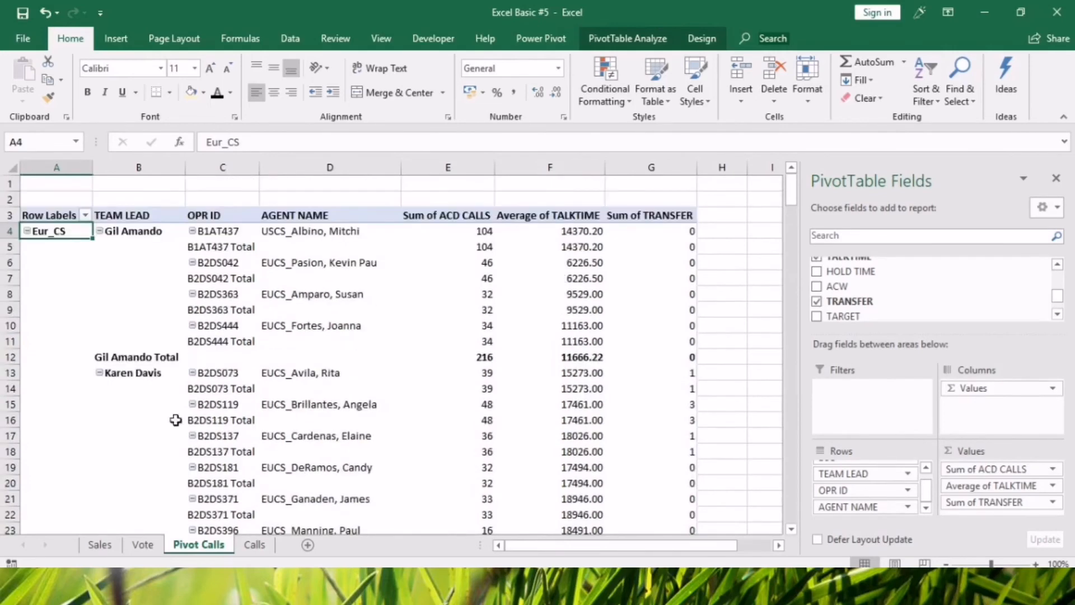
Turn off the OPR ID subtotals in the pivot table.
left_click(221, 250)
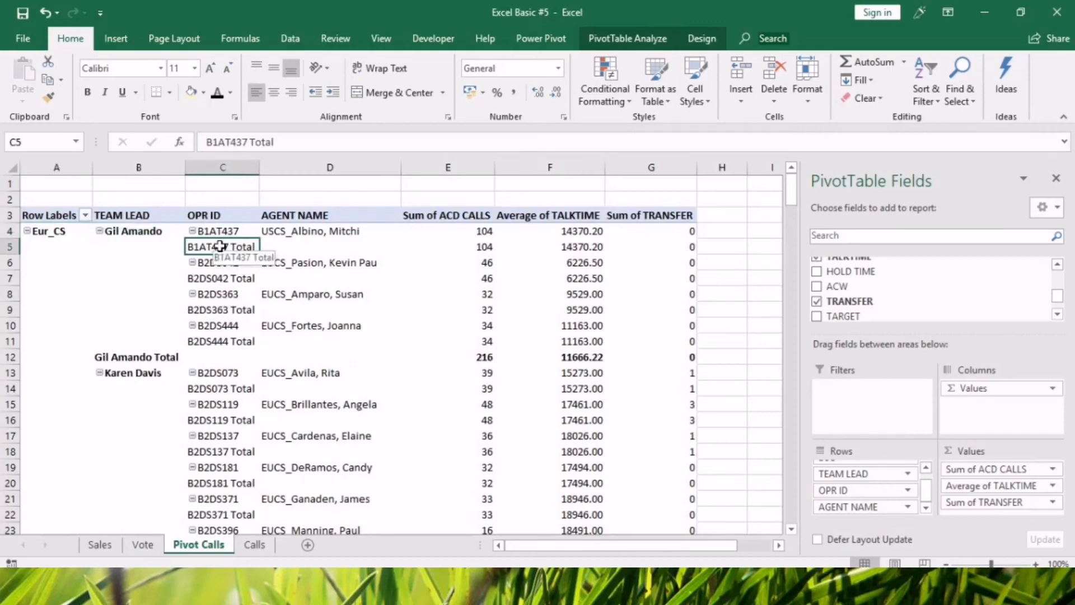
right_click(219, 246)
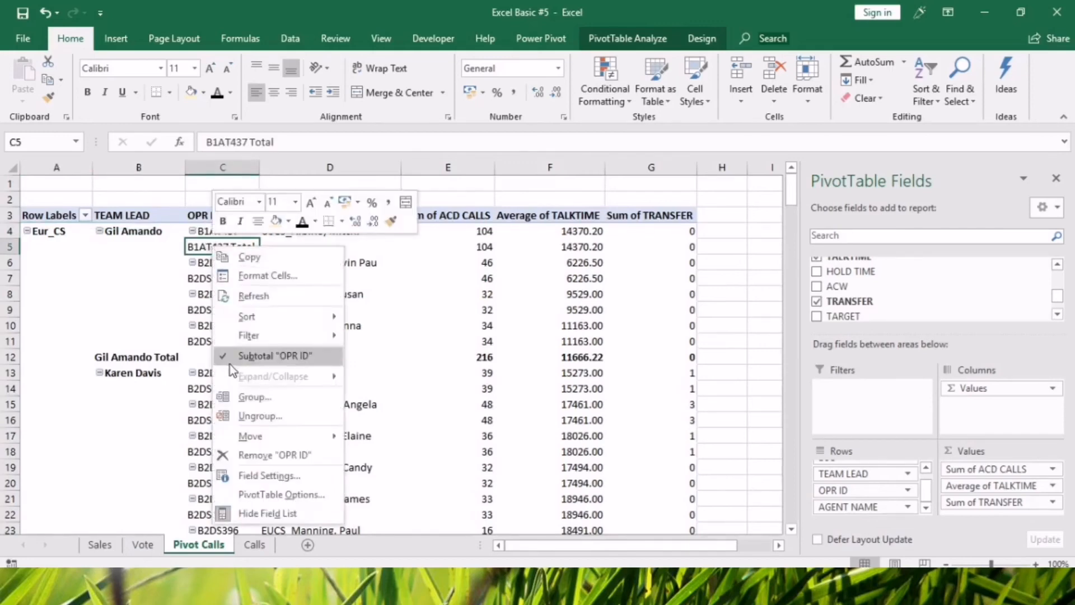
left_click(224, 360)
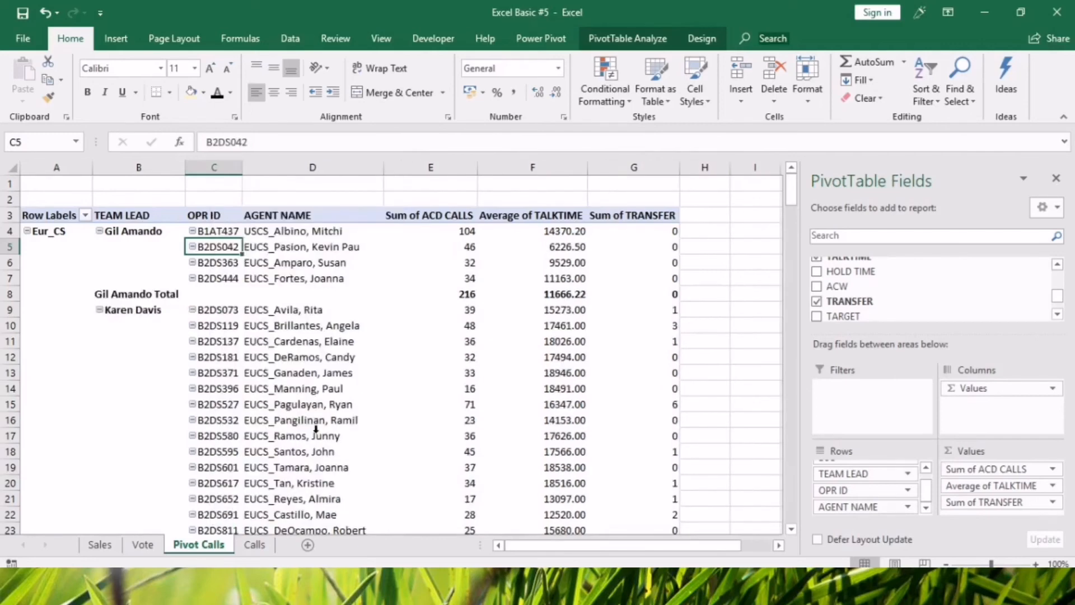
left_click(315, 428)
left_click(323, 257)
left_click(397, 410)
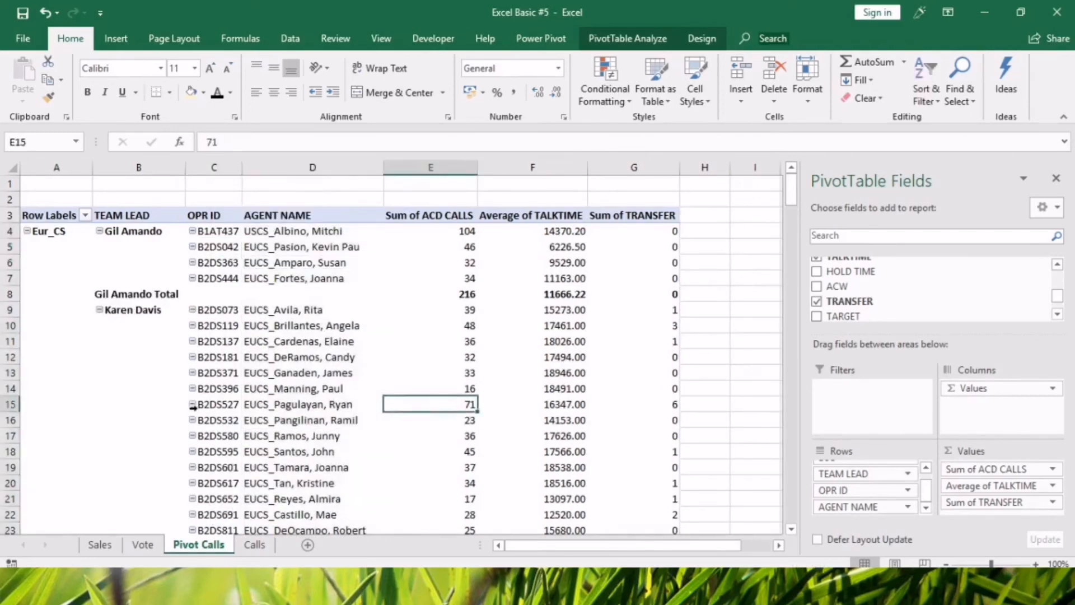
Turn off the TEAM LEAD subtotals in the pivot table.
left_click(135, 296)
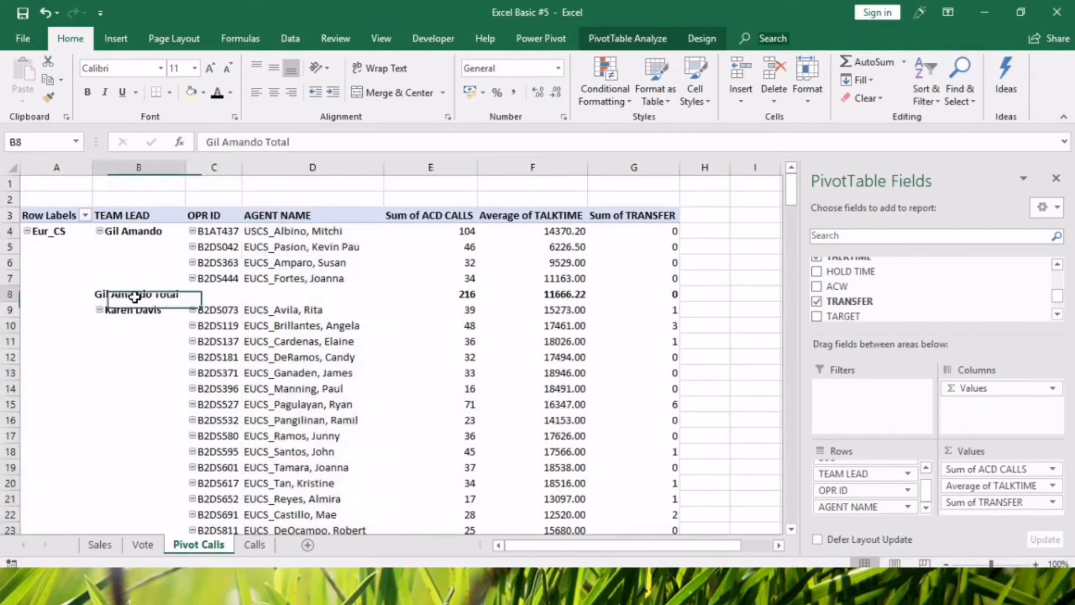
left_click(136, 419)
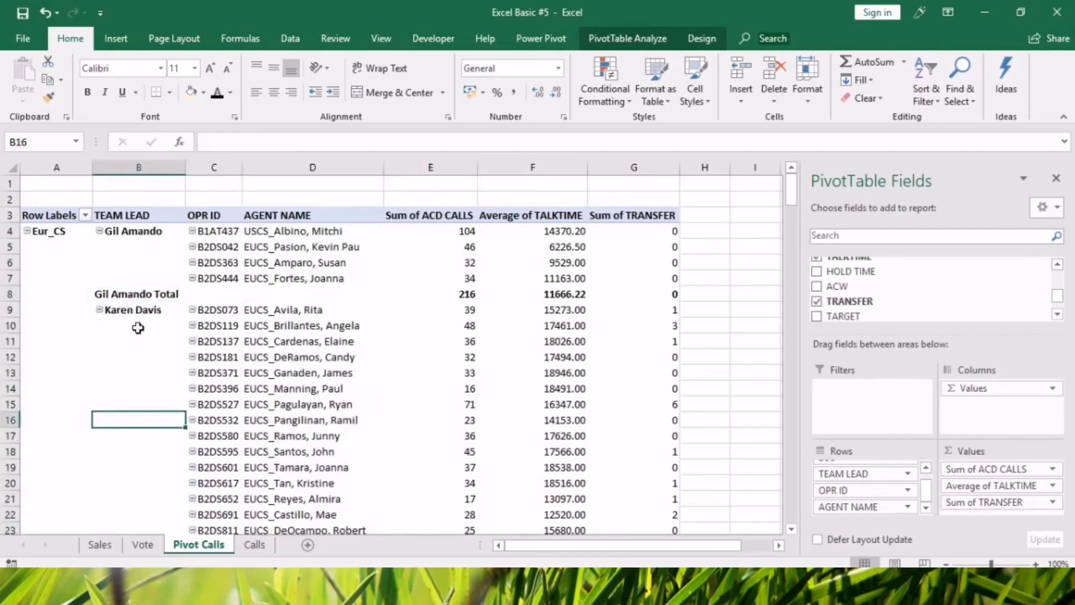
left_click(132, 293)
right_click(134, 297)
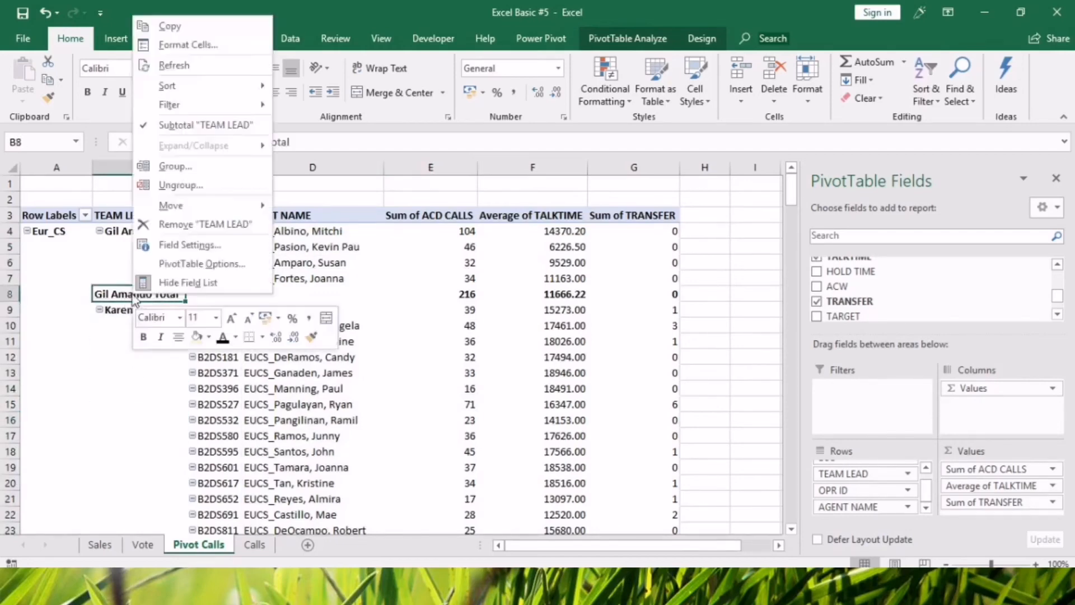
left_click(143, 125)
key("Down")
key("Down")
key("Down")
key("Down")
key("Down")
key("Down")
key("Down")
key("Down")
key("Down")
key("Down")
key("Down")
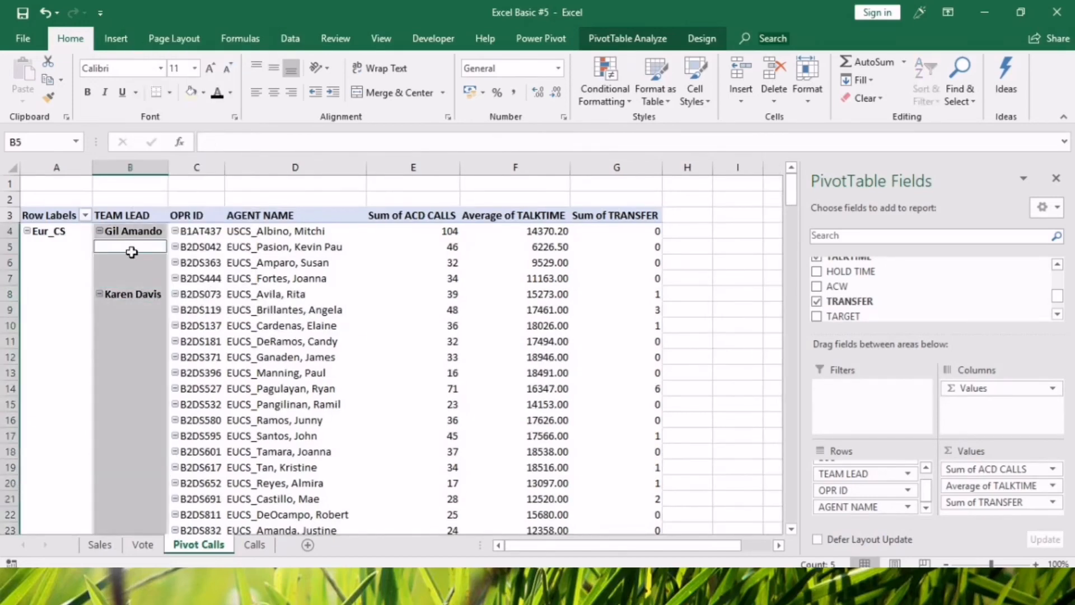
Repeat the item labels of the TEAM LEAD field to fill the blank cells under each team lead.
left_click_drag(130, 248, 133, 278)
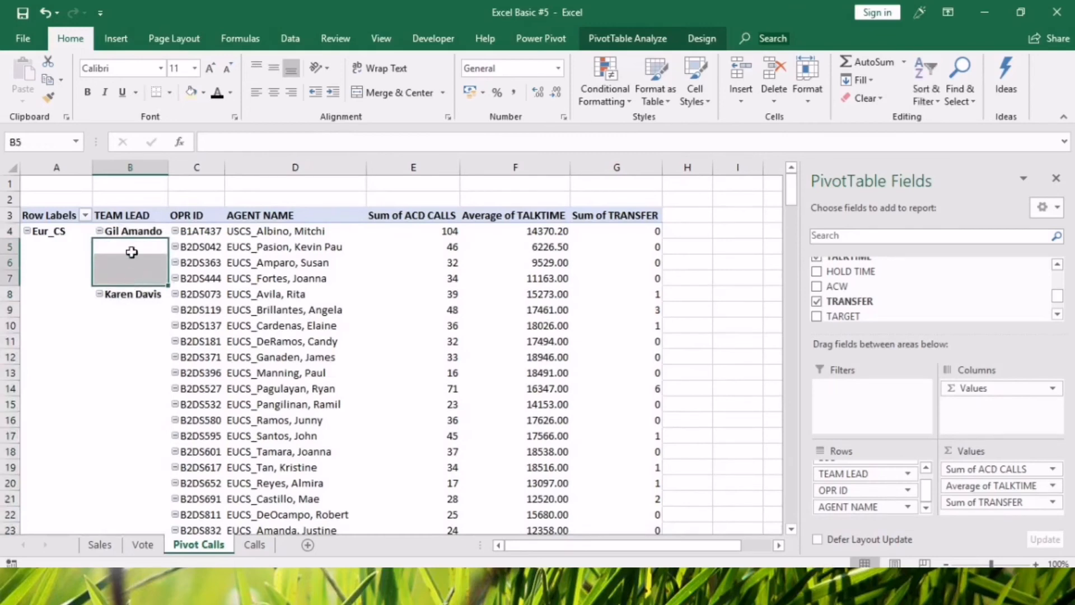
left_click(132, 251)
left_click(907, 475)
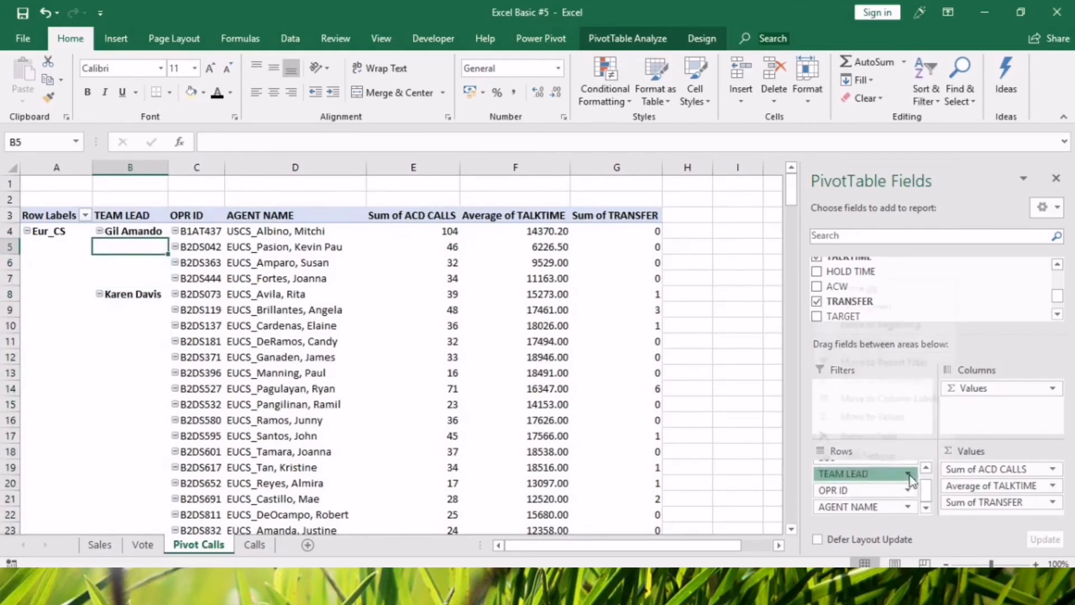
left_click(894, 456)
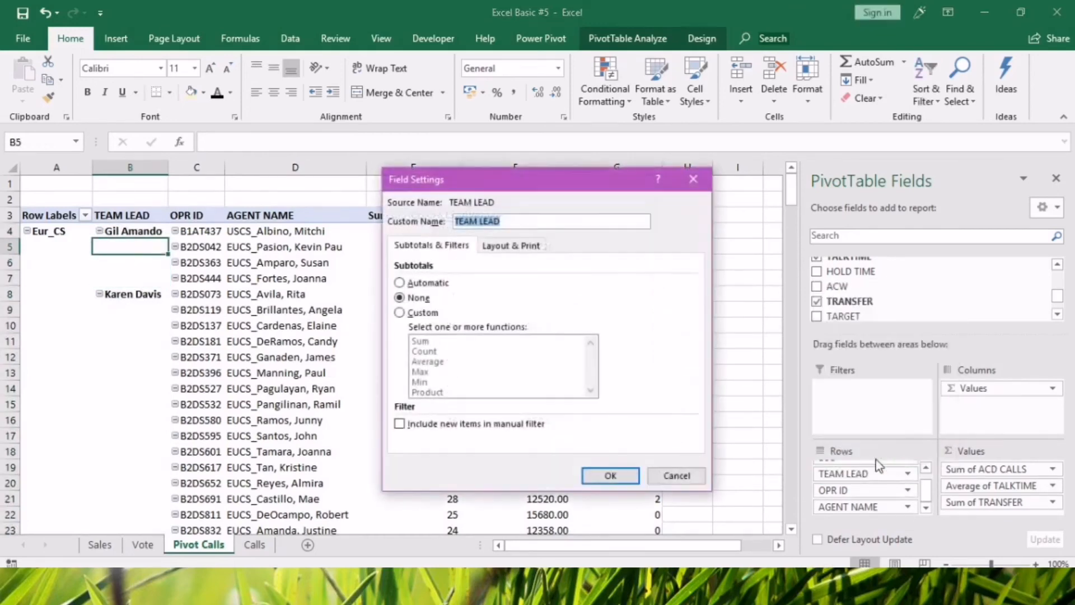
left_click(529, 247)
left_click(400, 349)
left_click(609, 475)
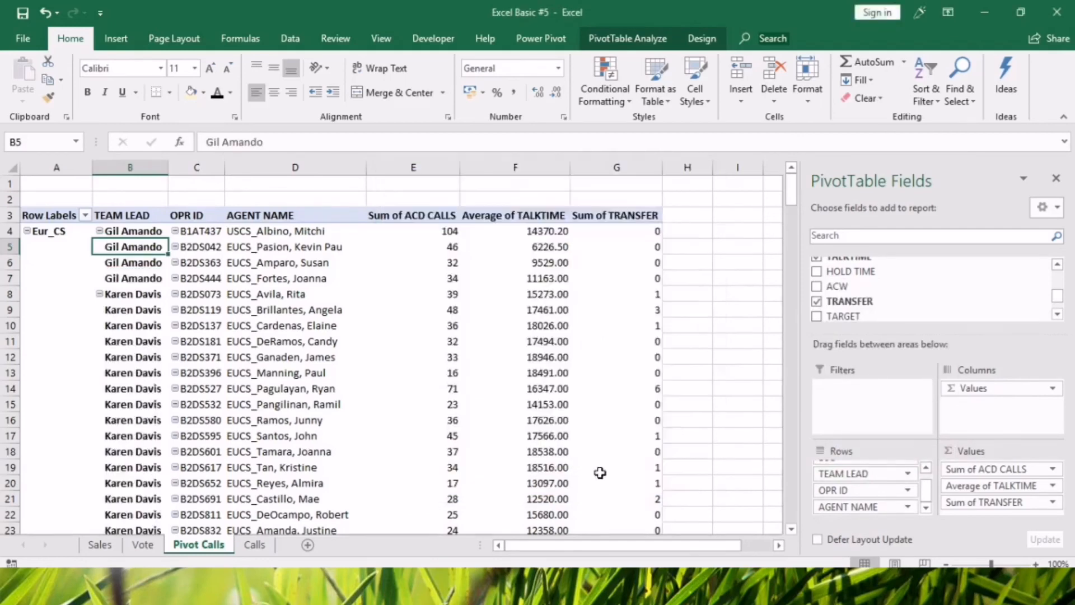
Insert a blank line after each item label of the TEAM LEAD field.
left_click(7, 279)
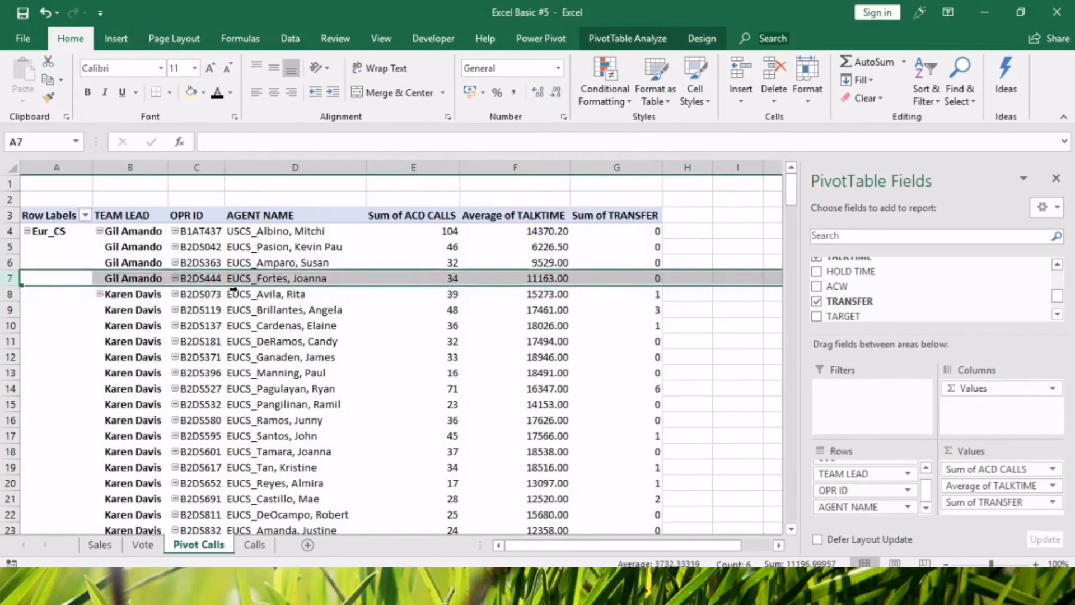
left_click(907, 474)
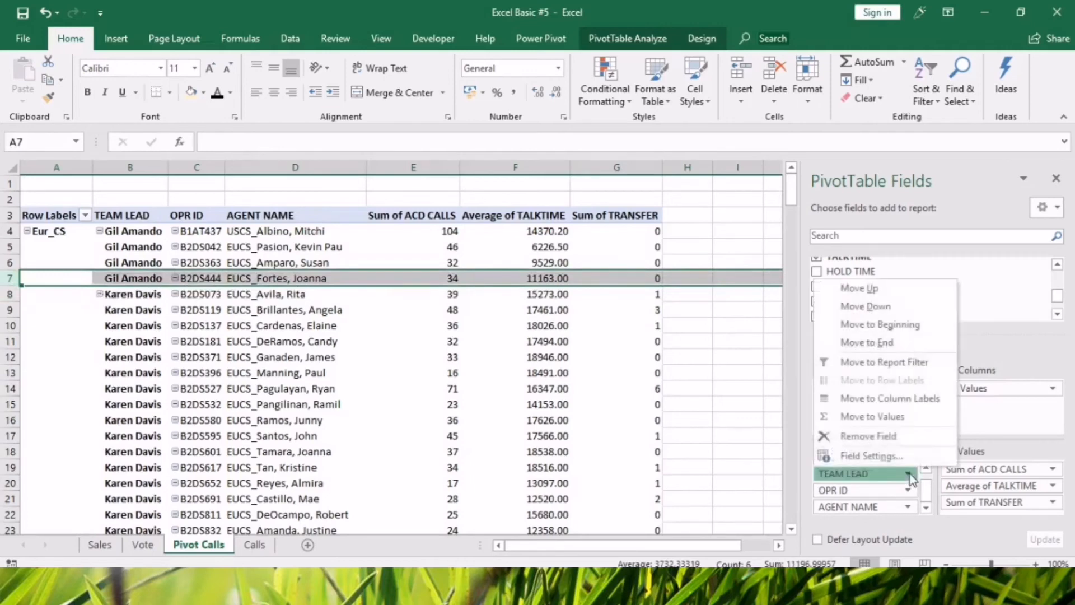
left_click(871, 456)
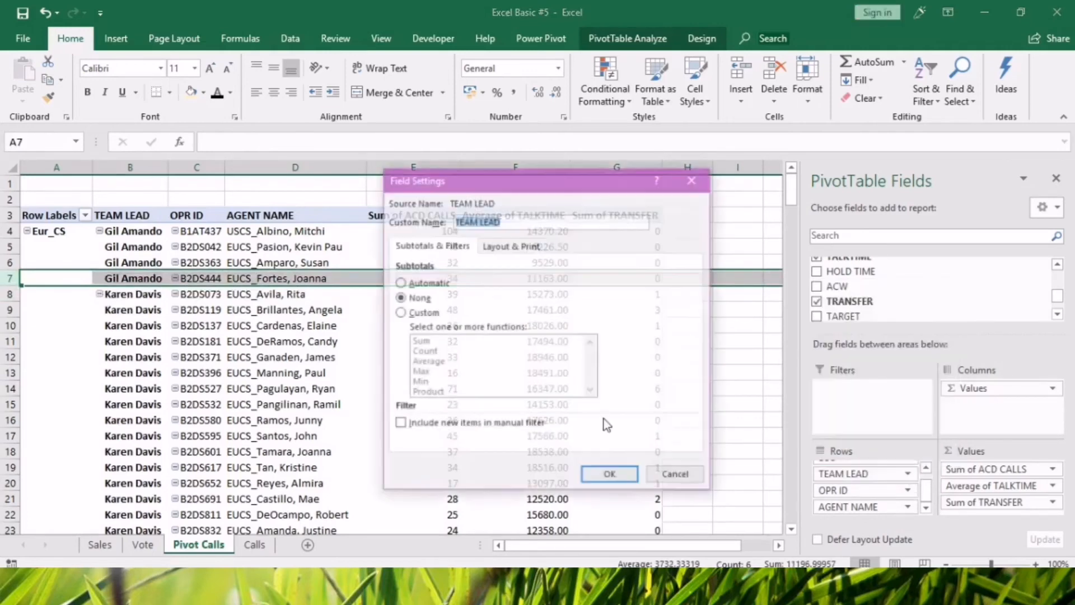
left_click(514, 249)
left_click(407, 365)
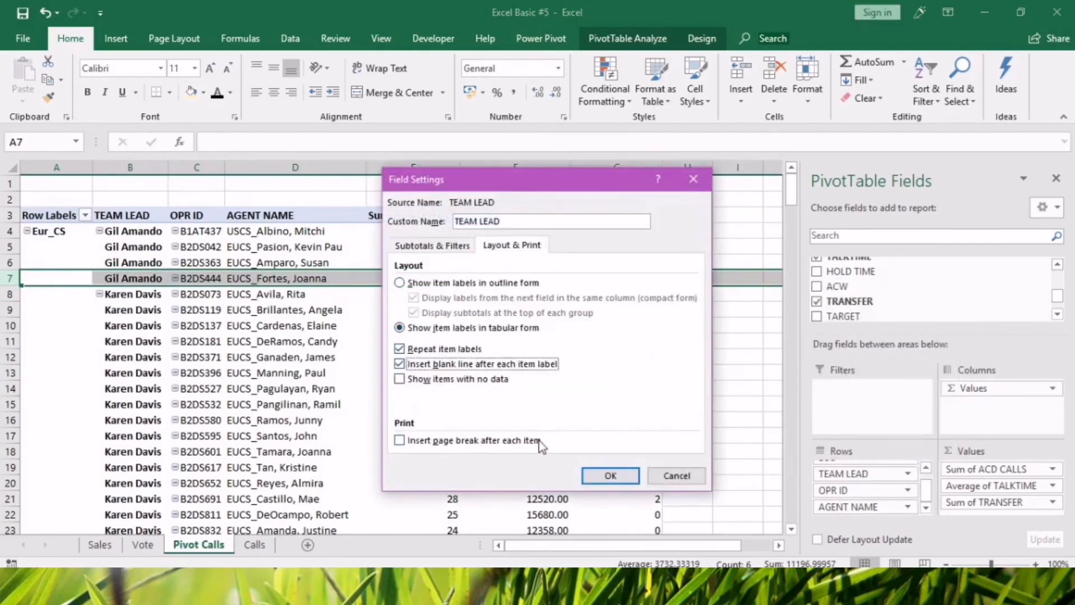
left_click(585, 476)
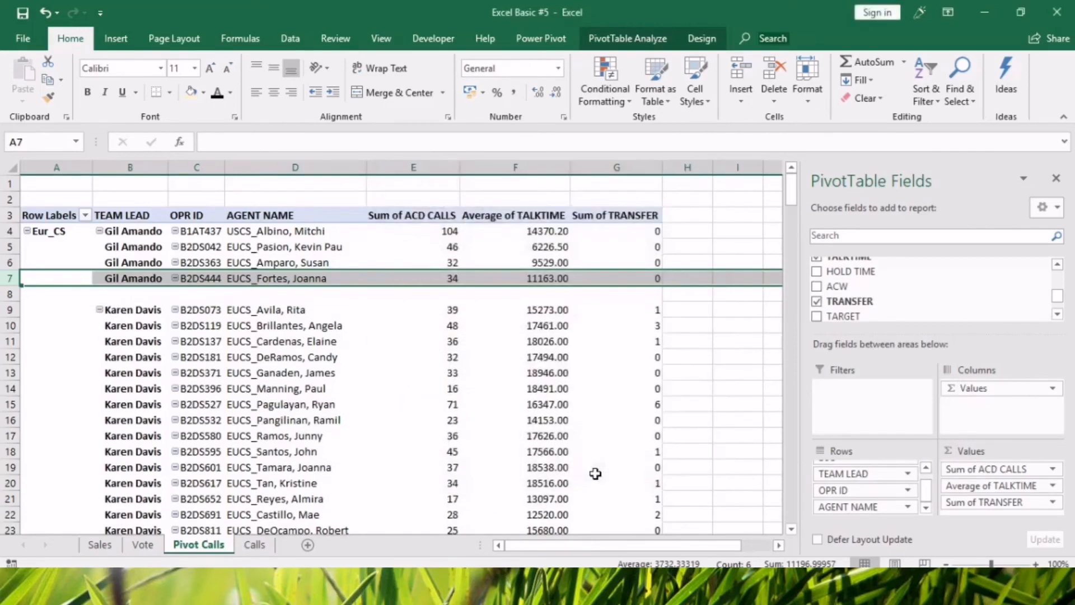
Turn on banded rows and banded columns for the Calls pivot table.
left_click(380, 456)
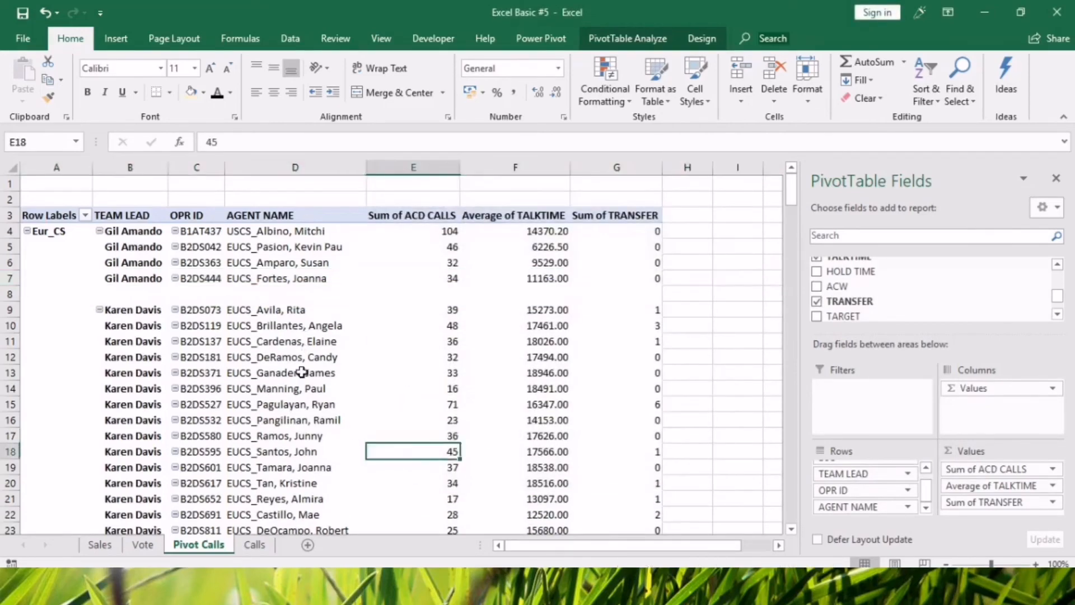
scroll(347, 471, "down", 20)
scroll(311, 483, "down", 13)
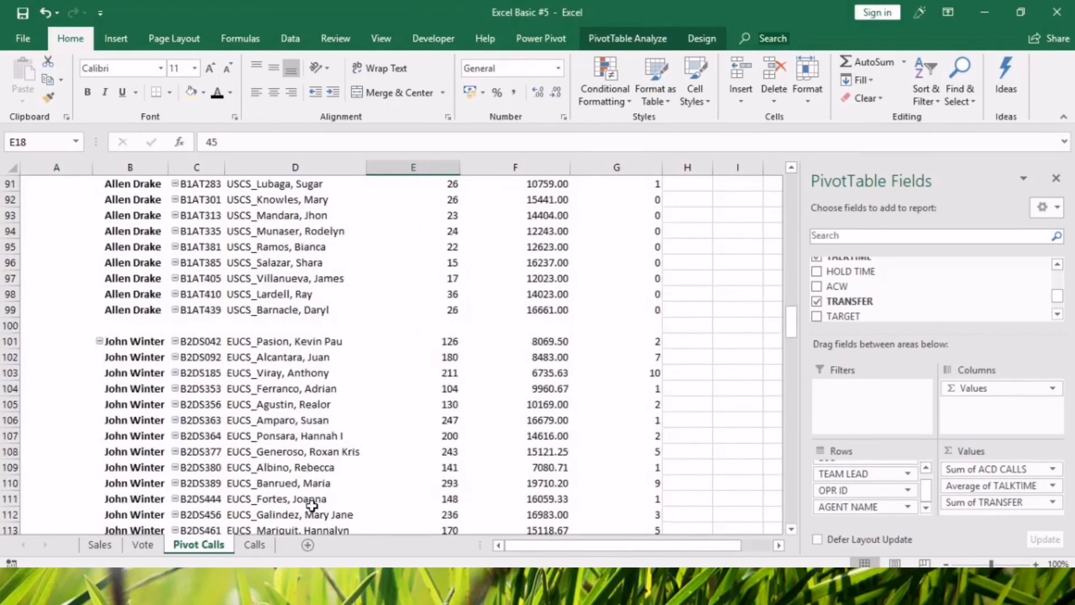
scroll(310, 486, "up", 20)
scroll(309, 487, "up", 16)
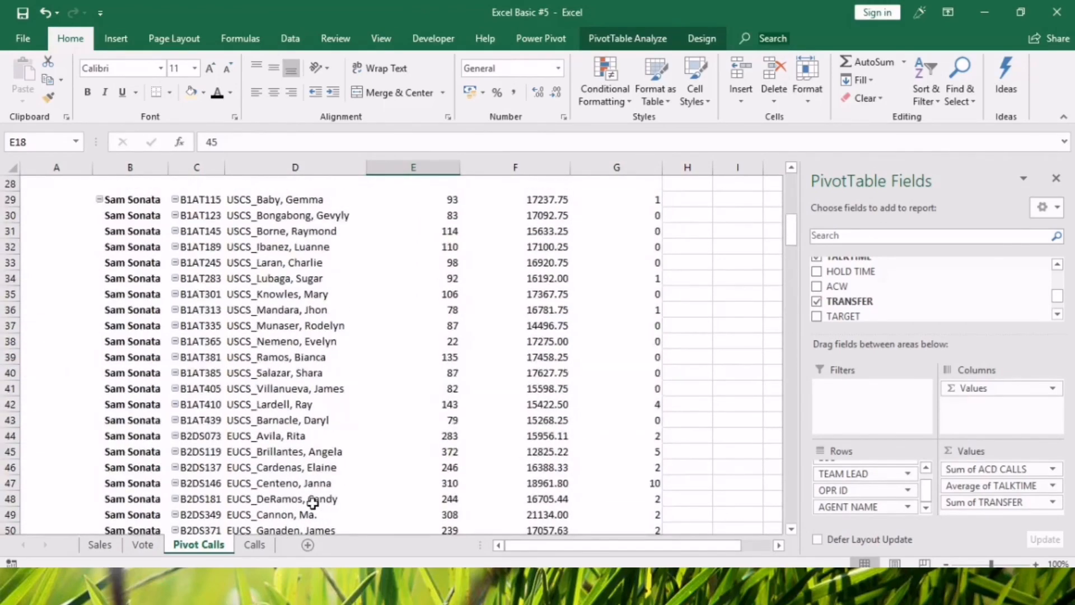
left_click(297, 257)
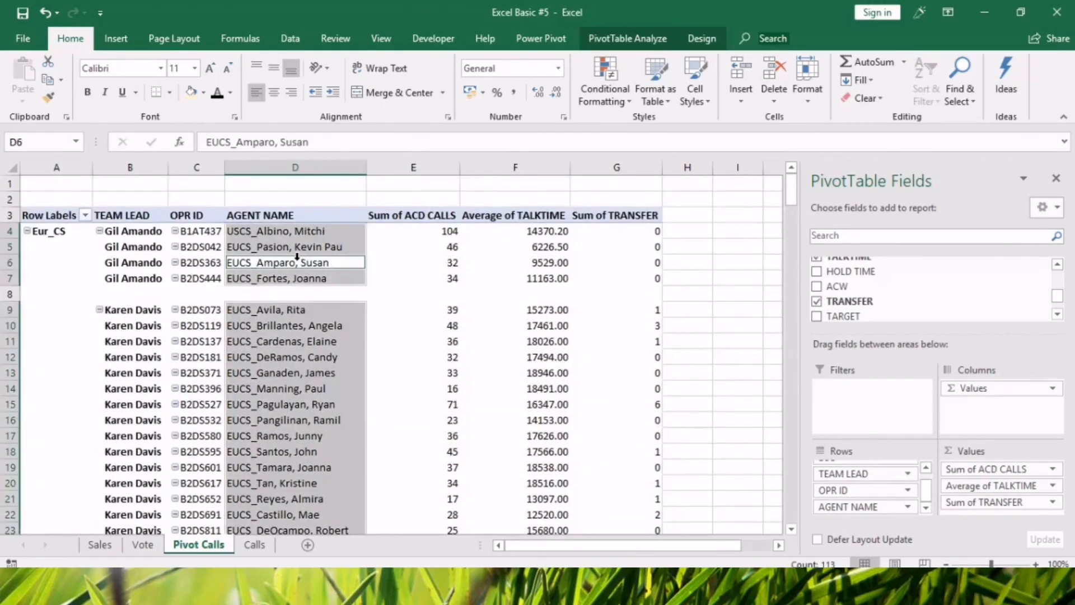
left_click(702, 38)
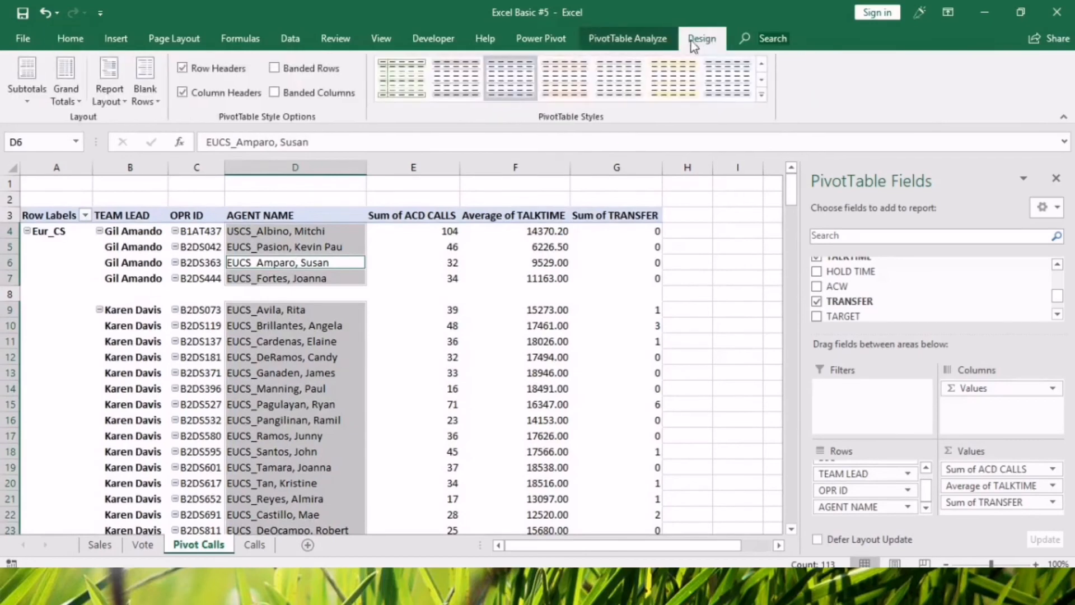
left_click(275, 92)
left_click(275, 68)
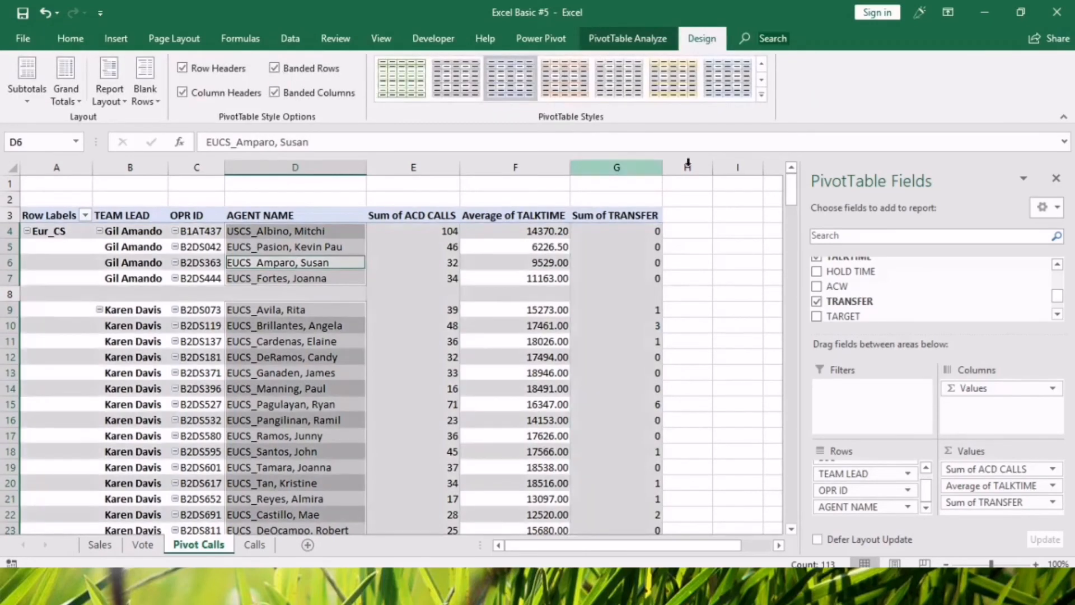
Apply the orange Medium PivotTable style with a solid orange header row to the Calls pivot table.
left_click(760, 95)
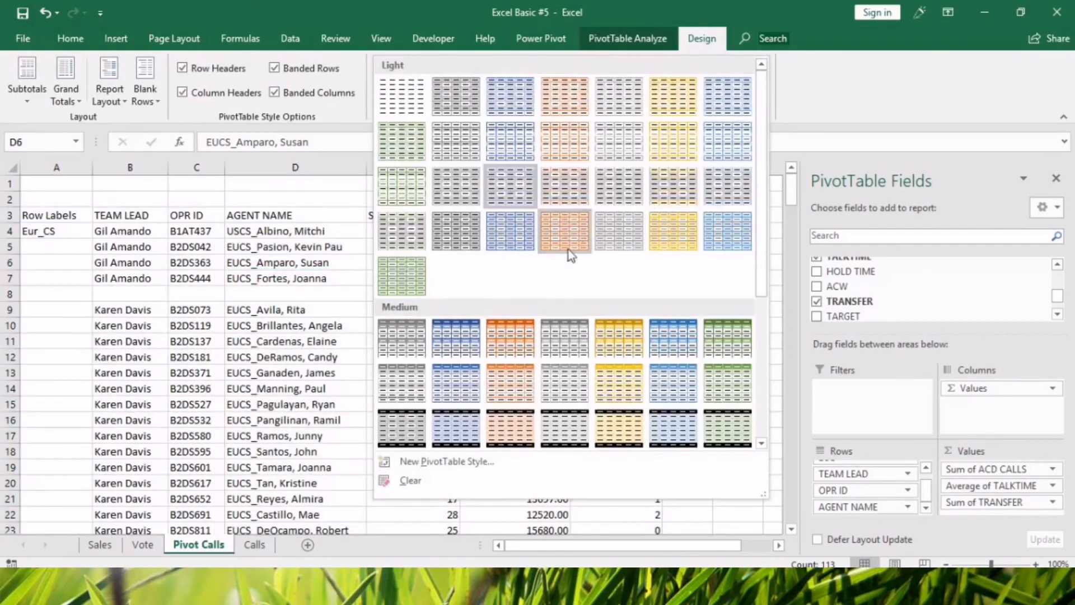
left_click(518, 332)
left_click(733, 277)
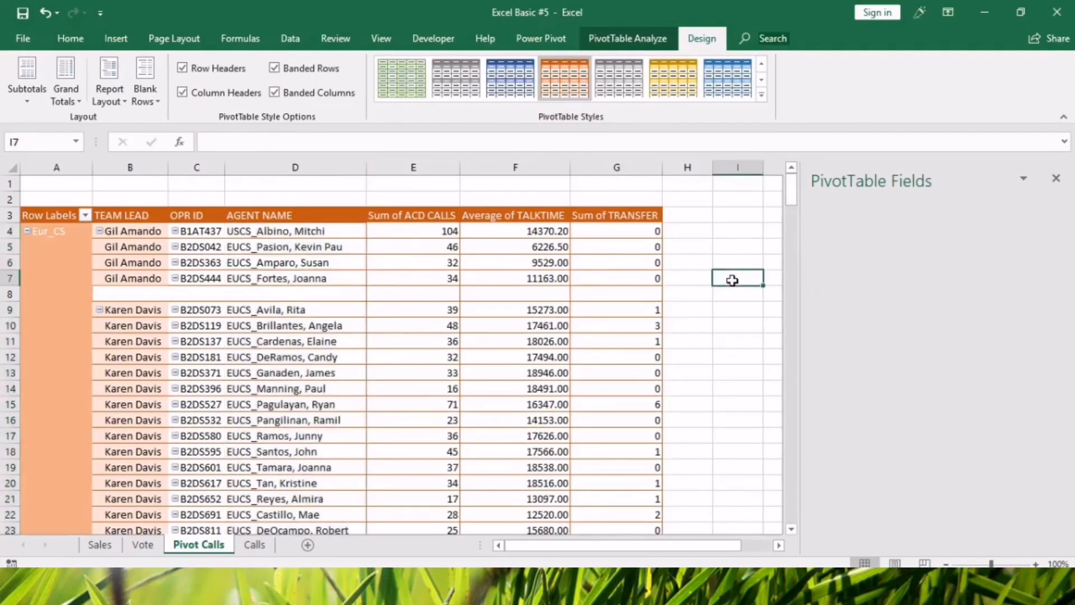
Rename the transfer value header in G3 to TRANSFER, keeping the space before the word.
left_click(616, 215)
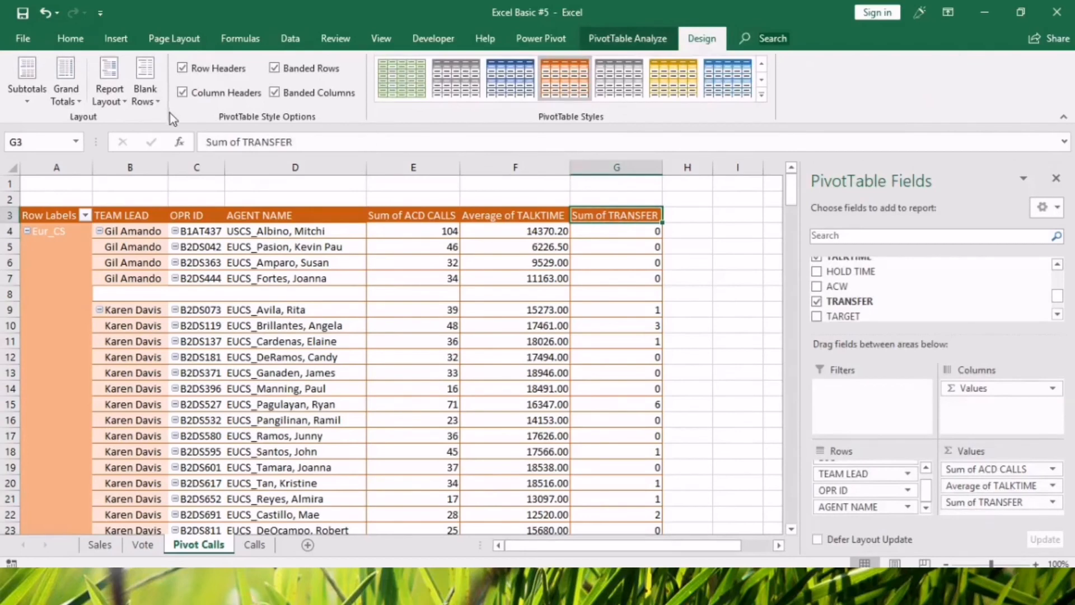
left_click_drag(246, 142, 205, 141)
key("BackSpace")
left_click(468, 356)
Rename the talk time value header in F3 to TALKTIME, keeping the leading space.
left_click(526, 218)
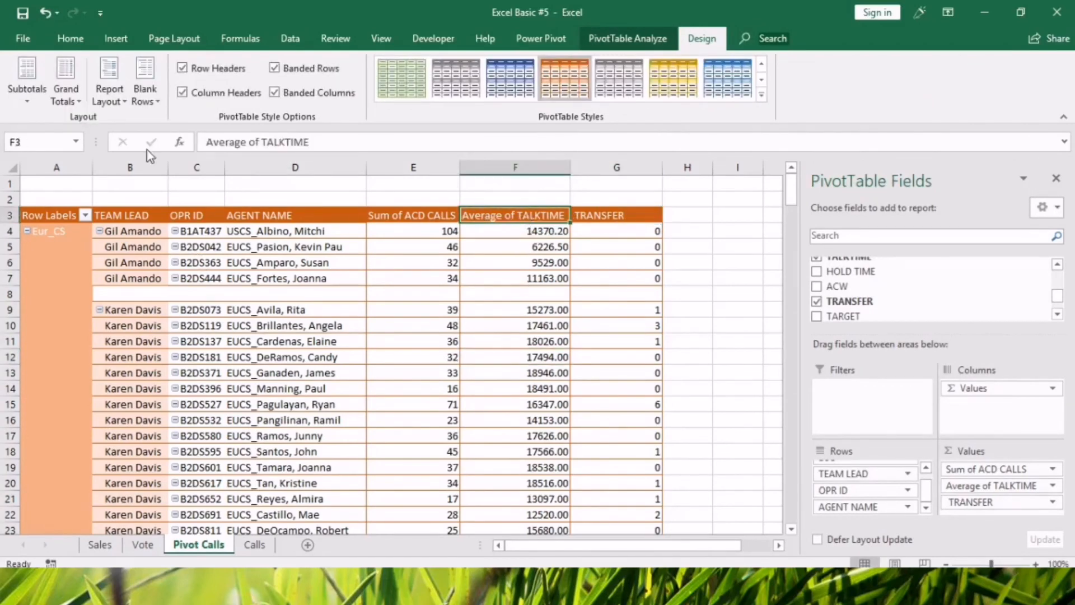
left_click_drag(261, 141, 205, 142)
key("BackSpace")
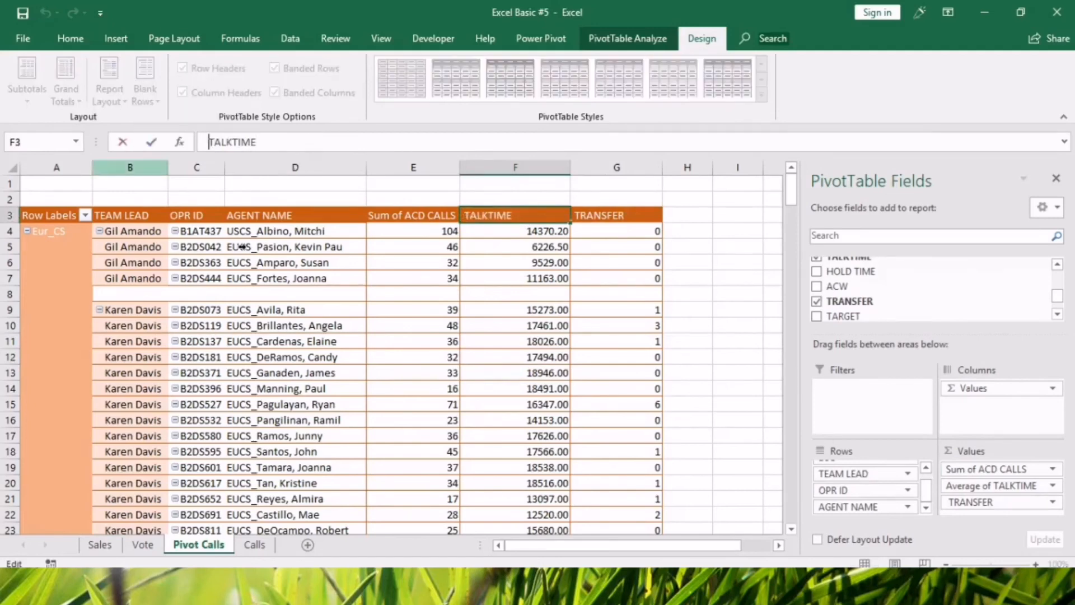
Rename the calls value header in E3 to ACD CALLS, keeping the leading space.
left_click(424, 220)
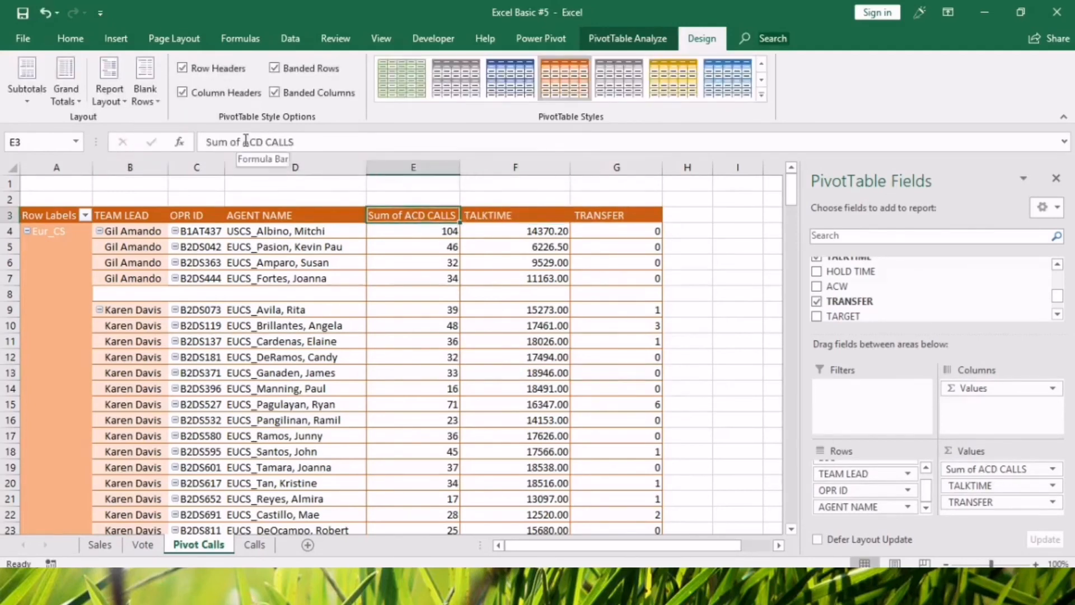
left_click_drag(245, 142, 205, 142)
key("BackSpace")
left_click(494, 440)
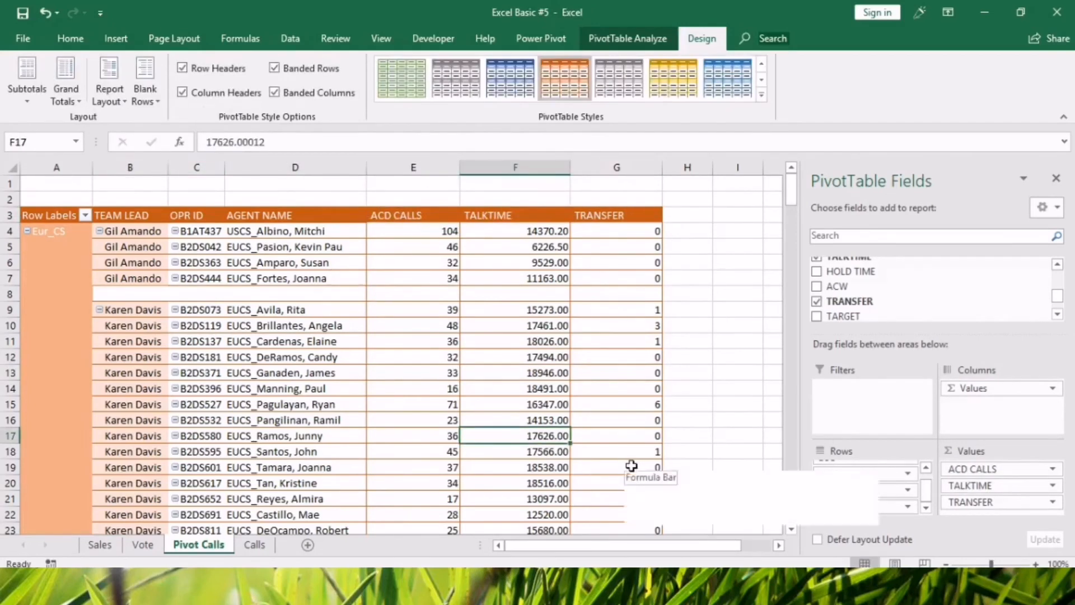
Move the LOB field from the row fields to the report filters of the Calls pivot table.
scroll(551, 407, "down", 10)
scroll(506, 423, "up", 8)
scroll(509, 468, "up", 2)
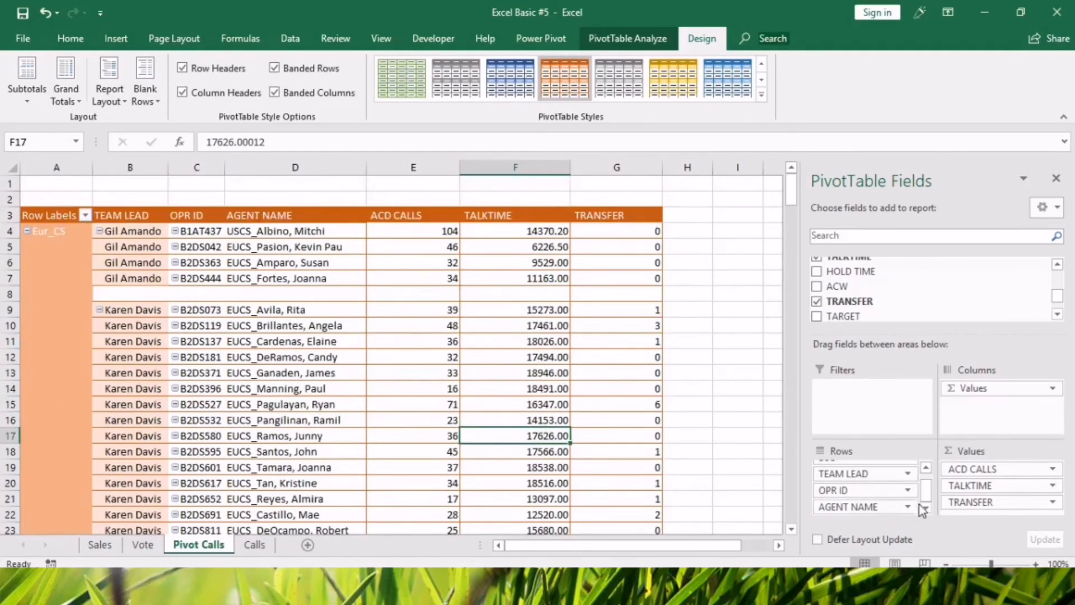
left_click_drag(925, 496, 924, 477)
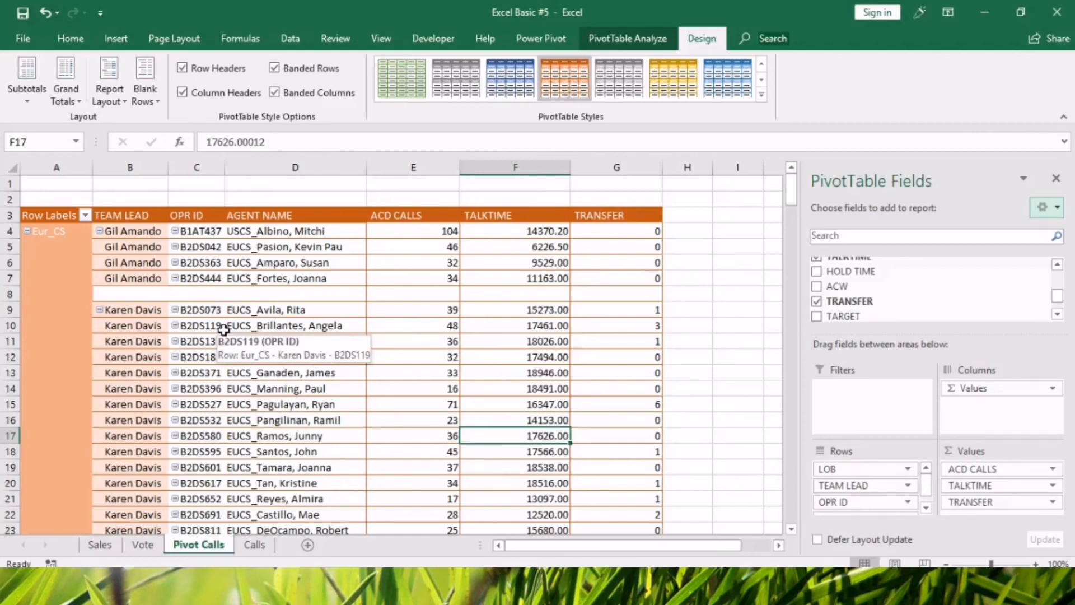
left_click(363, 430)
left_click(486, 471)
left_click(395, 436)
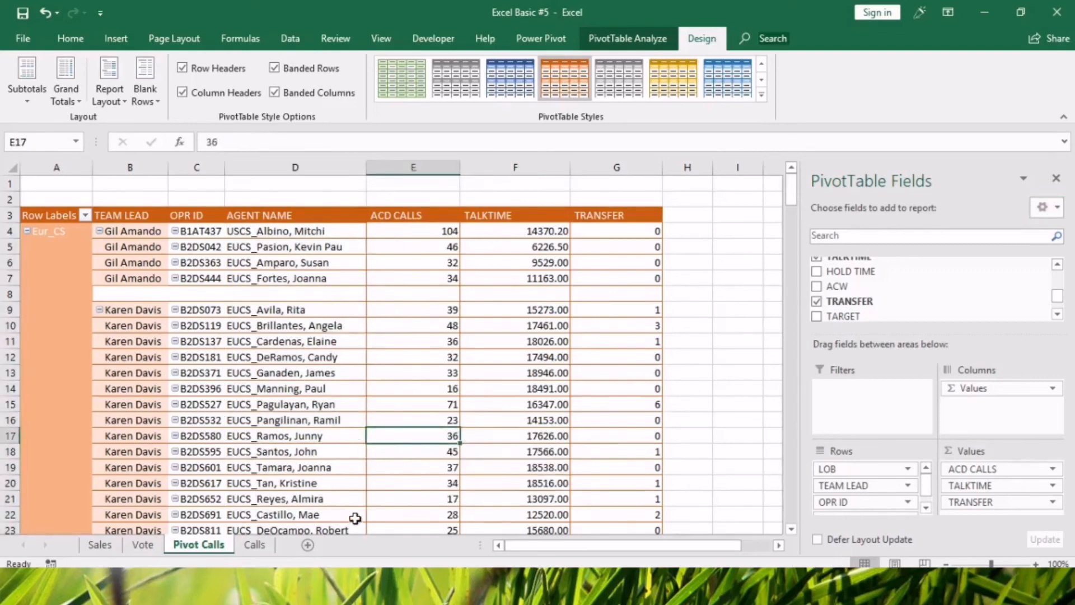
scroll(884, 311, "up", 3)
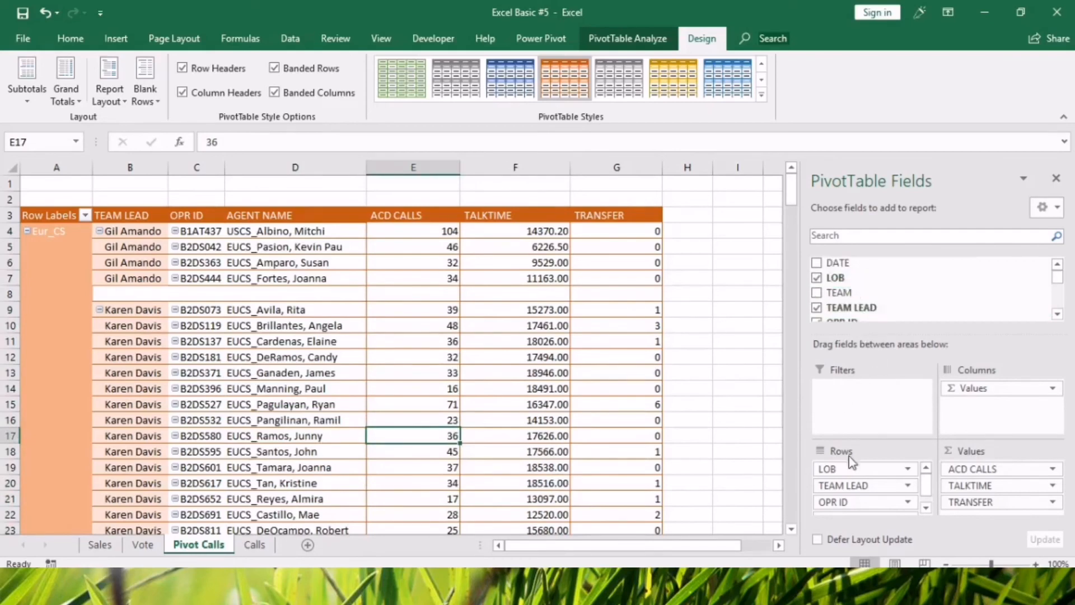
left_click_drag(846, 473, 839, 407)
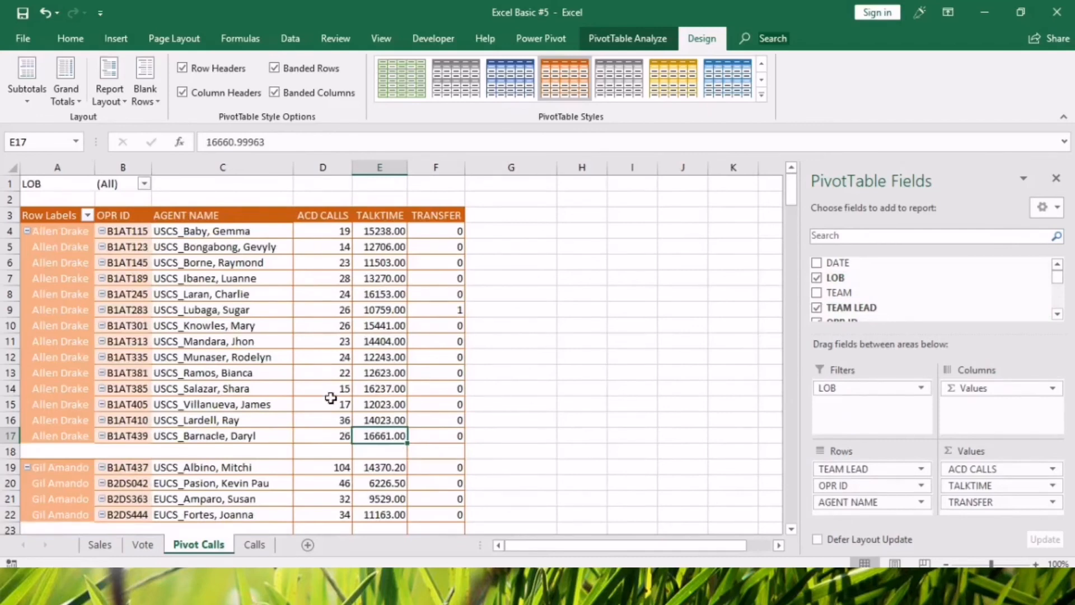
On the Sales sheet, ungroup the Drinks and Food item groups in the pivot table.
left_click(100, 545)
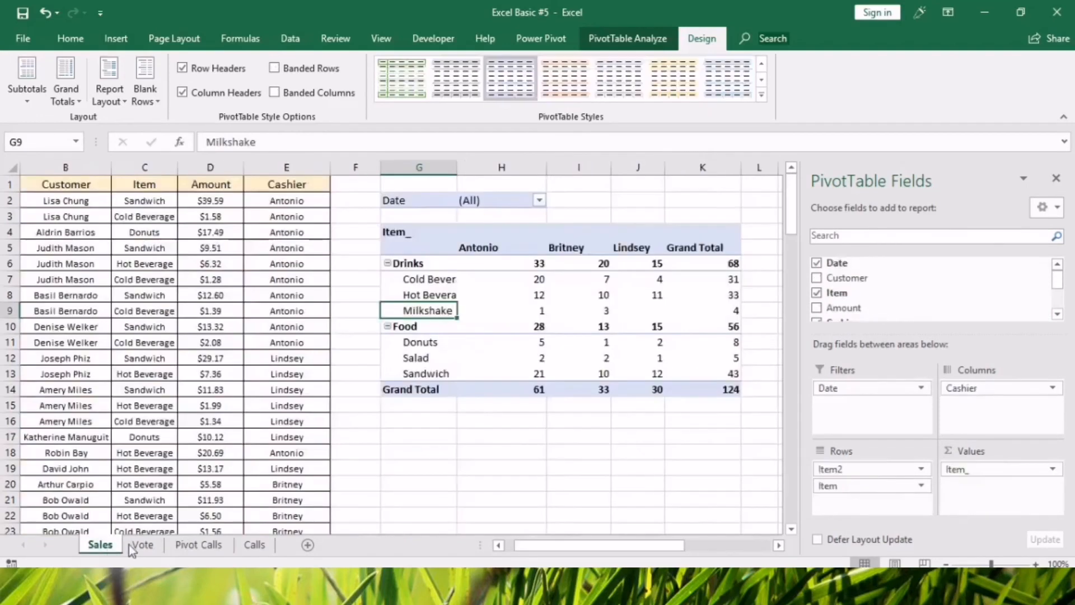
left_click(537, 524)
left_click(434, 264)
left_click_drag(434, 265, 433, 374)
right_click(441, 325)
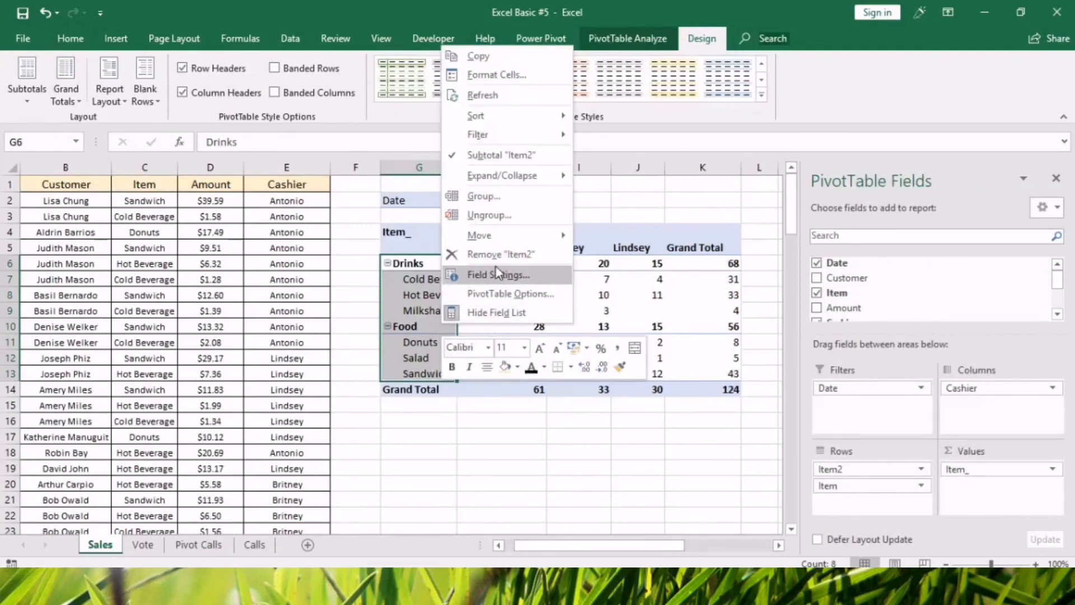
left_click(485, 215)
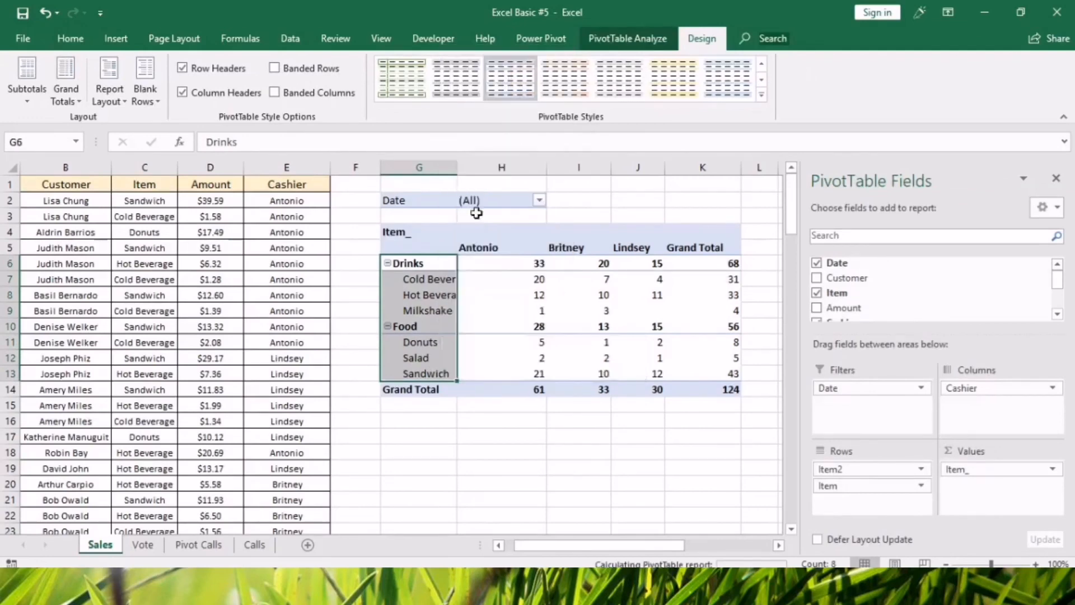
left_click(578, 453)
left_click(585, 483)
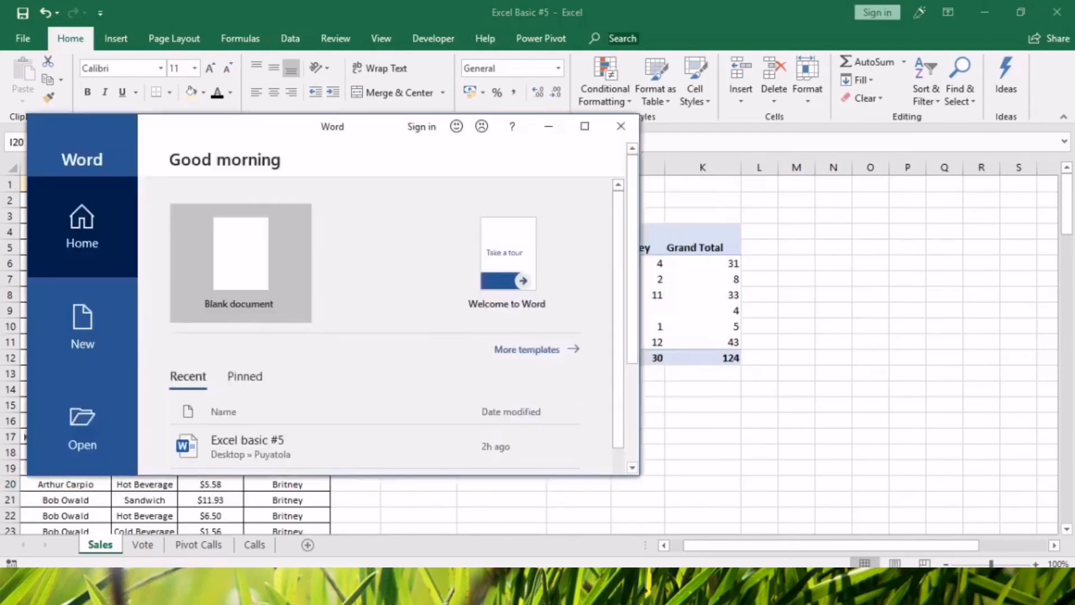
Create a blank Word document and enlarge its window to show more of the page.
left_click(226, 268)
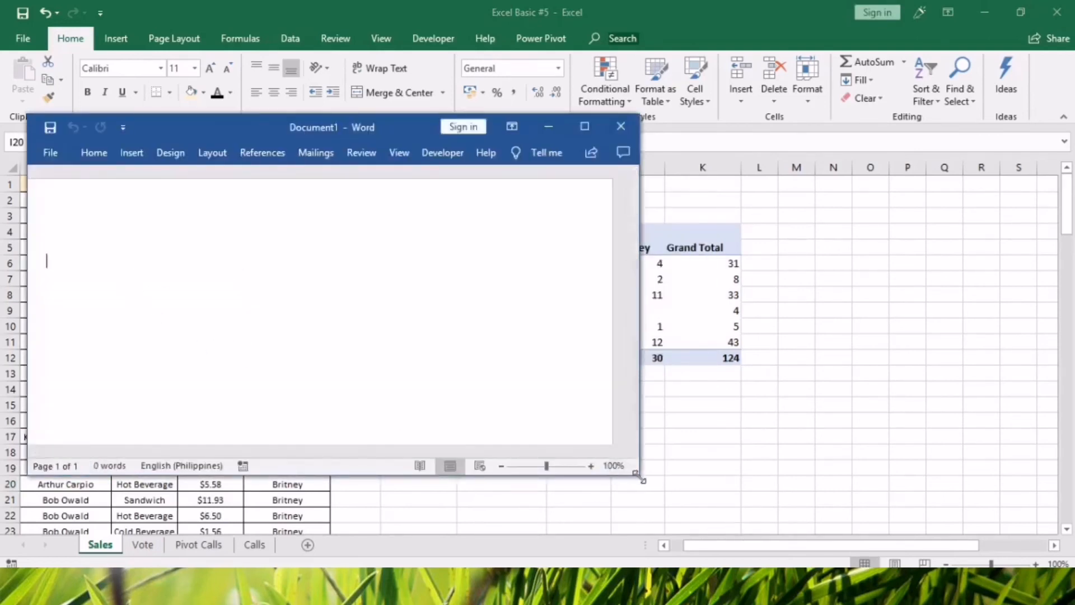
left_click_drag(643, 485, 683, 575)
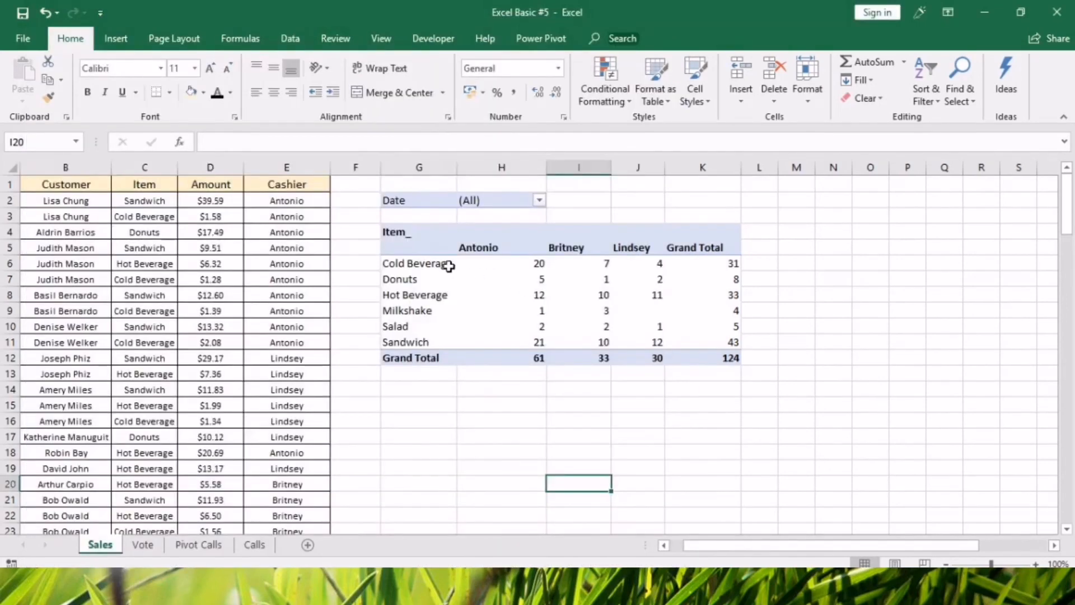
Back in Excel, replace the Date report filter of the Sales pivot table with the Months field.
left_click(449, 266)
left_click(422, 200)
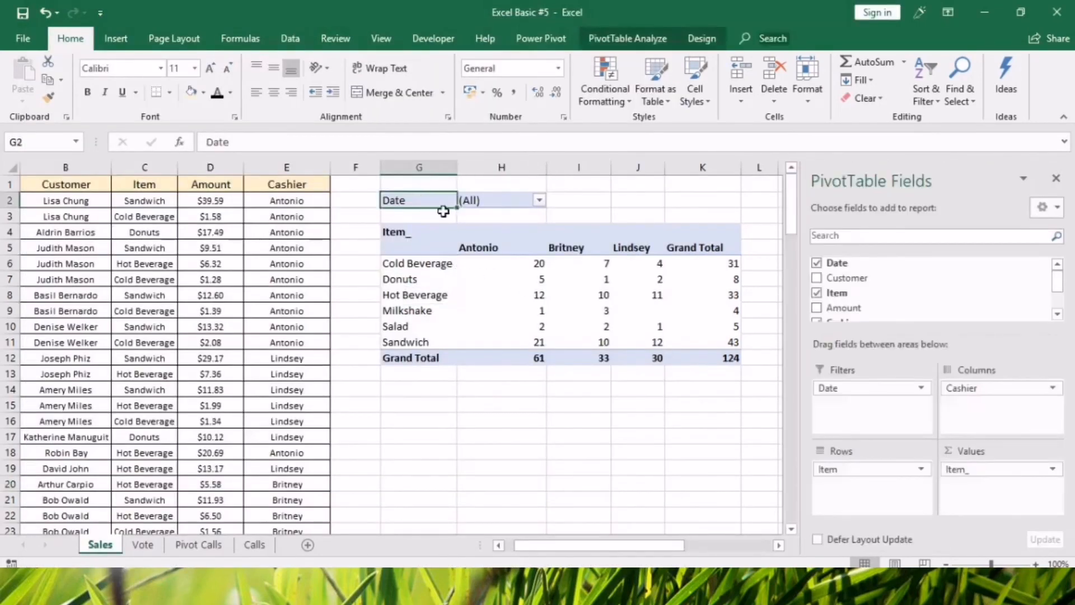
left_click_drag(1059, 284, 1065, 309)
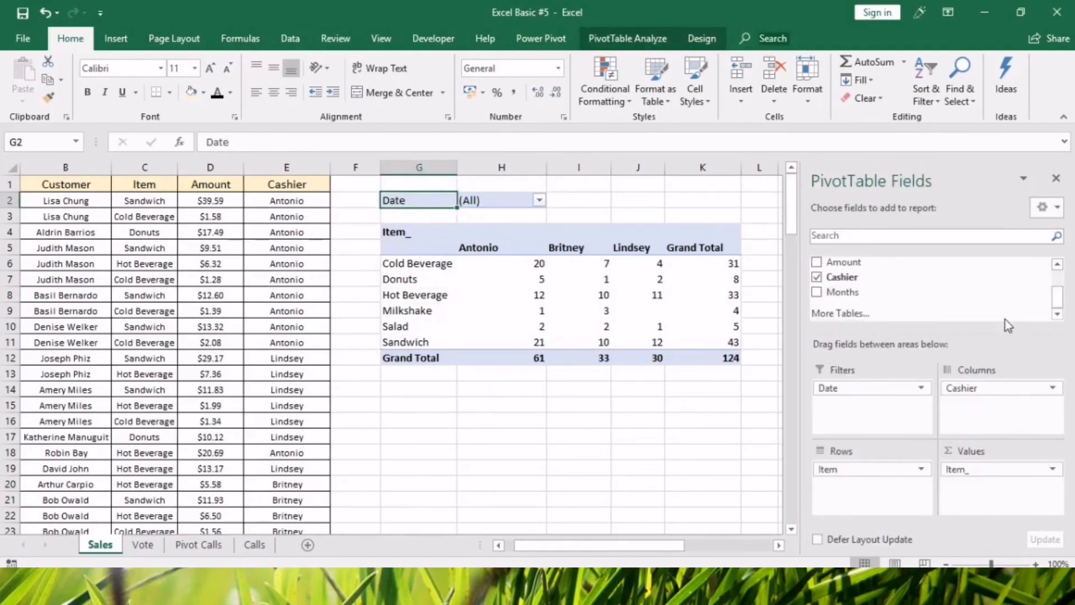
left_click_drag(818, 391, 876, 421)
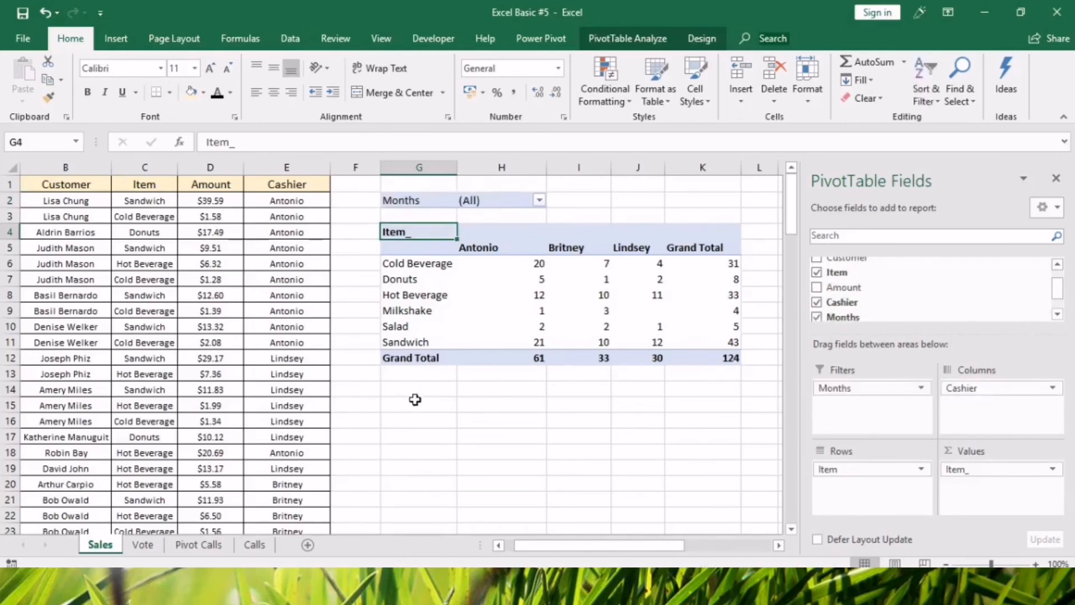
left_click(550, 440)
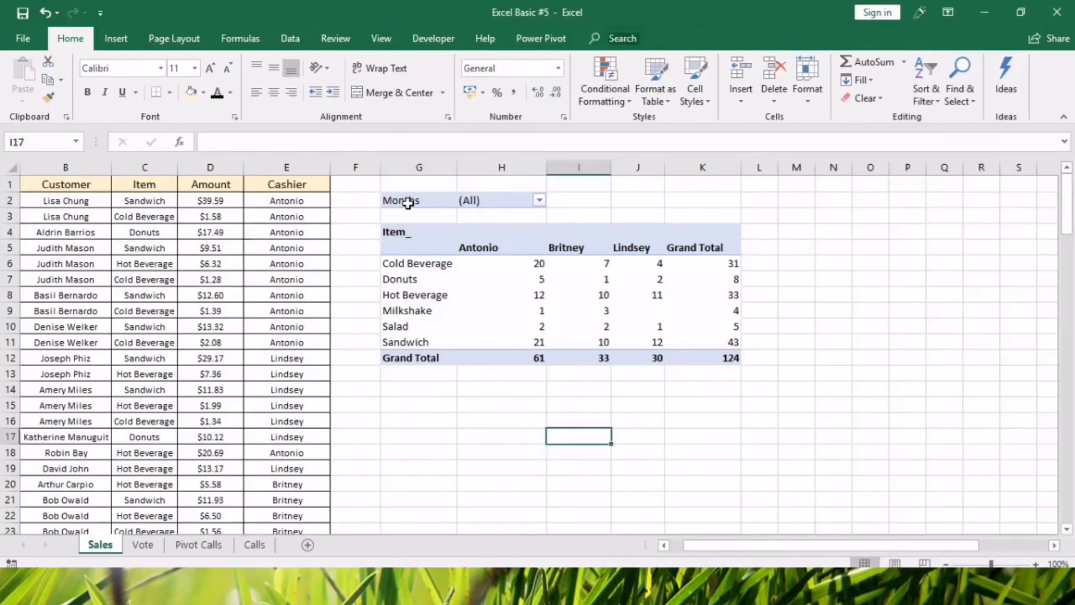
Copy the whole Sales pivot table, G2:K12, including its Months filter.
right_click(439, 246)
left_click(499, 409)
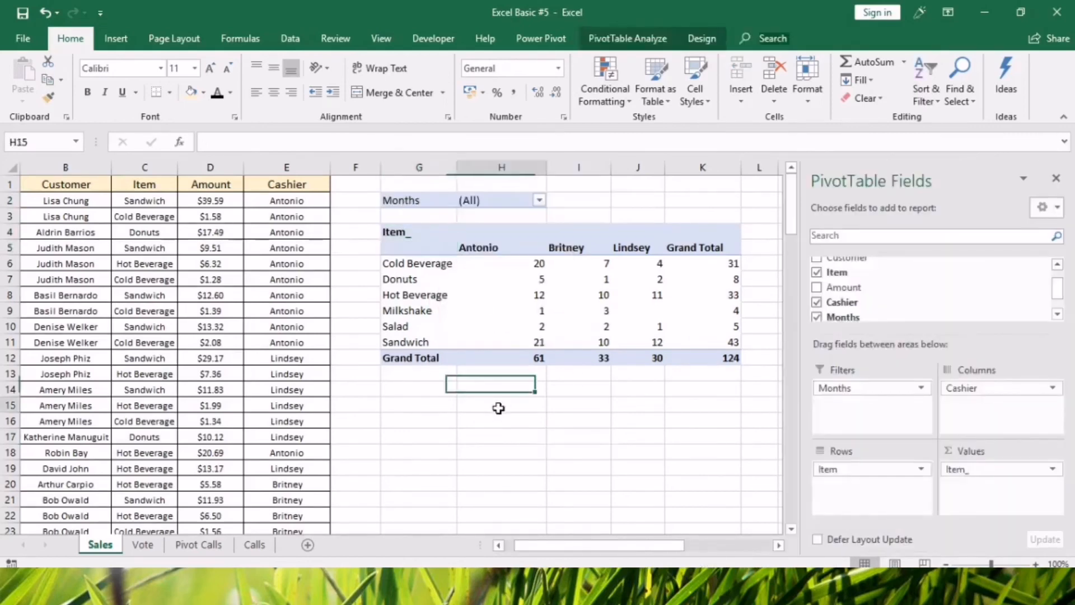
left_click_drag(431, 199, 703, 358)
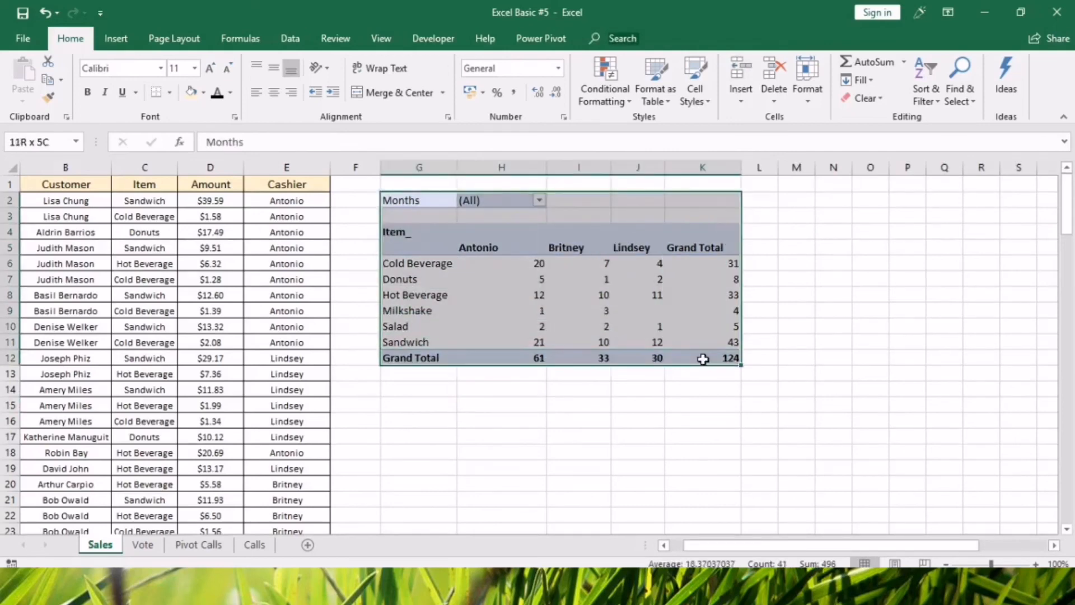
key("ctrl+c")
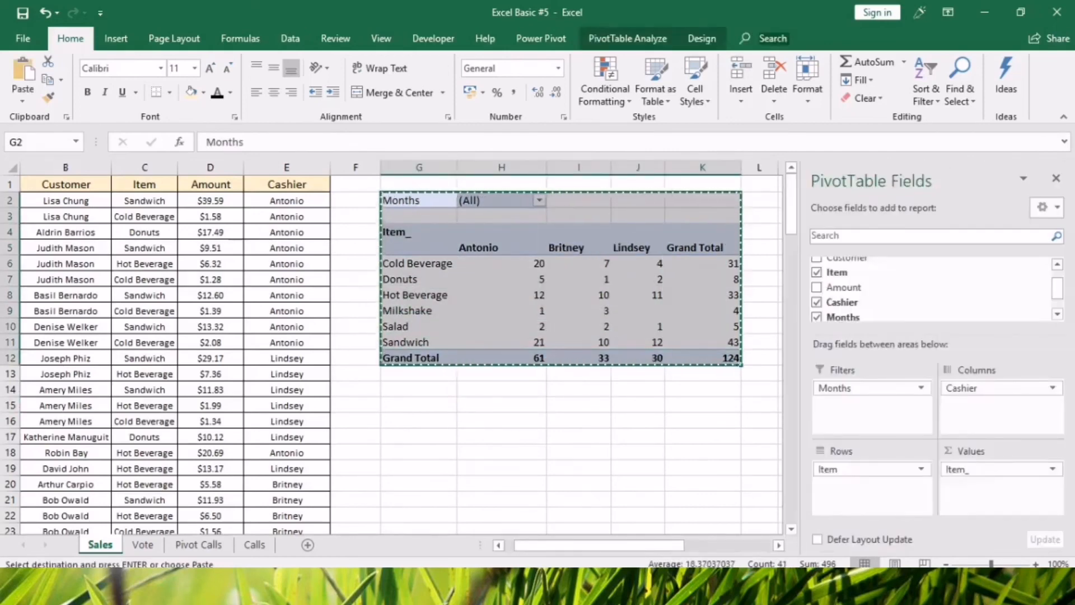
Switch to the blank Word document and paste the copied pivot table with Link & Keep Source Formatting.
key("alt+Tab")
right_click(124, 151)
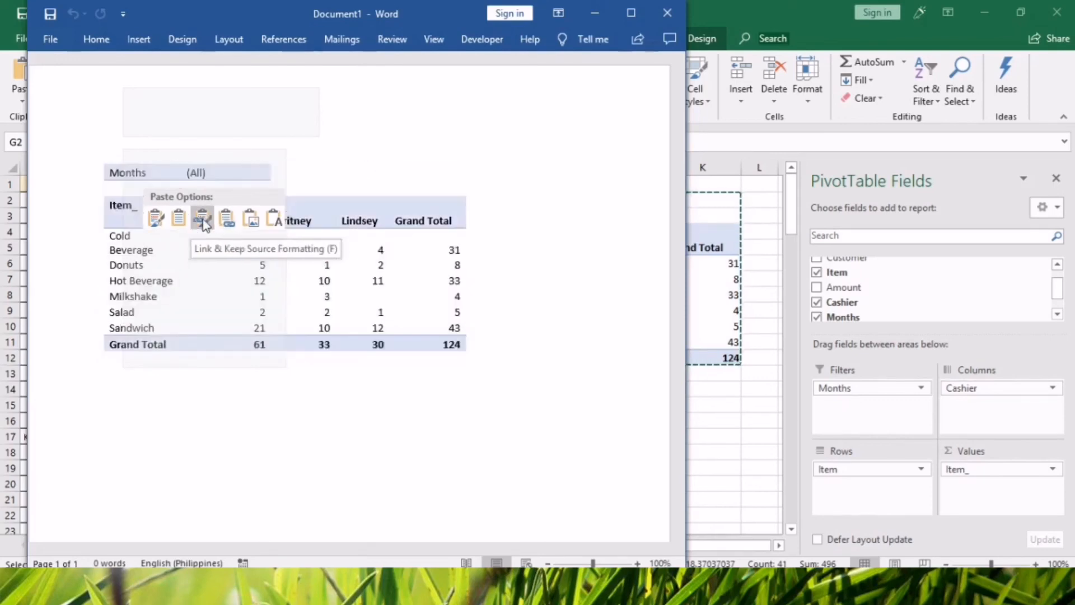
left_click(203, 220)
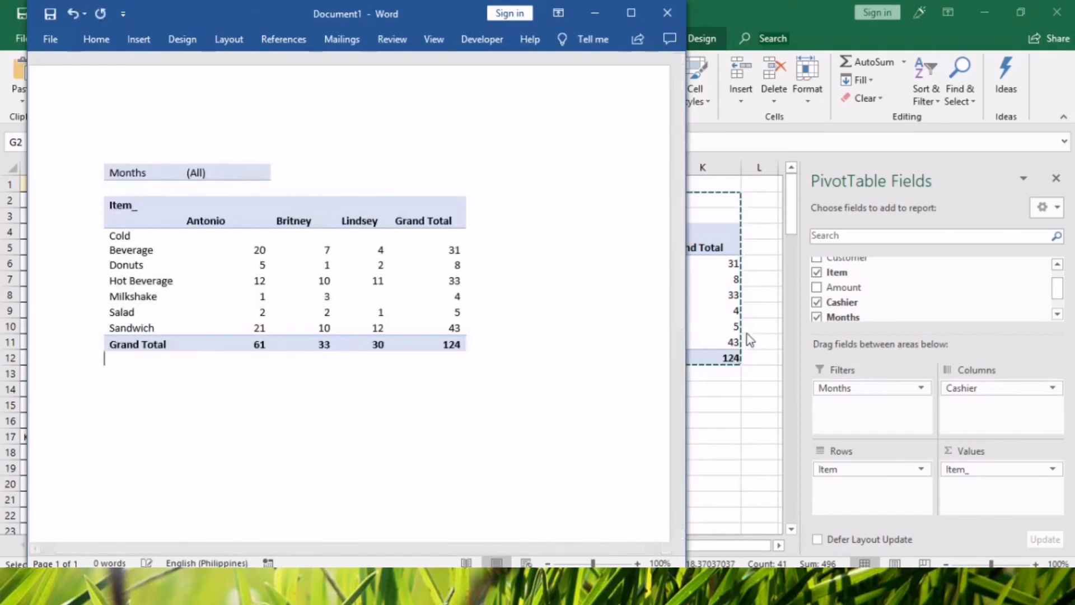
Switch back to Excel, hide the PivotTable field list and bring the Date column of the Sales sheet into view.
left_click(1057, 178)
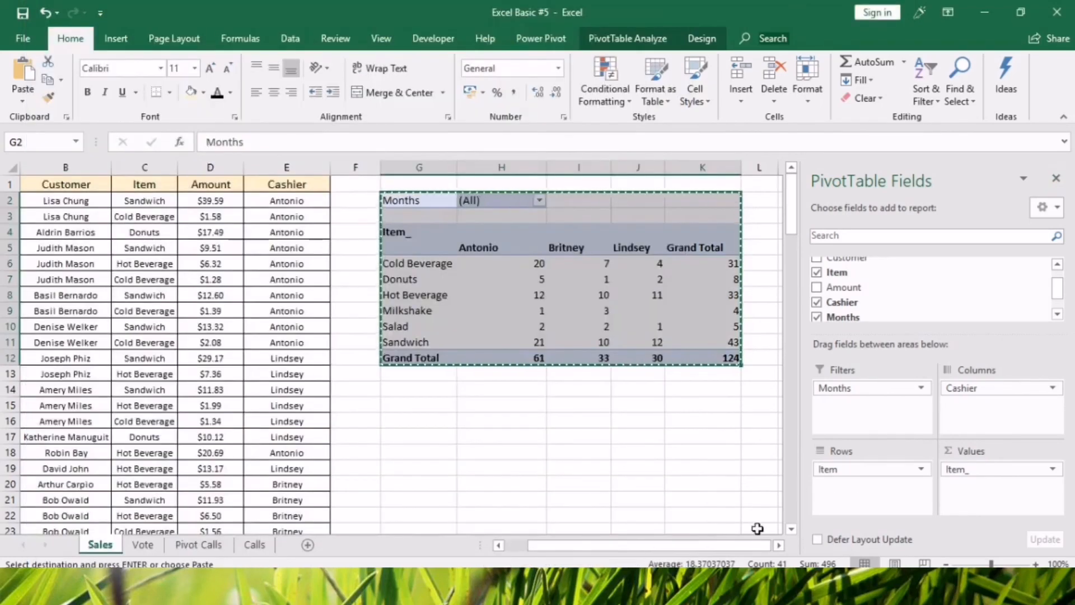
left_click(1056, 179)
left_click_drag(785, 546, 632, 547)
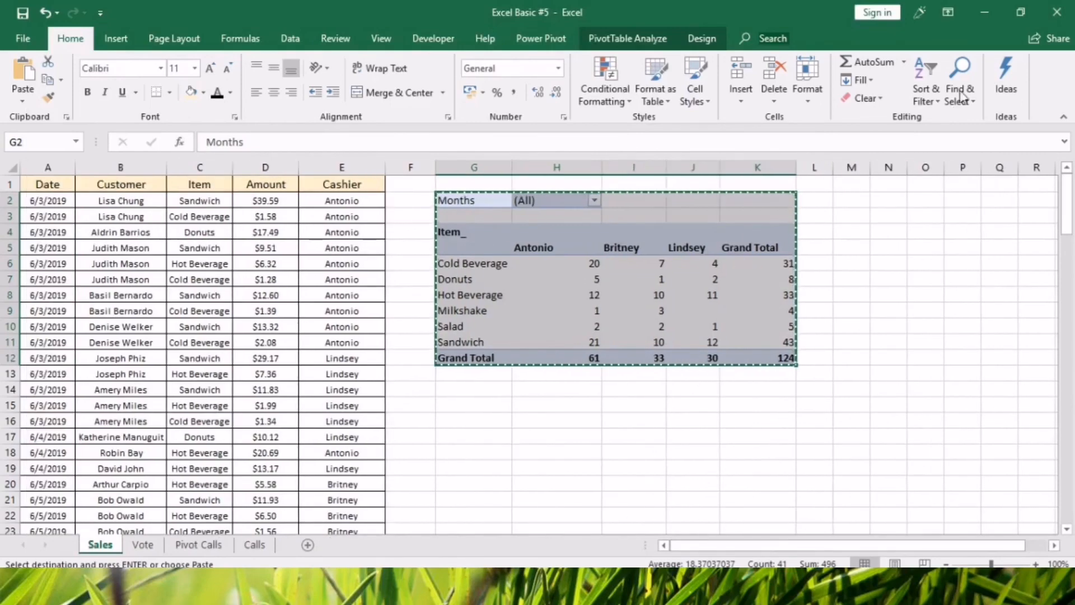
Restore the maximized Excel window to a smaller size and place it beside the Word document so both tables are visible.
left_click(1027, 17)
left_click_drag(904, 498, 945, 496)
left_click_drag(669, 27, 738, 64)
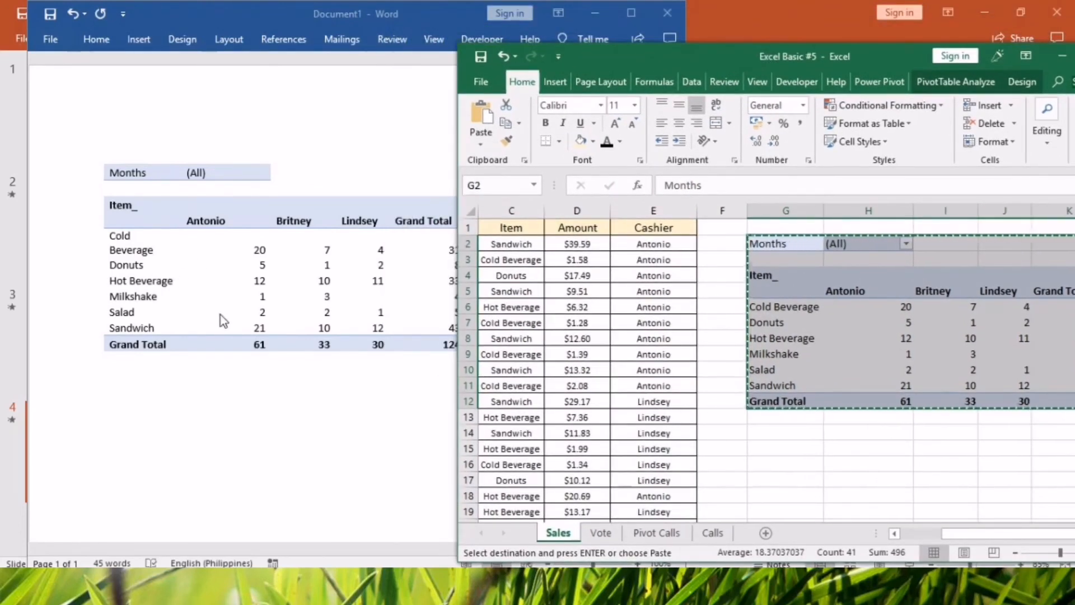
Allow multiple items in the Sales pivot table's Months filter, clear all months and filter to Jul only.
left_click(783, 323)
left_click(907, 243)
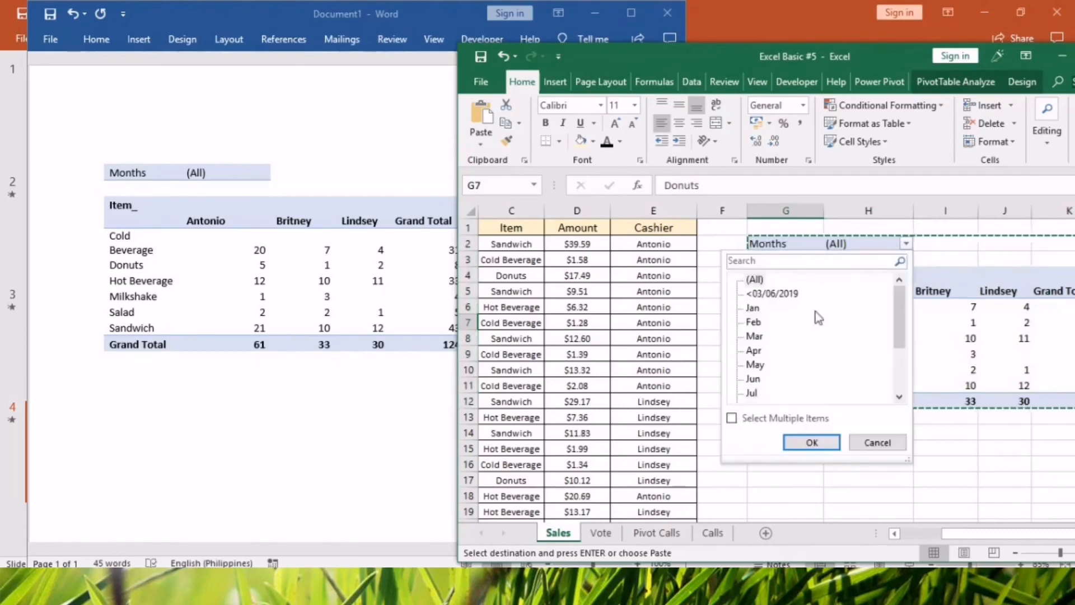
left_click(731, 417)
left_click(745, 280)
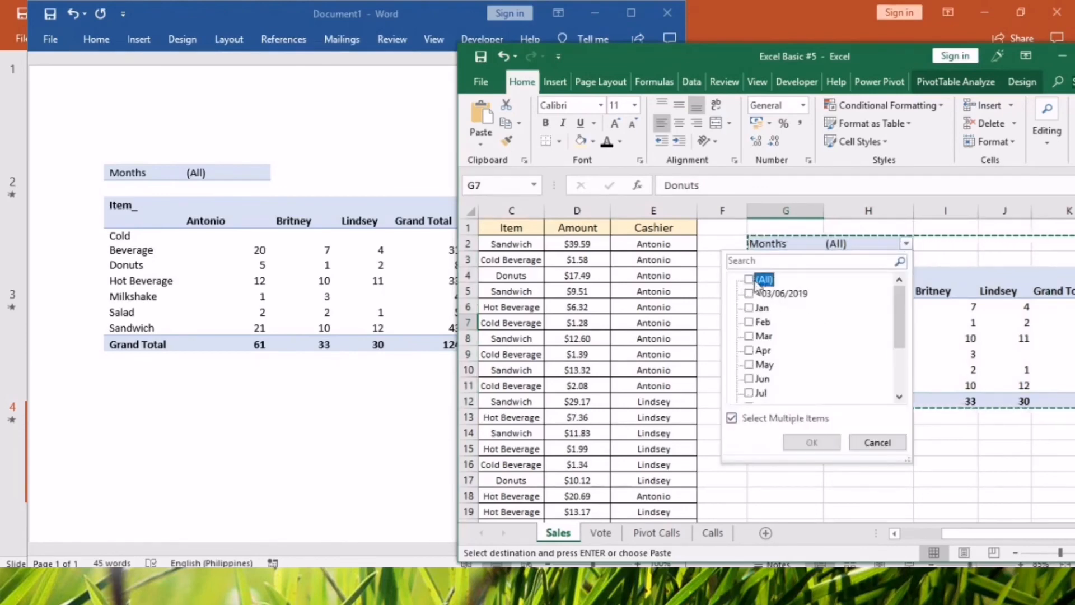
left_click_drag(896, 318, 896, 345)
left_click(761, 336)
left_click(811, 442)
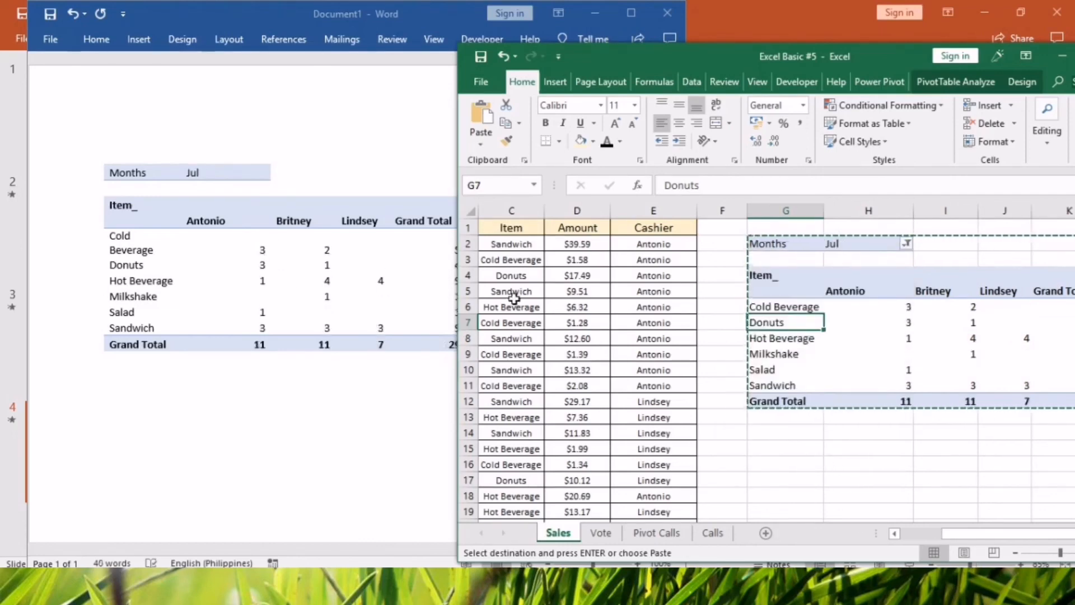
Change the Sales pivot table's Months filter to include Jun instead of Jul.
left_click(905, 243)
left_click(749, 379)
left_click(748, 392)
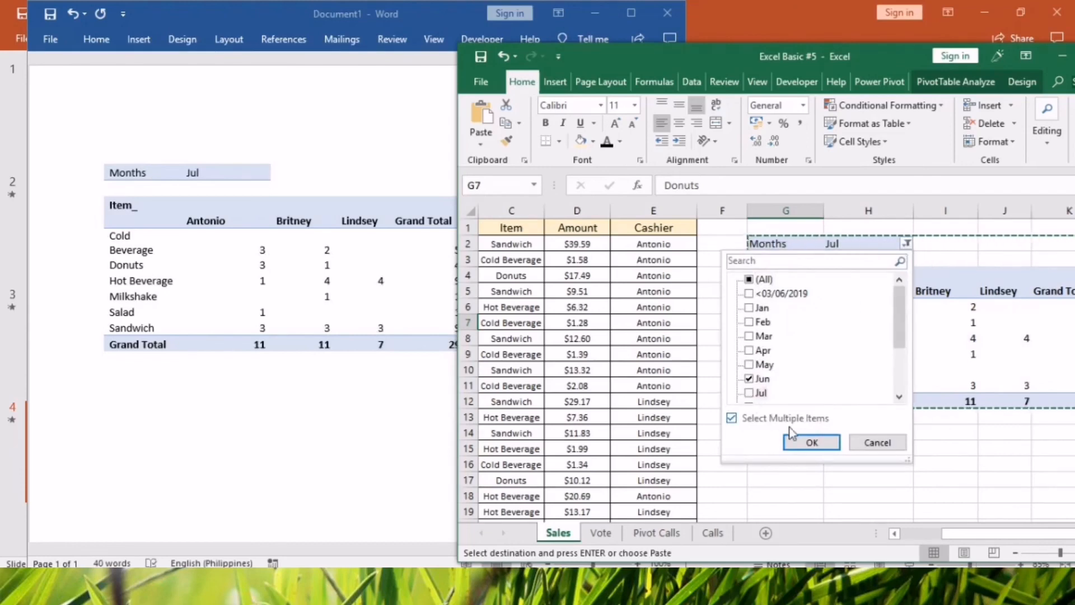
left_click(811, 442)
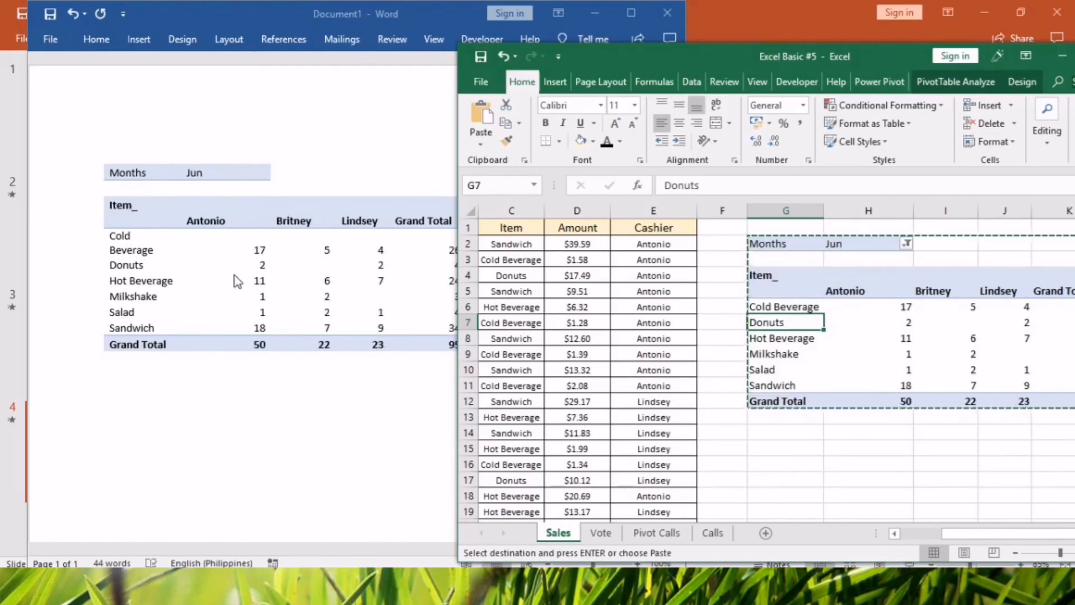
Compare the linked table's Months value and item counts in Word with the filtered Sales pivot table in Excel.
left_click(845, 336)
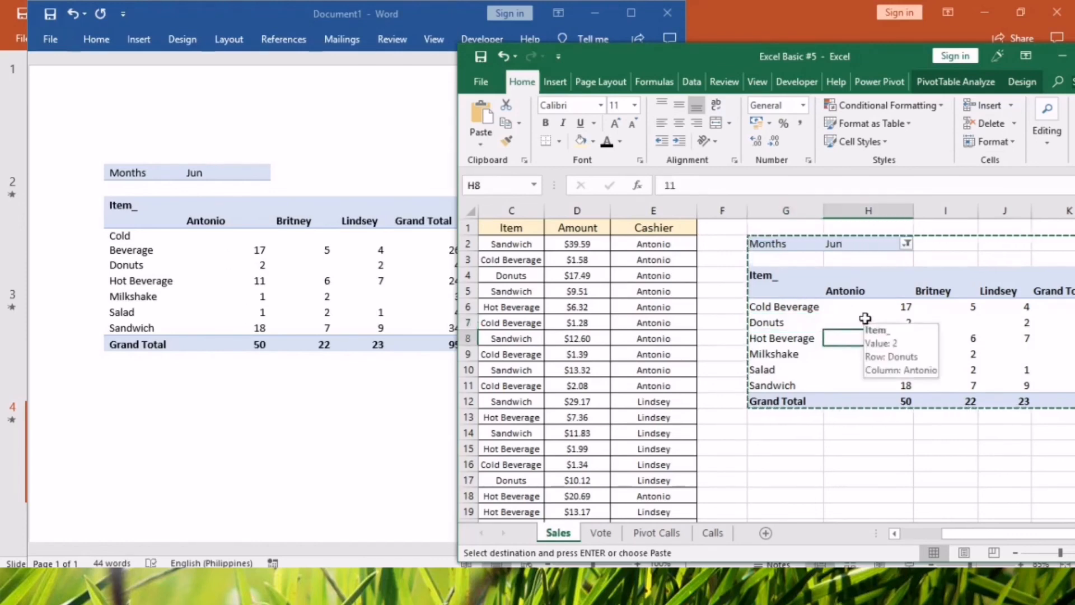
left_click(226, 432)
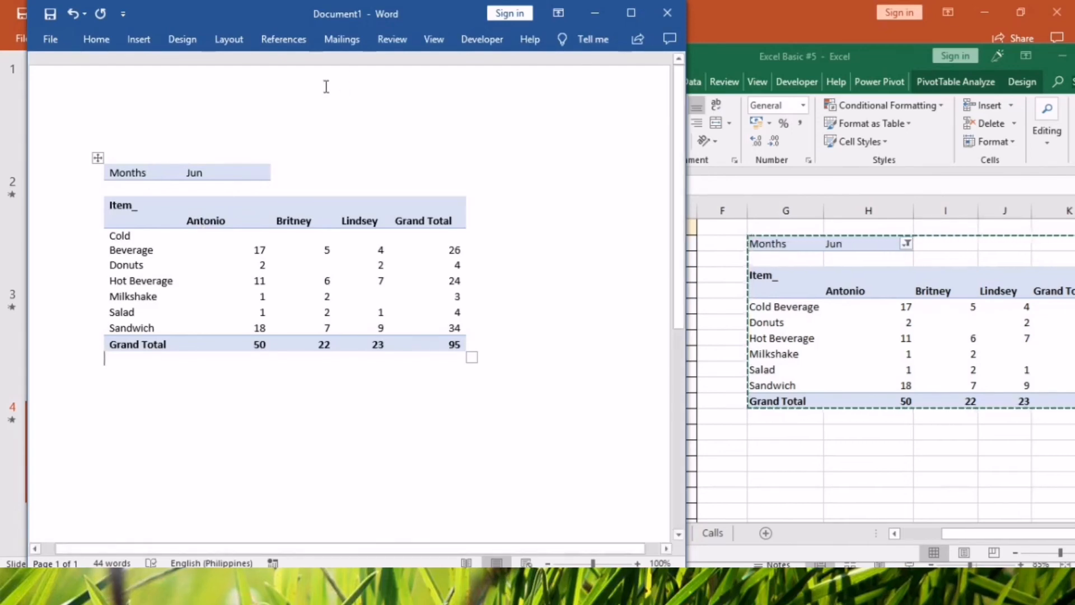
key("ctrl+a")
left_click_drag(267, 255, 263, 267)
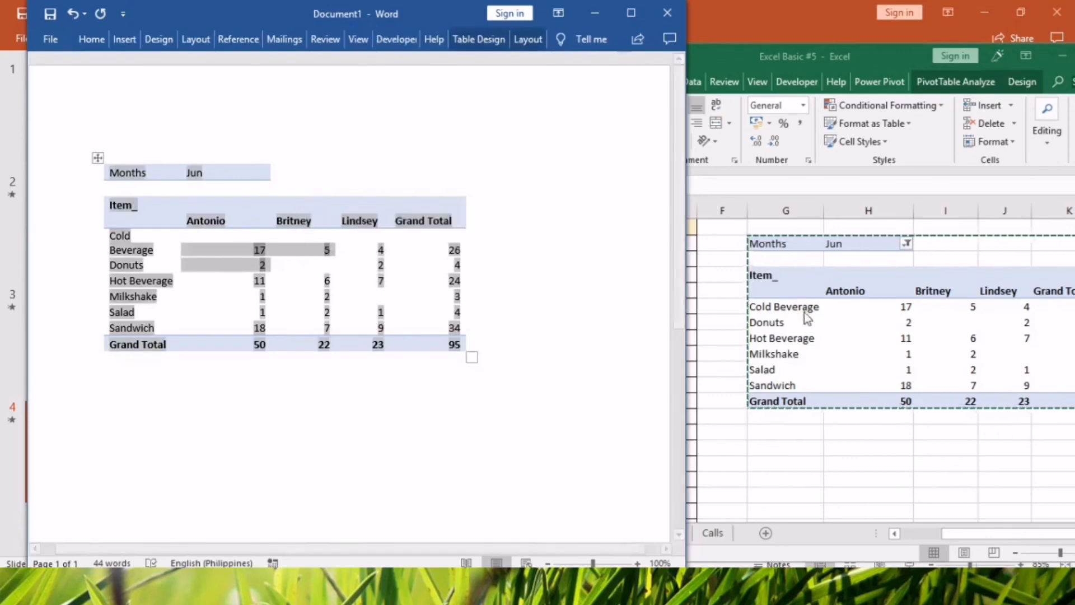
left_click(867, 338)
left_click_drag(807, 323, 868, 353)
left_click(223, 173)
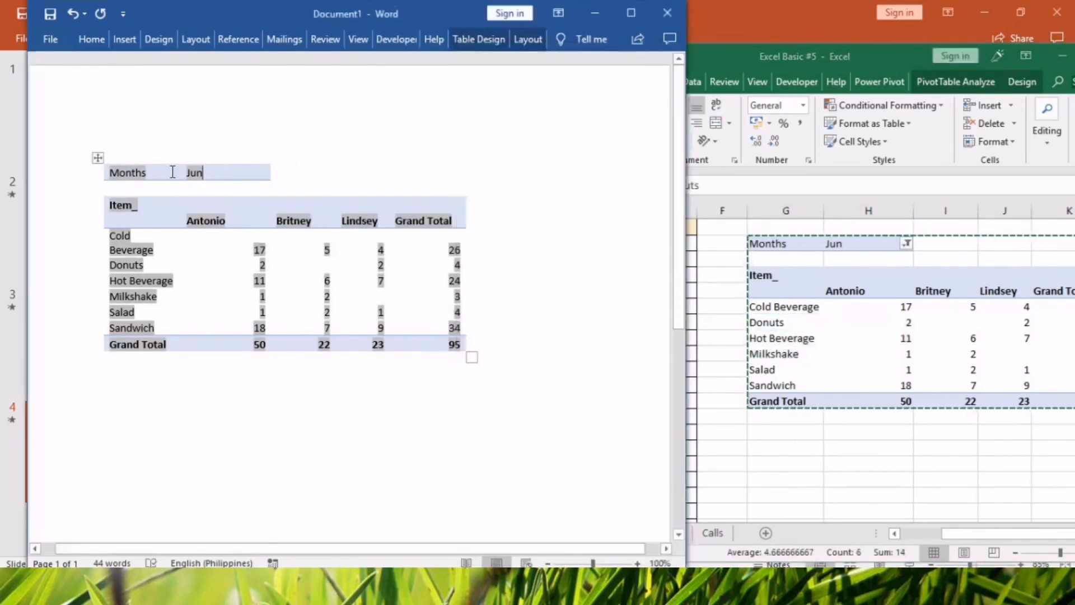
left_click_drag(172, 172, 234, 172)
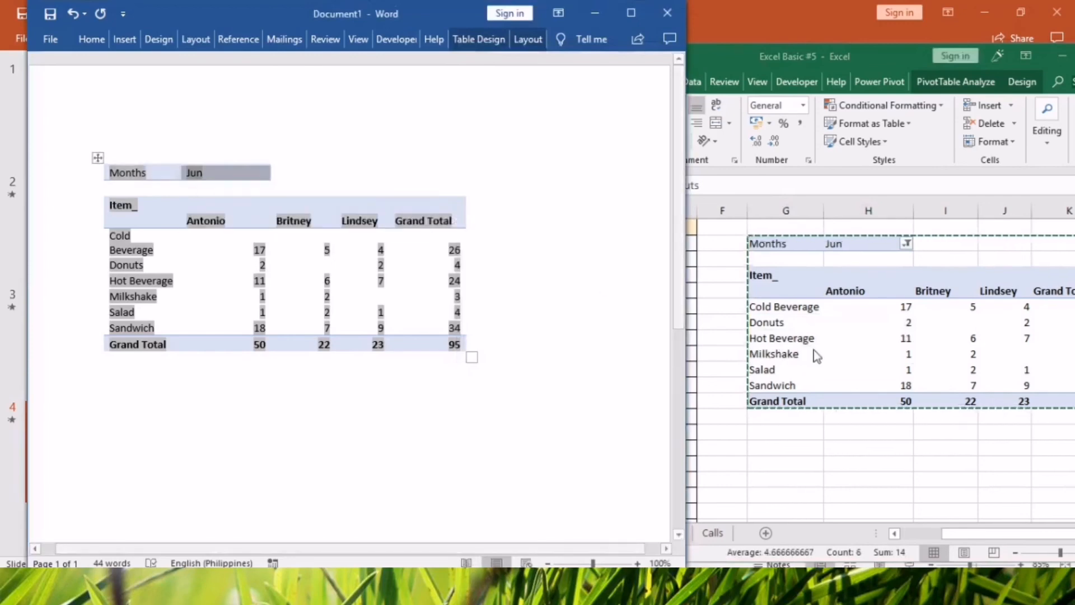
Back in Excel, add Jul to the Months filter of the Sales pivot table alongside Jun.
left_click(816, 354)
left_click(907, 245)
left_click(749, 393)
left_click(793, 442)
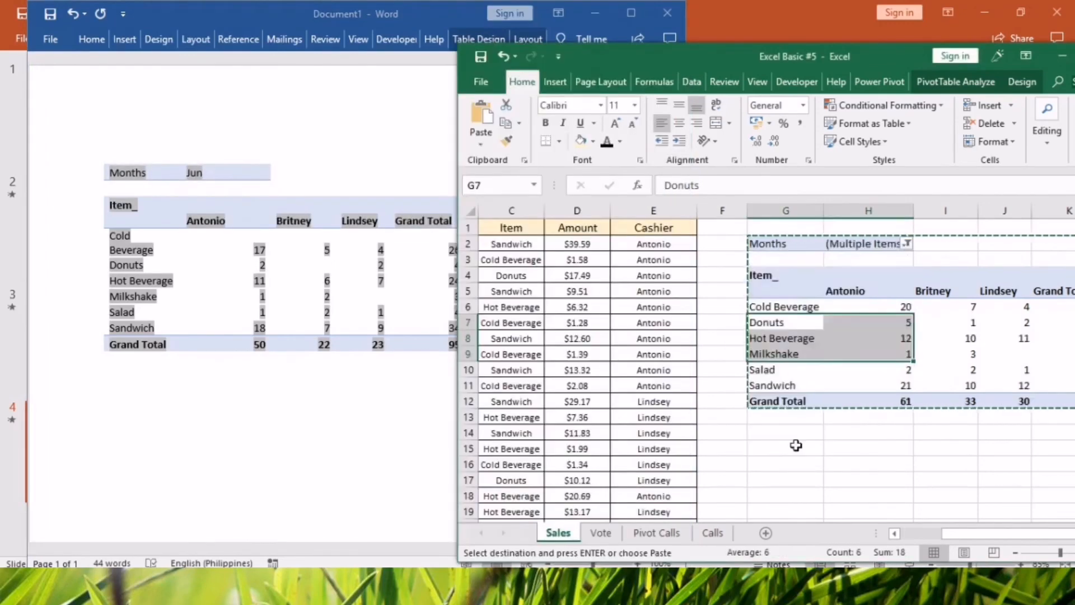
Switch to Word to check the linked table against the two-month filter, and return to the Excel pivot table.
left_click(327, 382)
left_click(169, 242)
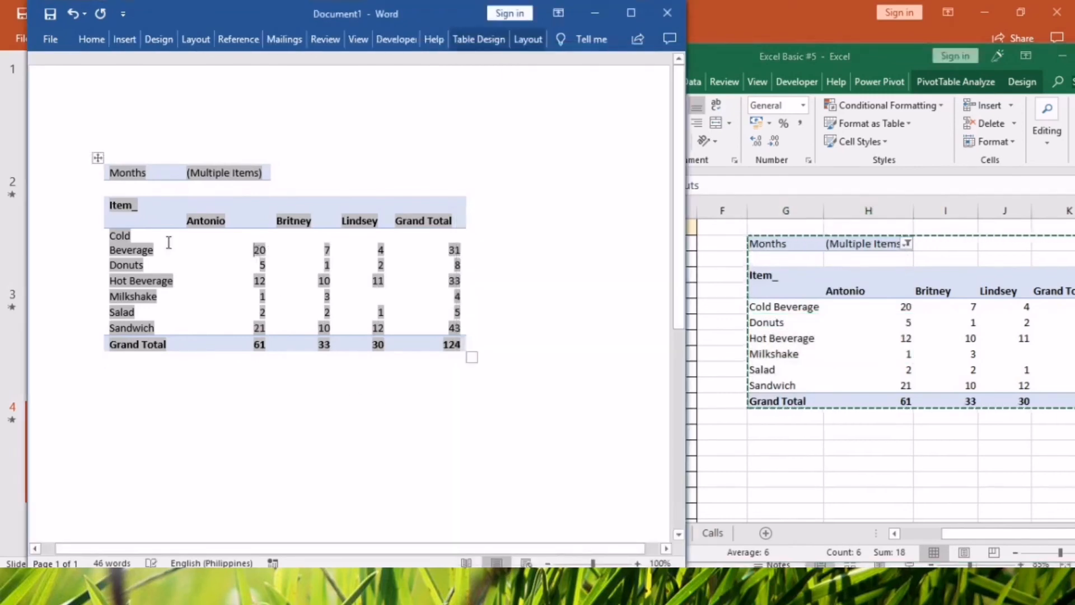
left_click(89, 335)
left_click(462, 436)
left_click(834, 380)
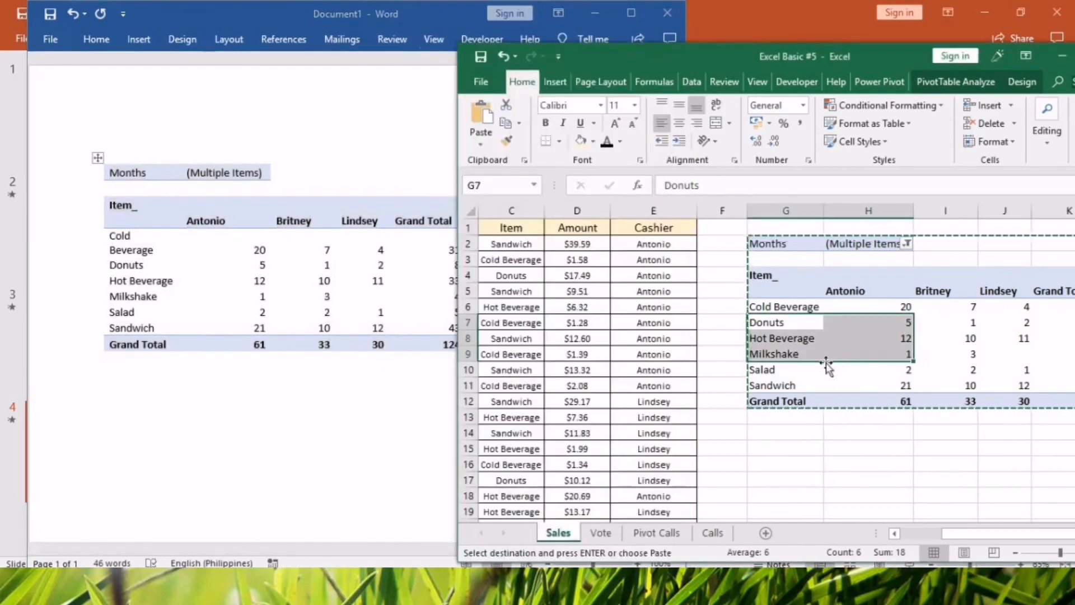